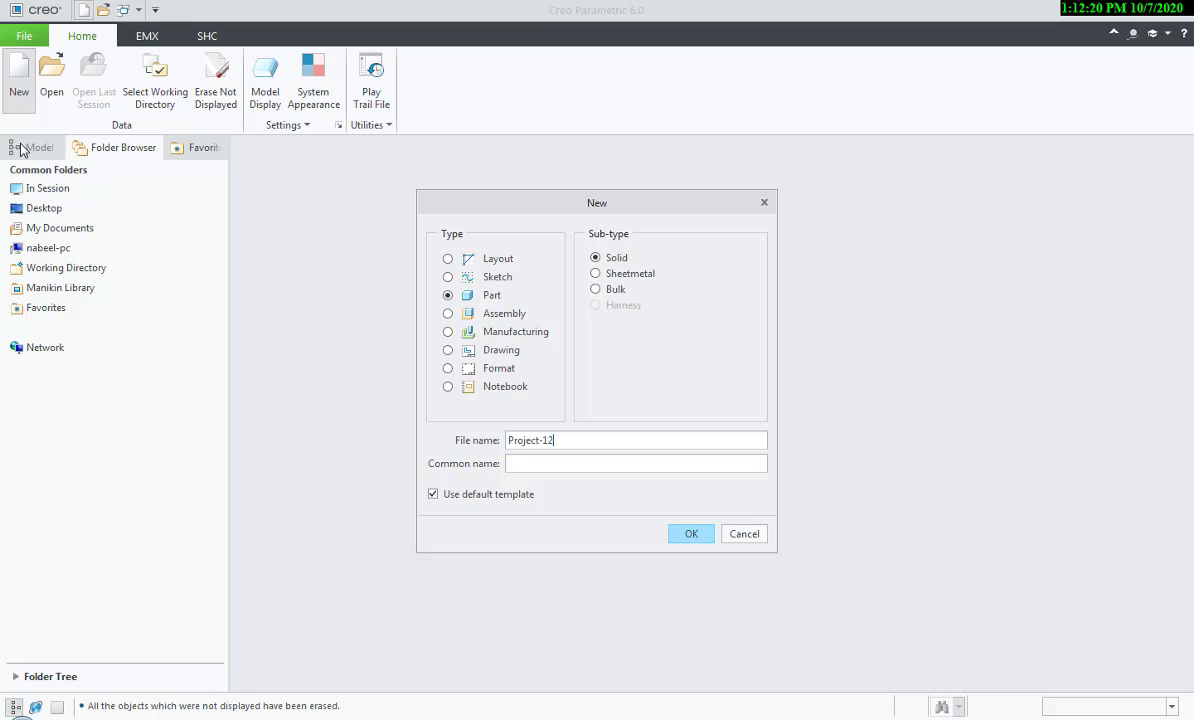
# - Create the solid part Project-12 with the default template and turn on the display of all datum features
pyautogui.press('Return')
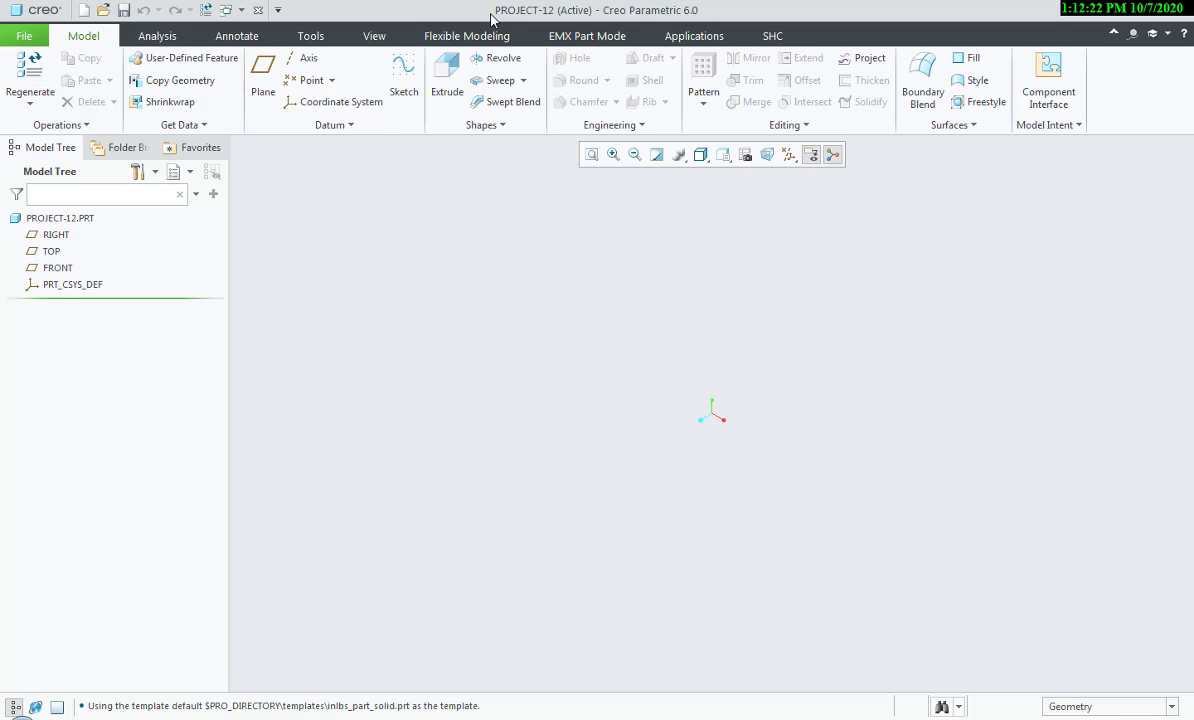
pyautogui.click(789, 154)
pyautogui.click(802, 176)
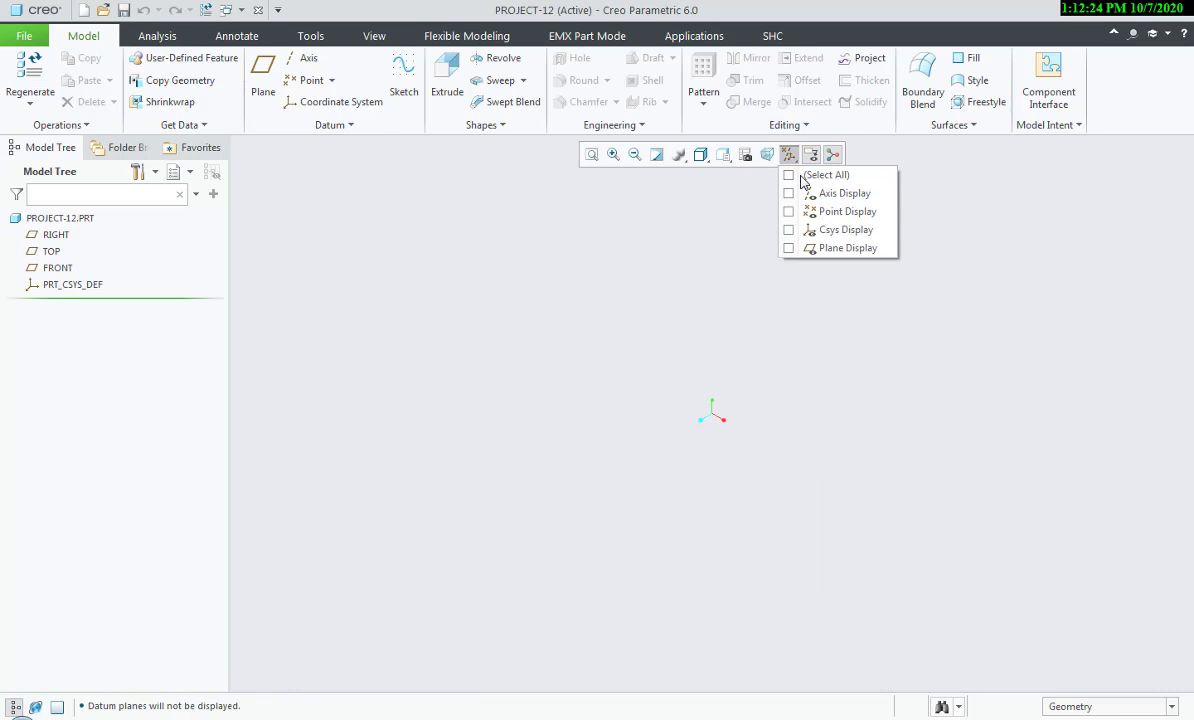
pyautogui.click(789, 175)
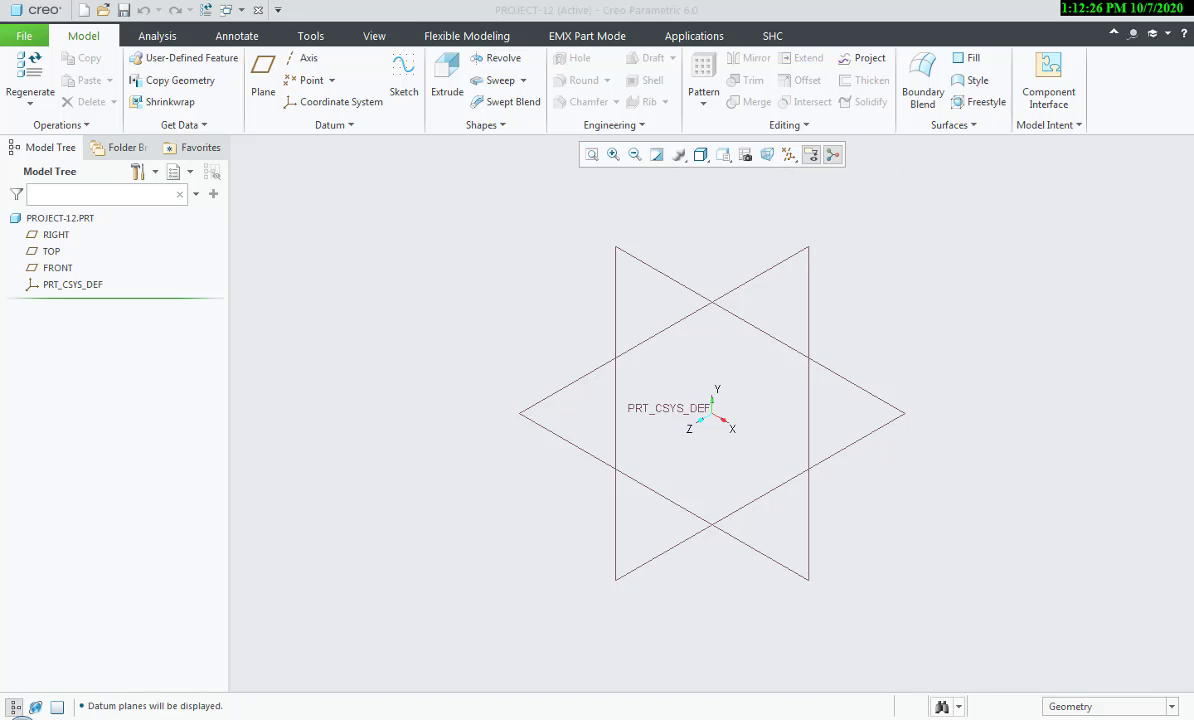
# - Start an Extrude feature with its section sketched on the TOP plane, and orient the view parallel to the sketch
pyautogui.hotkey('alt', 'Tab')
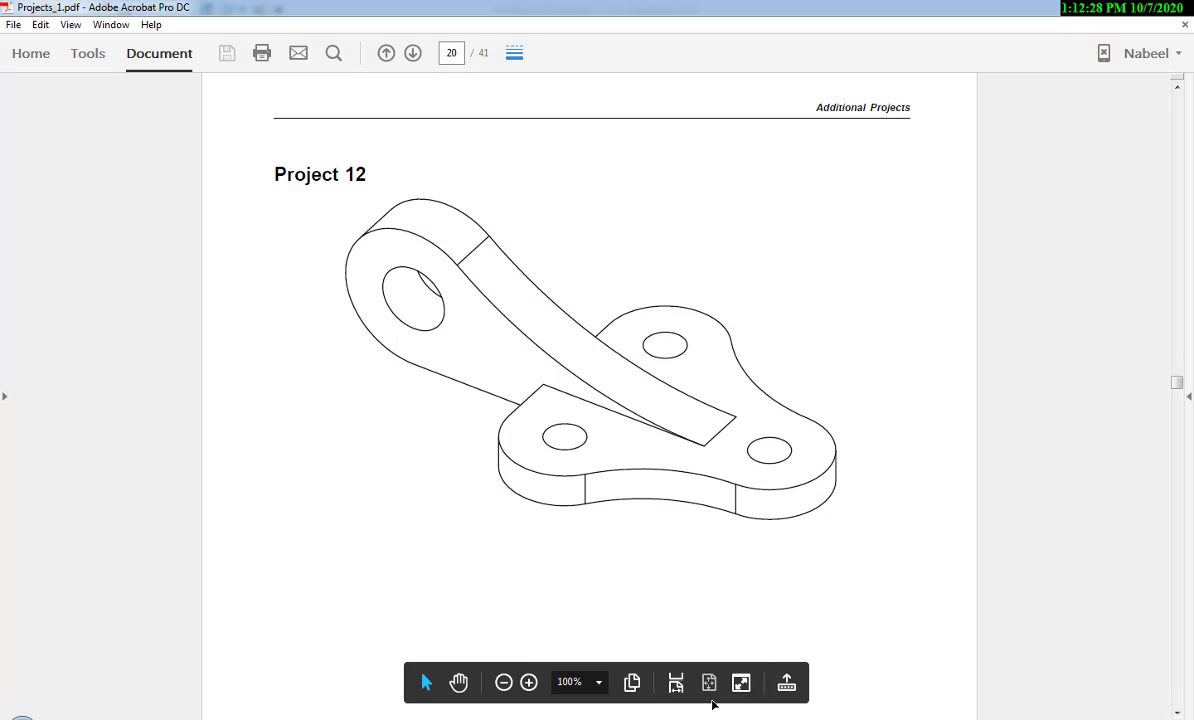
pyautogui.hotkey('alt', 'Tab')
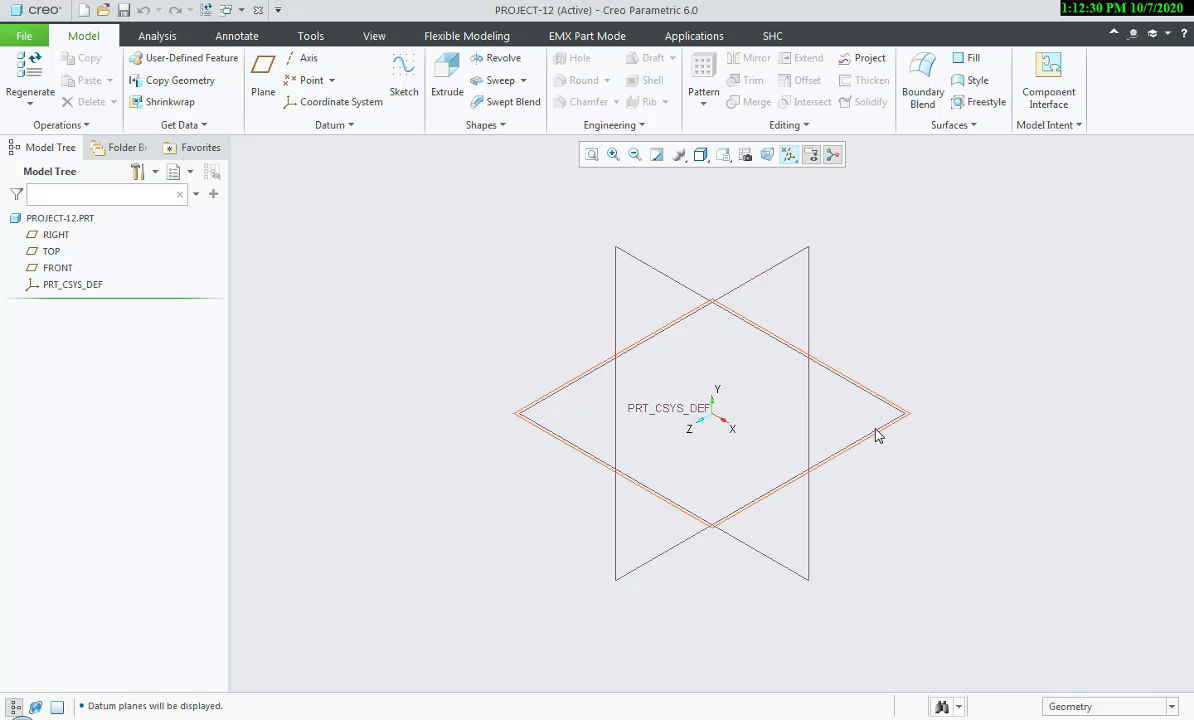
pyautogui.click(447, 75)
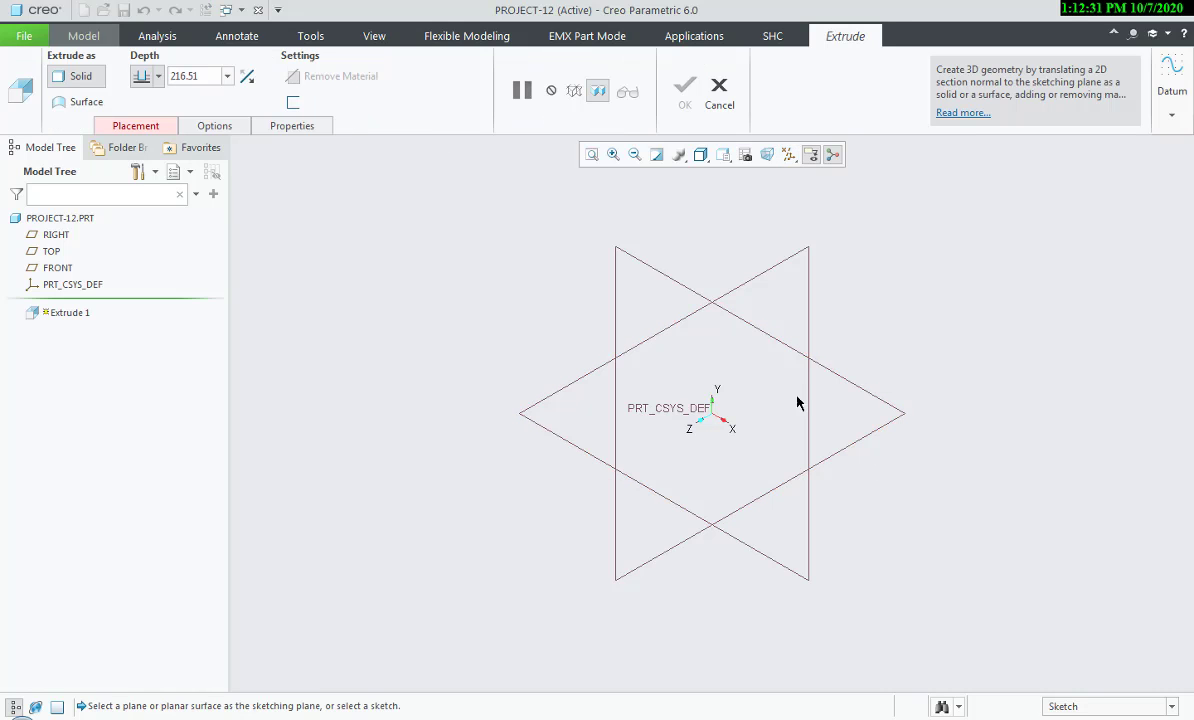
pyautogui.click(895, 412)
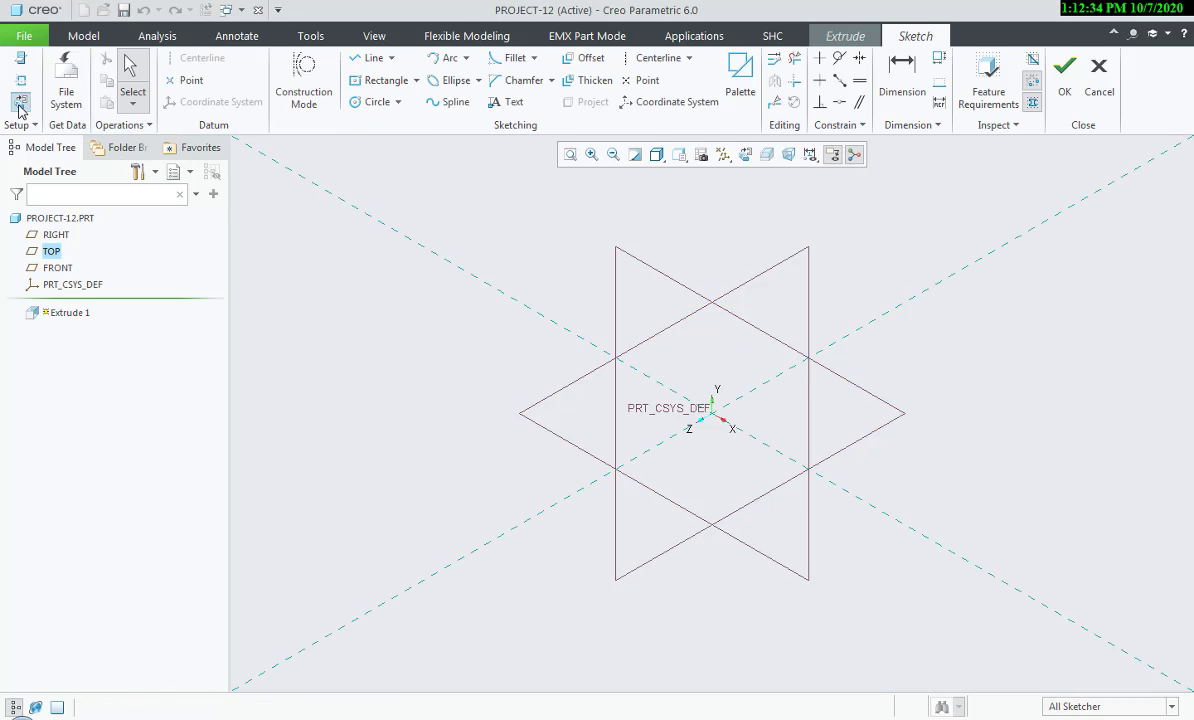
pyautogui.click(19, 104)
# - Switch to Projects_1.pdf in Acrobat and examine the Project 12 drawing for the base plate's outline, hole positions and radii
pyautogui.hotkey('alt', 'Tab')
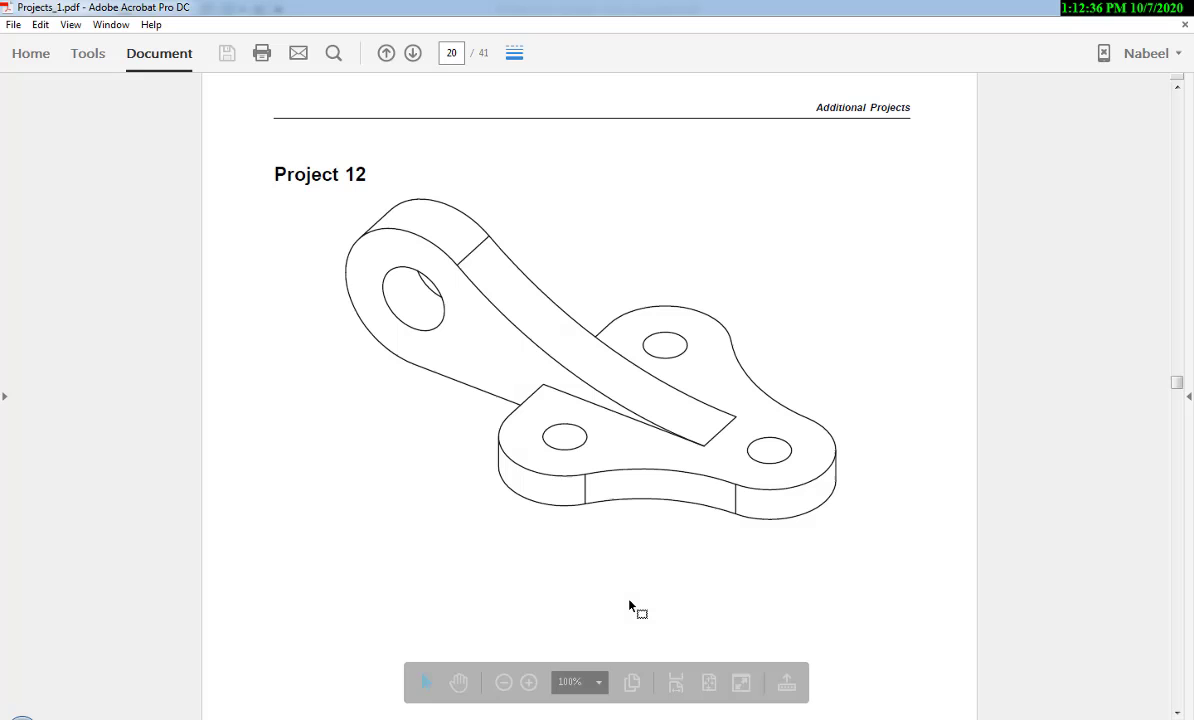
pyautogui.scroll(-10, 629, 601)
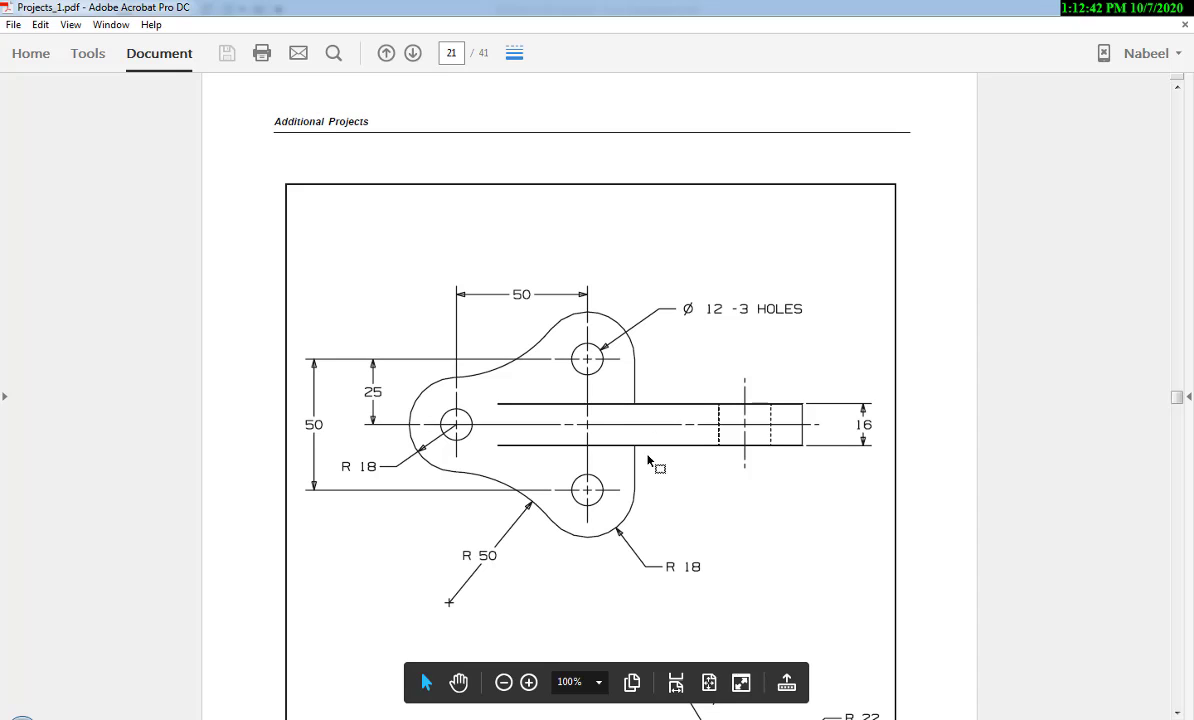
pyautogui.scroll(10, 640, 470)
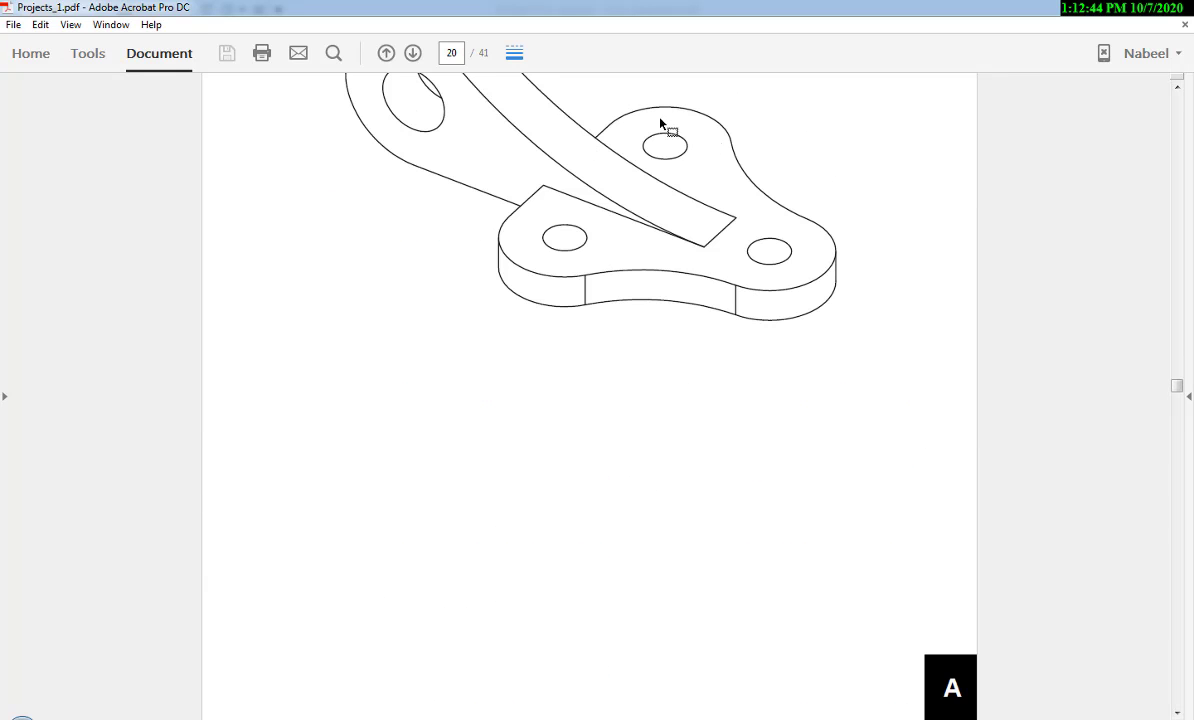
pyautogui.scroll(-5, 760, 416)
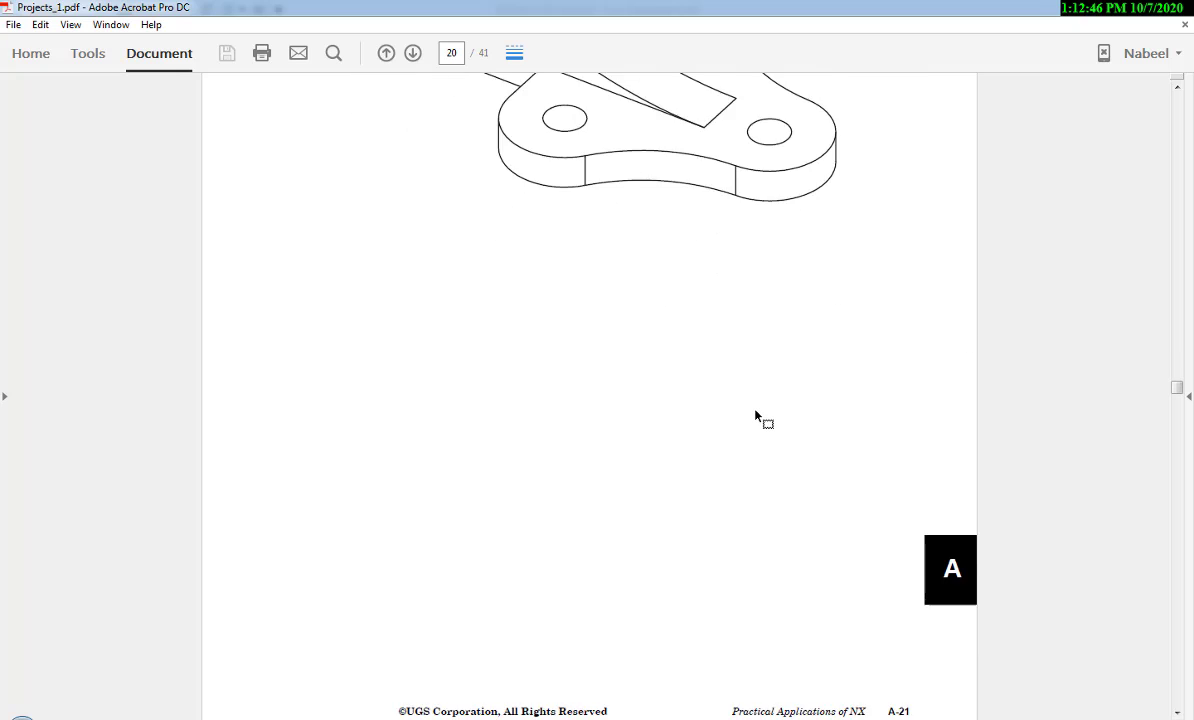
pyautogui.scroll(-5, 758, 415)
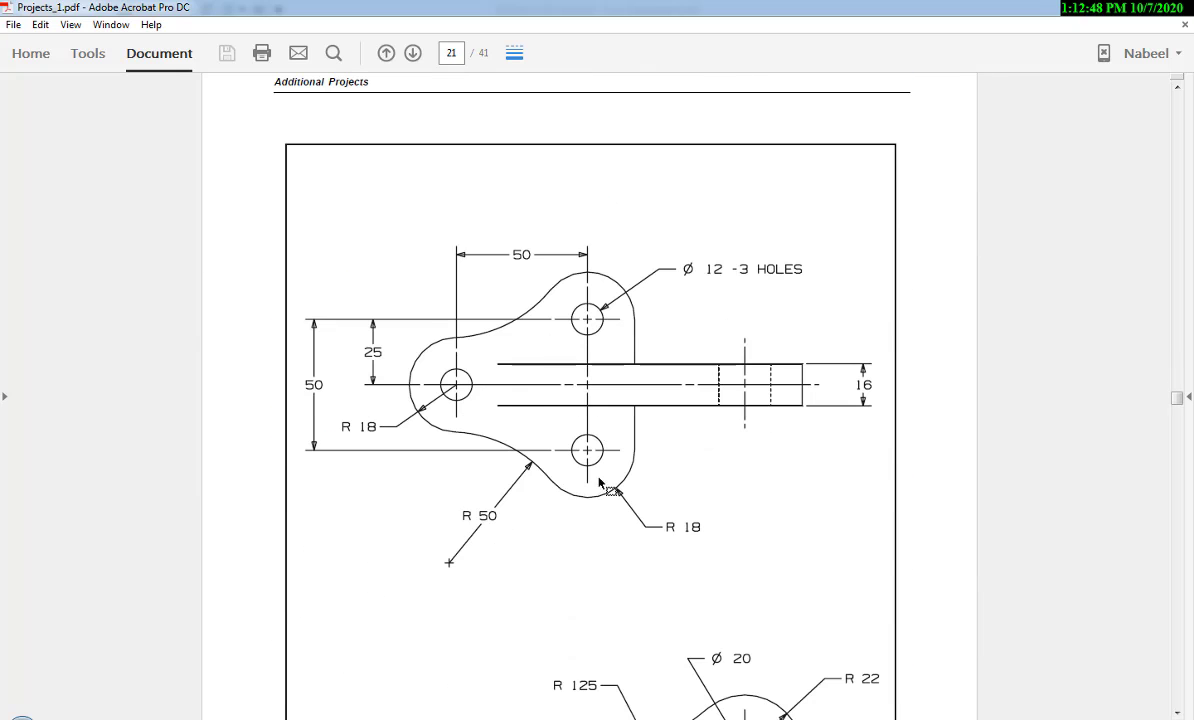
pyautogui.scroll(8, 675, 420)
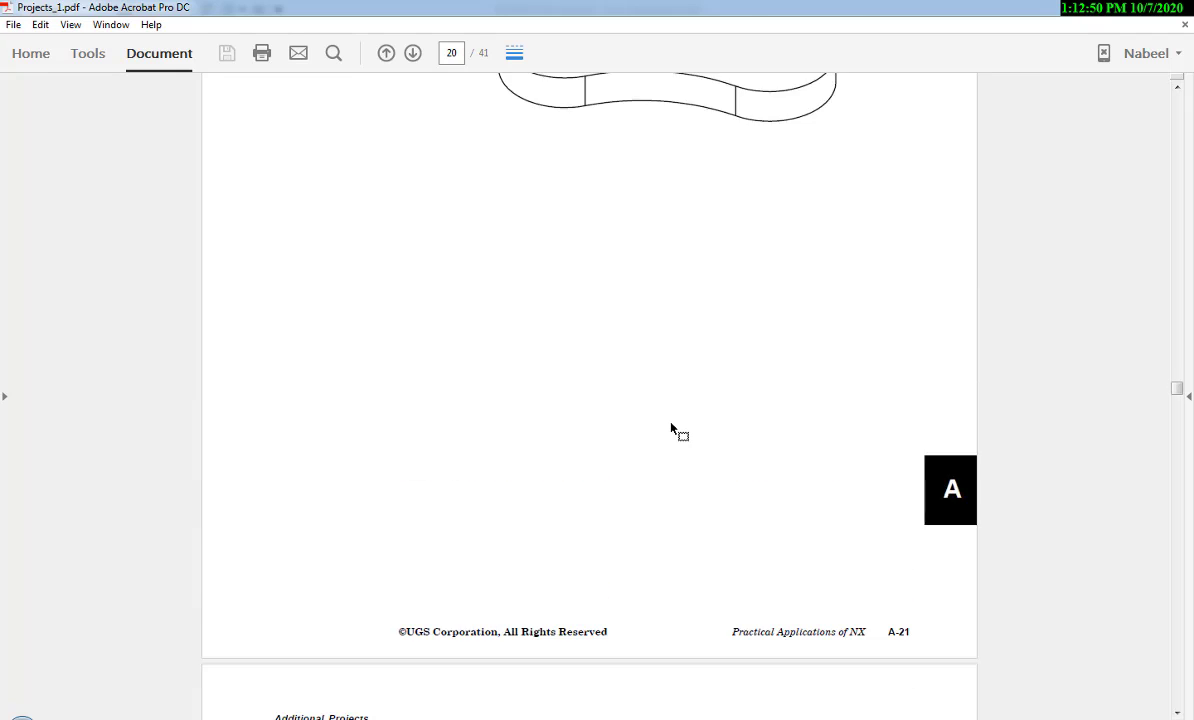
pyautogui.scroll(-6, 672, 428)
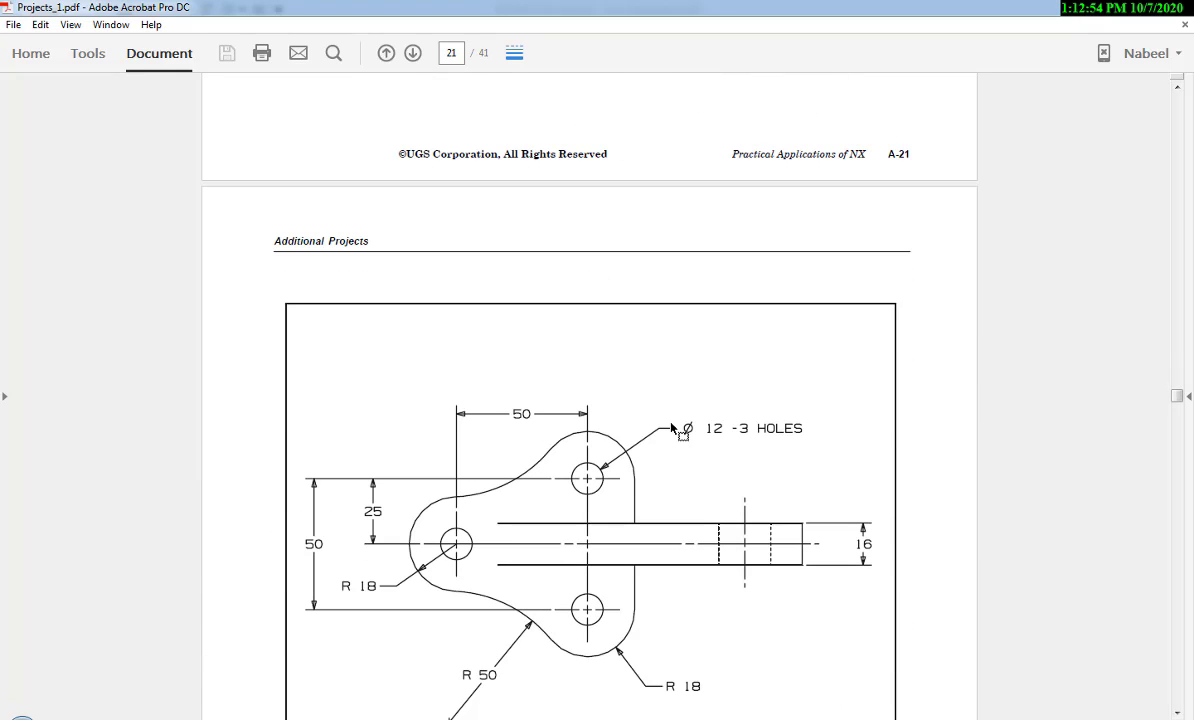
pyautogui.scroll(-2, 672, 428)
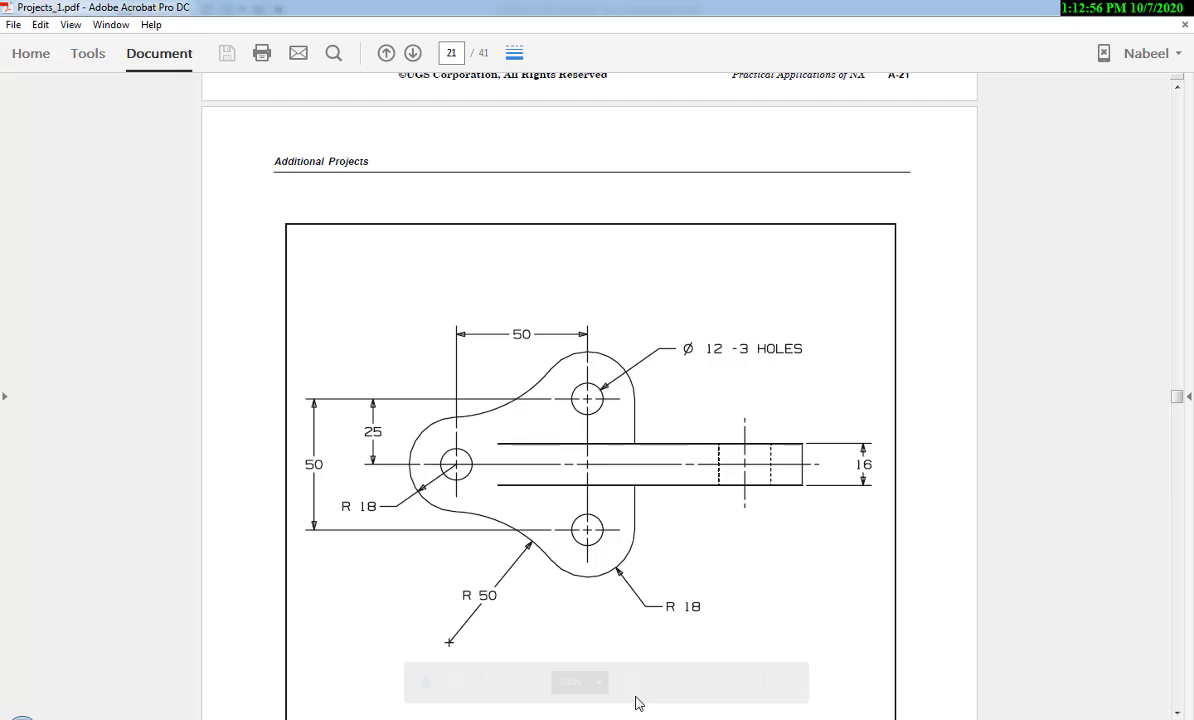
pyautogui.click(667, 717)
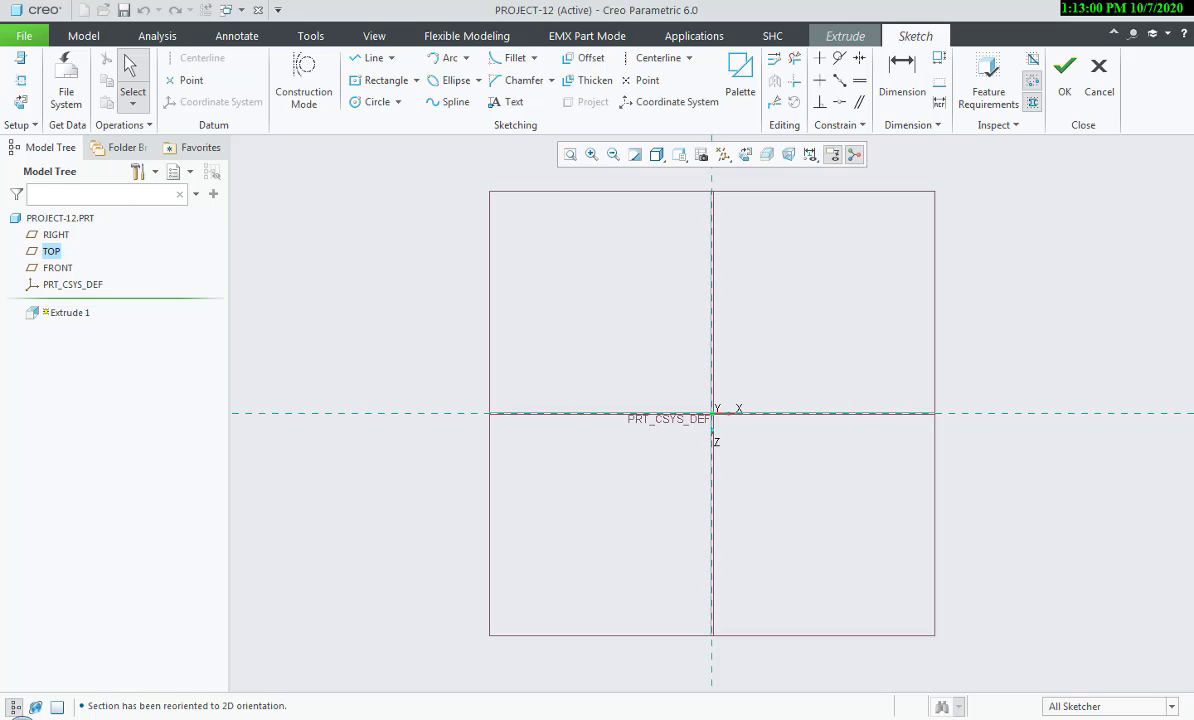
pyautogui.hotkey('alt', 'Tab')
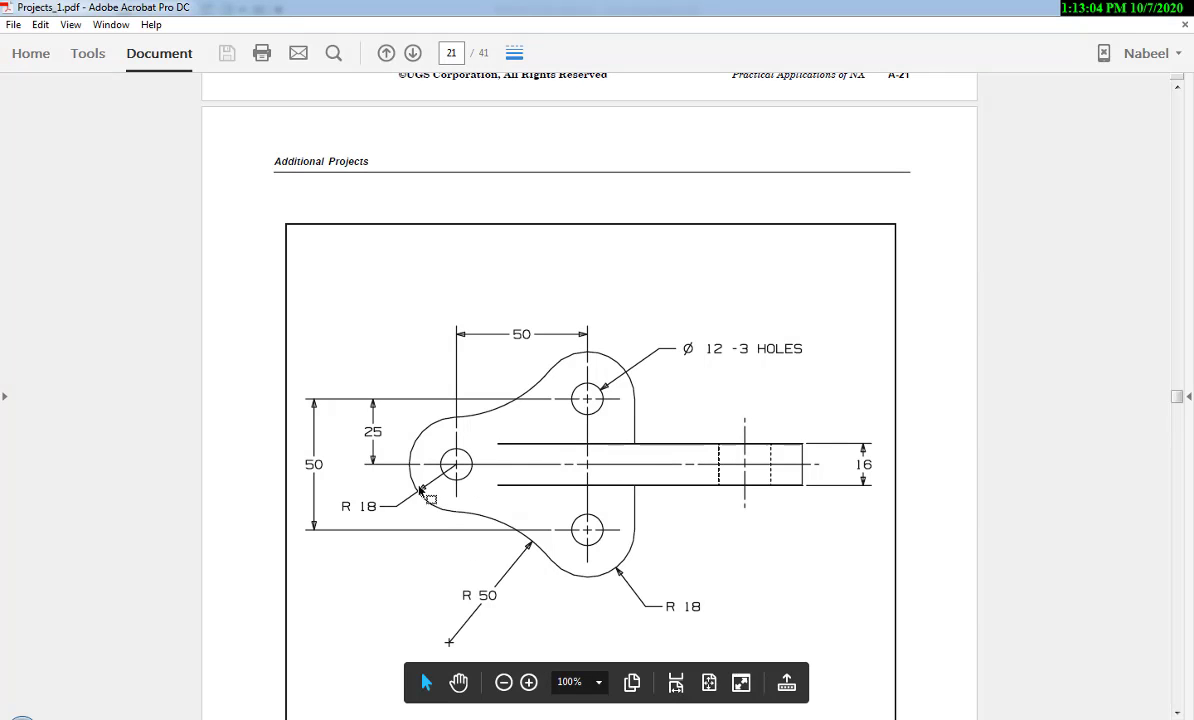
pyautogui.hotkey('alt', 'Tab')
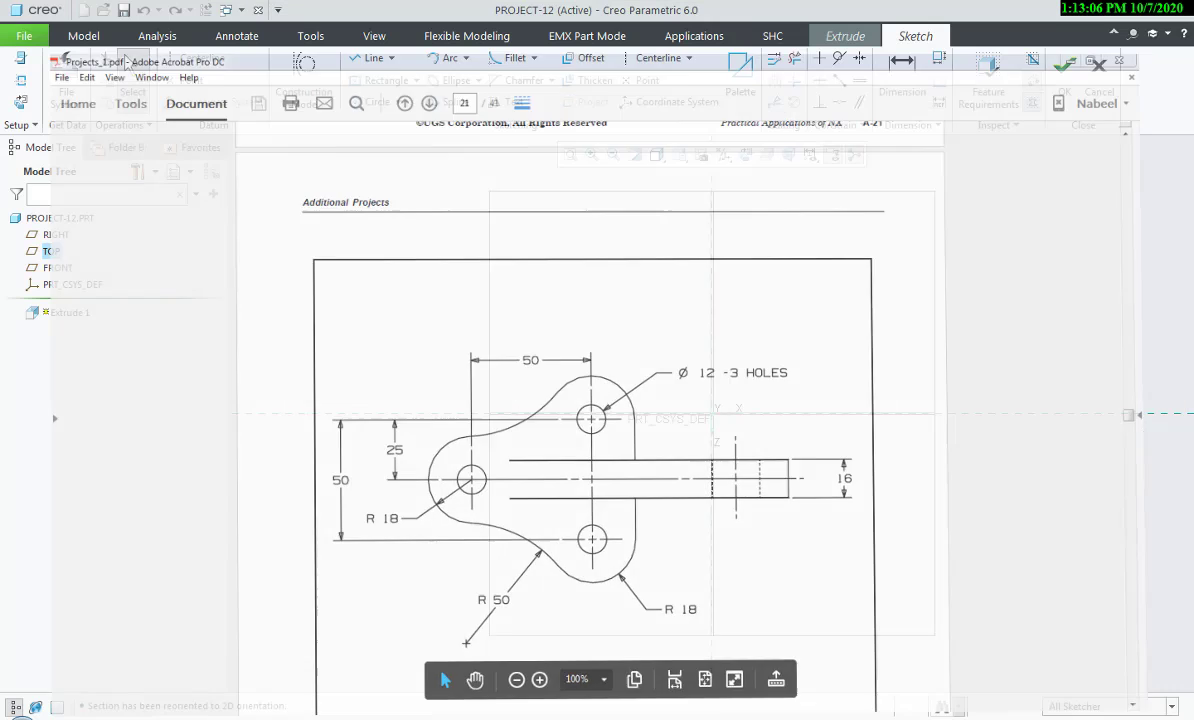
# - Sketch a vertical centerline about 118 right of the origin and horizontal centerlines about 90 above and 77 below it
pyautogui.click(642, 58)
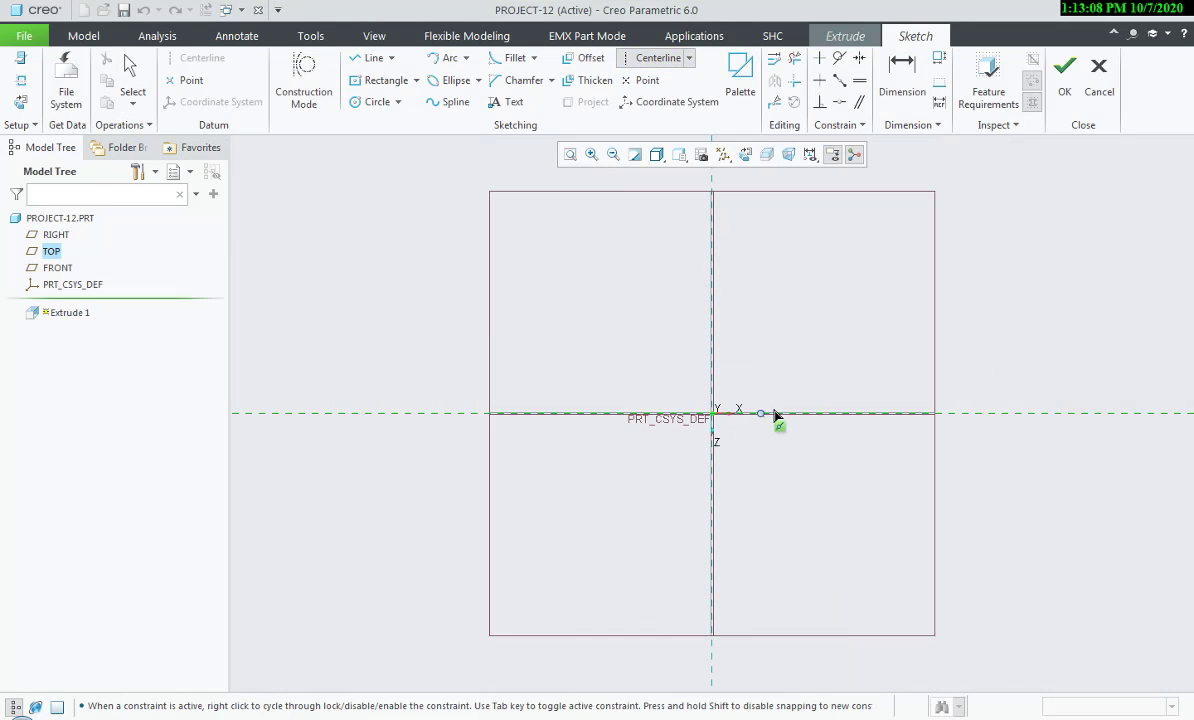
pyautogui.click(816, 413)
pyautogui.click(811, 483)
pyautogui.click(768, 338)
pyautogui.click(748, 338)
pyautogui.click(772, 482)
pyautogui.click(765, 487)
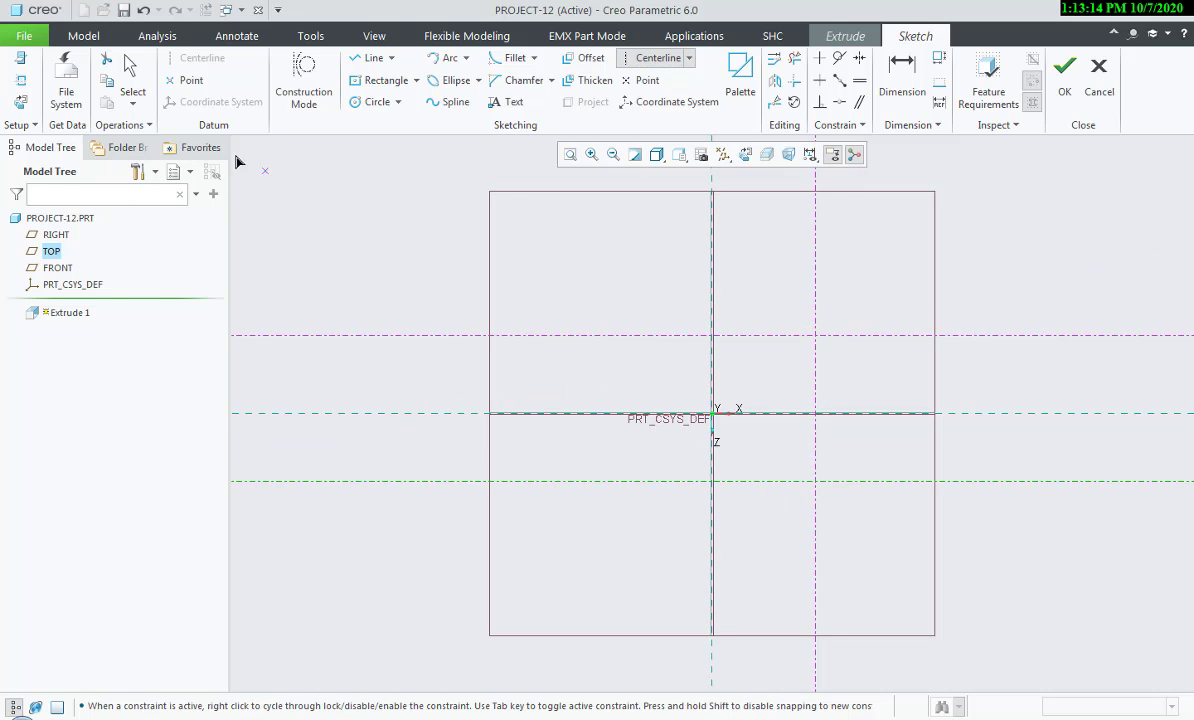
pyautogui.click(130, 75)
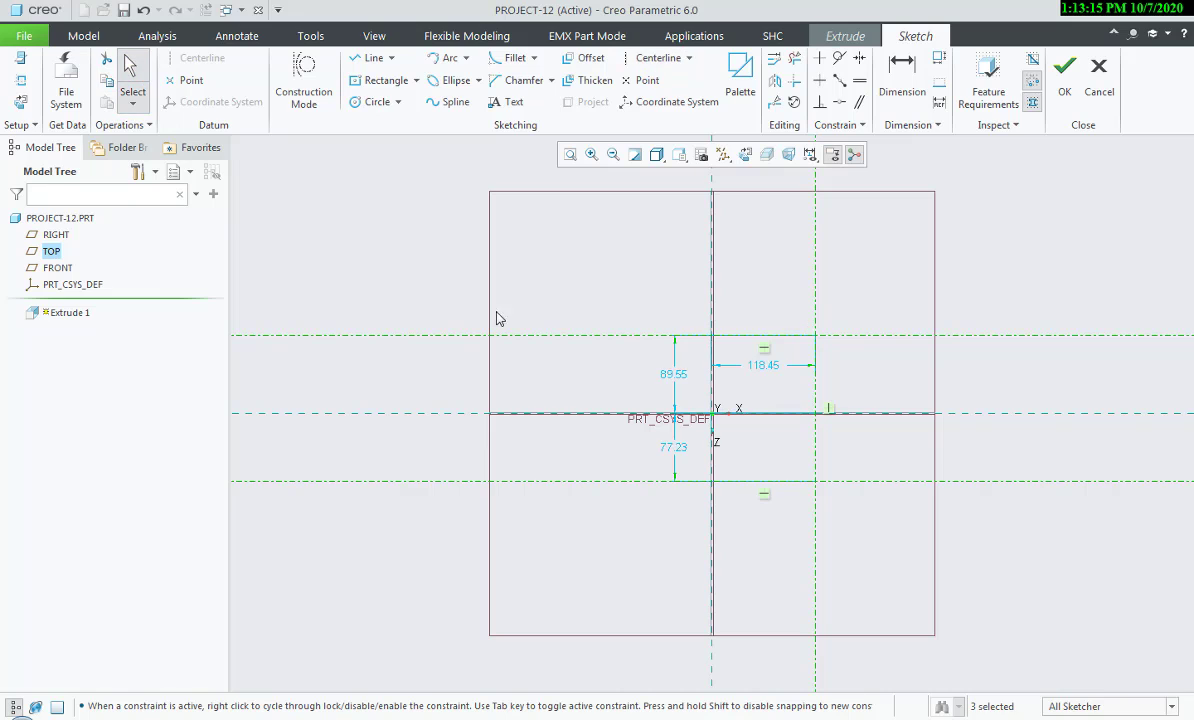
# - Set the vertical centerline's offset from the origin to 50 and both horizontal centerlines' offsets to 25
pyautogui.doubleClick(765, 366)
pyautogui.write('50')
pyautogui.press('Return')
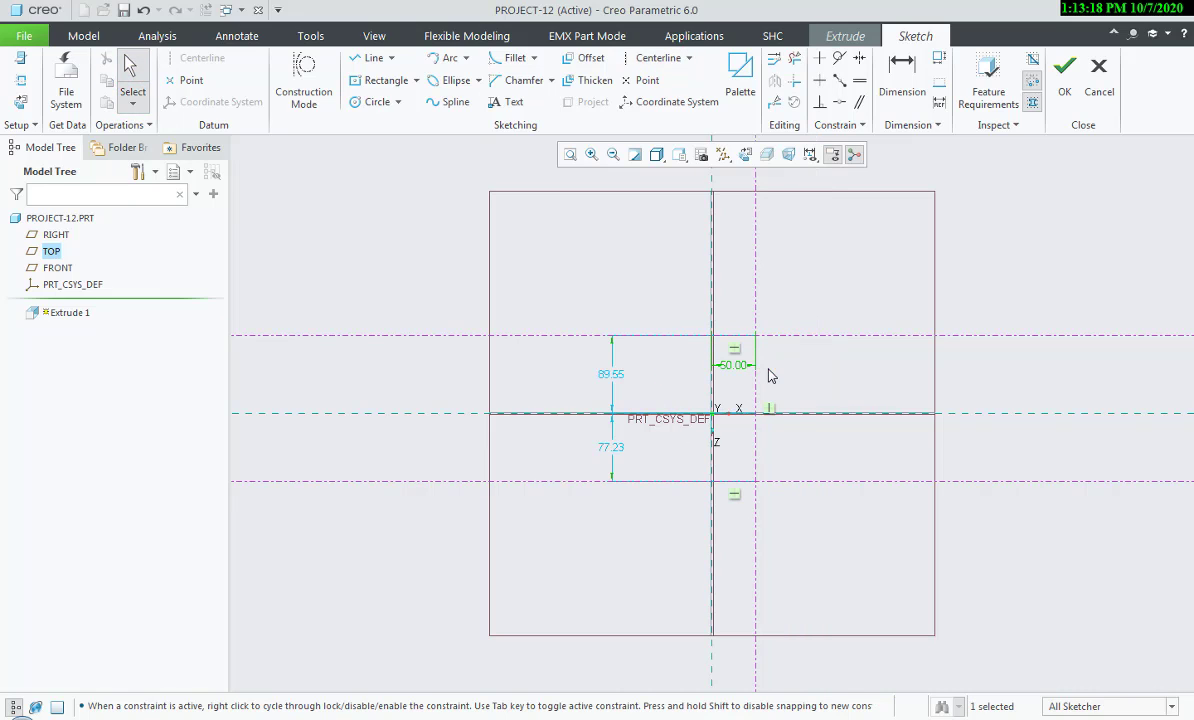
pyautogui.click(611, 379)
pyautogui.doubleClick(613, 386)
pyautogui.write('25')
pyautogui.press('Return')
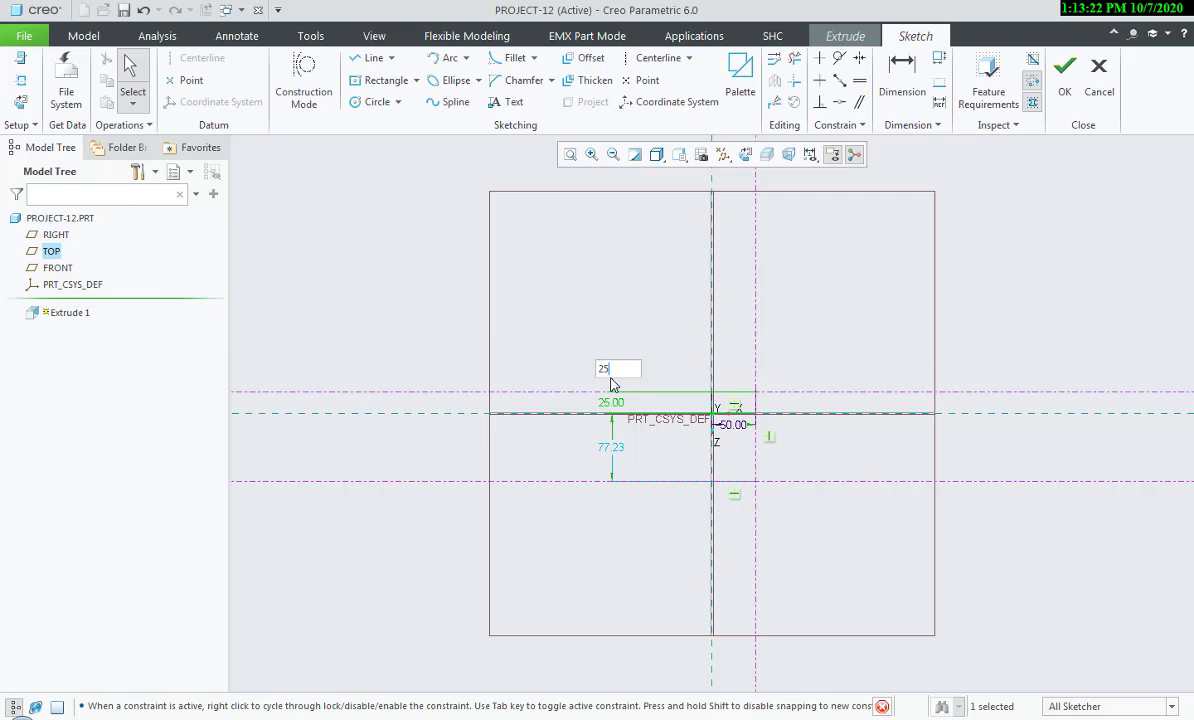
pyautogui.doubleClick(615, 450)
pyautogui.write('25')
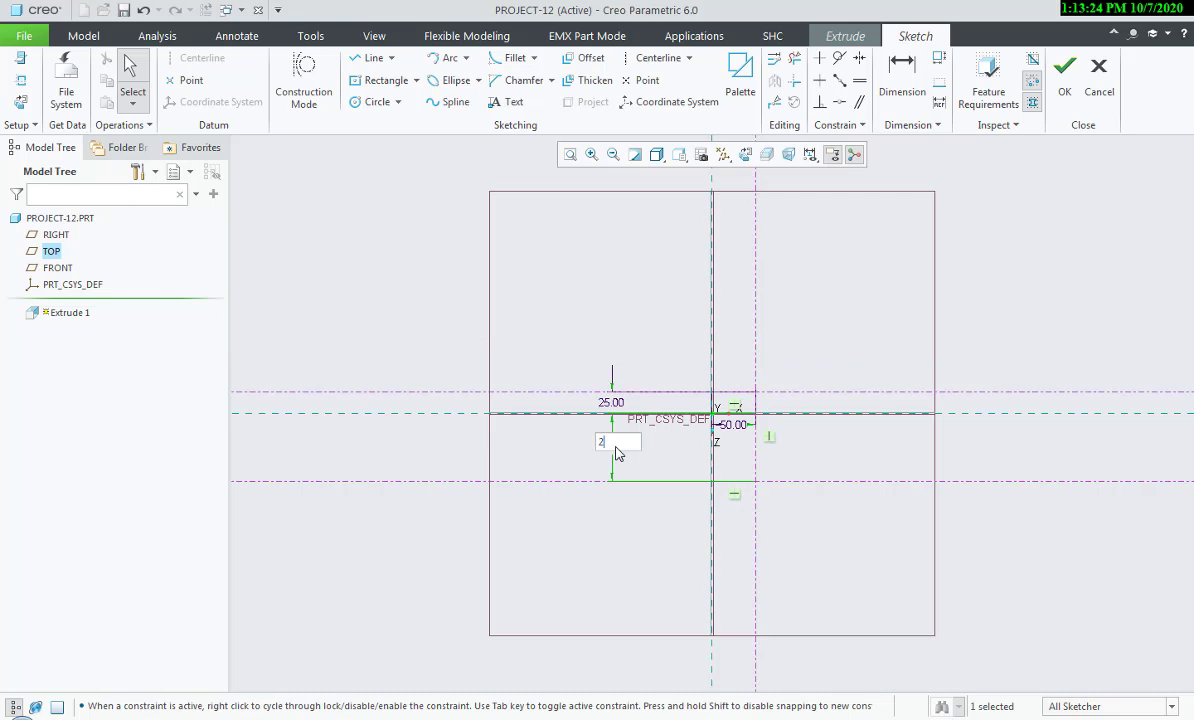
pyautogui.press('Return')
# - Sketch three equal circles about 26 in diameter, centred on the origin and on the two centerline intersections
pyautogui.scroll(-5, 758, 442)
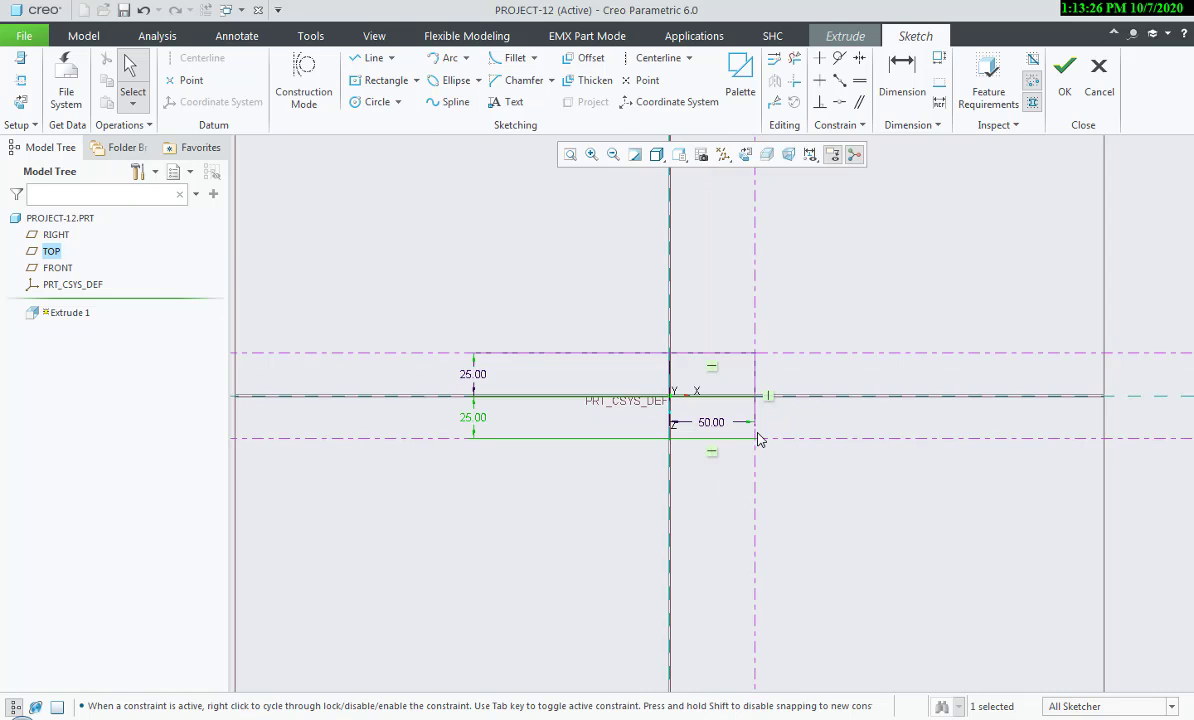
pyautogui.hotkey('alt', 'Tab')
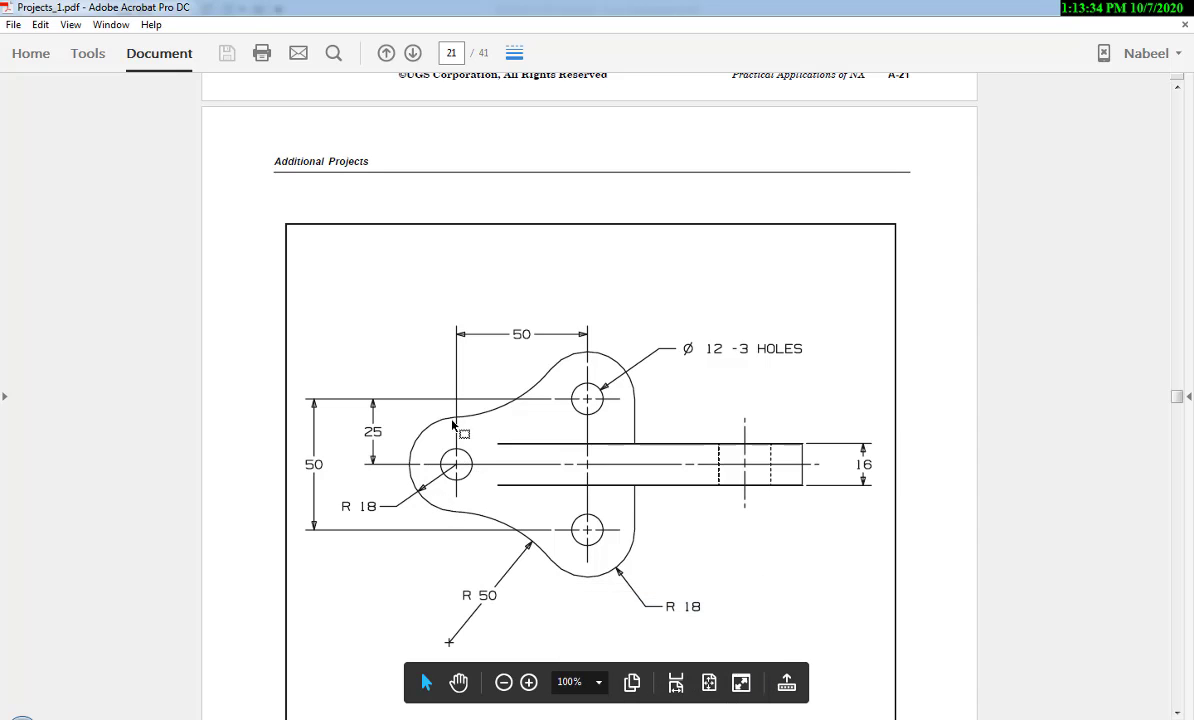
pyautogui.hotkey('alt', 'Tab')
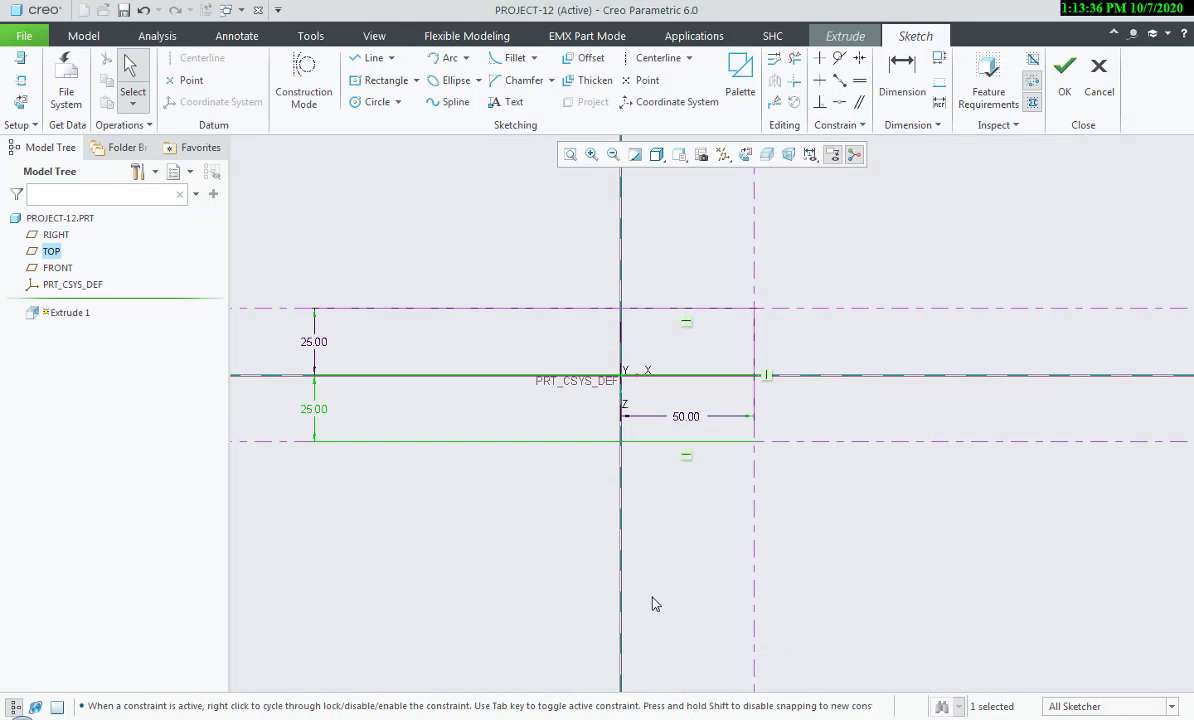
pyautogui.click(377, 101)
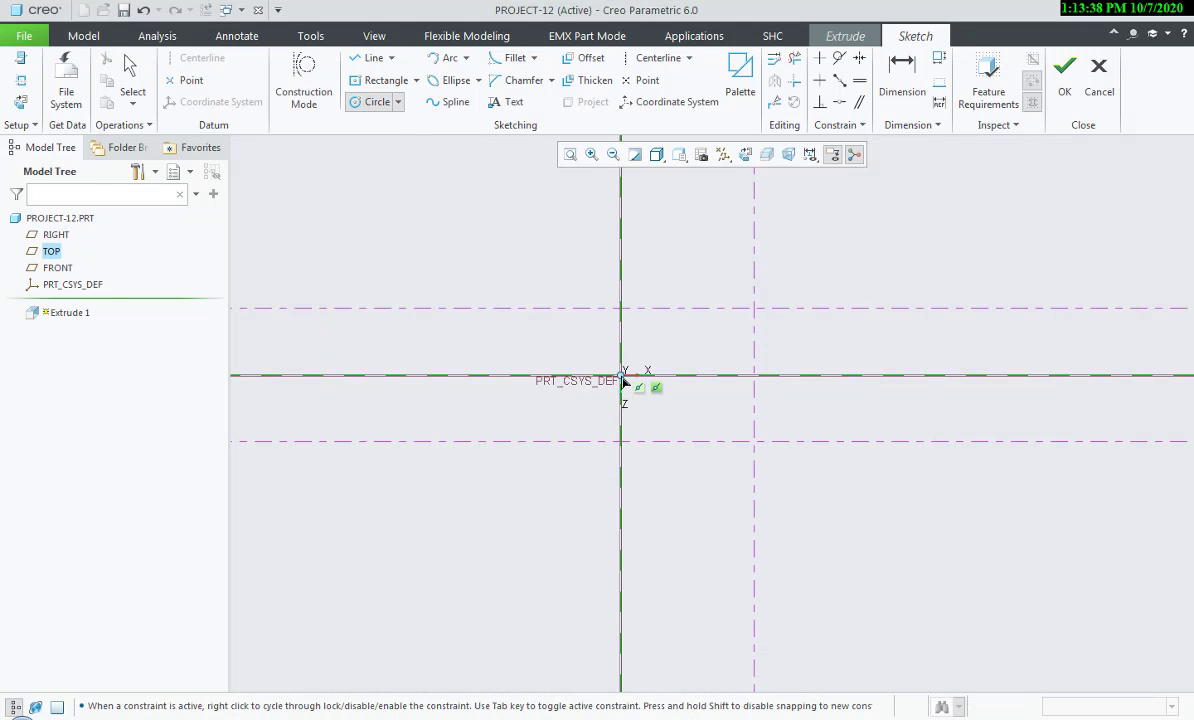
pyautogui.click(620, 375)
pyautogui.click(590, 392)
pyautogui.click(754, 308)
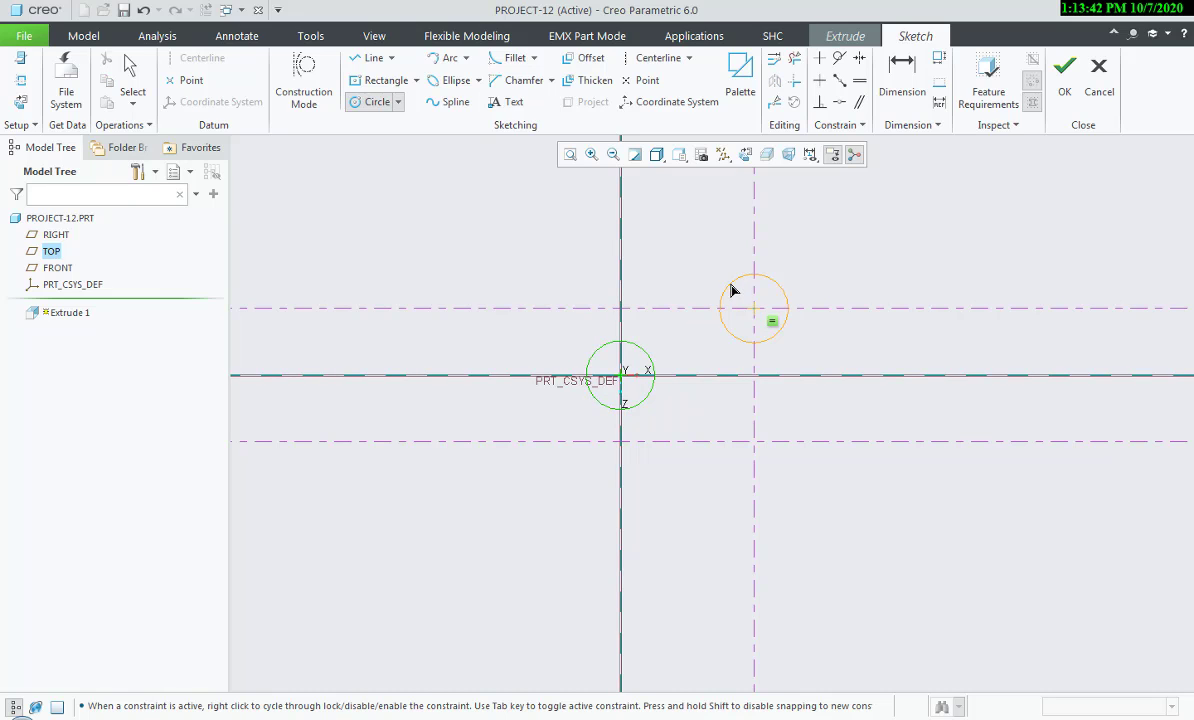
pyautogui.click(732, 290)
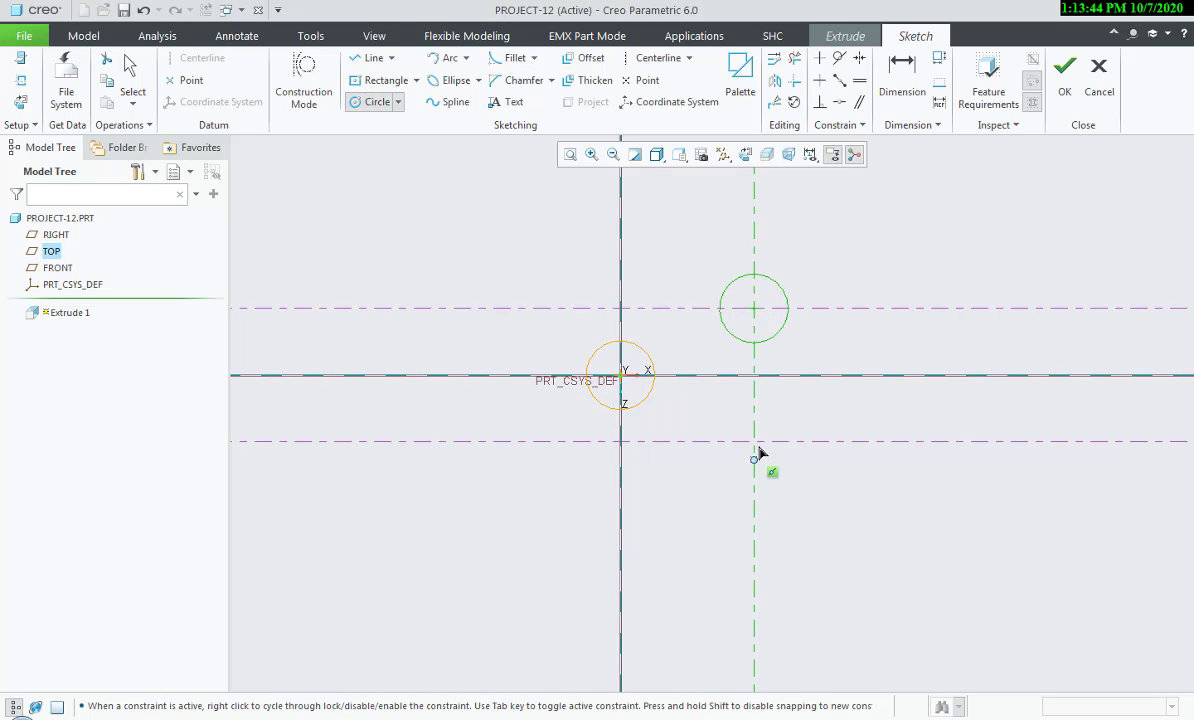
pyautogui.click(756, 443)
pyautogui.click(770, 458)
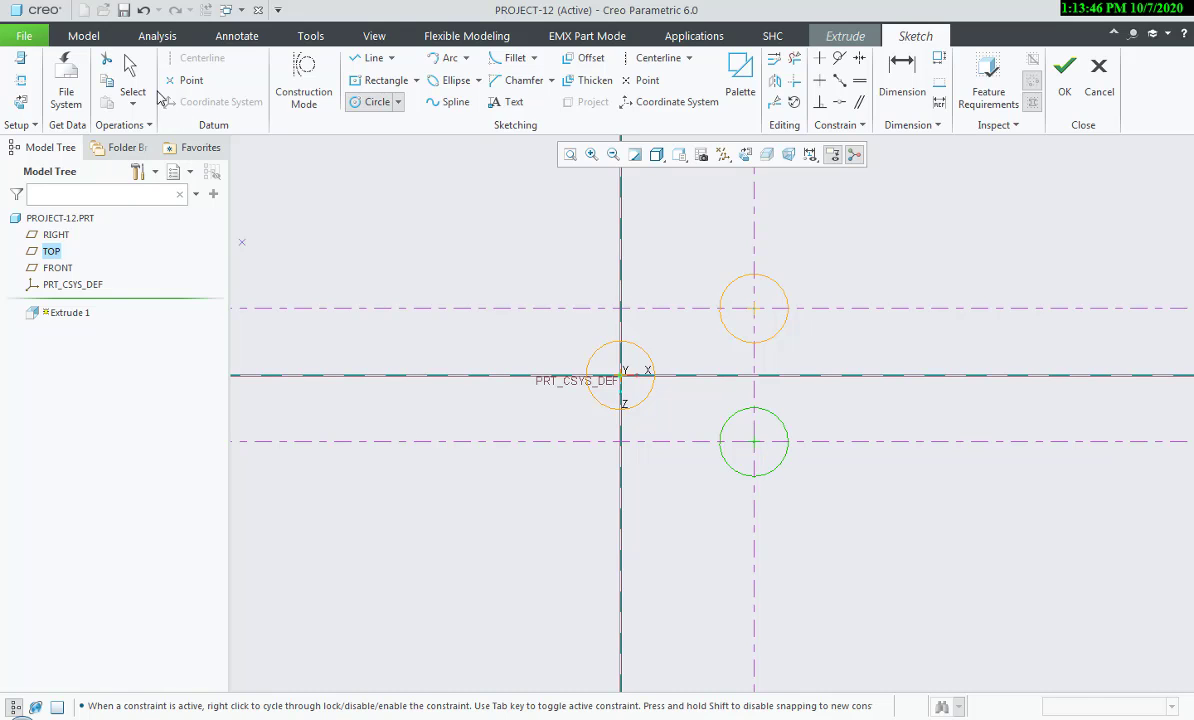
pyautogui.click(130, 75)
# - Draw a vertical line joining the outer right sides of the upper and lower circles
pyautogui.click(372, 57)
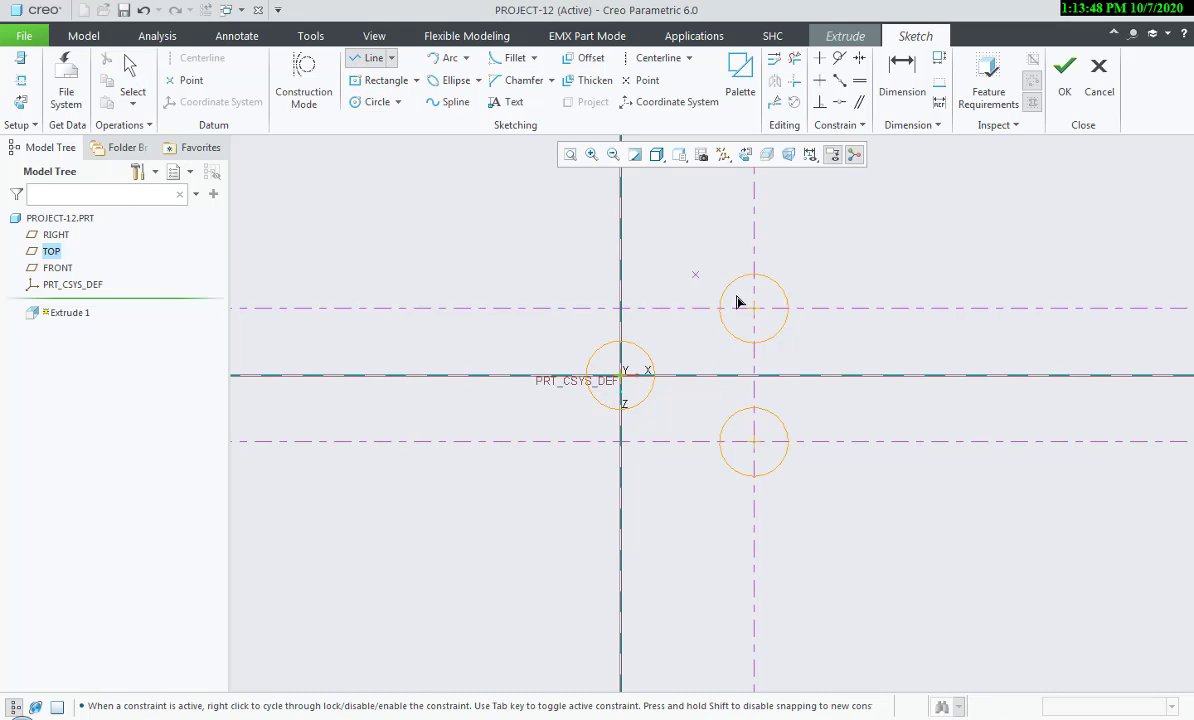
pyautogui.click(788, 311)
pyautogui.click(800, 452)
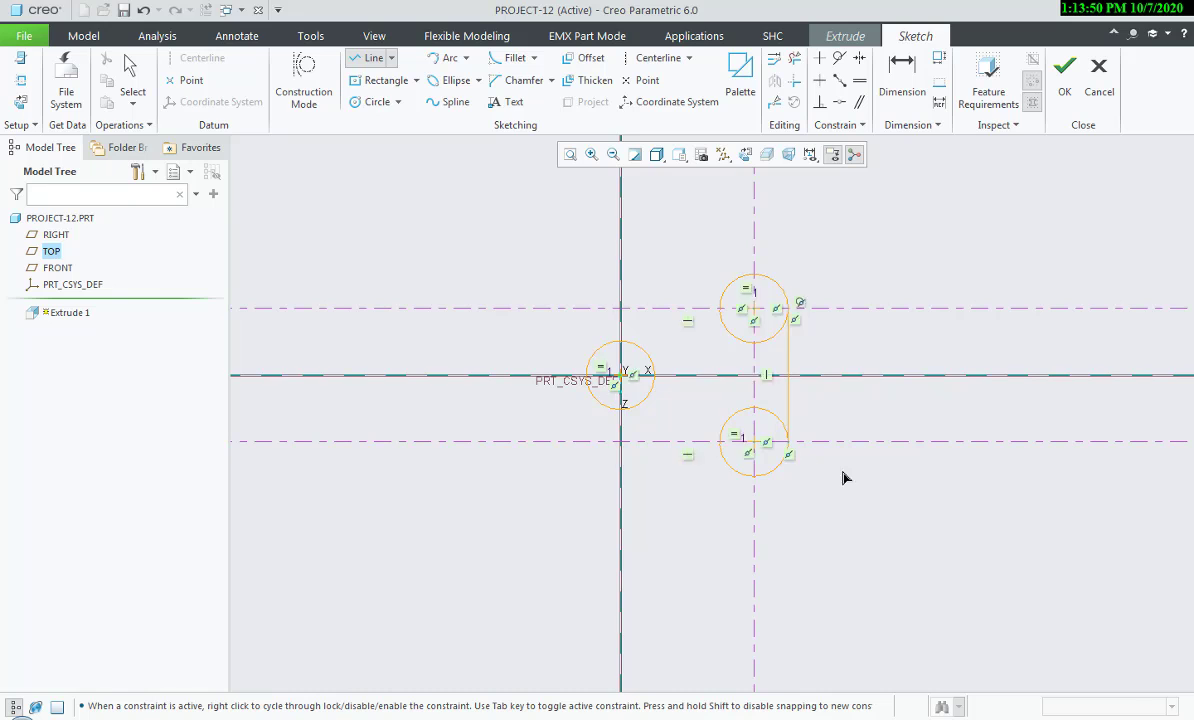
pyautogui.click(130, 75)
# - Set the diameter of the three equal circles to 36
pyautogui.click(598, 396)
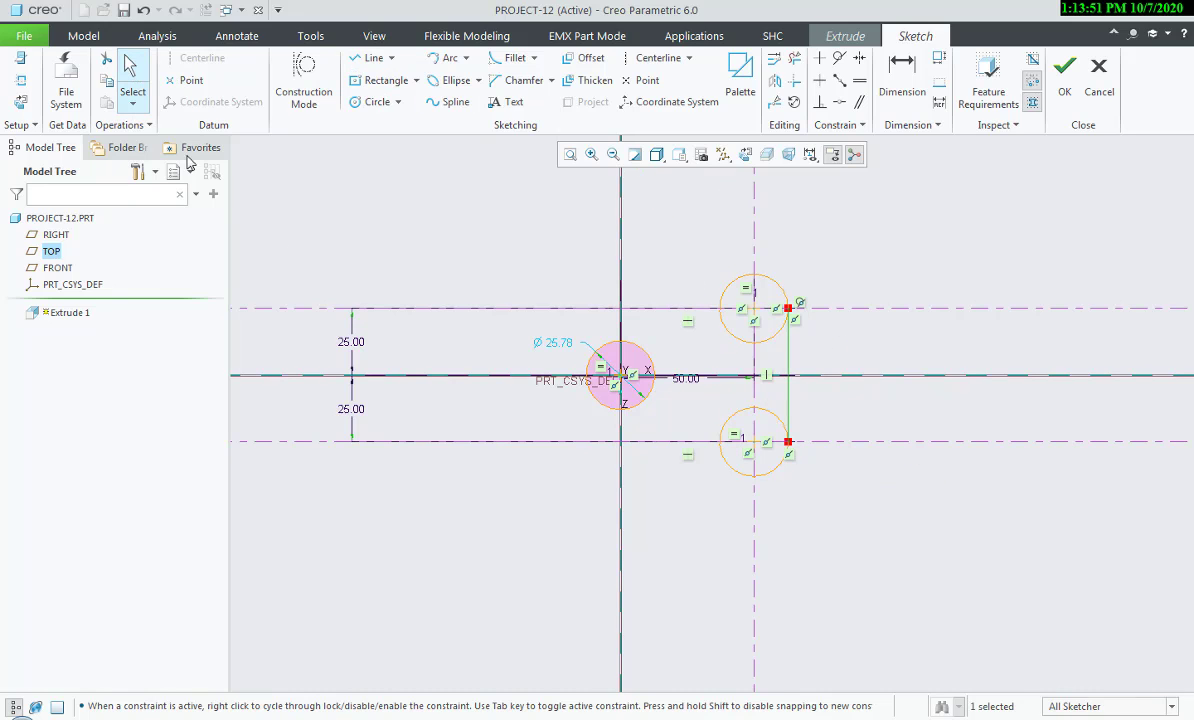
pyautogui.doubleClick(556, 344)
pyautogui.write('36')
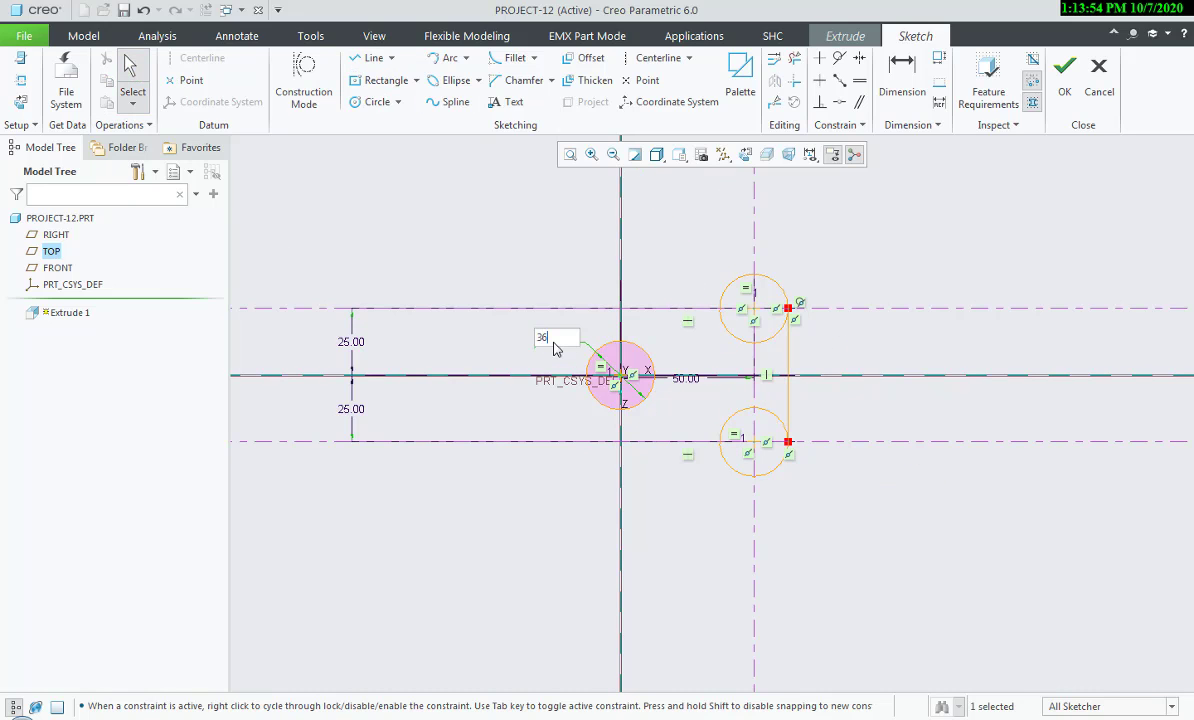
pyautogui.press('Return')
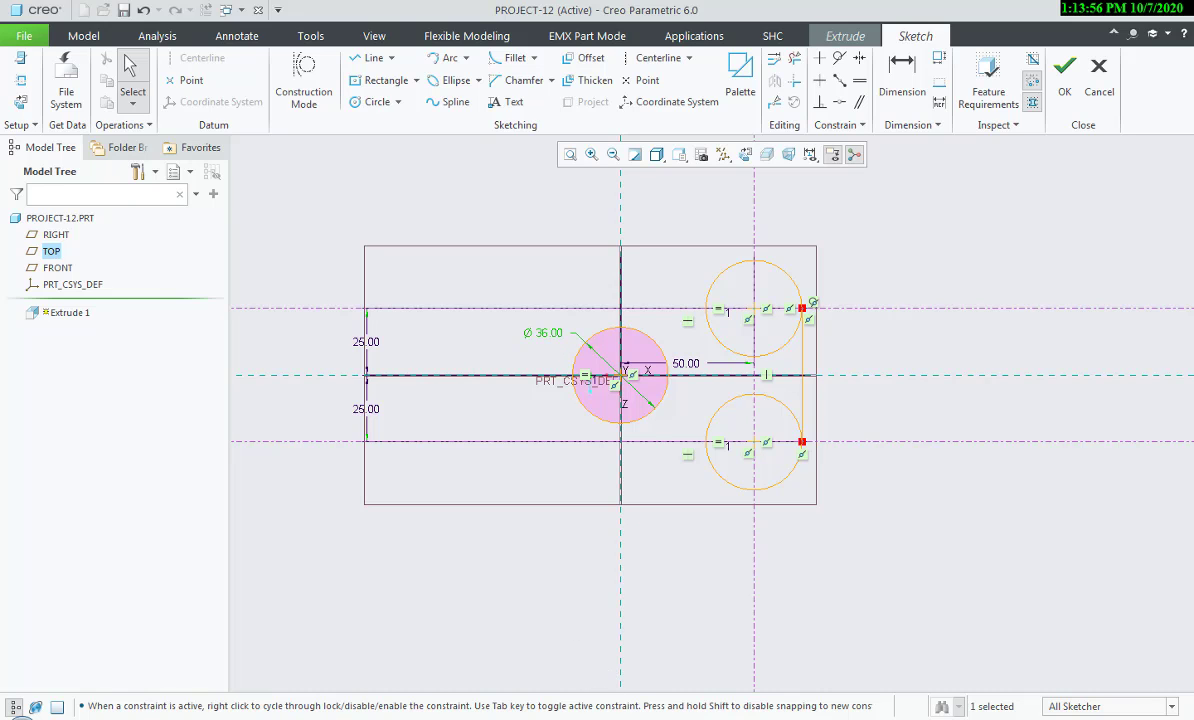
# - Consult the PDF drawing's plate outline and sketch two equal circles about 66 in diameter, left of the origin, one below and one above the lobes
pyautogui.hotkey('alt', 'Tab')
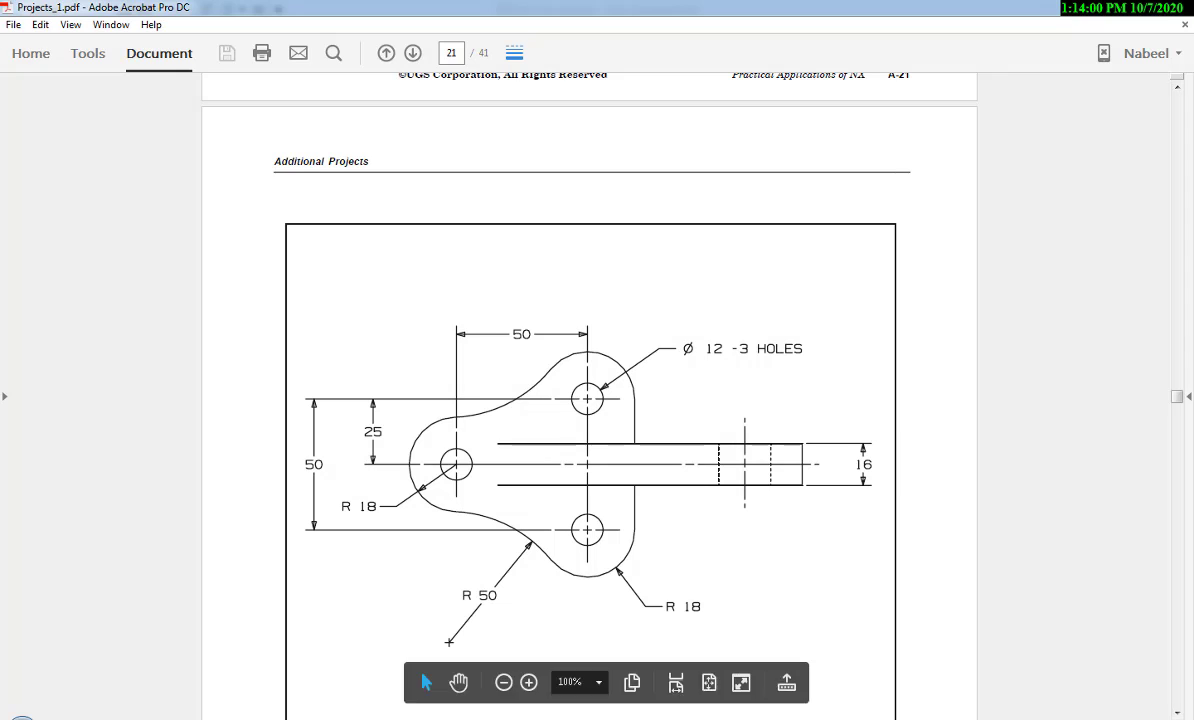
pyautogui.moveTo(667, 717)
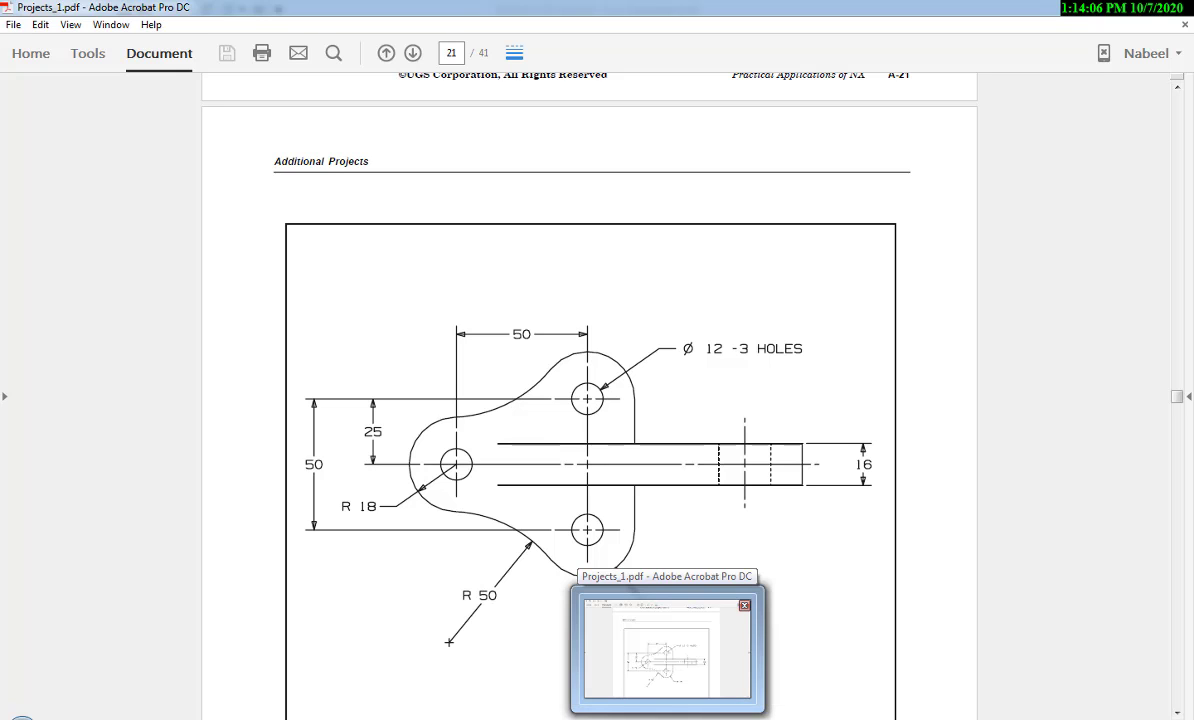
pyautogui.click(621, 706)
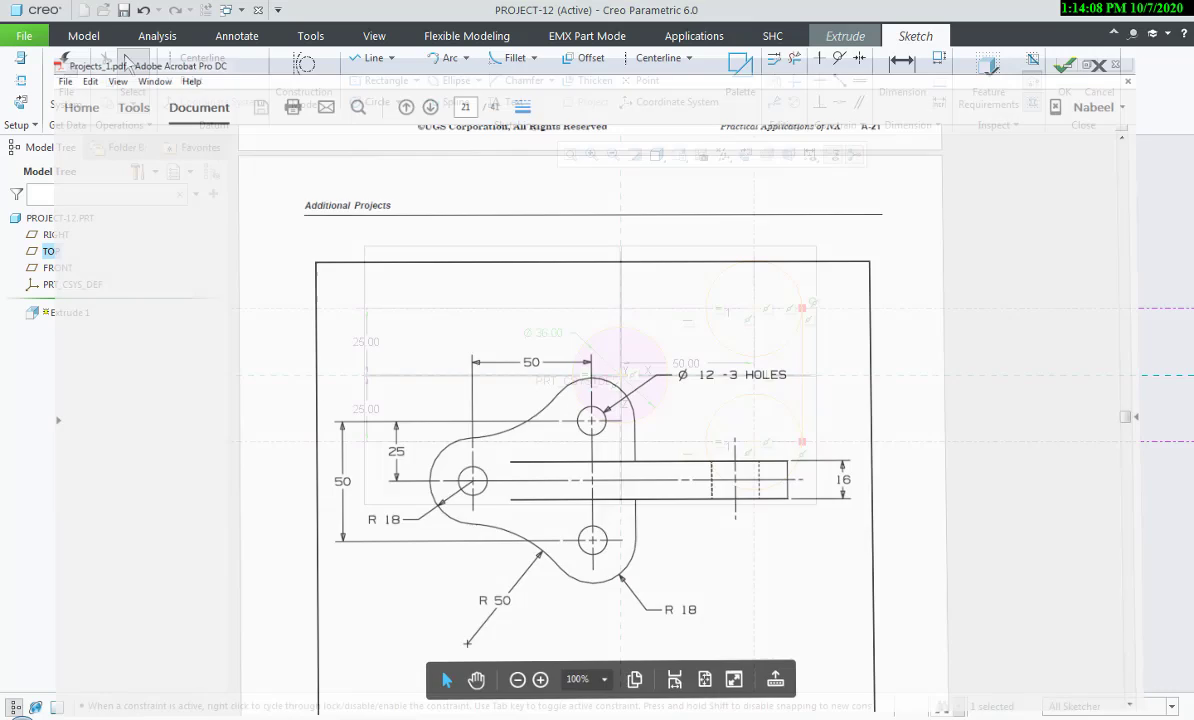
pyautogui.click(372, 101)
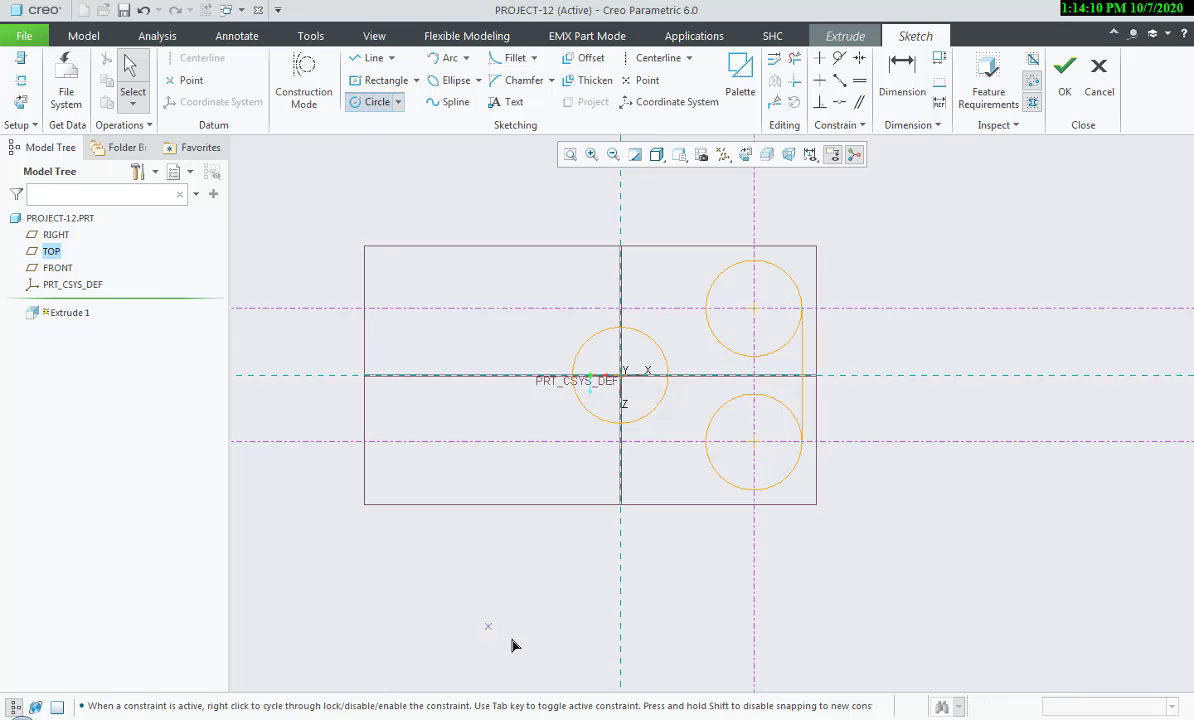
pyautogui.click(515, 637)
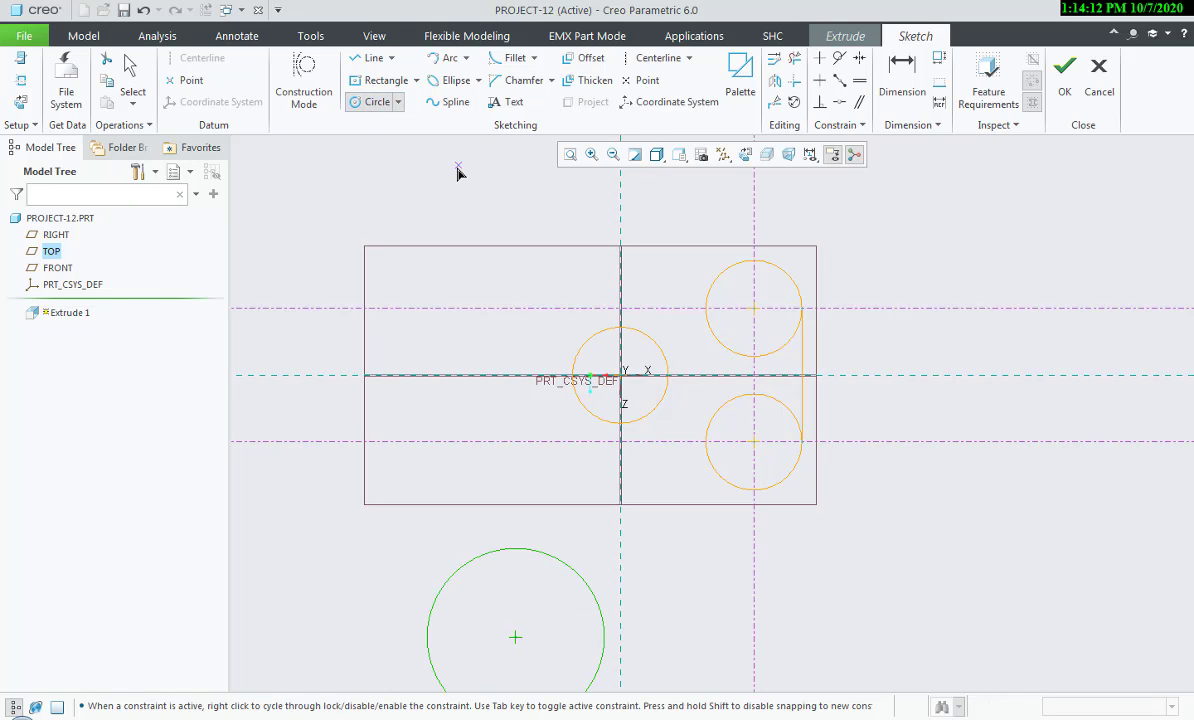
pyautogui.moveTo(455, 172); pyautogui.dragTo(459, 295, button='middle')
pyautogui.click(468, 224)
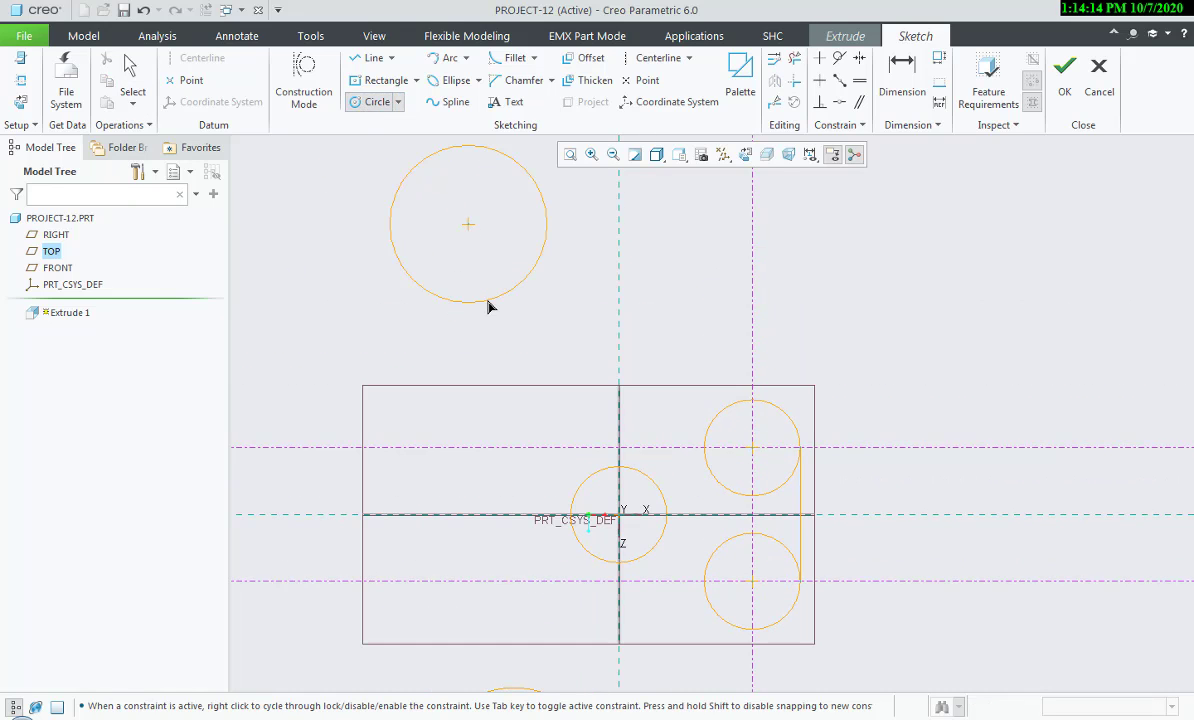
pyautogui.click(498, 315)
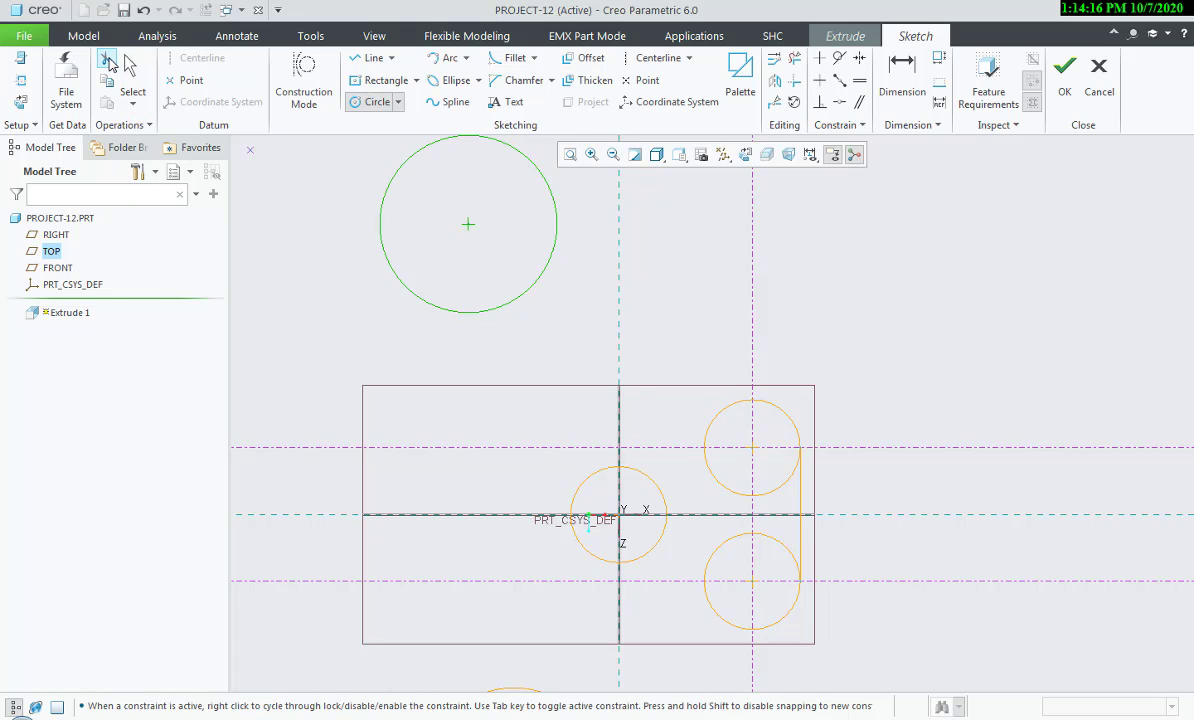
pyautogui.click(125, 66)
# - Set the diameter of the two large equal circles to 100
pyautogui.keyDown('shift'); pyautogui.moveTo(421, 480); pyautogui.dragTo(413, 297, button='middle'); pyautogui.keyUp('shift')
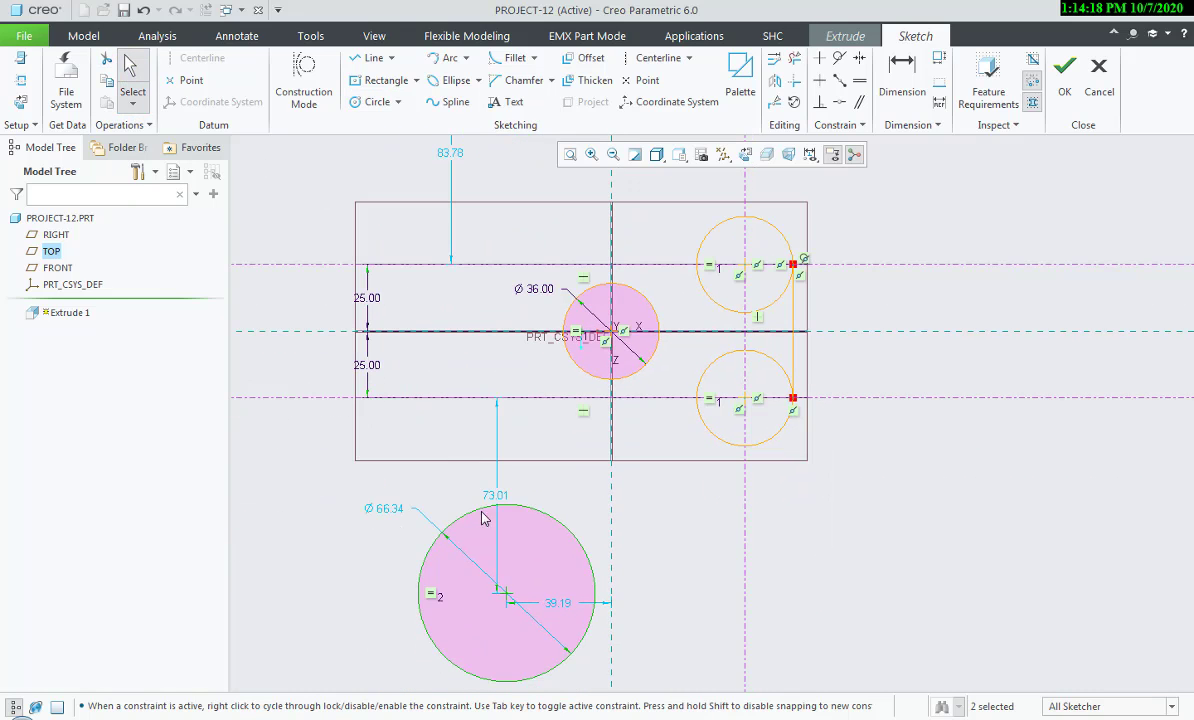
pyautogui.doubleClick(390, 509)
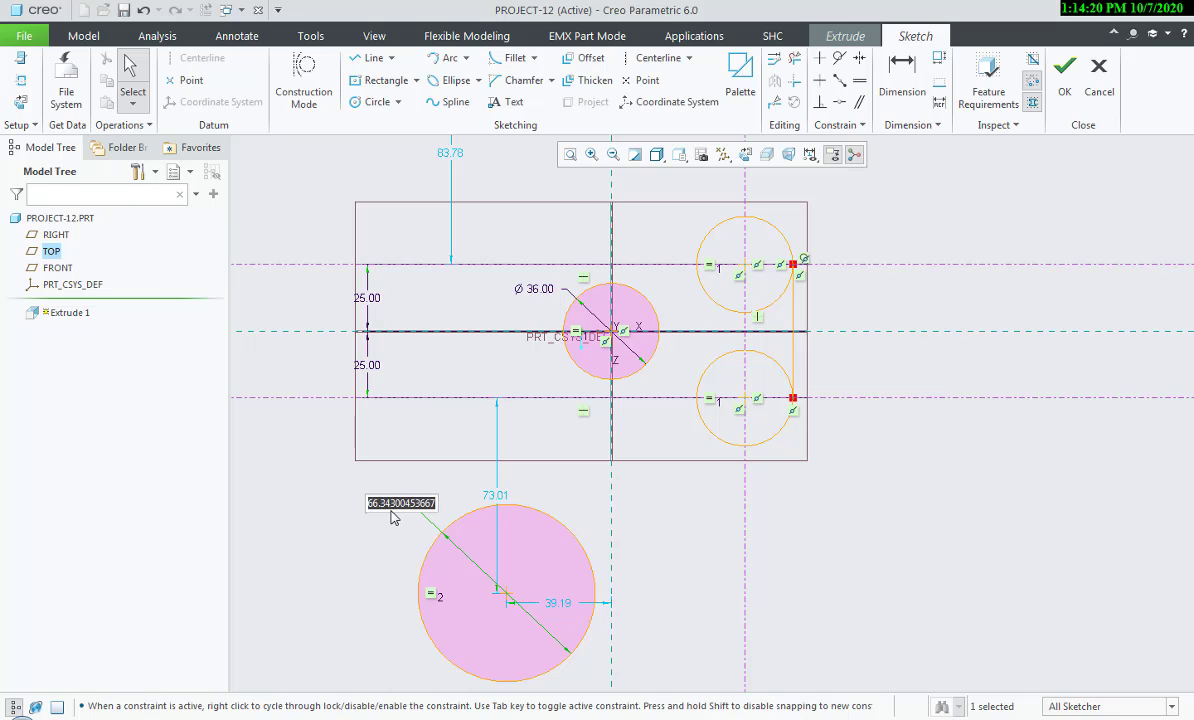
pyautogui.write('100')
pyautogui.press('Return')
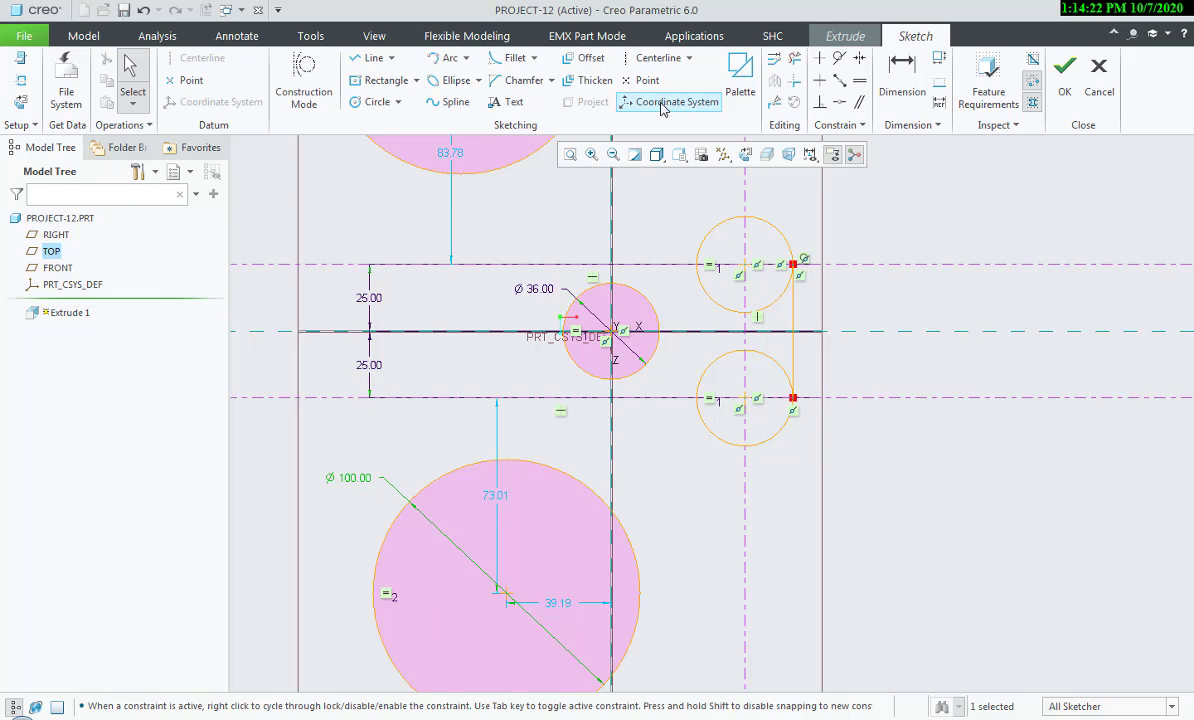
# - Make the lower large circle tangent to the lower lobe circle and to the circle at the origin
pyautogui.click(839, 58)
pyautogui.click(629, 533)
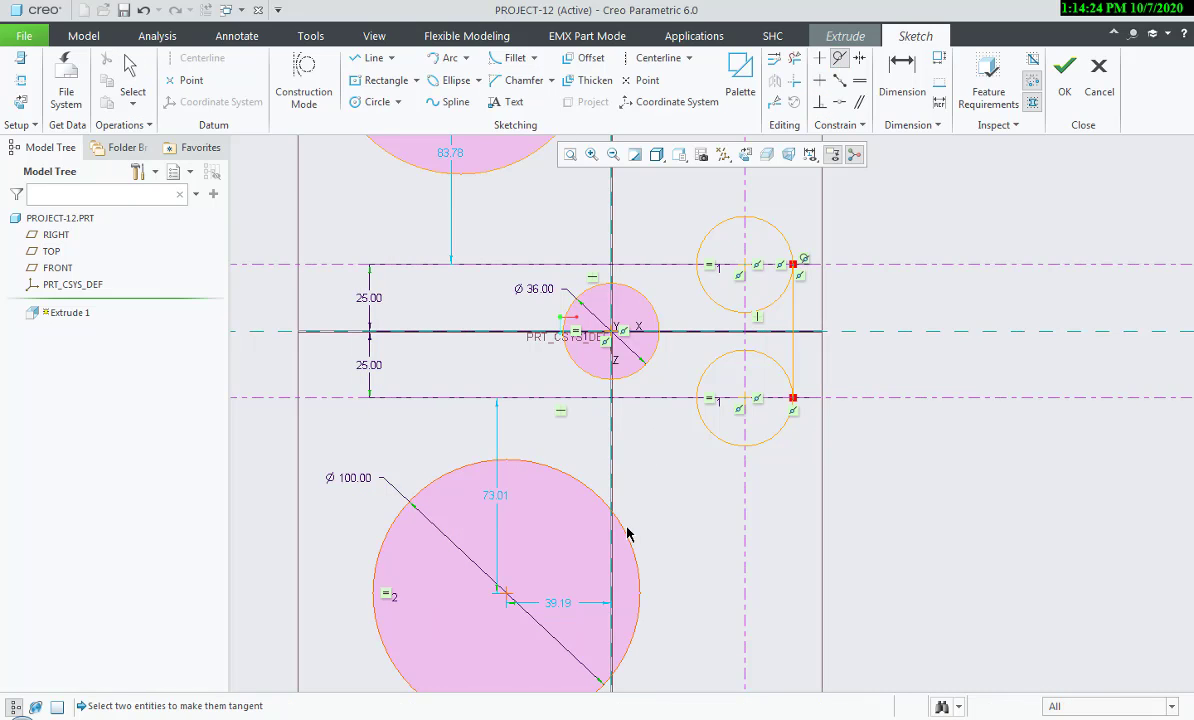
pyautogui.click(712, 440)
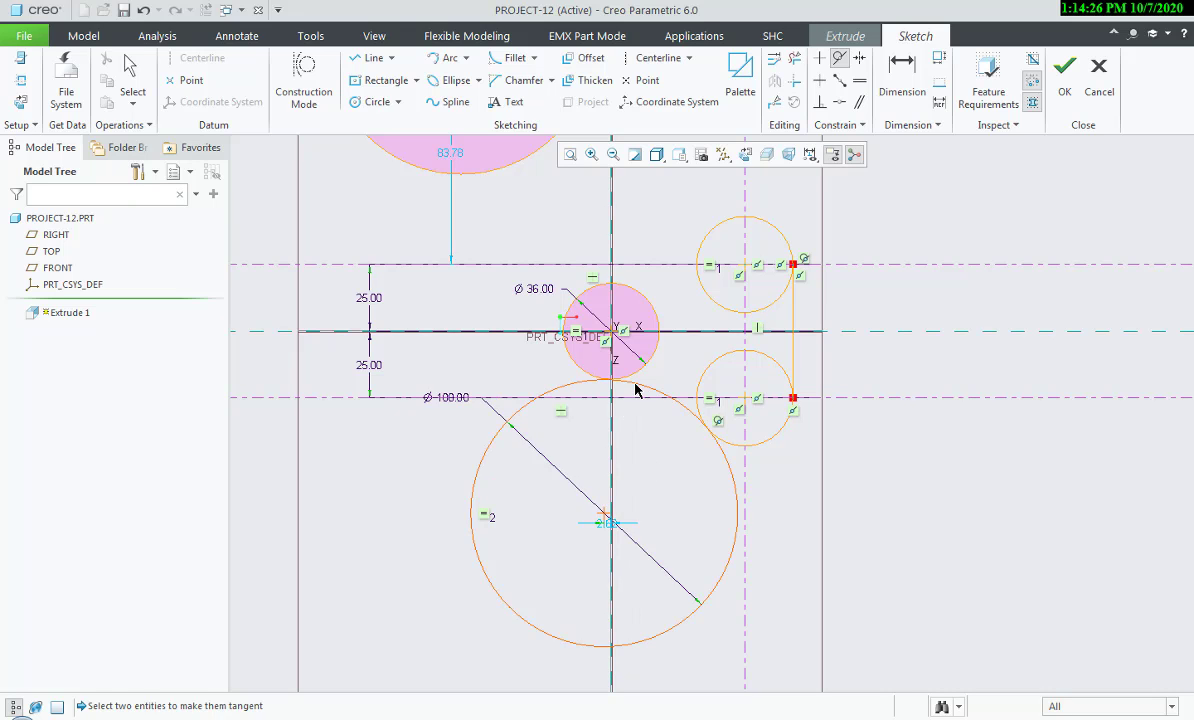
pyautogui.click(630, 383)
# - Make the upper large circle tangent to the origin circle and the upper lobe circle, deleting the second of the two conflicting tangent constraints
pyautogui.keyDown('shift'); pyautogui.moveTo(628, 380); pyautogui.dragTo(603, 537, button='middle'); pyautogui.keyUp('shift')
pyautogui.click(512, 309)
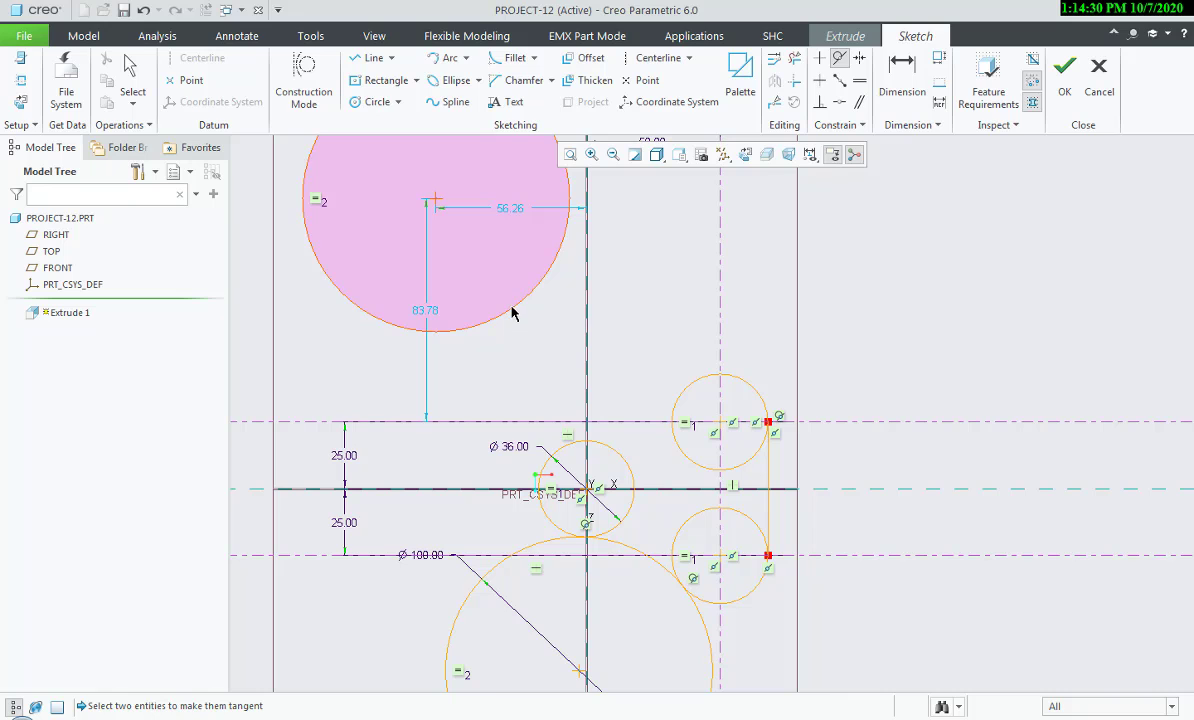
pyautogui.click(583, 452)
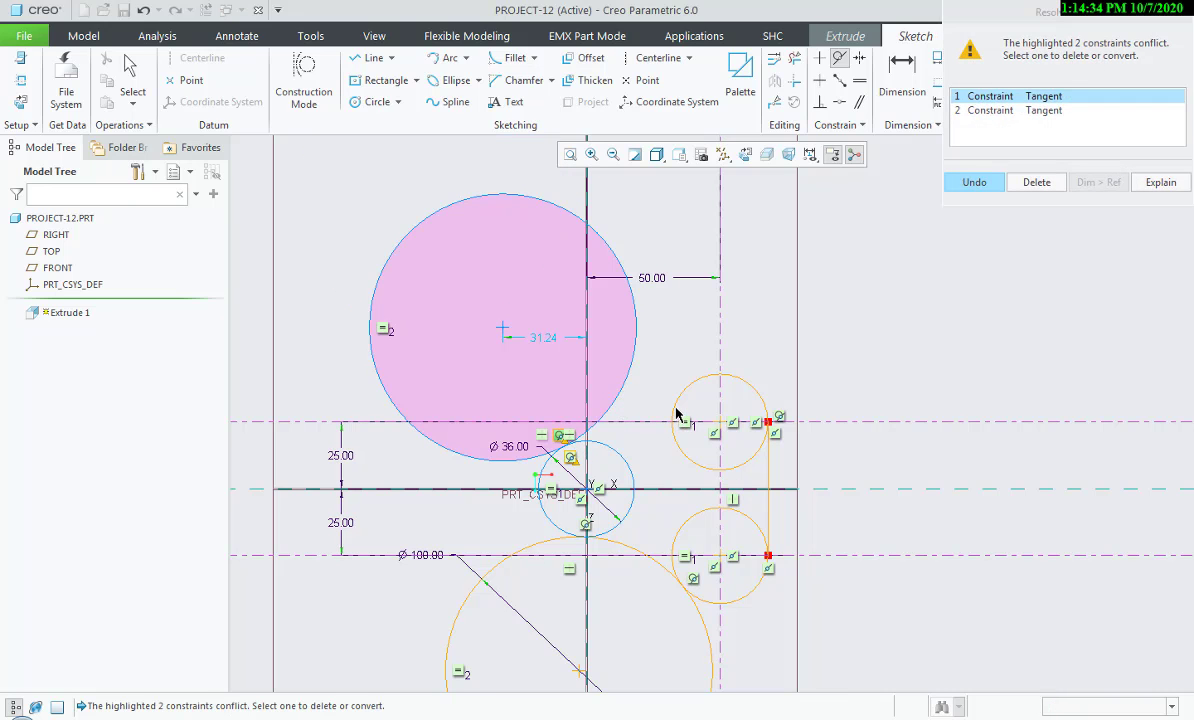
pyautogui.click(1045, 110)
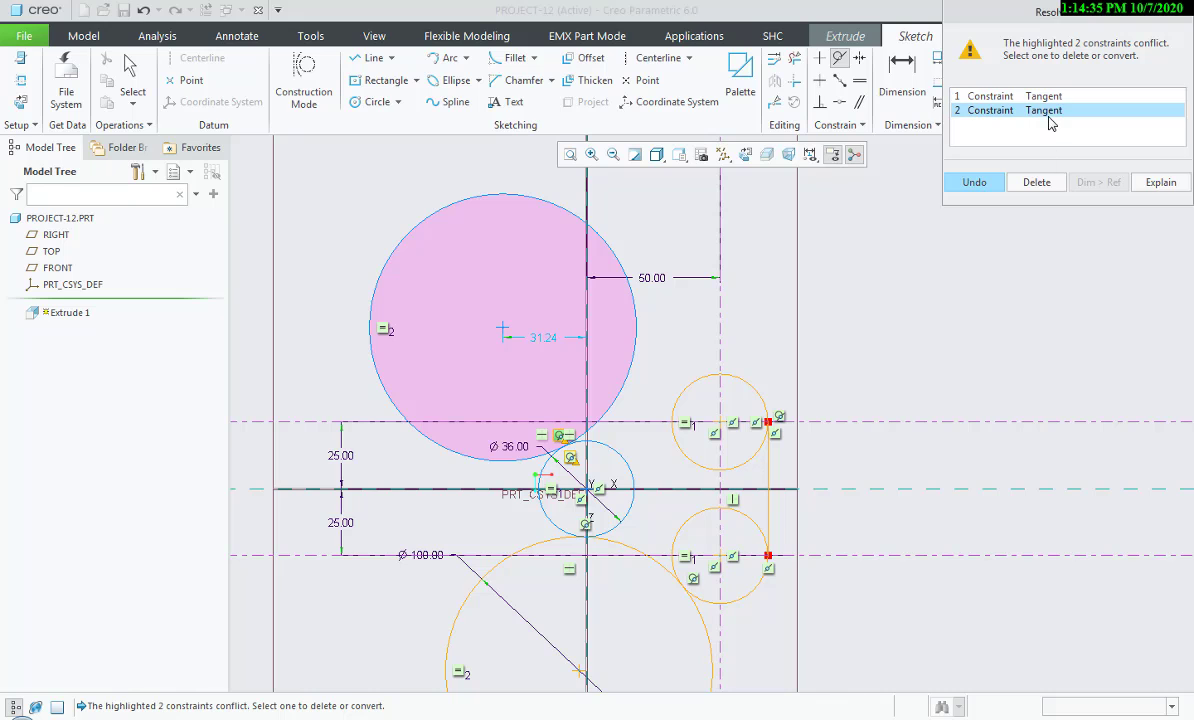
pyautogui.click(1036, 182)
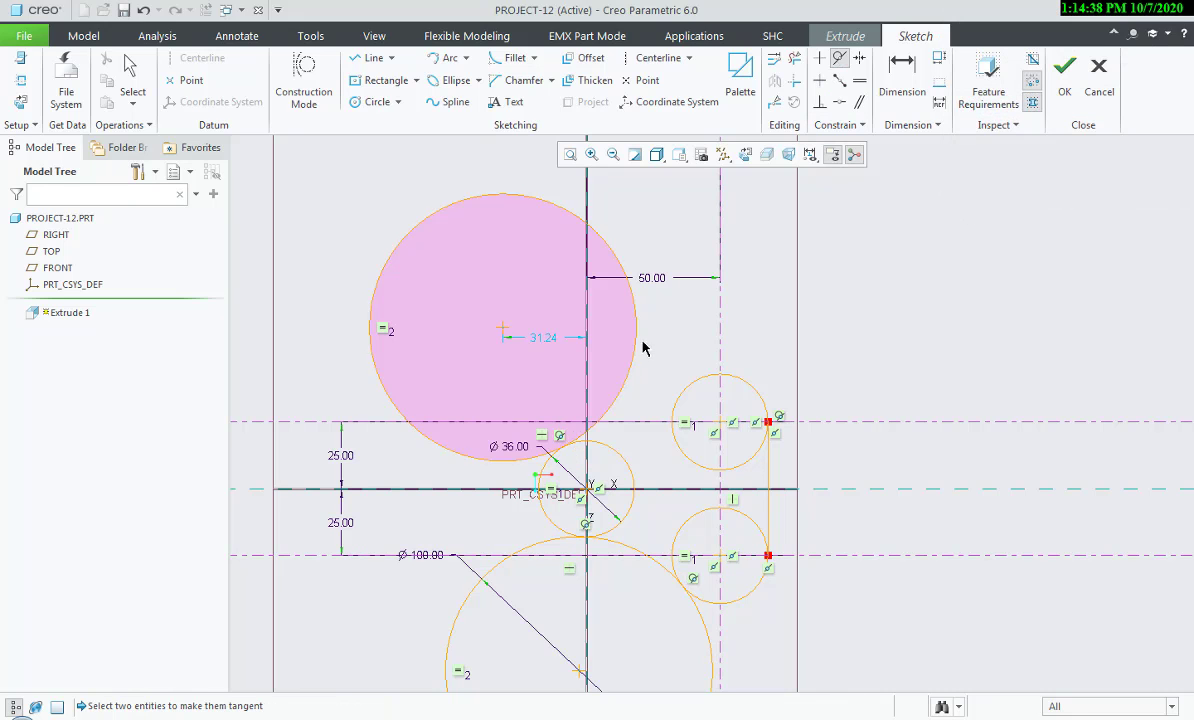
pyautogui.click(677, 400)
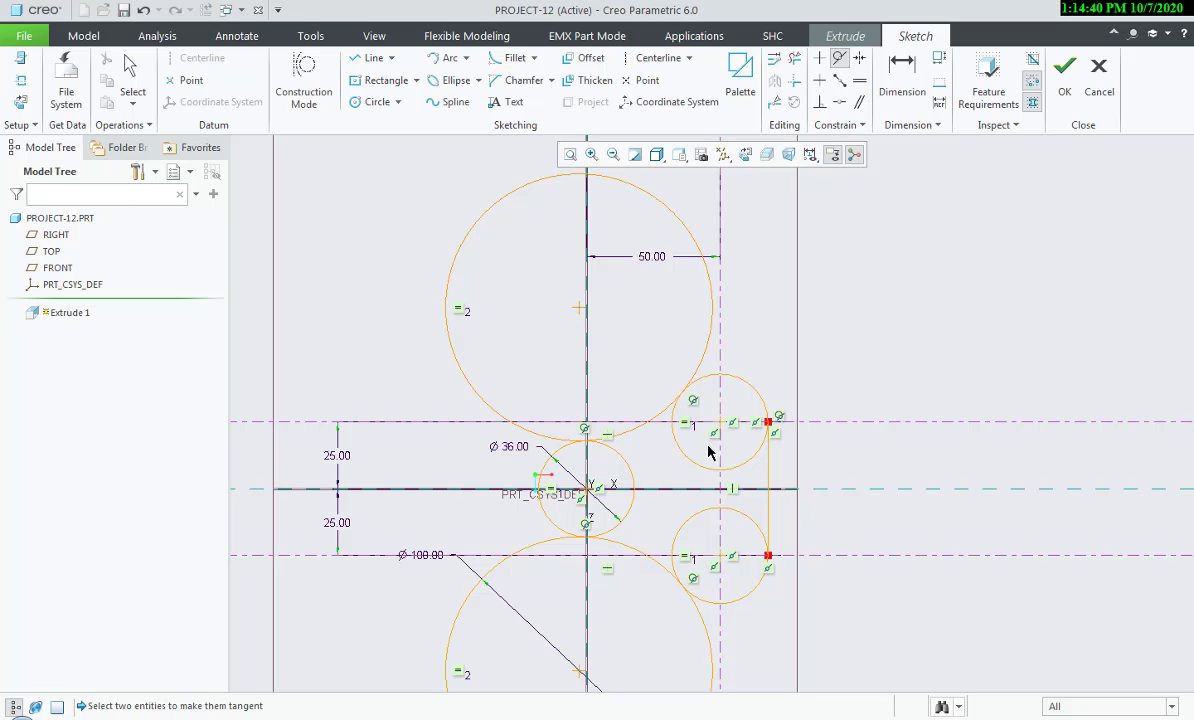
# - Trim the inner portions of the three 36 diameter circles, keeping only the outer arcs of the lobes
pyautogui.click(794, 58)
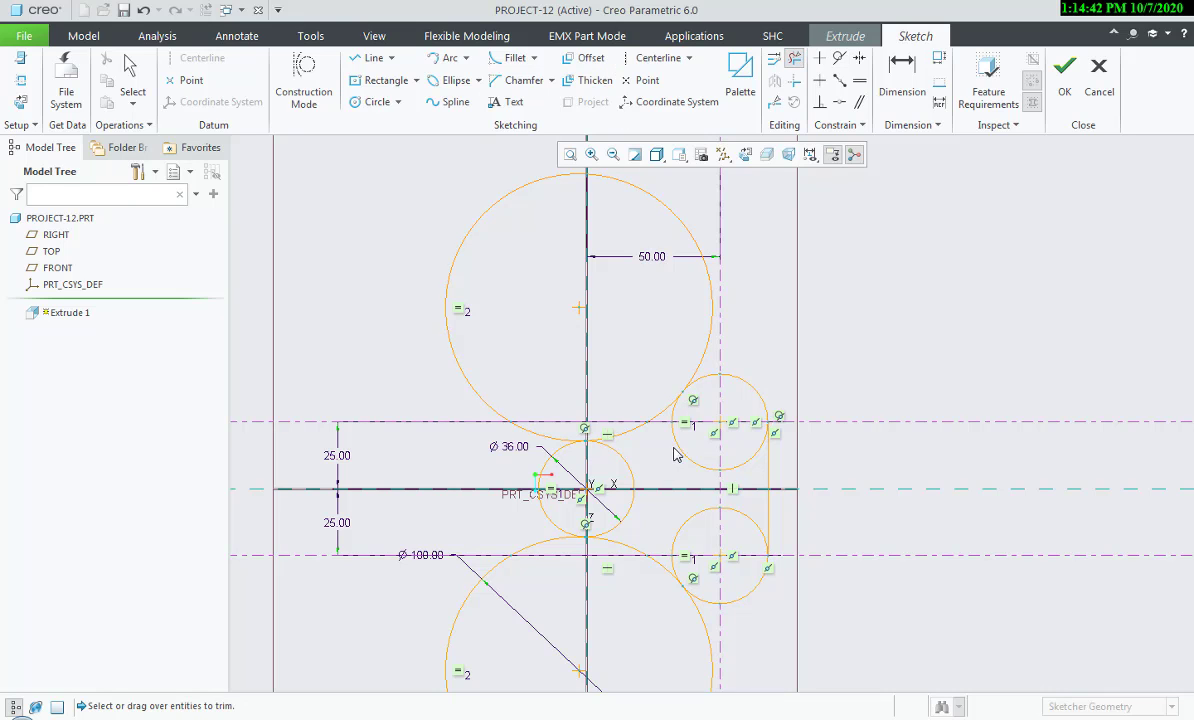
pyautogui.moveTo(707, 468)
pyautogui.mouseDown()
pyautogui.moveTo(728, 482)
pyautogui.moveTo(736, 523)
pyautogui.moveTo(679, 531)
pyautogui.moveTo(676, 563)
pyautogui.moveTo(656, 481)
pyautogui.mouseUp()
pyautogui.moveTo(668, 428)
pyautogui.mouseDown()
pyautogui.moveTo(627, 463)
pyautogui.moveTo(630, 525)
pyautogui.mouseUp()
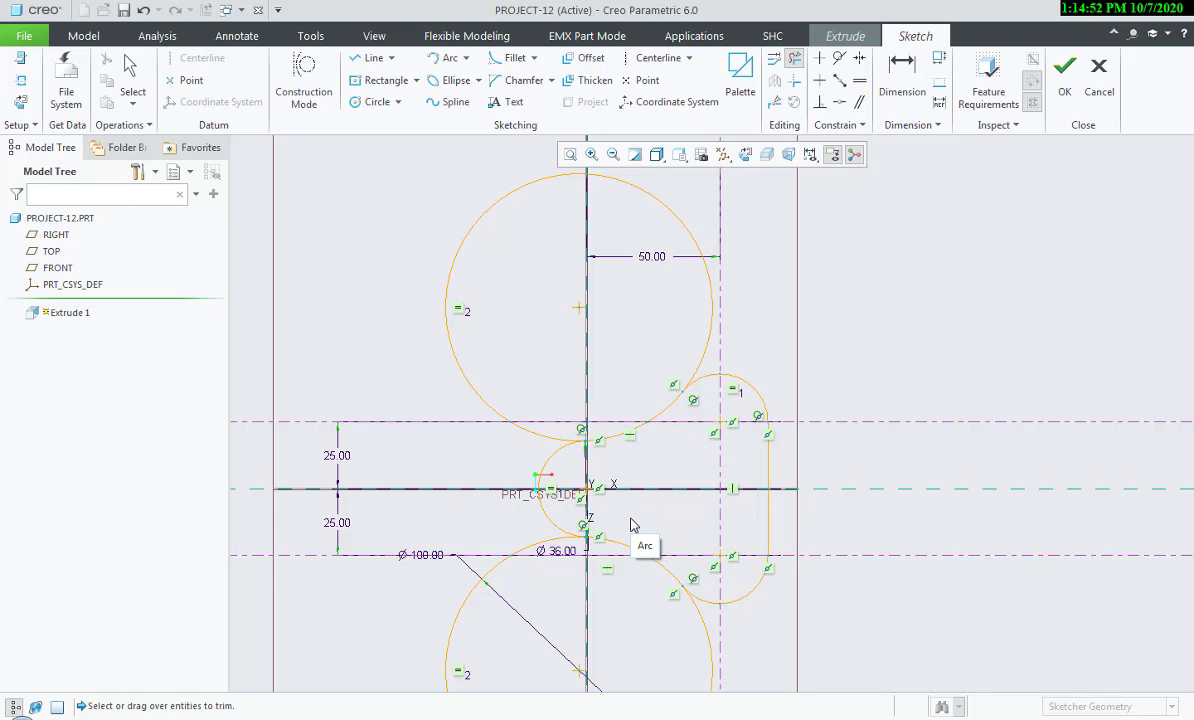
# - Trim both 100 diameter circles so only the concave blend arcs between the origin lobe and the upper and lower lobes remain
pyautogui.click(707, 350)
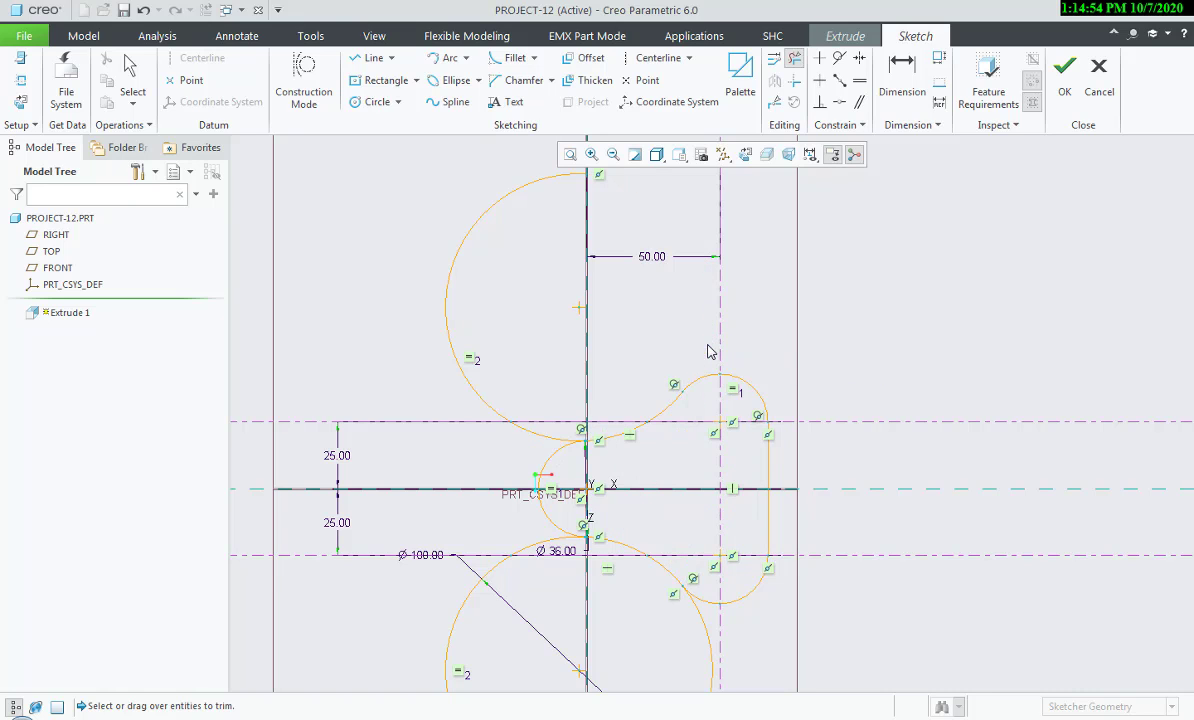
pyautogui.moveTo(490, 170)
pyautogui.mouseDown()
pyautogui.moveTo(466, 390)
pyautogui.moveTo(493, 418)
pyautogui.mouseUp()
pyautogui.click(545, 435)
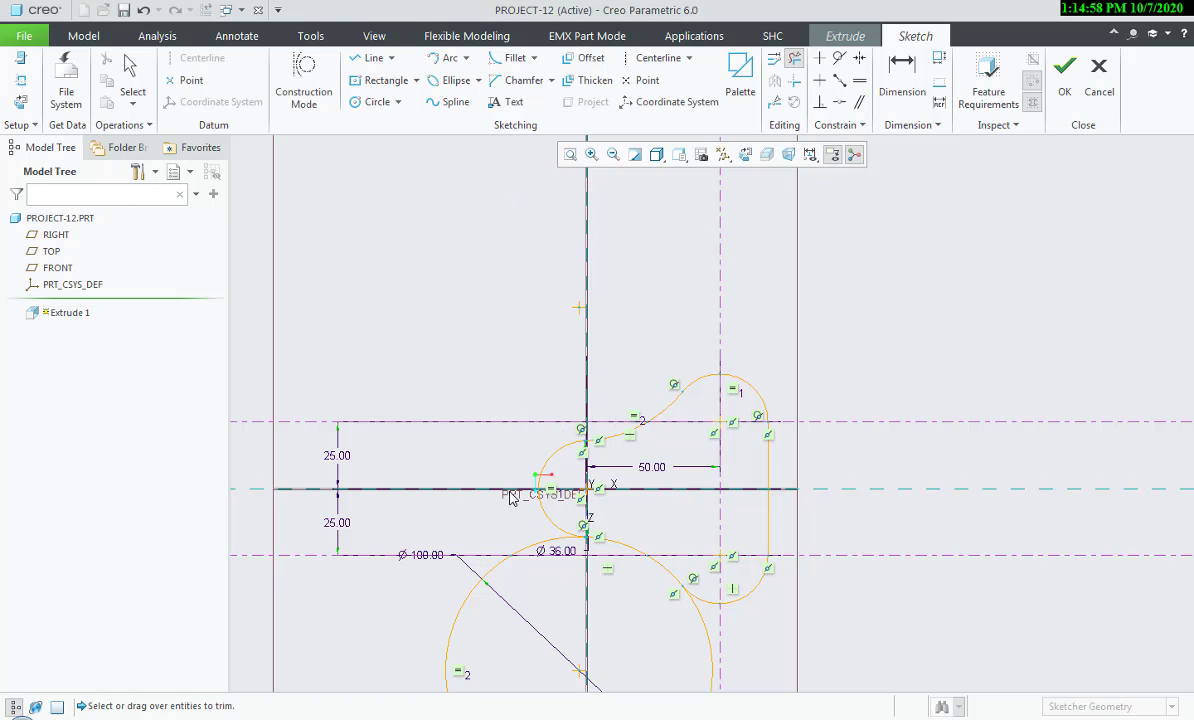
pyautogui.moveTo(509, 516)
pyautogui.mouseDown()
pyautogui.moveTo(554, 590)
pyautogui.moveTo(731, 659)
pyautogui.mouseUp()
pyautogui.keyDown('shift'); pyautogui.moveTo(700, 640); pyautogui.dragTo(745, 437, button='middle'); pyautogui.keyUp('shift')
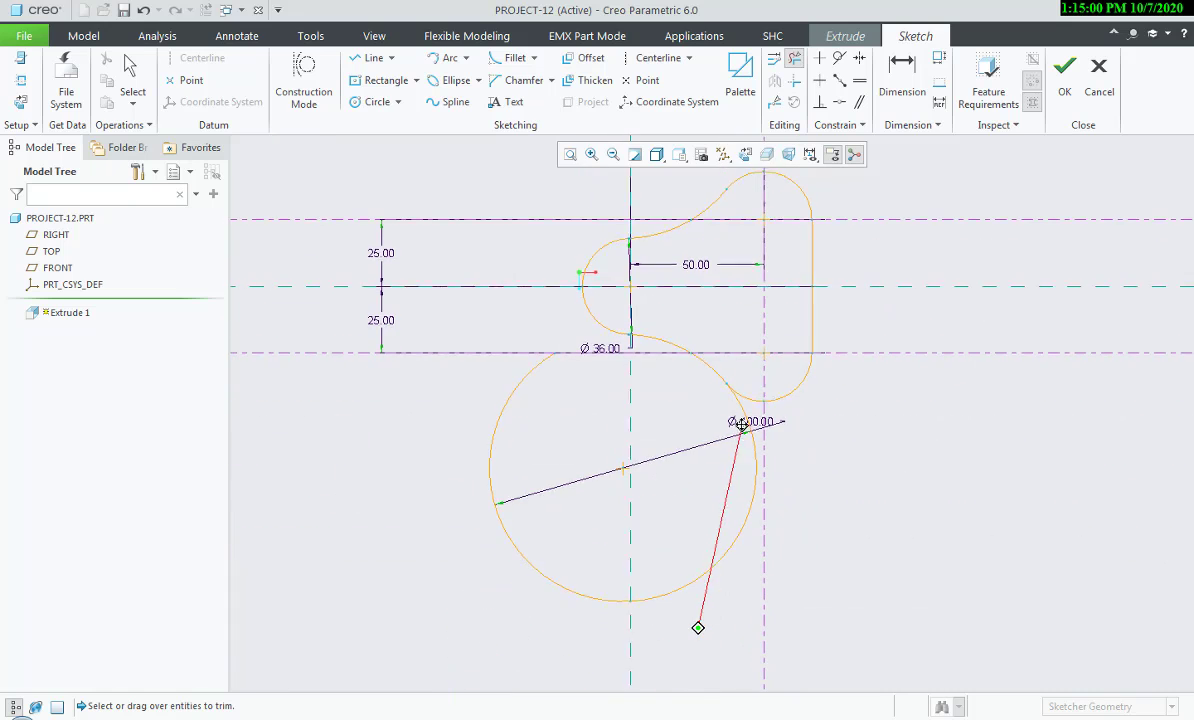
pyautogui.moveTo(493, 426); pyautogui.dragTo(800, 522)
pyautogui.moveTo(548, 536)
pyautogui.mouseDown()
pyautogui.moveTo(426, 569)
pyautogui.moveTo(464, 481)
pyautogui.moveTo(525, 531)
pyautogui.moveTo(551, 577)
pyautogui.mouseUp()
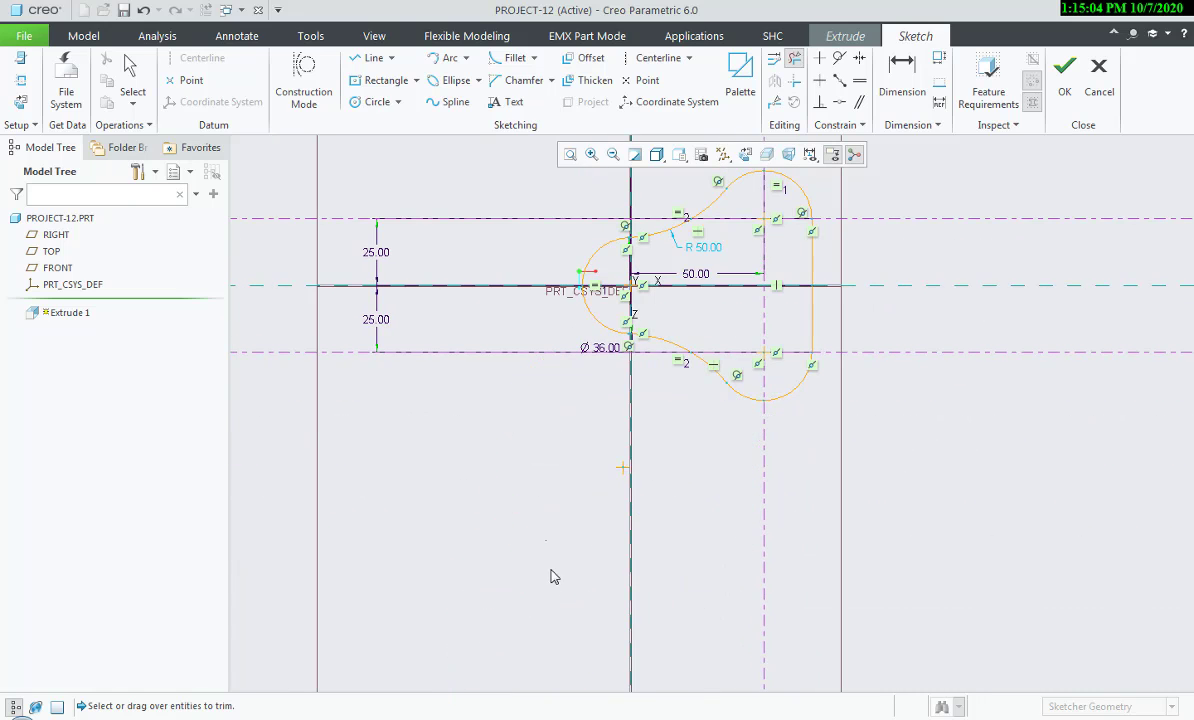
# - Trim the tiny leftover arc where the lower blend arc meets the origin lobe
pyautogui.scroll(-5, 669, 338)
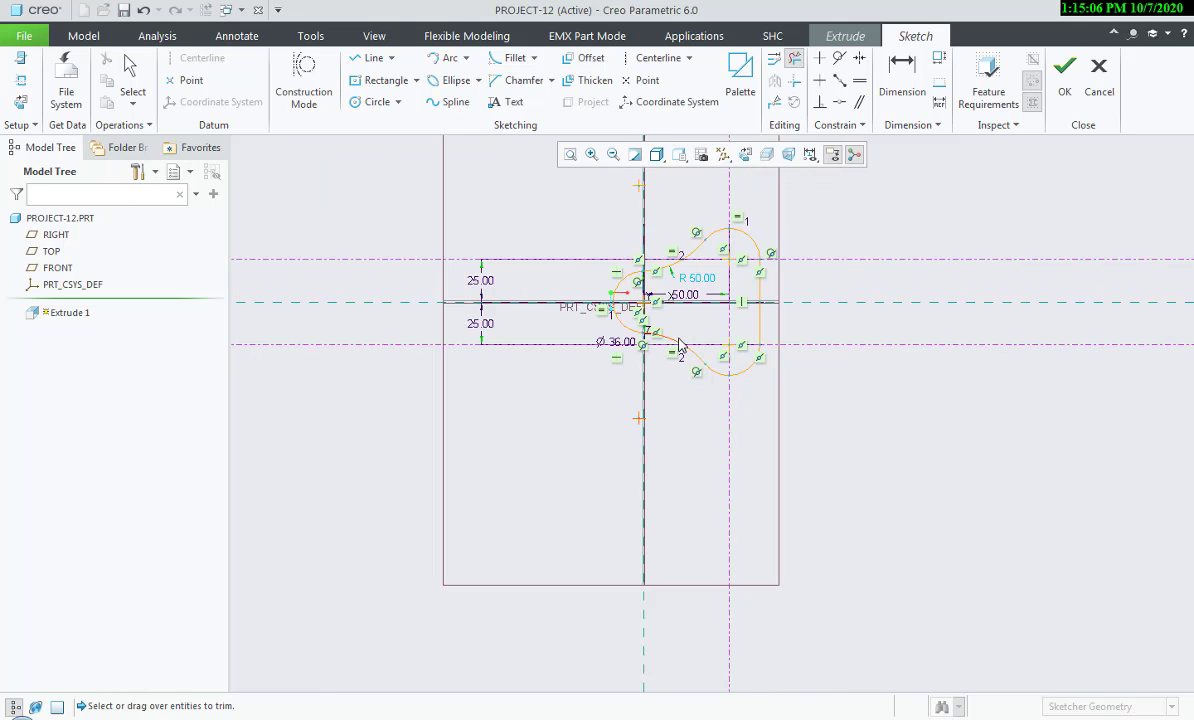
pyautogui.scroll(-6, 476, 303)
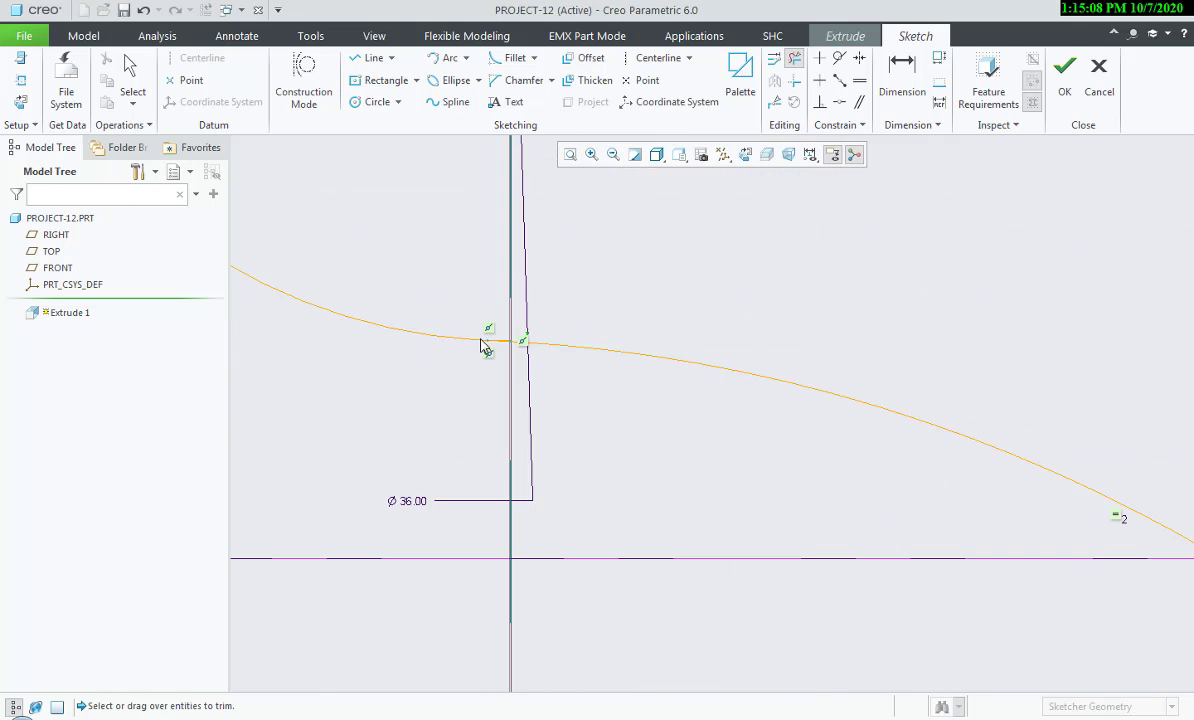
pyautogui.scroll(-4, 502, 350)
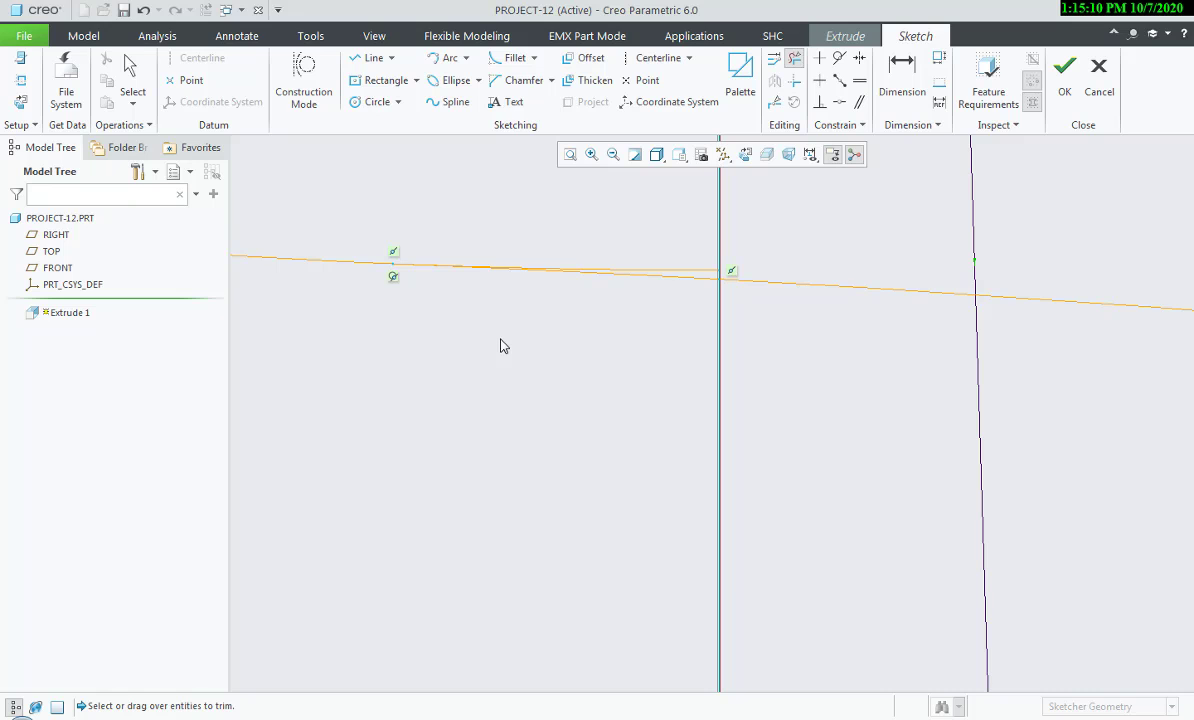
pyautogui.click(680, 271)
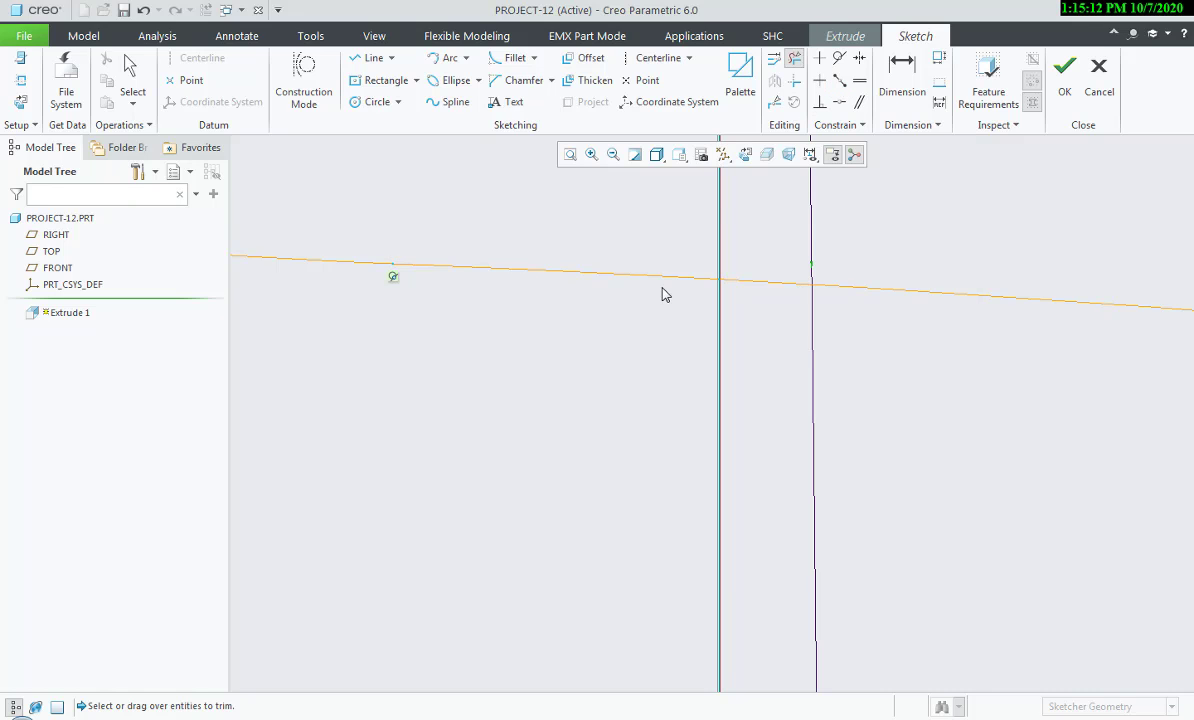
# - Trim the tiny leftover arc where the upper blend arc meets the origin lobe, closing the plate profile, and end trimming
pyautogui.scroll(8, 661, 294)
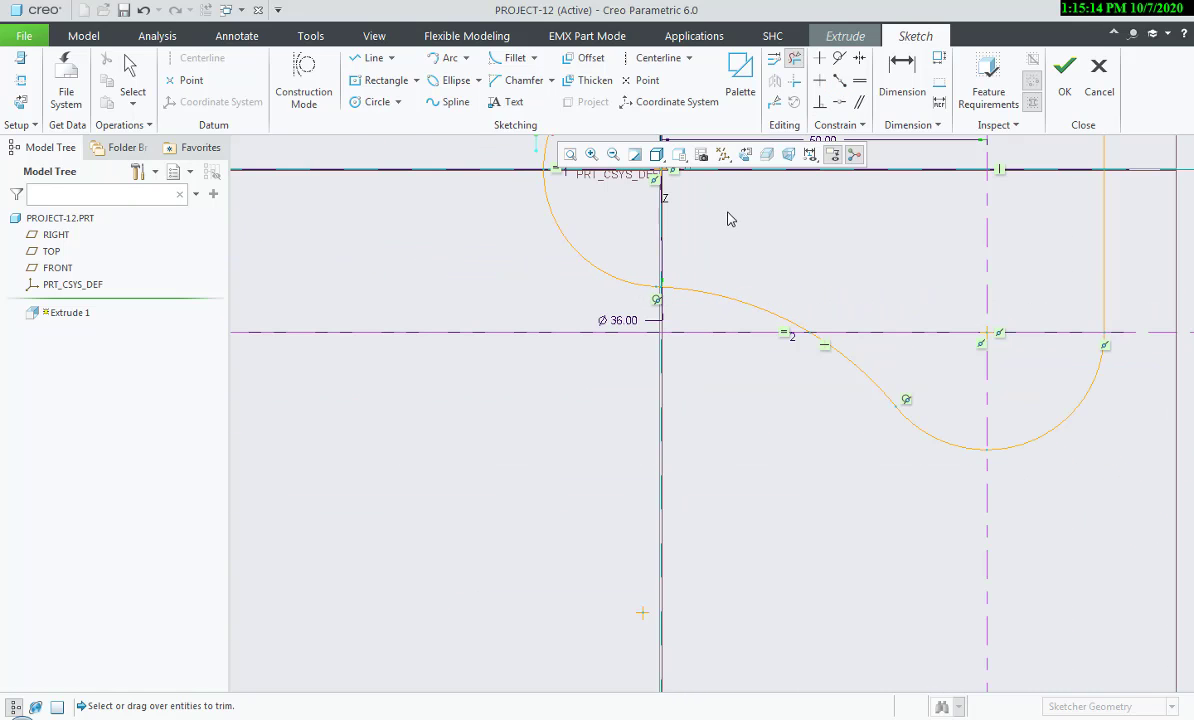
pyautogui.scroll(-8, 625, 372)
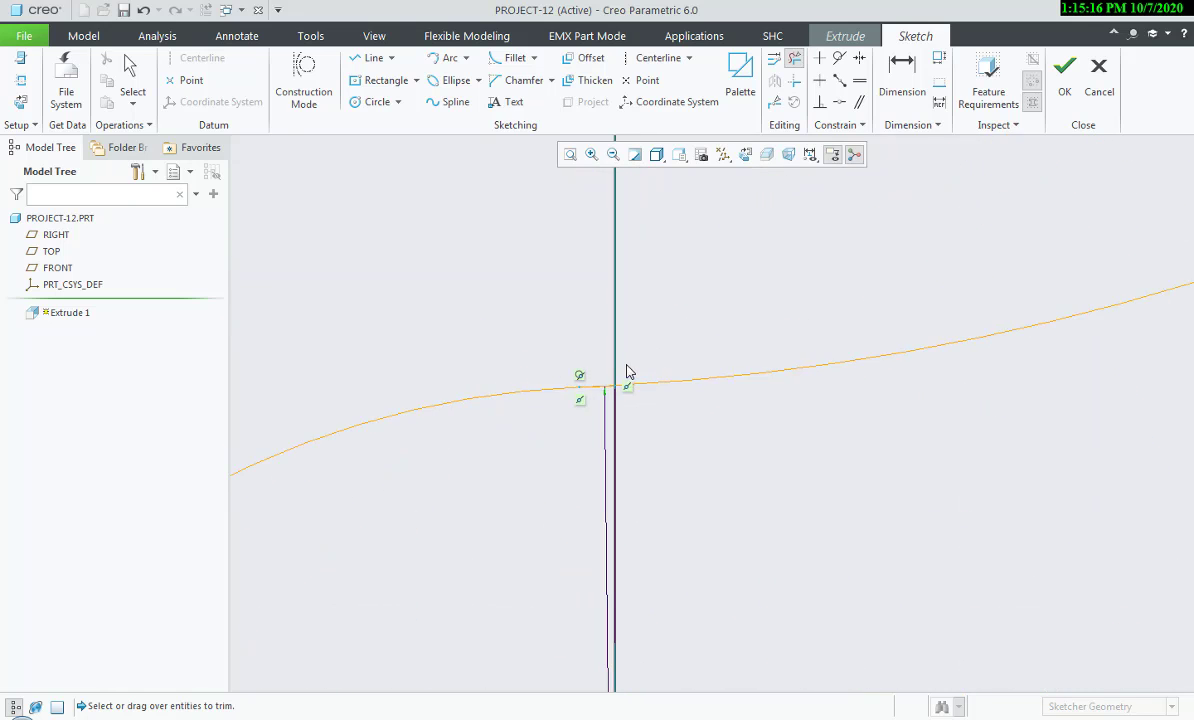
pyautogui.scroll(-5, 628, 372)
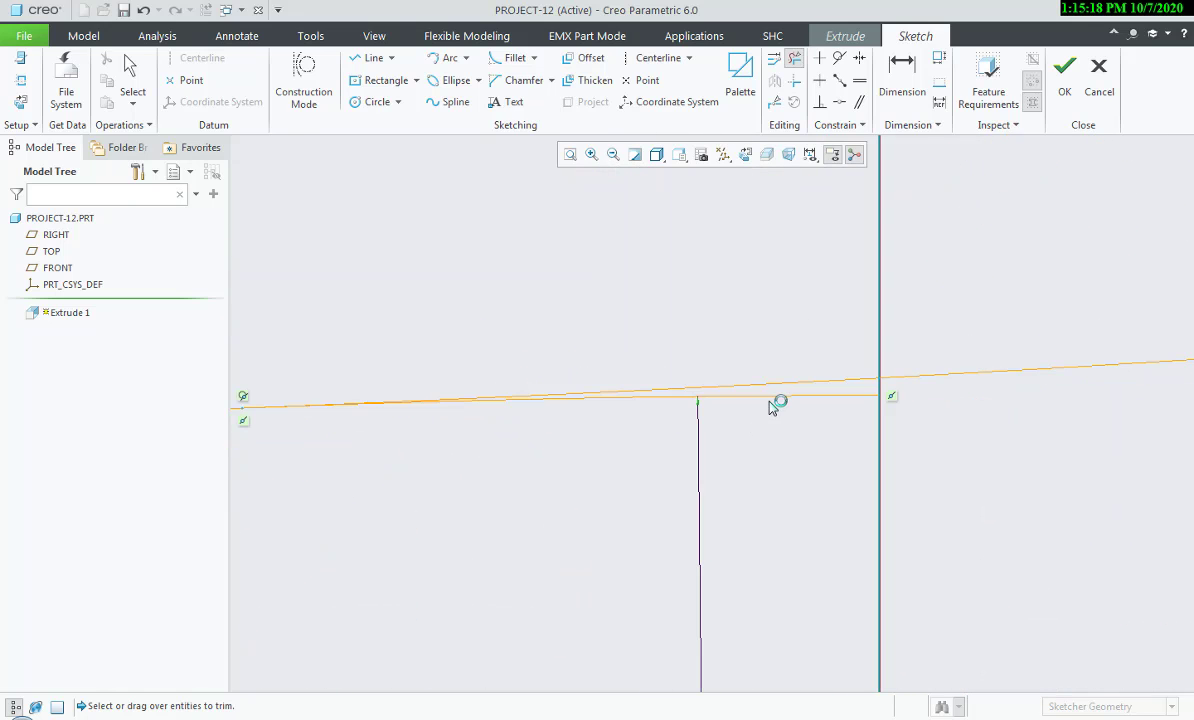
pyautogui.click(773, 401)
pyautogui.scroll(10, 700, 418)
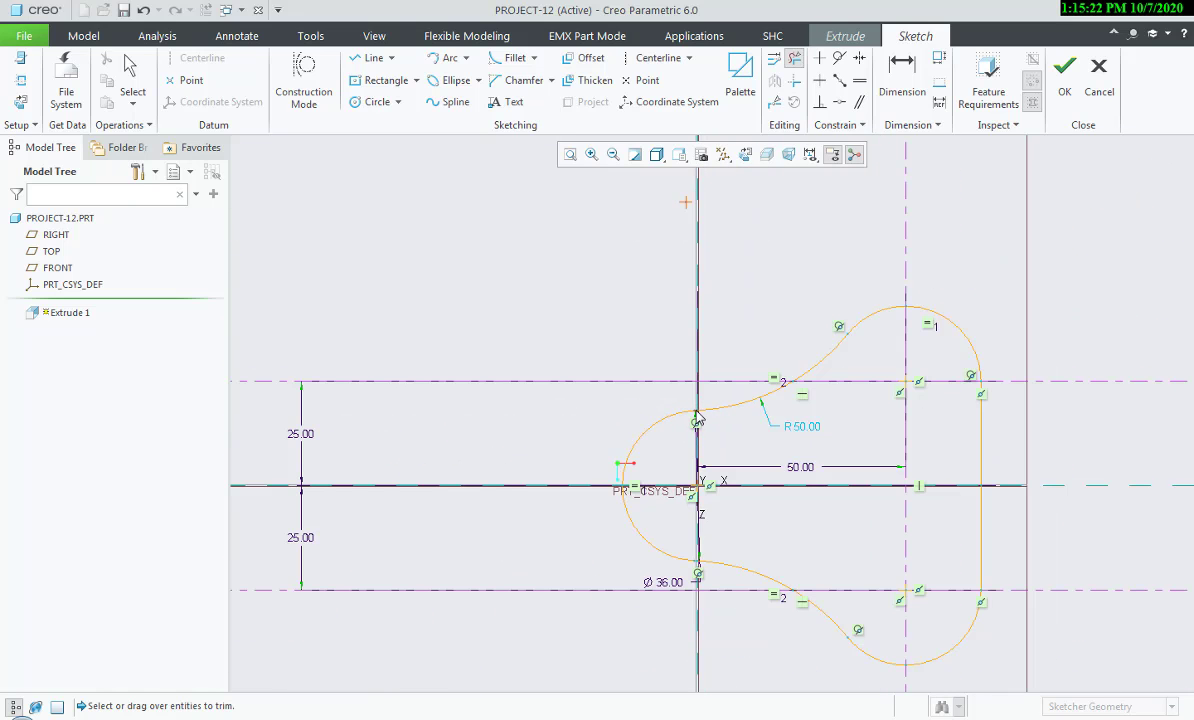
pyautogui.click(129, 66)
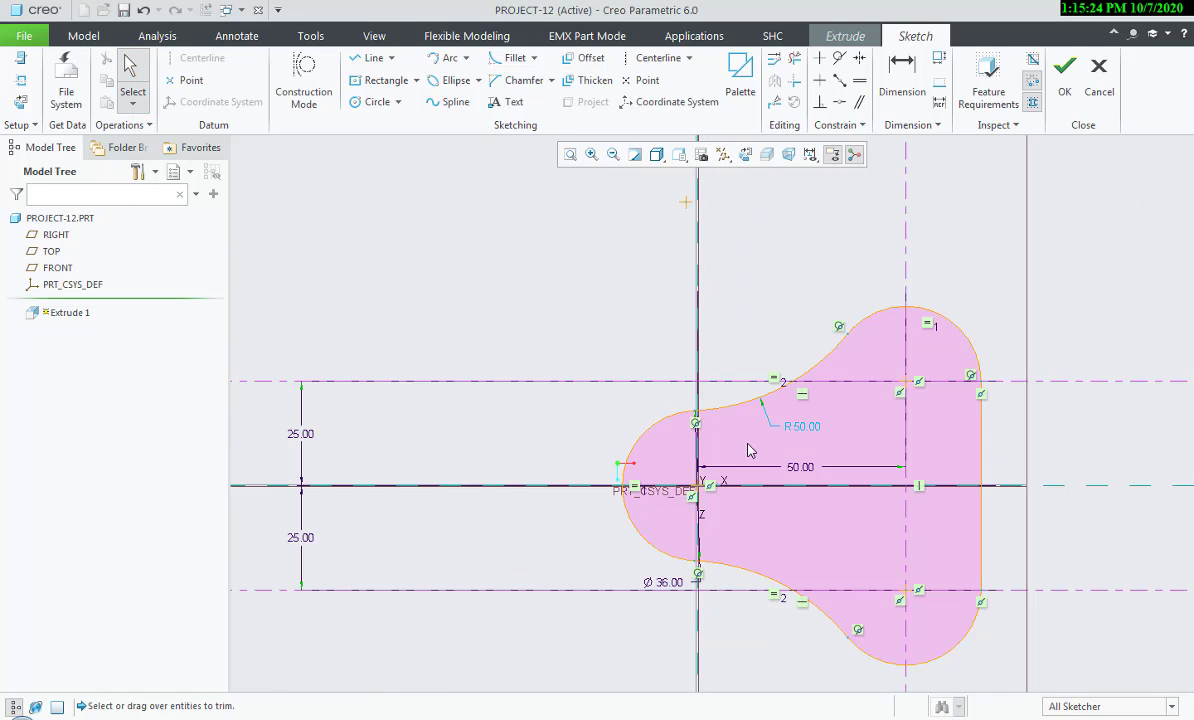
# - Finish the three-lobed base plate sketch and check the plate thickness in the side view of the PDF drawing
pyautogui.keyDown('shift'); pyautogui.moveTo(748, 450); pyautogui.dragTo(537, 313, button='middle'); pyautogui.keyUp('shift')
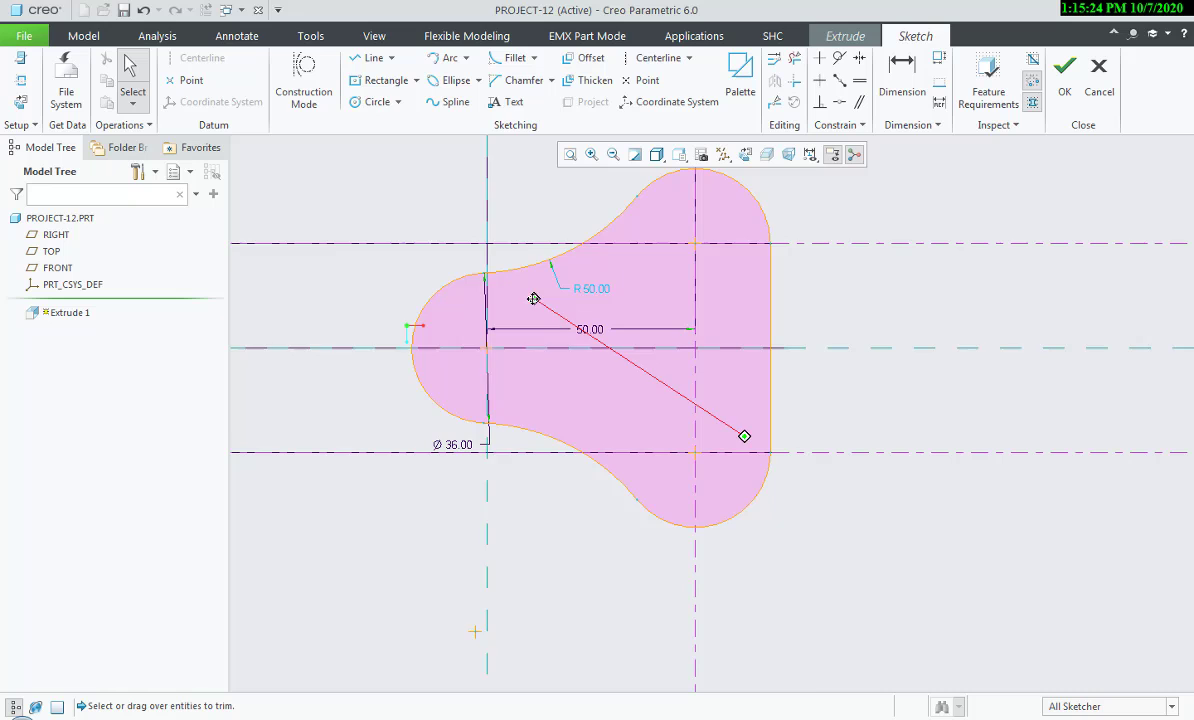
pyautogui.click(1064, 70)
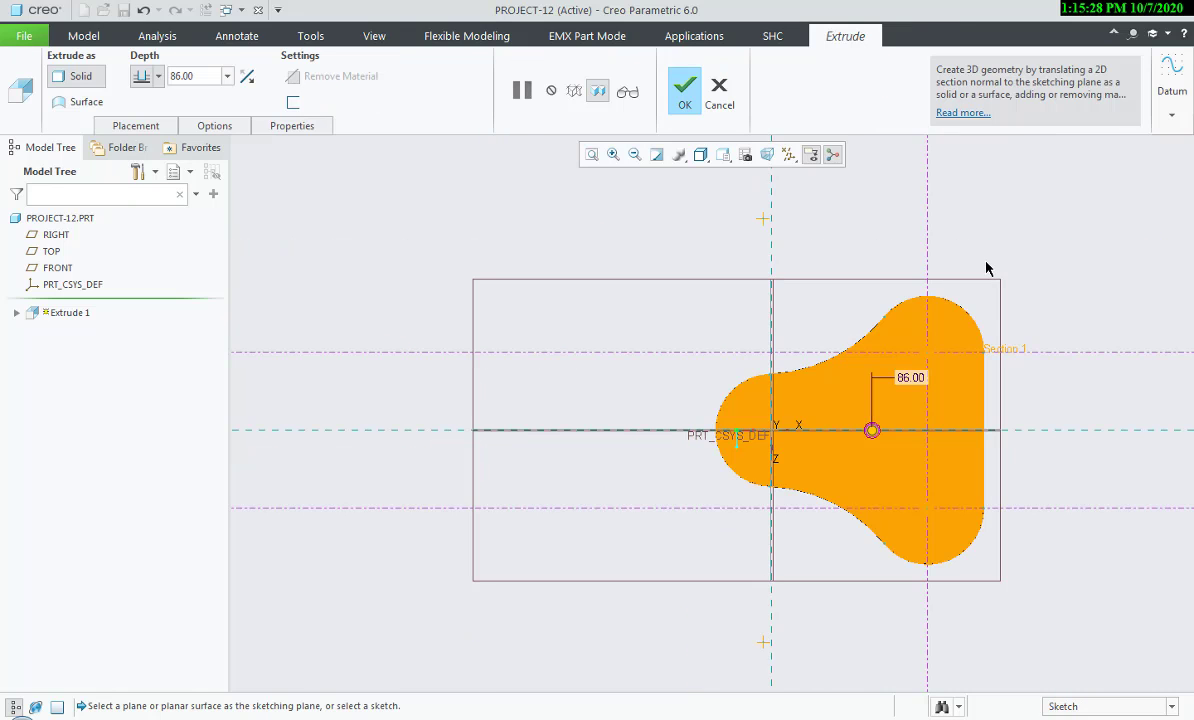
pyautogui.hotkey('alt', 'Tab')
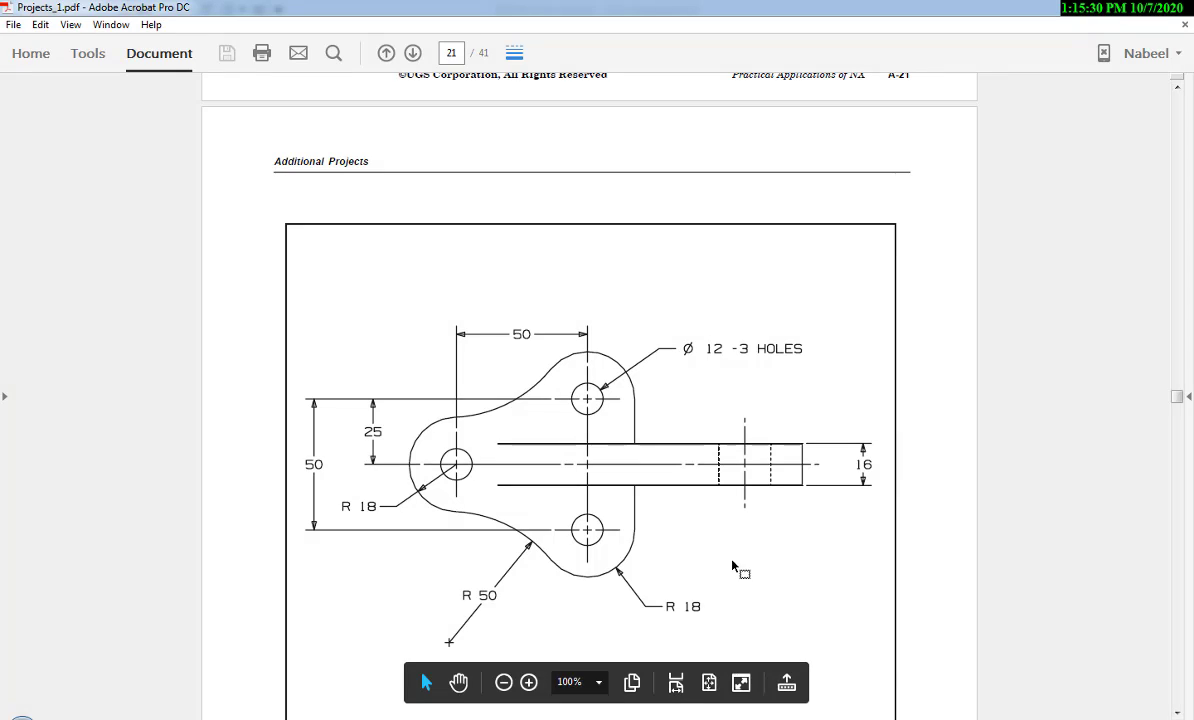
pyautogui.scroll(-5, 760, 493)
pyautogui.scroll(-1, 747, 500)
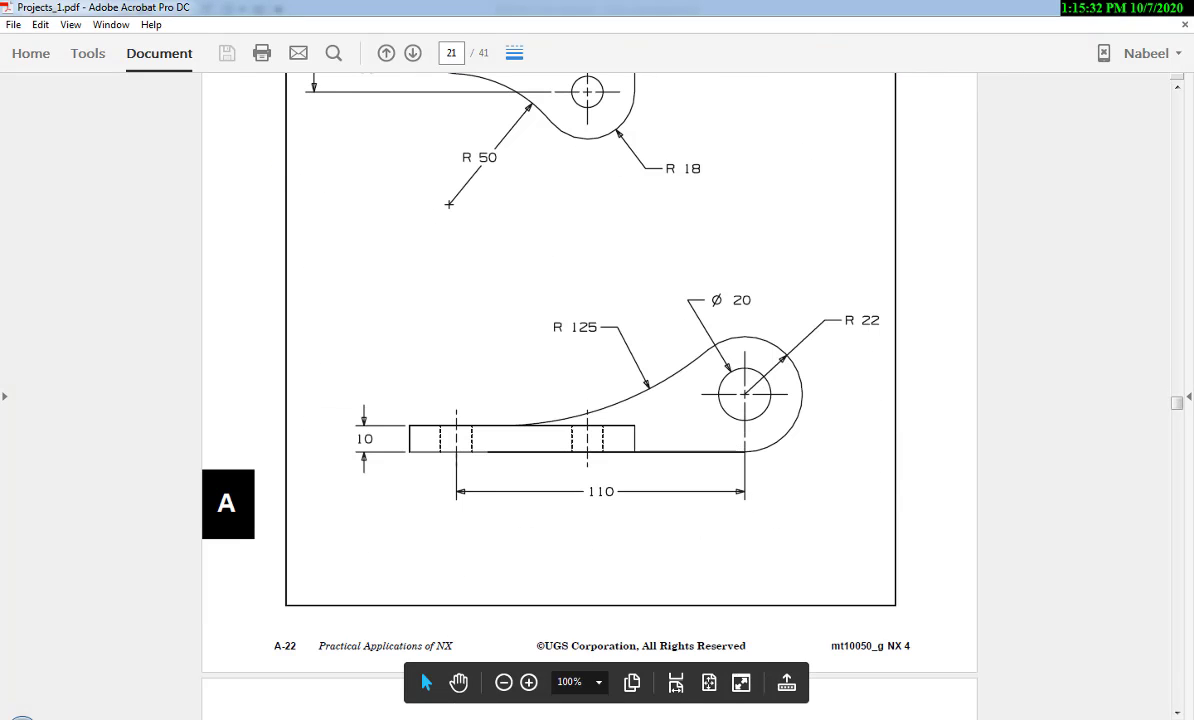
pyautogui.hotkey('alt', 'Tab')
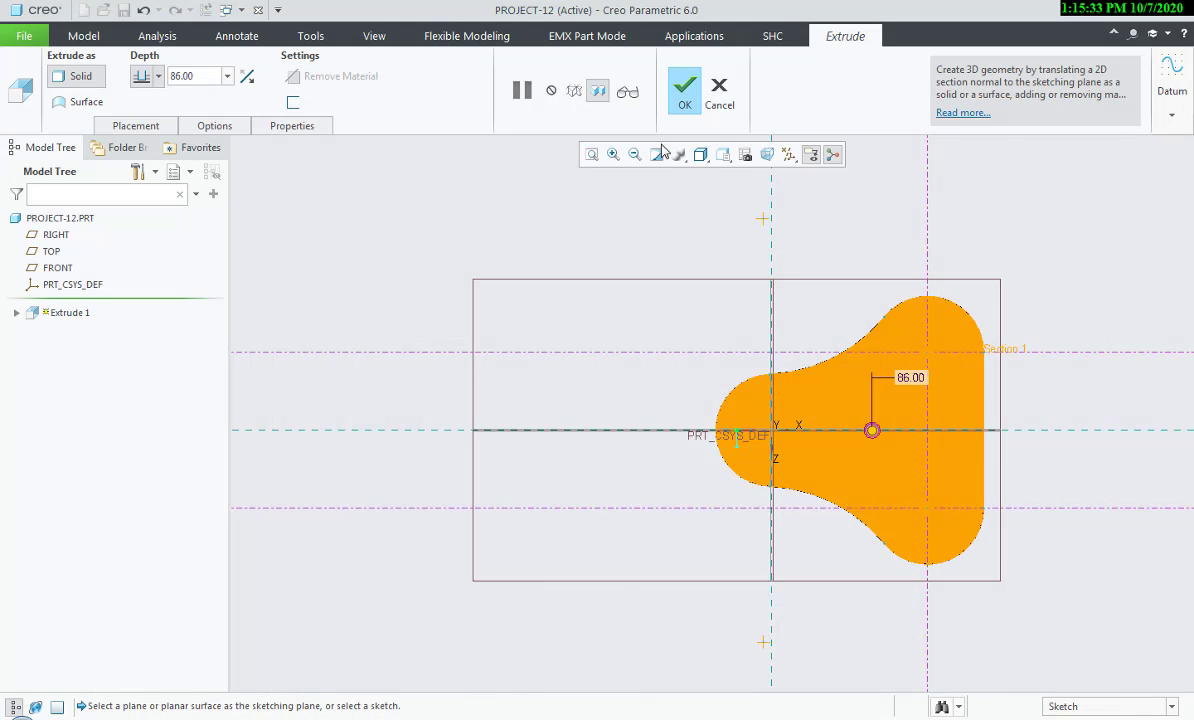
# - Complete the base plate extrusion and redefine its depth to 10
pyautogui.click(685, 90)
pyautogui.hotkey('ctrl', 'd')
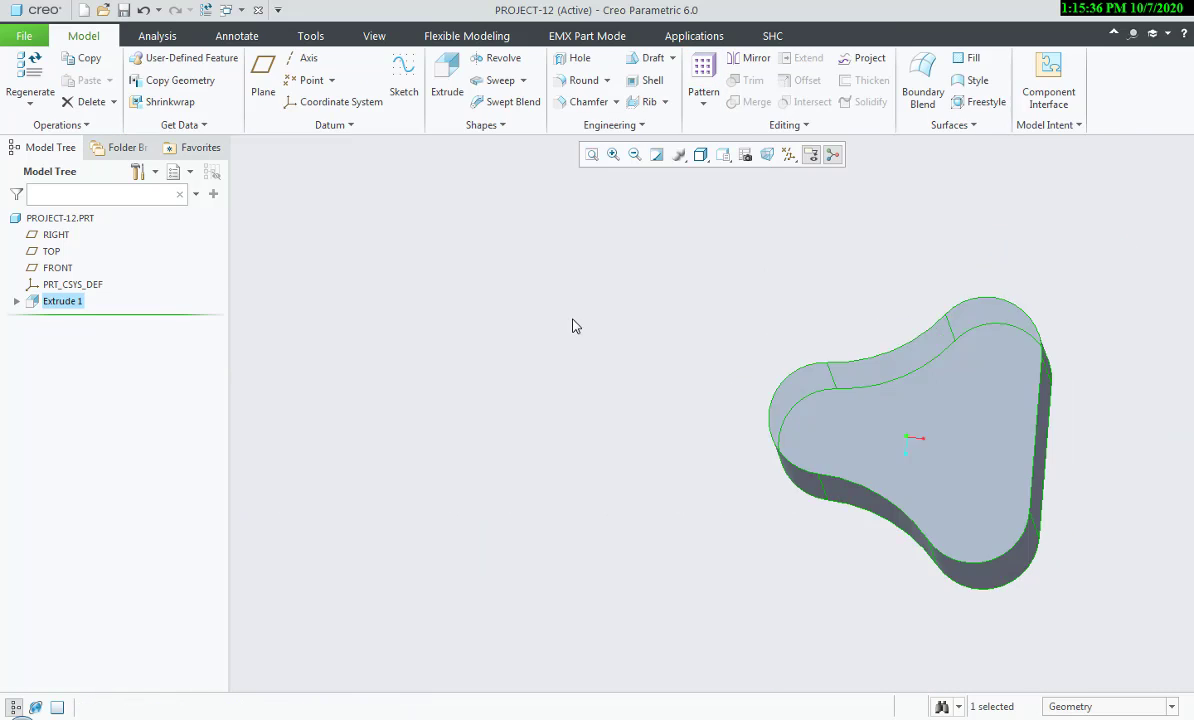
pyautogui.doubleClick(60, 301)
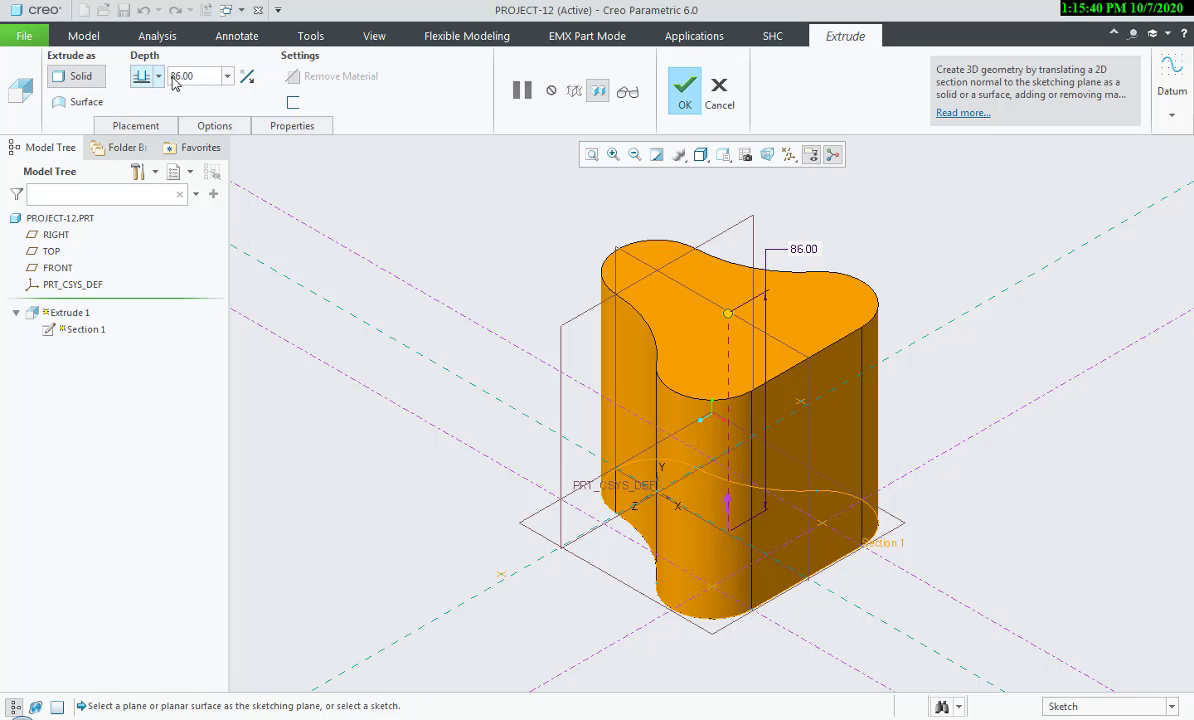
pyautogui.write('10')
pyautogui.press('Return')
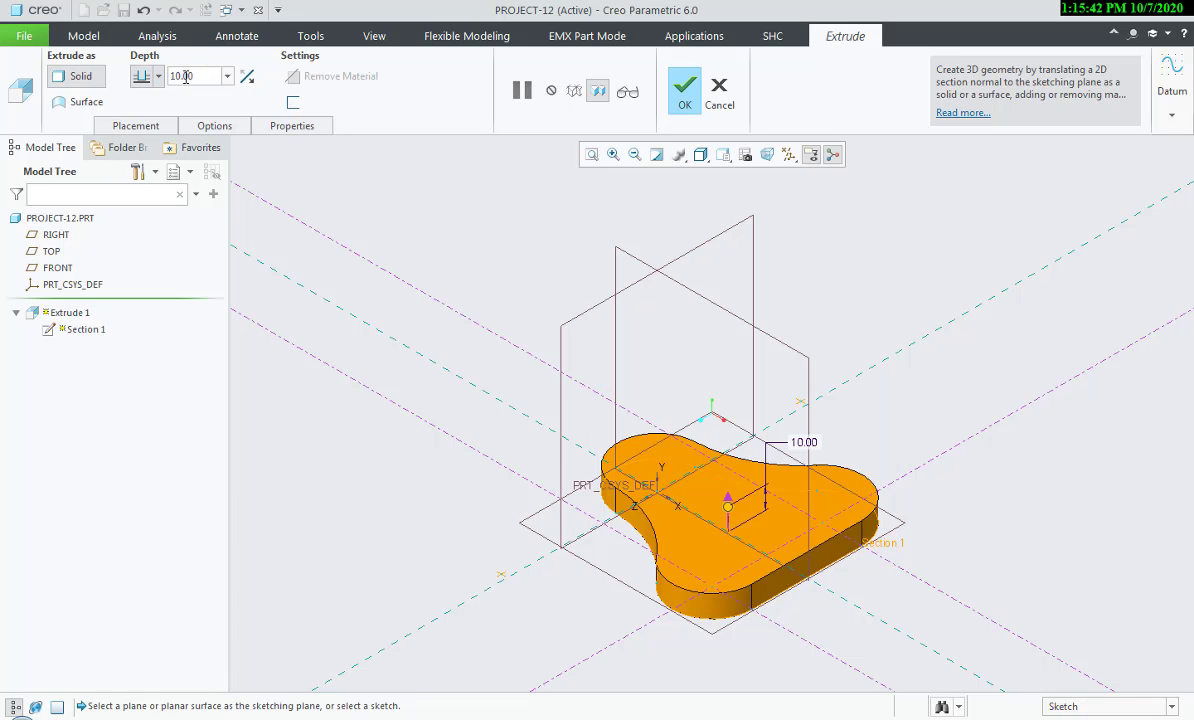
pyautogui.middleClick(404, 444)
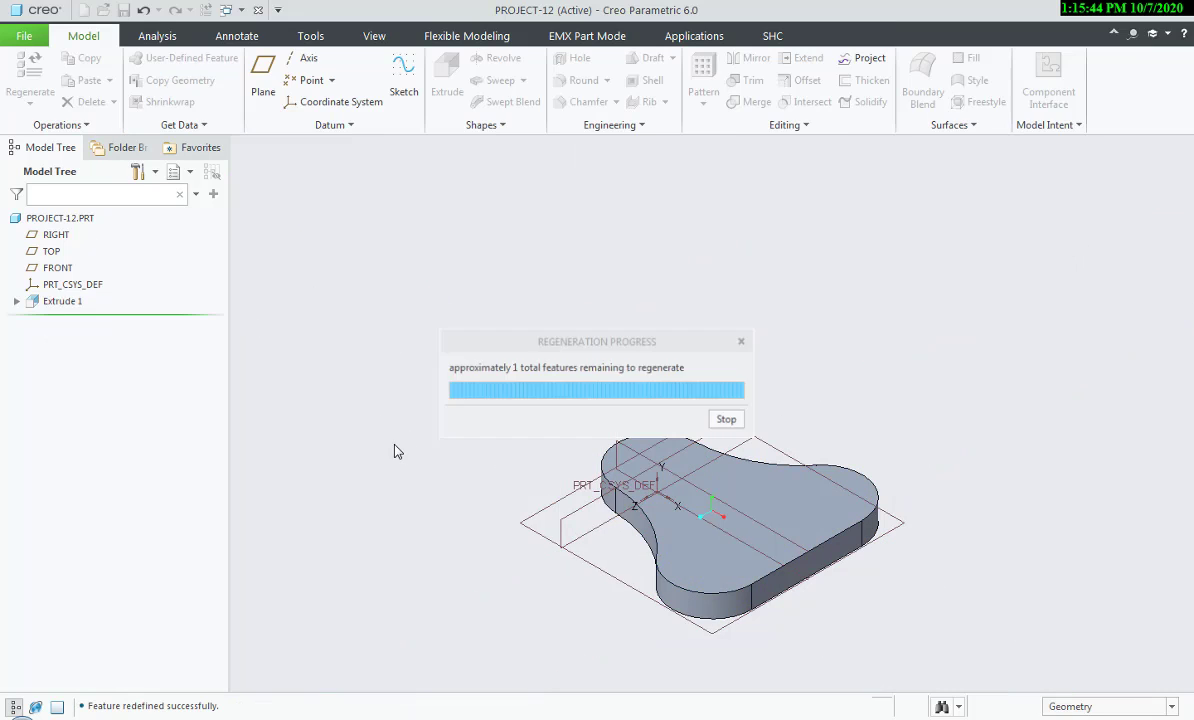
# - Change the model's unit system to millimeter Kilogram Sec (mmKs), interpreting the existing dimensions instead of converting them
pyautogui.click(24, 36)
pyautogui.moveTo(61, 288)
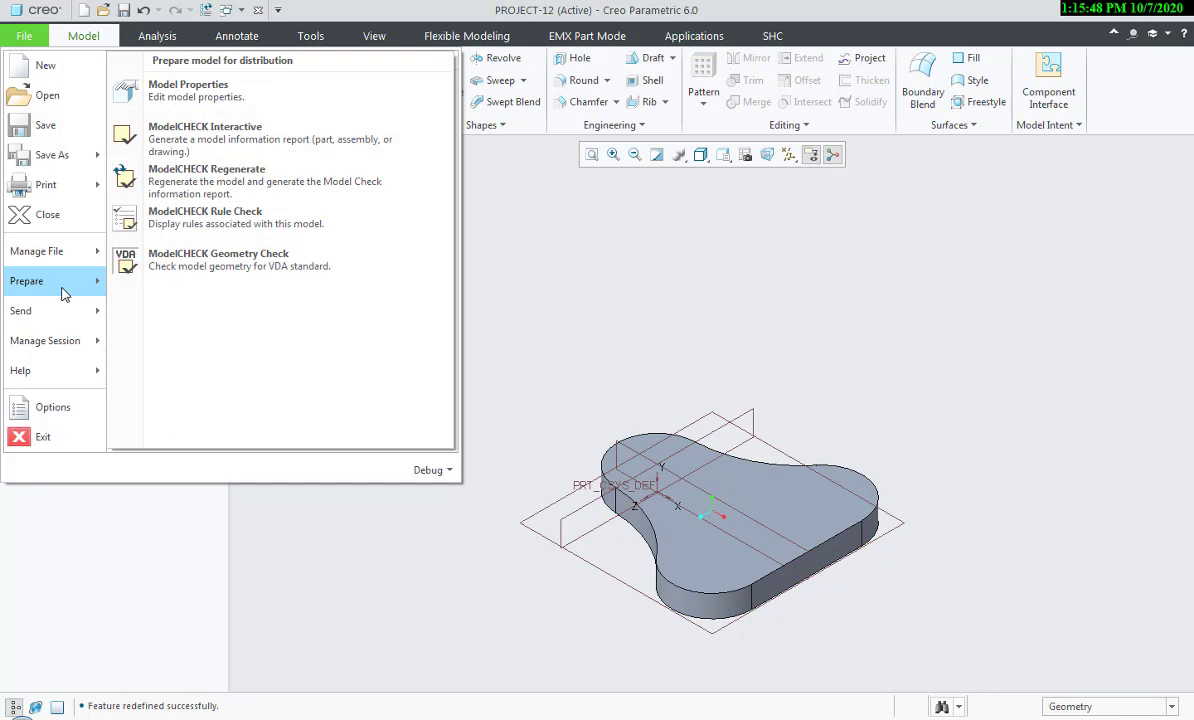
pyautogui.click(277, 92)
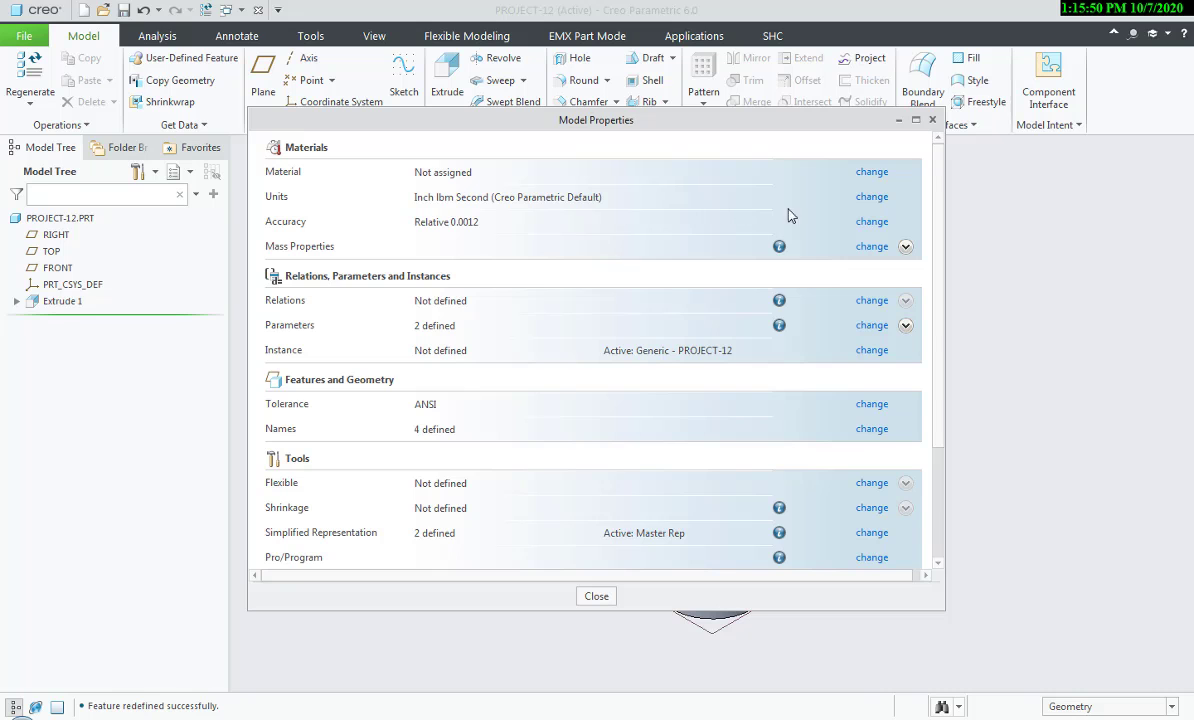
pyautogui.click(866, 203)
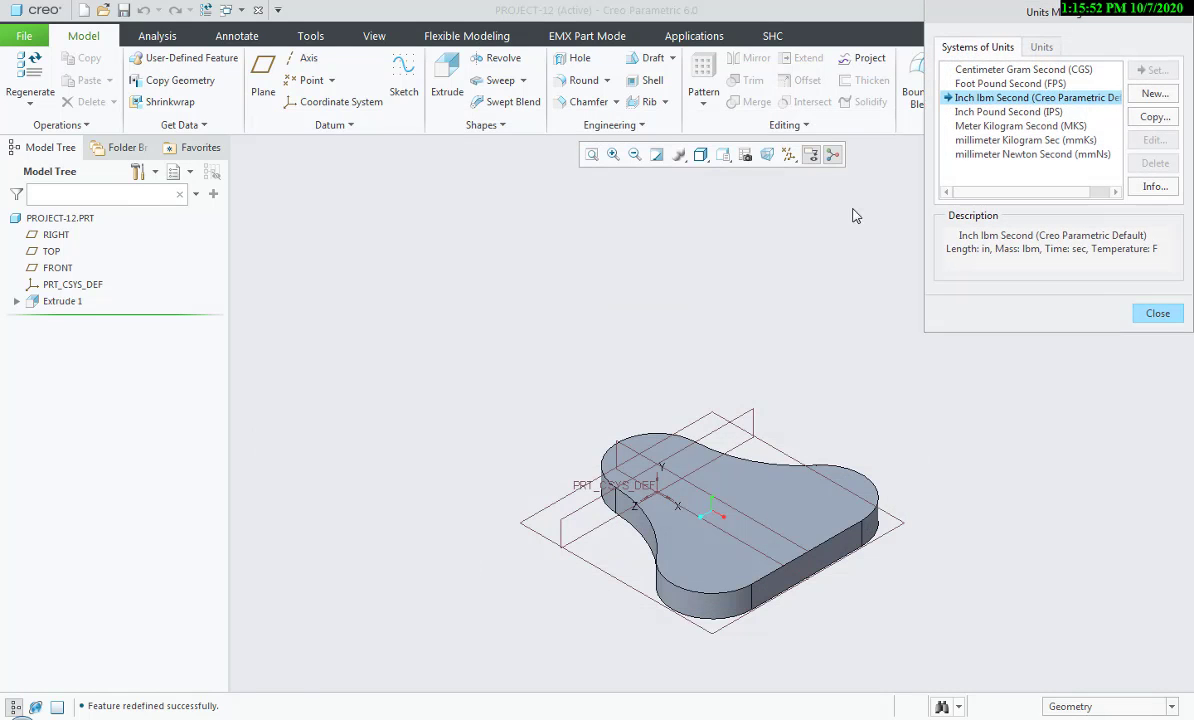
pyautogui.click(965, 140)
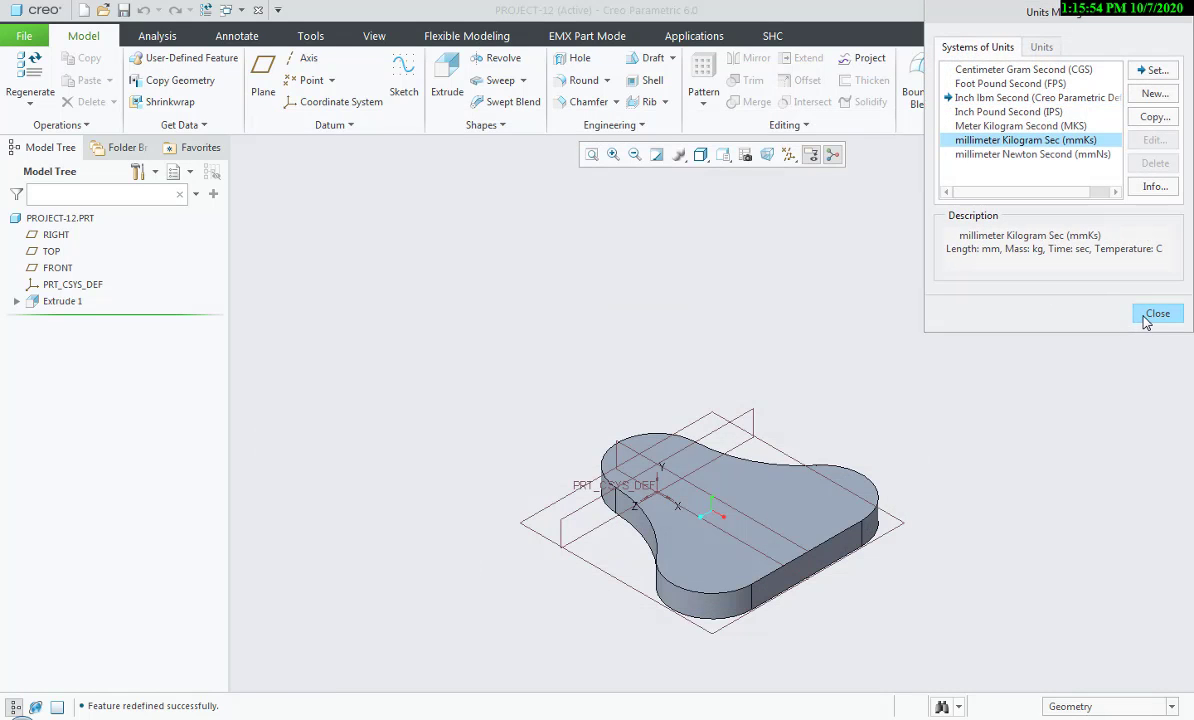
pyautogui.click(1146, 72)
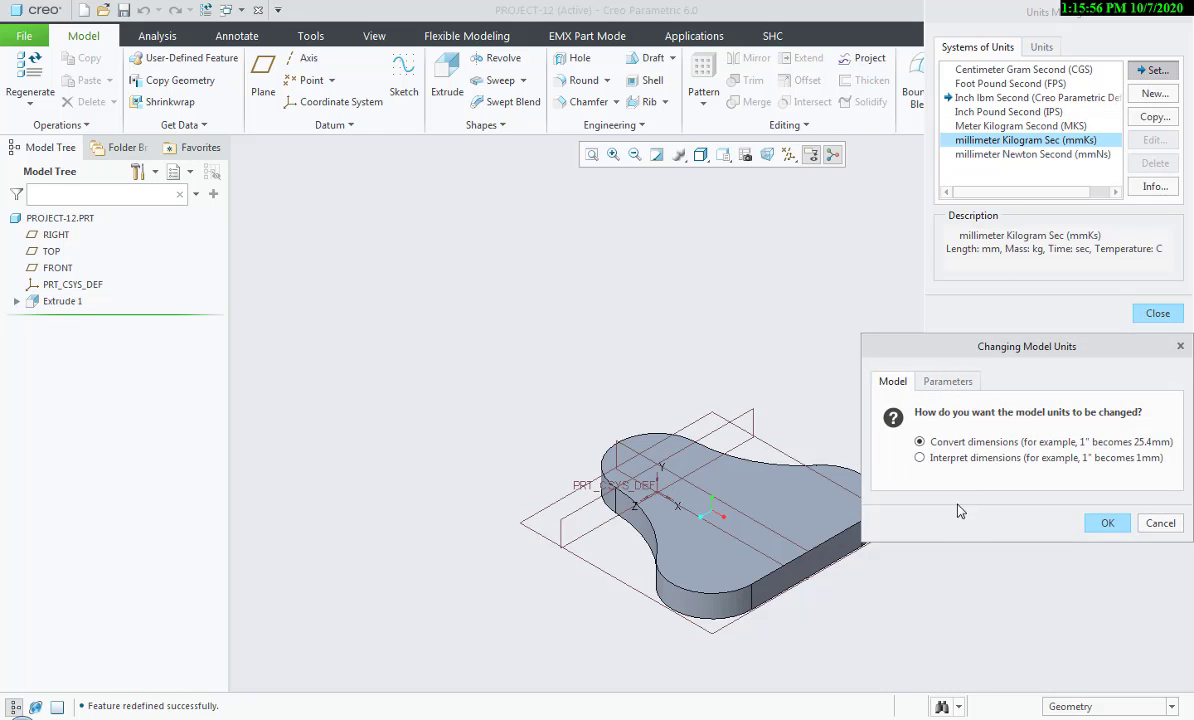
pyautogui.click(956, 458)
pyautogui.click(1110, 523)
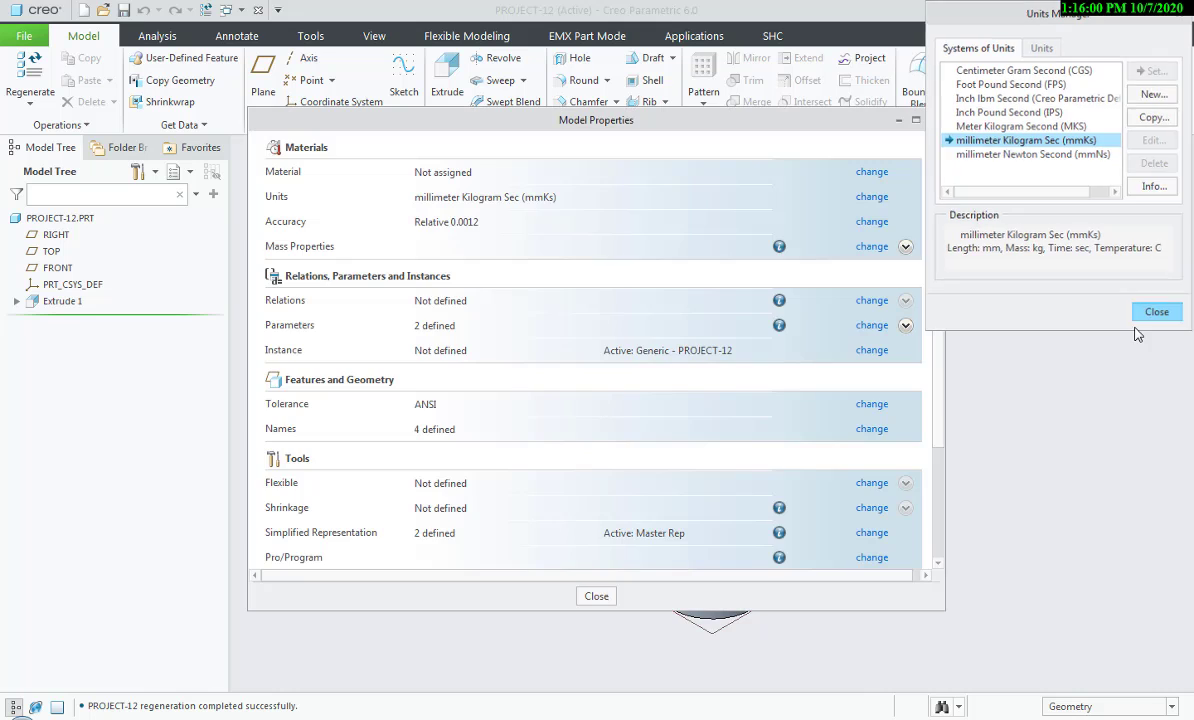
pyautogui.click(1157, 313)
pyautogui.click(592, 596)
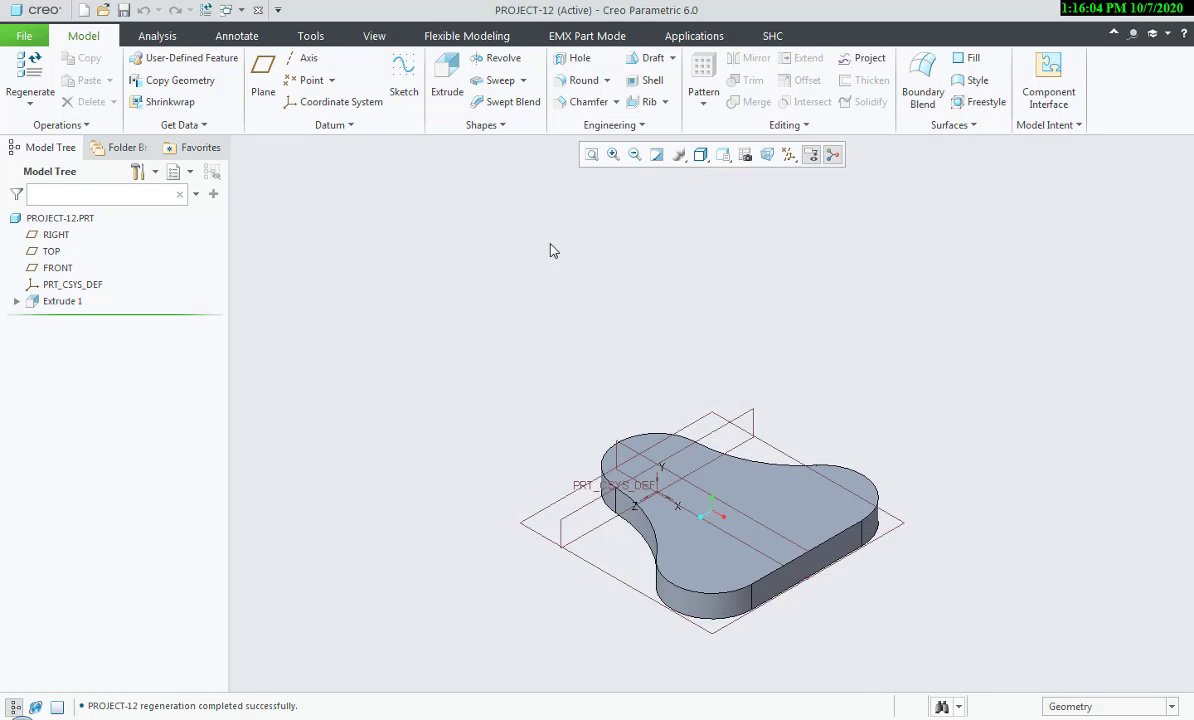
# - Start a second extrusion with its sketch on the FRONT plane and check the lug's side view in the PDF drawing
pyautogui.keyDown('shift'); pyautogui.moveTo(566, 284); pyautogui.dragTo(472, 240, button='middle'); pyautogui.keyUp('shift')
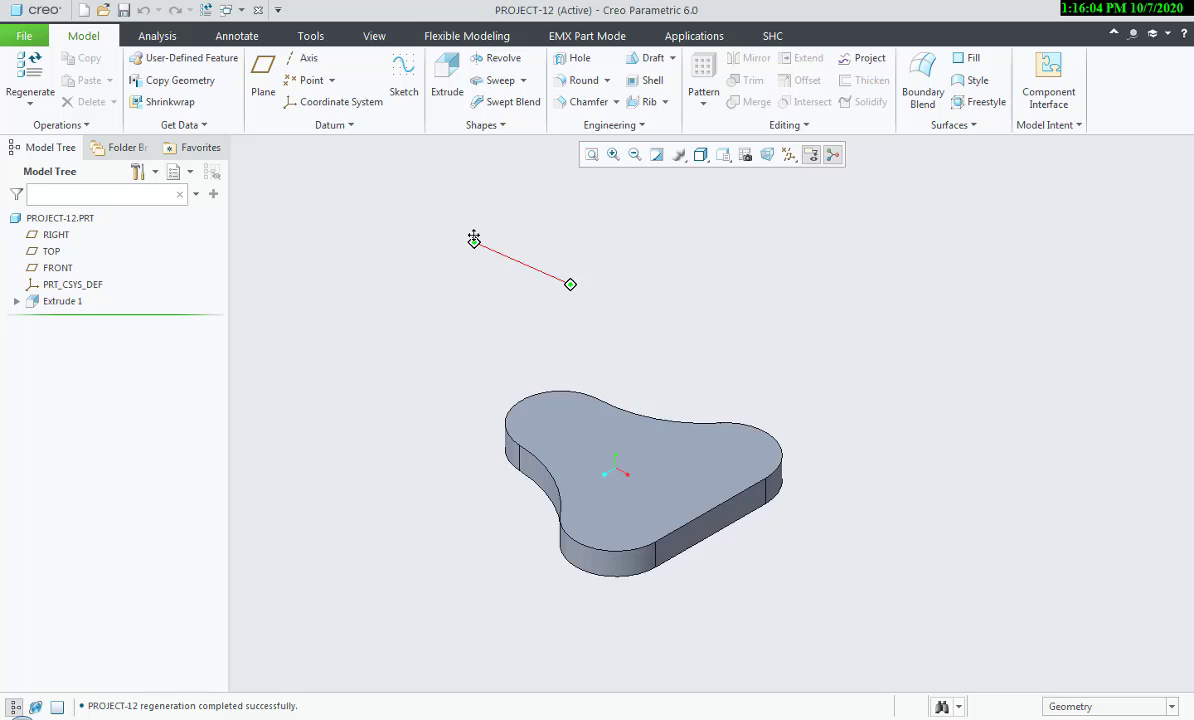
pyautogui.click(460, 78)
pyautogui.click(520, 393)
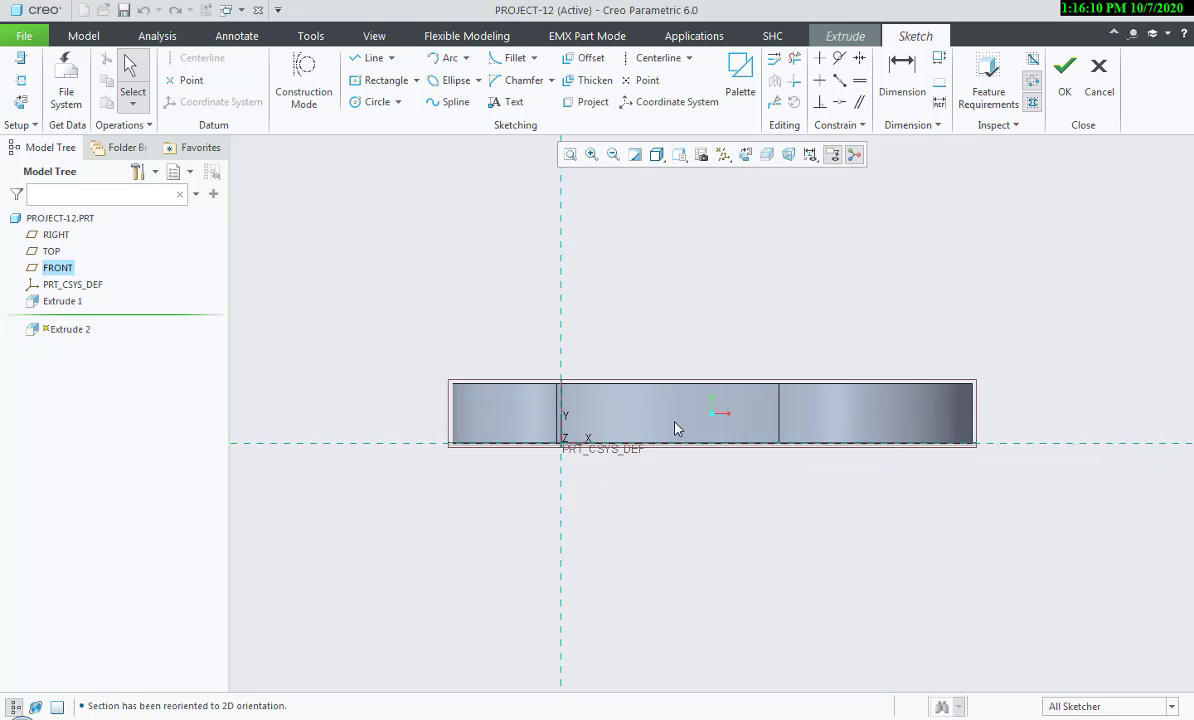
pyautogui.keyDown('shift'); pyautogui.moveTo(675, 428); pyautogui.dragTo(493, 432, button='middle'); pyautogui.keyUp('shift')
pyautogui.click(497, 718)
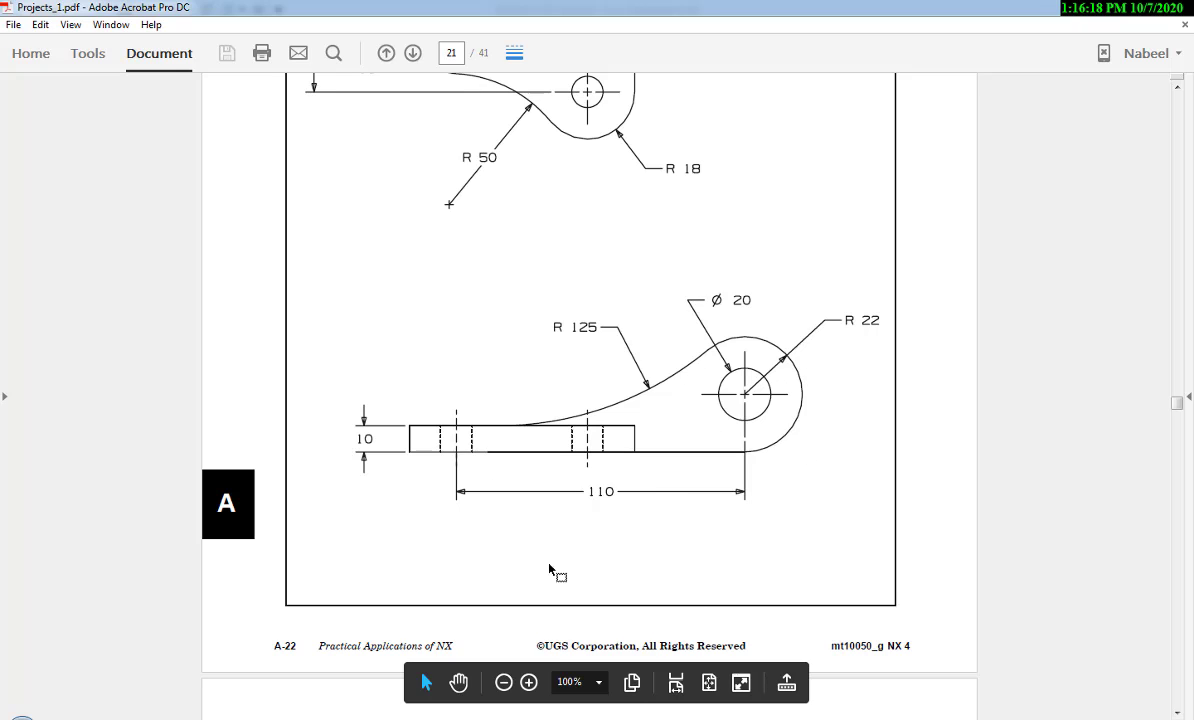
pyautogui.click(655, 716)
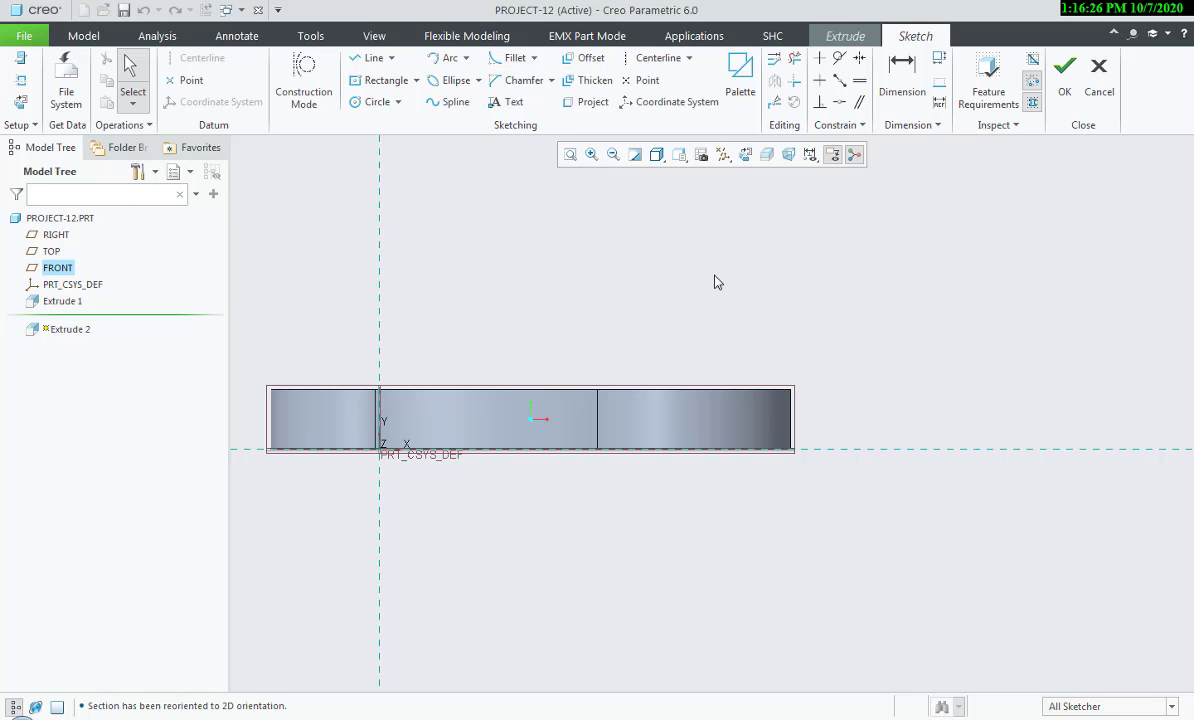
# - Sketch a circle about 46 mm in diameter beyond the plate's straight end, tangent to the horizontal reference and about 128 mm from the vertical reference
pyautogui.moveTo(716, 282)
pyautogui.mouseDown(button='middle')
pyautogui.moveTo(701, 360)
pyautogui.moveTo(718, 386)
pyautogui.moveTo(707, 383)
pyautogui.mouseUp(button='middle')
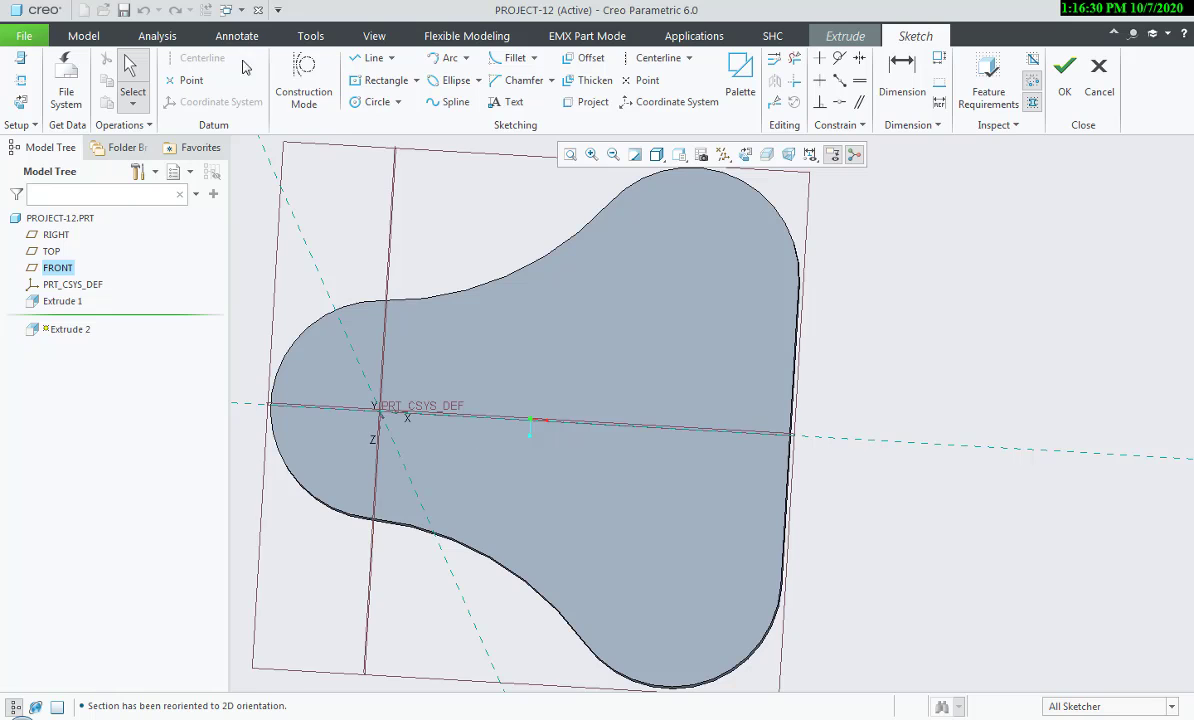
pyautogui.click(21, 102)
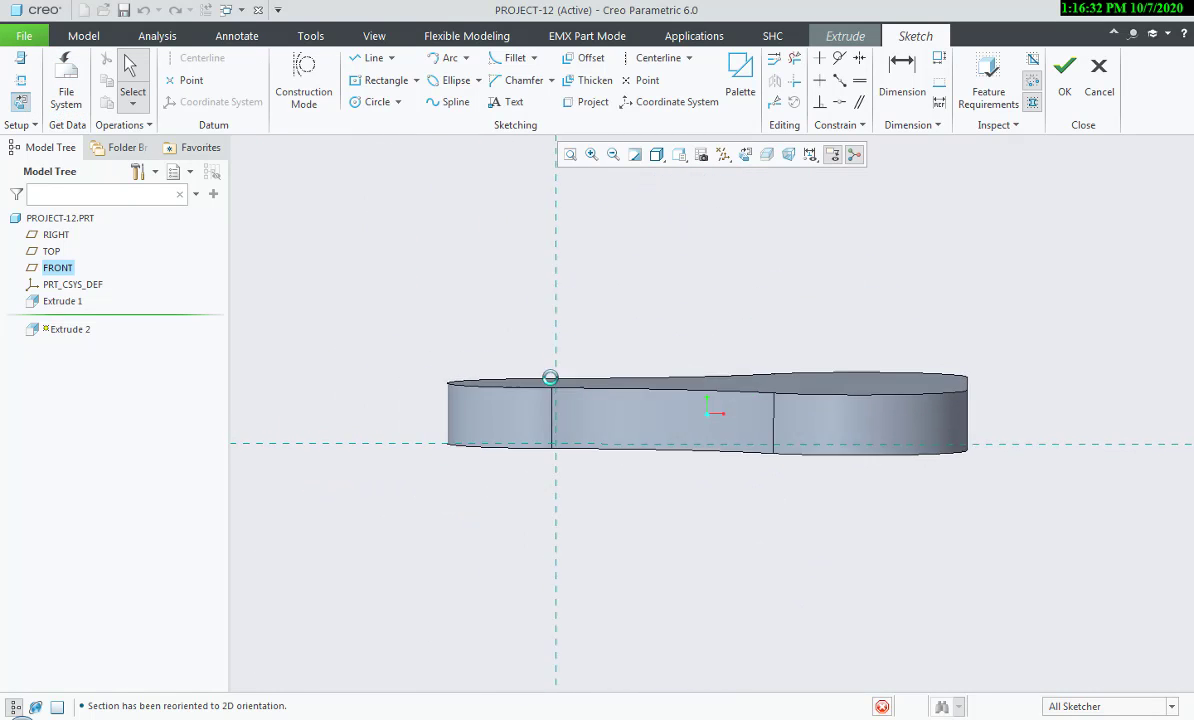
pyautogui.moveTo(810, 425); pyautogui.dragTo(480, 405, button='middle')
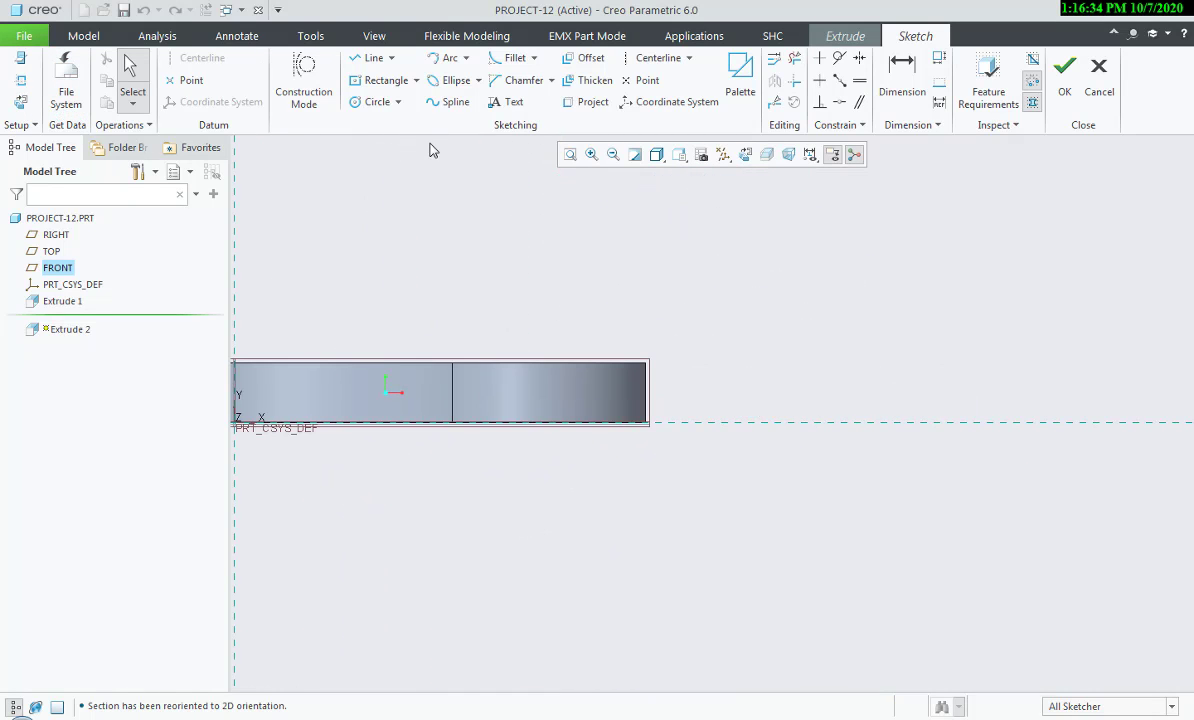
pyautogui.click(376, 102)
pyautogui.click(1008, 286)
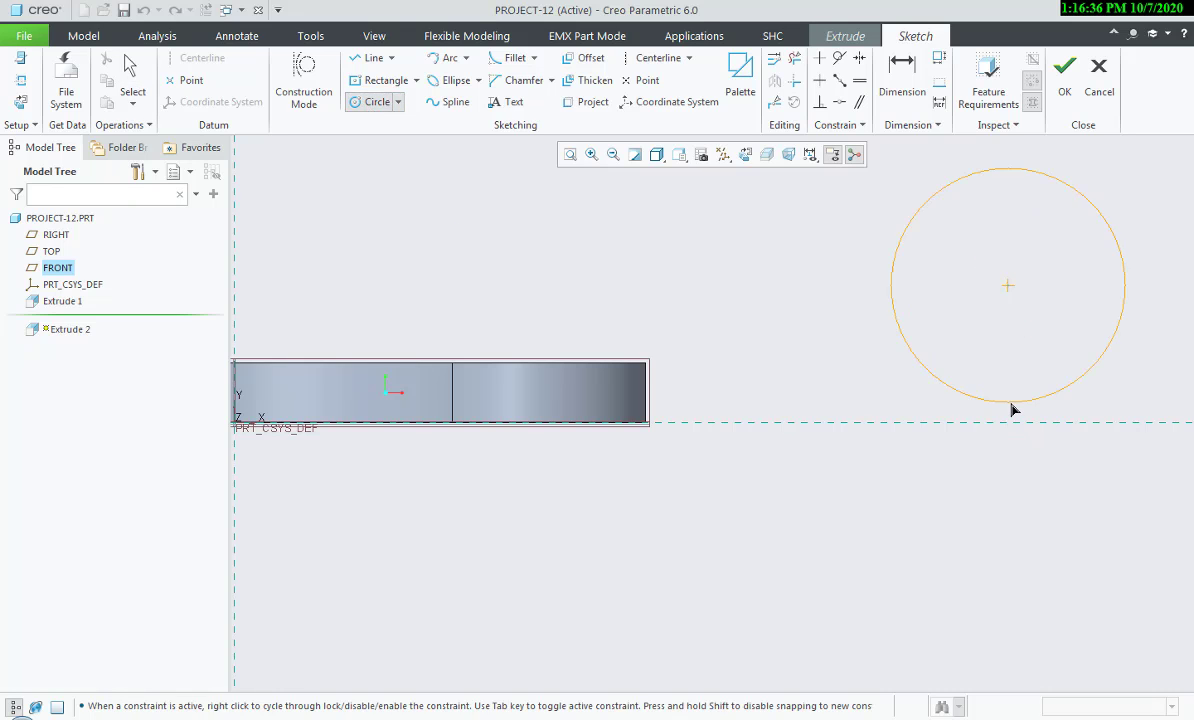
pyautogui.click(1014, 421)
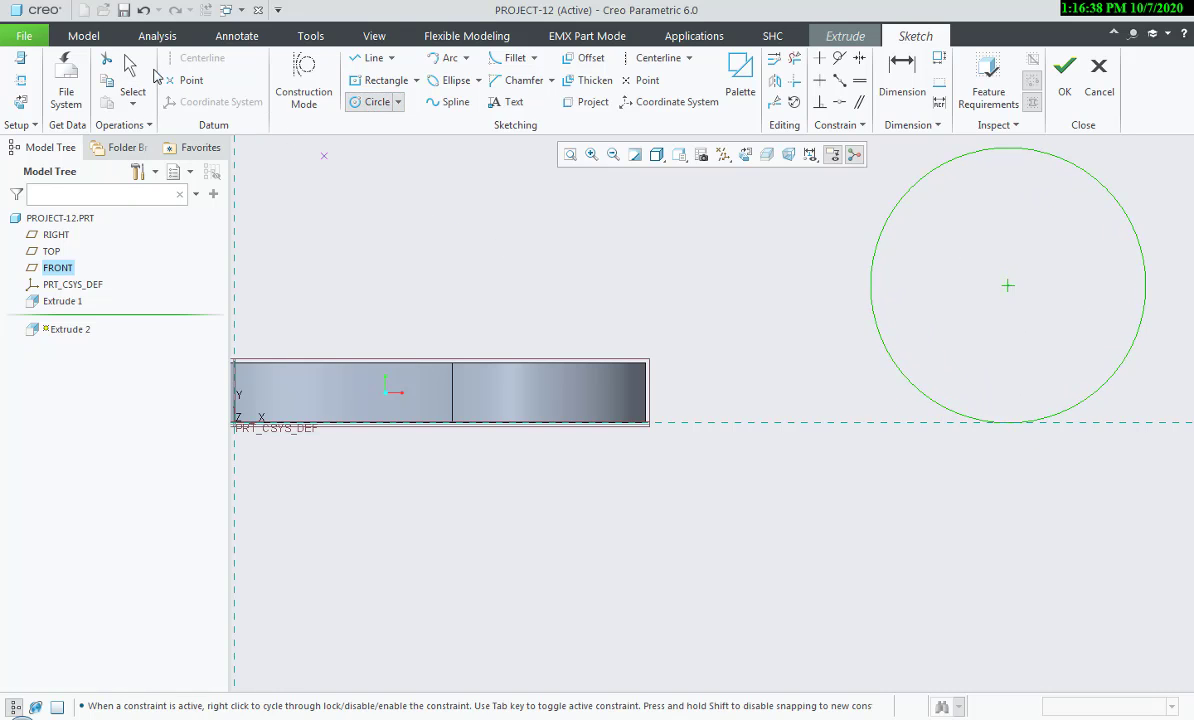
# - Set the lug circle's diameter to 44 mm and its centre distance from the vertical reference to 110 mm
pyautogui.click(131, 72)
pyautogui.scroll(2, 657, 471)
pyautogui.doubleClick(760, 268)
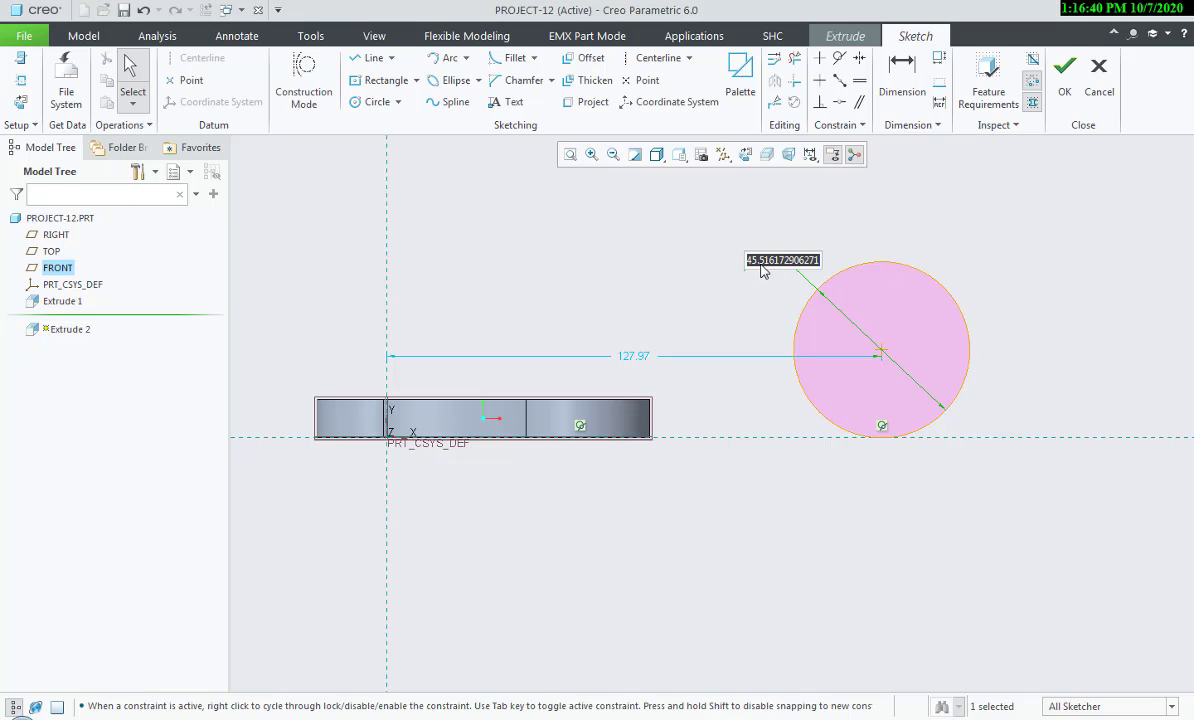
pyautogui.write('45')
pyautogui.press('Return')
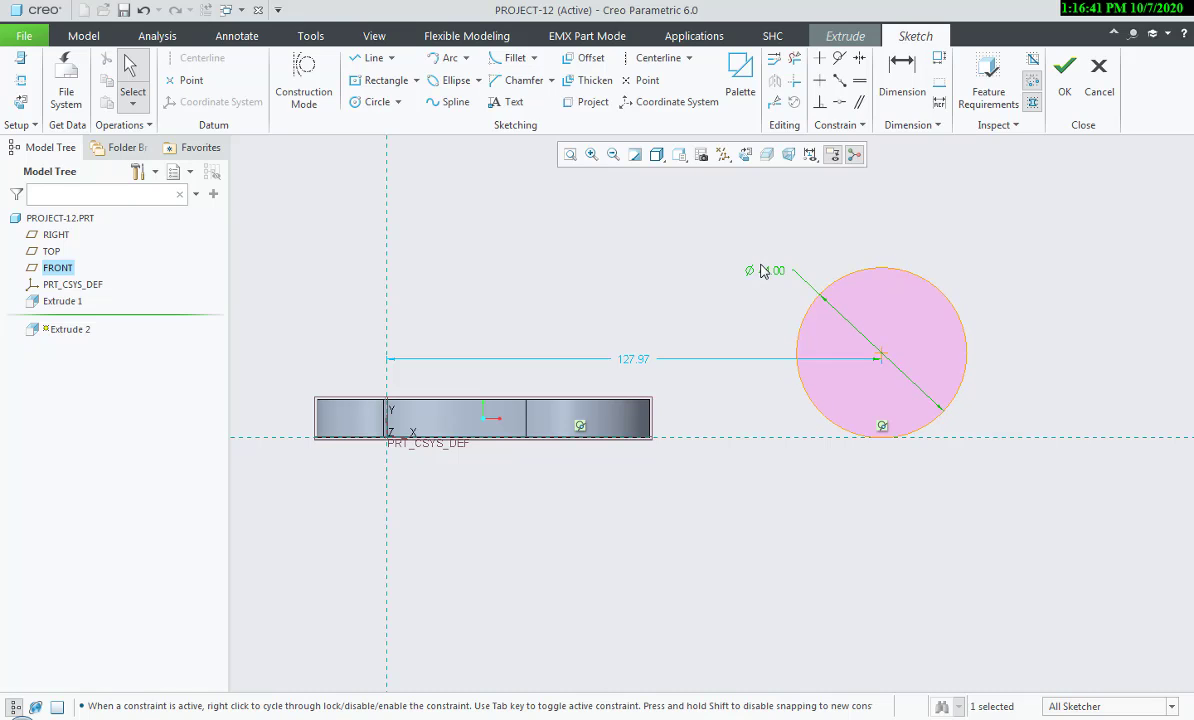
pyautogui.doubleClick(646, 362)
pyautogui.write('110')
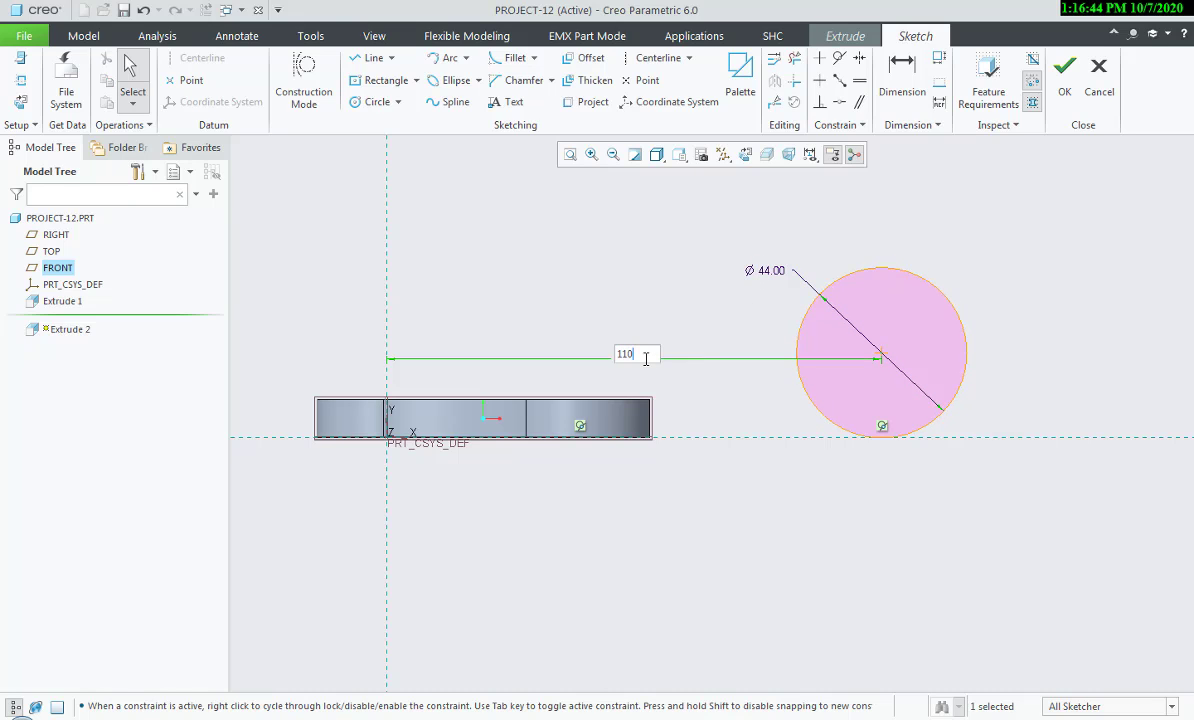
pyautogui.press('Return')
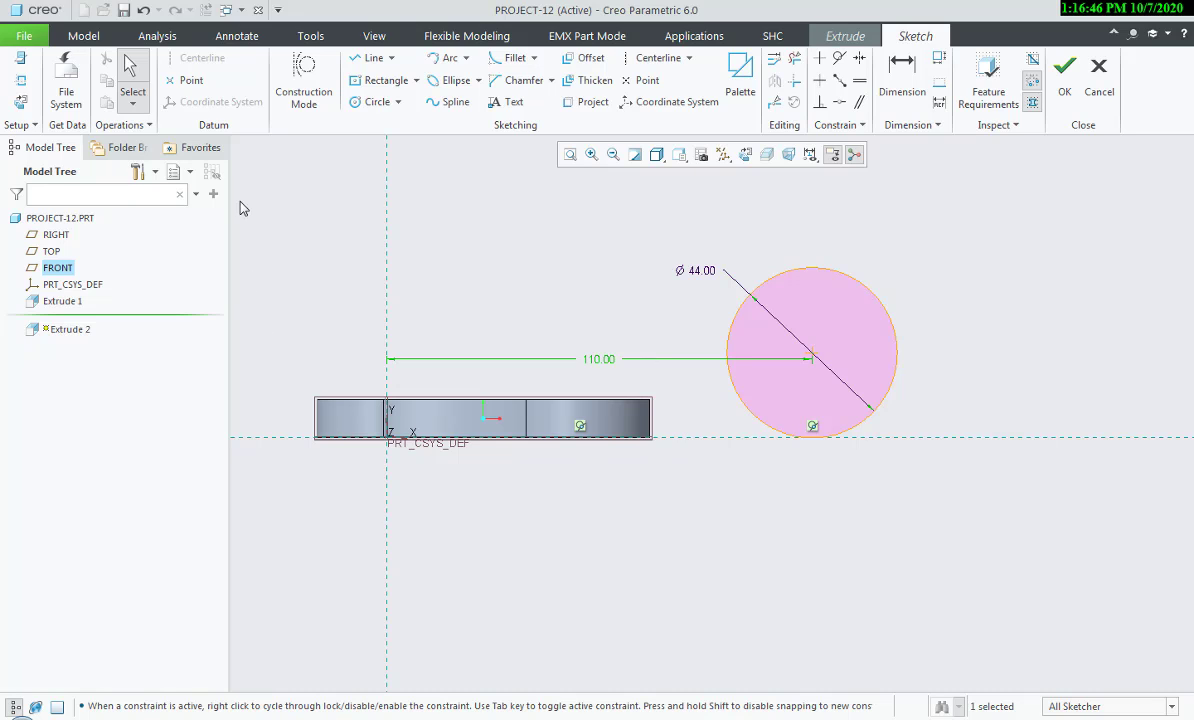
# - Draw a line along the plate's bottom edge from near the origin to the lug circle's lowest point
pyautogui.click(368, 58)
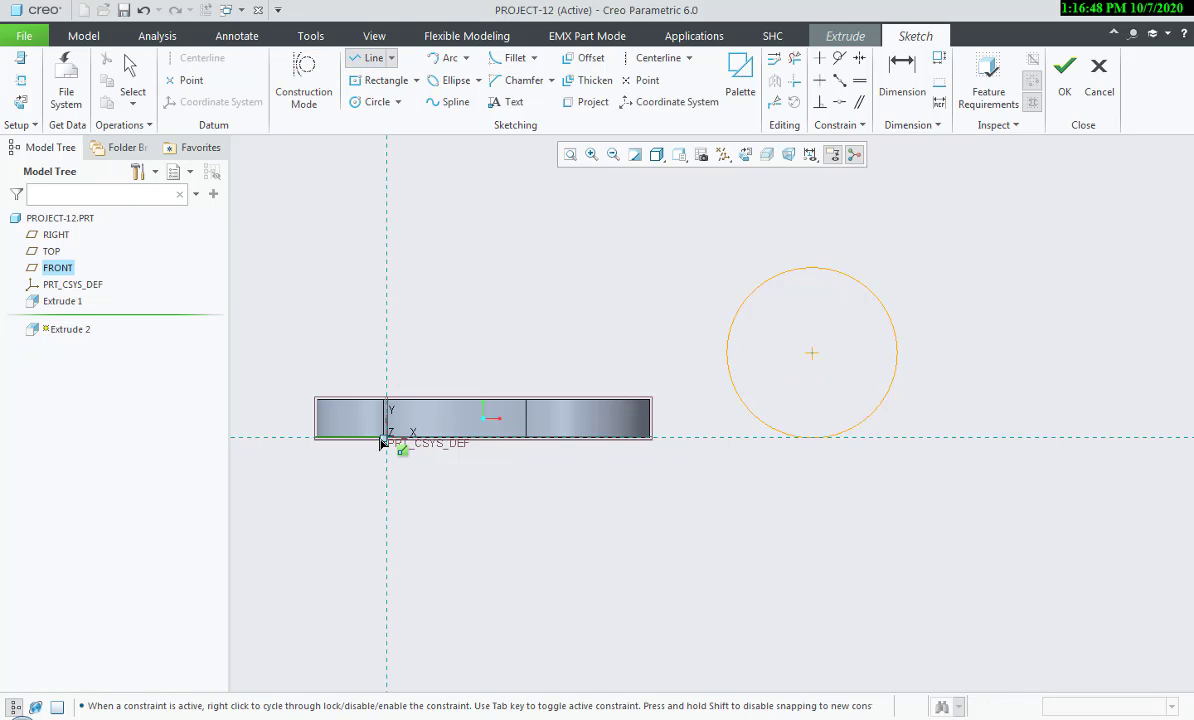
pyautogui.click(815, 439)
pyautogui.middleClick(755, 504)
# - Sketch a circle about 93 mm in diameter above the plate, centred about 39 mm right of and 78 mm above the origin
pyautogui.moveTo(685, 419)
pyautogui.keyDown('shift'); pyautogui.mouseDown(button='middle')
pyautogui.moveTo(727, 514)
pyautogui.moveTo(770, 558)
pyautogui.mouseUp(button='middle'); pyautogui.keyUp('shift')
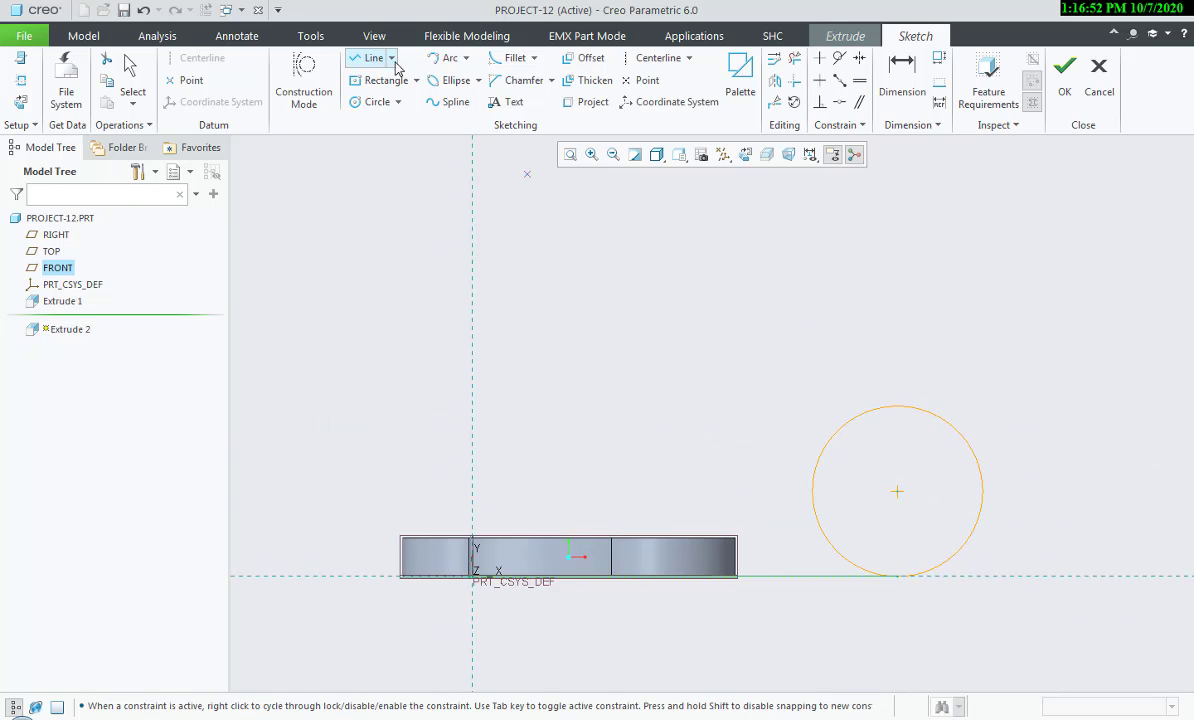
pyautogui.click(375, 102)
pyautogui.click(622, 276)
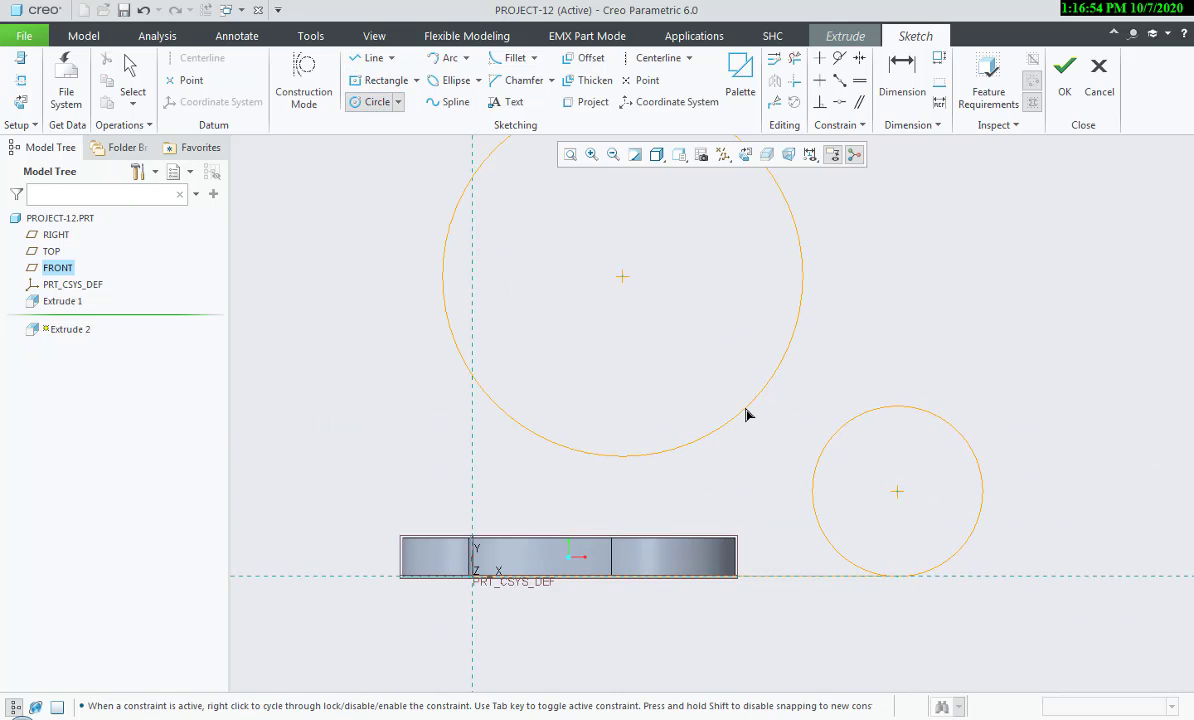
pyautogui.click(745, 414)
# - Check the curve radius on the PDF drawing and set the large circle's diameter to 250 mm
pyautogui.hotkey('alt', 'Tab')
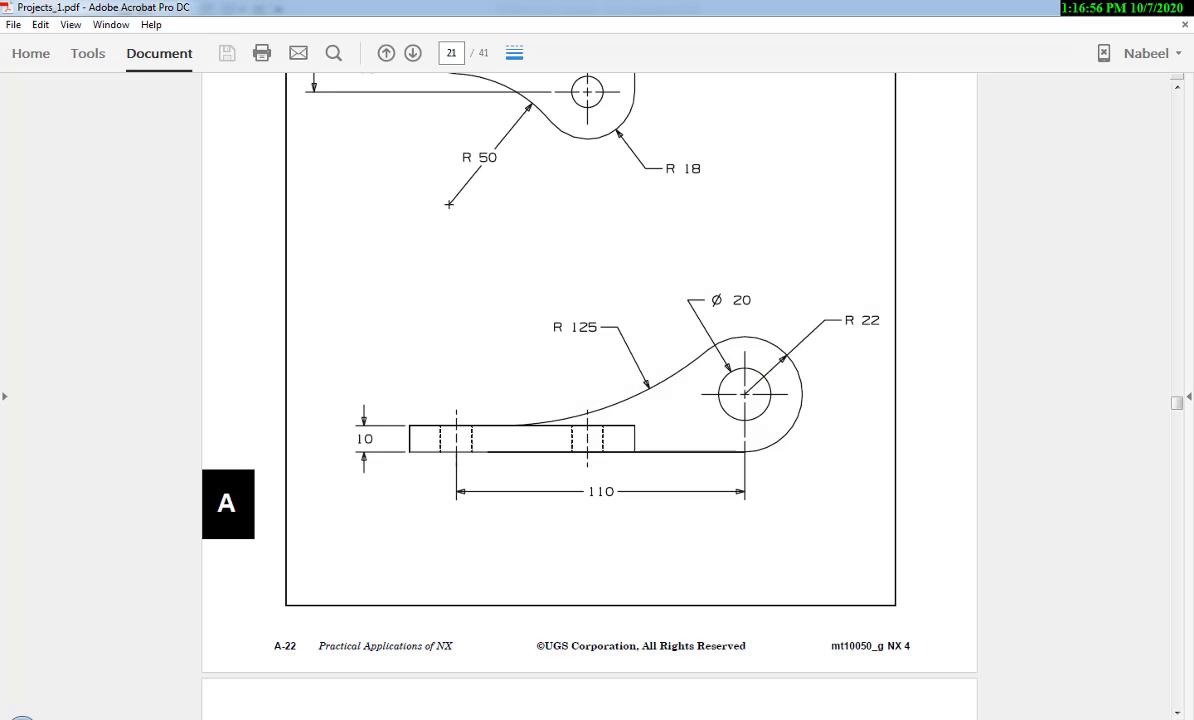
pyautogui.hotkey('alt', 'Tab')
pyautogui.keyDown('shift'); pyautogui.moveTo(589, 408); pyautogui.dragTo(619, 503, button='middle'); pyautogui.keyUp('shift')
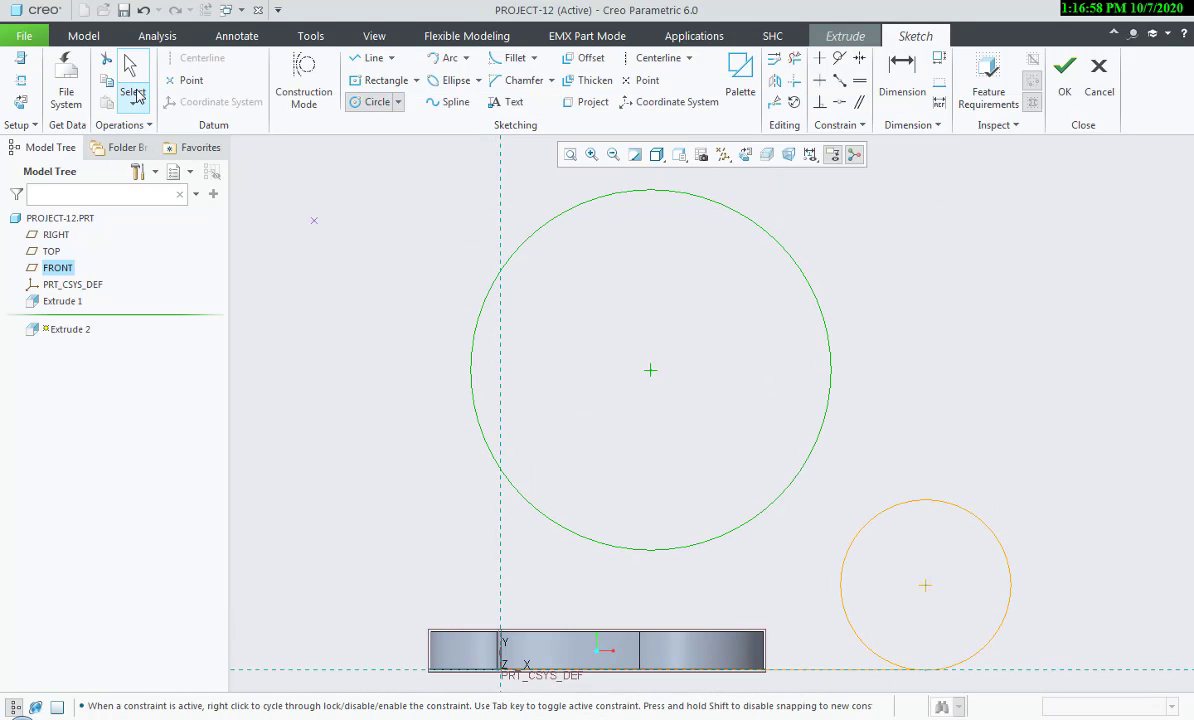
pyautogui.click(132, 89)
pyautogui.doubleClick(436, 198)
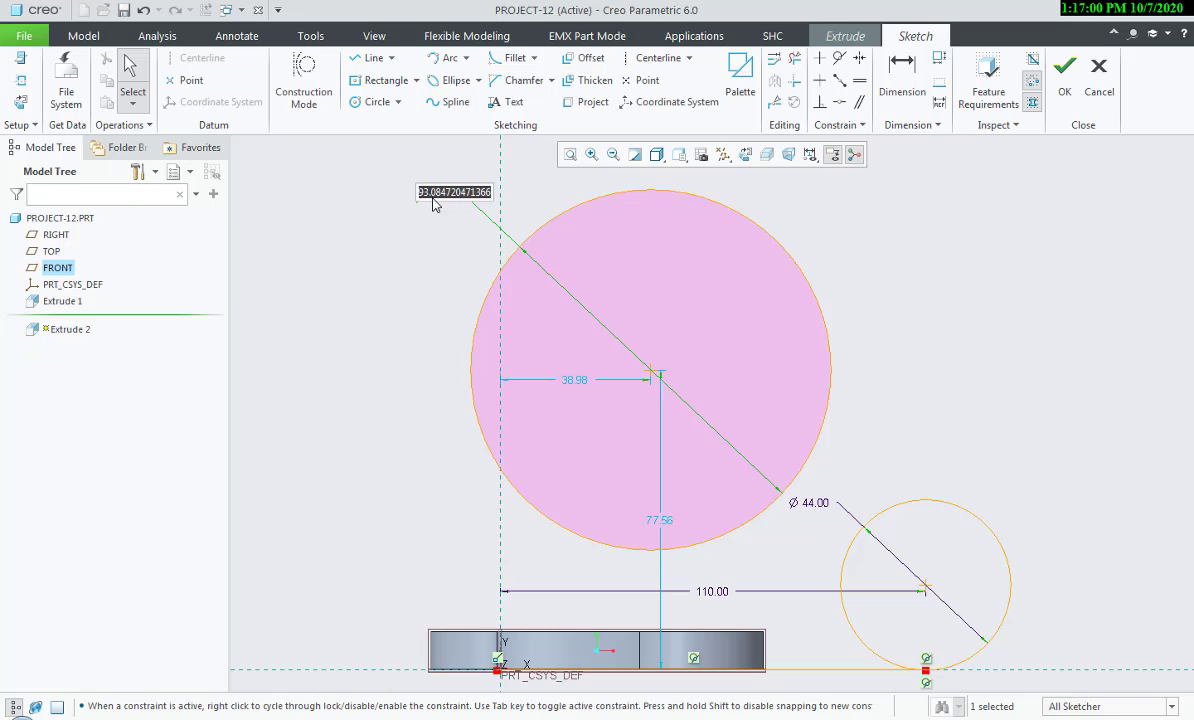
pyautogui.write('250')
pyautogui.press('Return')
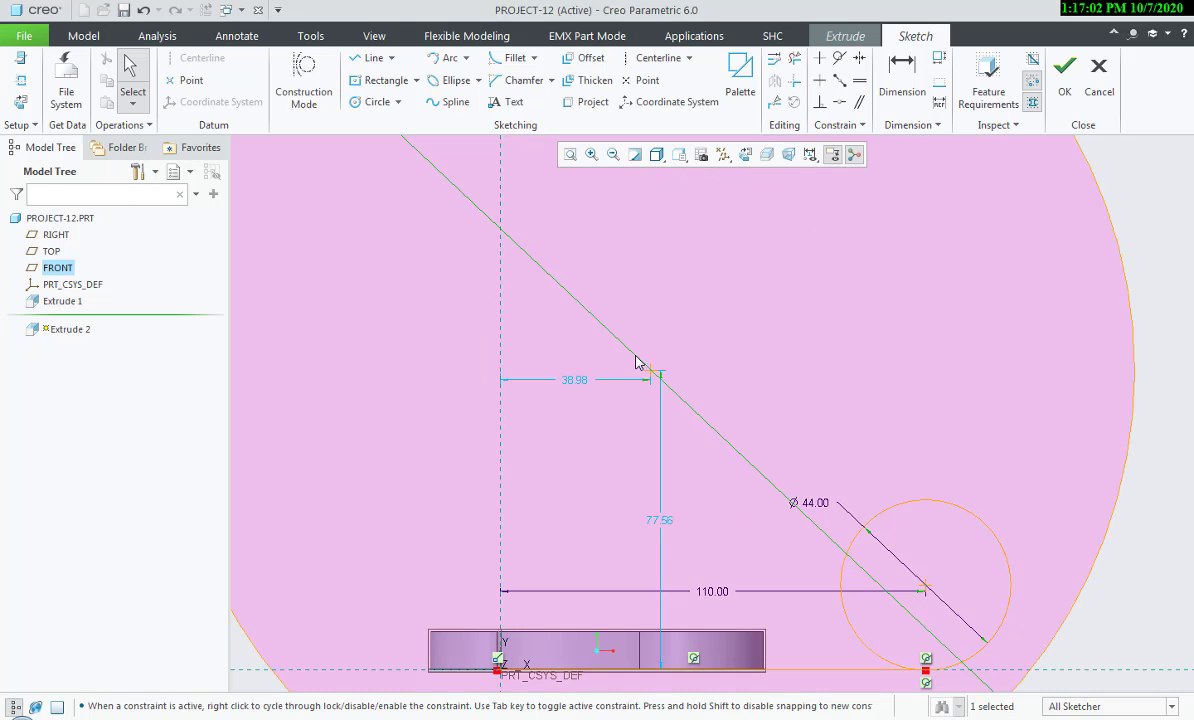
# - Move the large circle's centre upward and make the circle tangent to the lug circle and the plate's top edge
pyautogui.moveTo(650, 371)
pyautogui.mouseDown()
pyautogui.moveTo(546, 173)
pyautogui.moveTo(574, 101)
pyautogui.moveTo(630, 118)
pyautogui.moveTo(577, 105)
pyautogui.mouseUp()
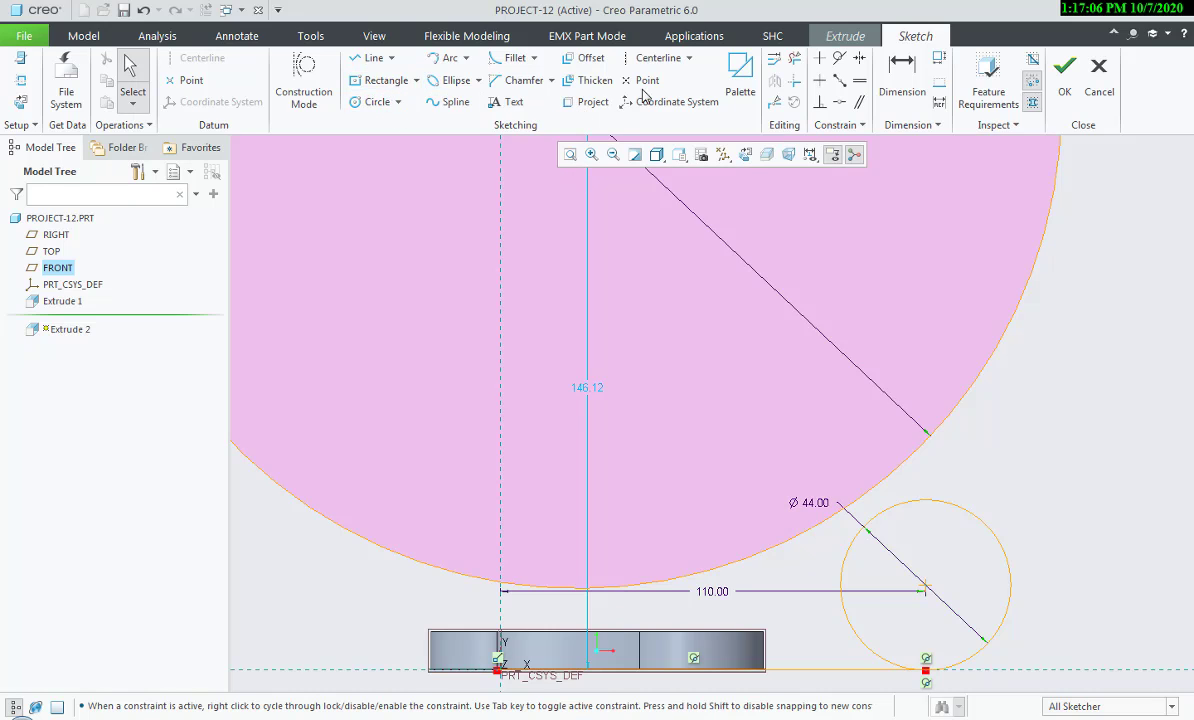
pyautogui.click(838, 58)
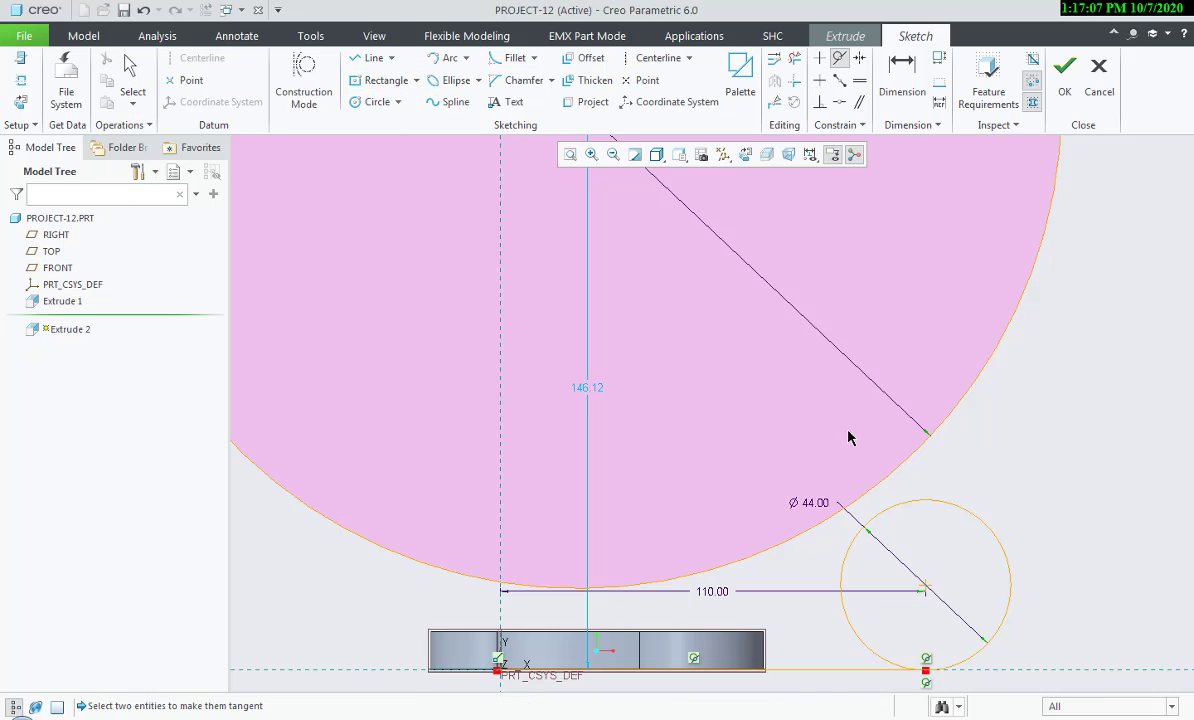
pyautogui.click(874, 486)
pyautogui.click(864, 516)
pyautogui.moveTo(799, 533); pyautogui.dragTo(866, 376, button='middle')
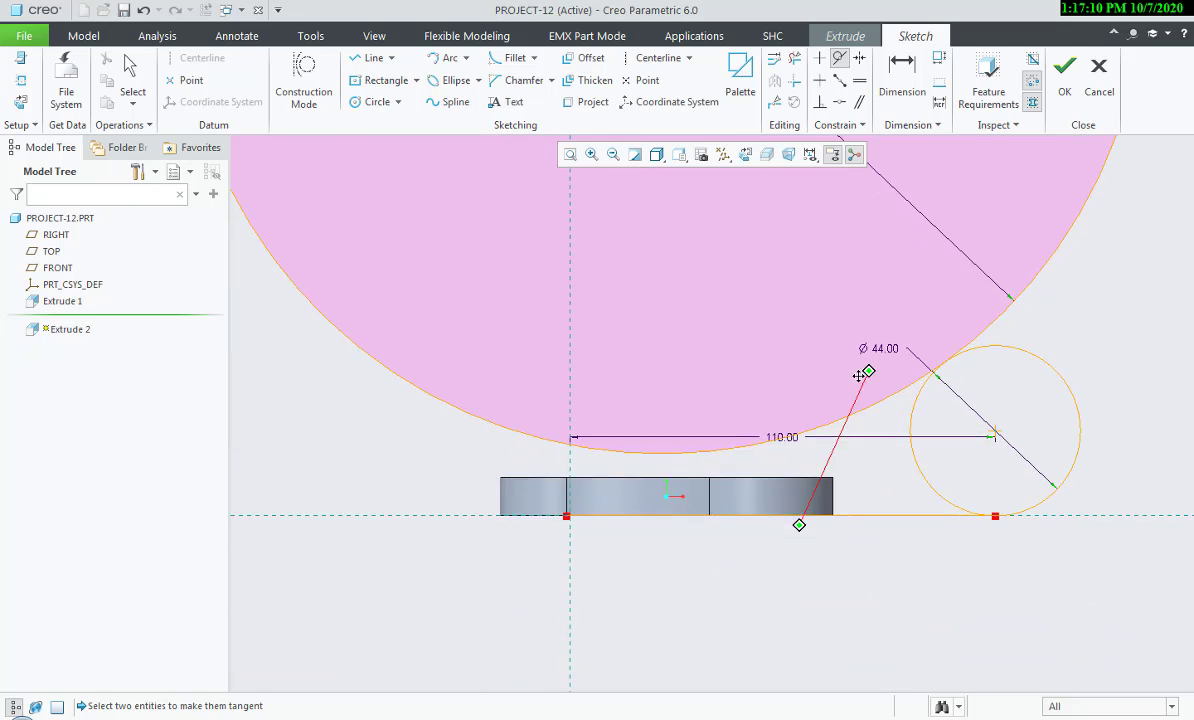
pyautogui.click(690, 484)
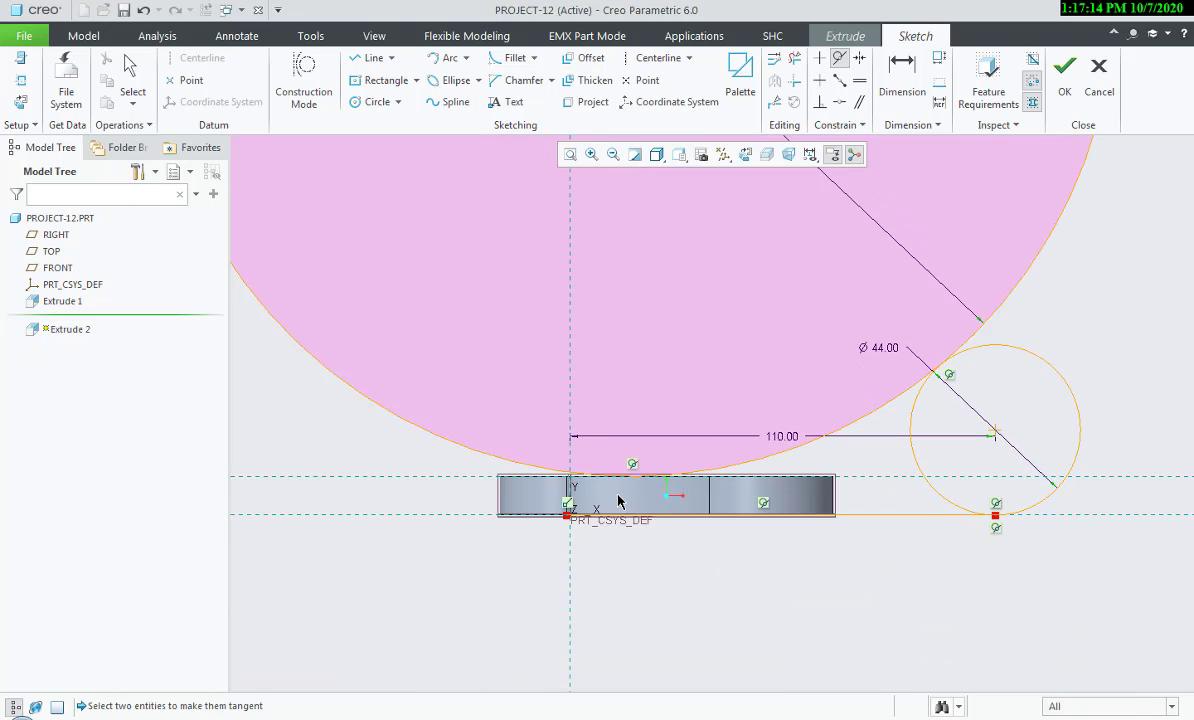
# - Draw a vertical line from the origin to the plate's top edge, continuing about 63 mm horizontally along that edge
pyautogui.scroll(-4, 617, 500)
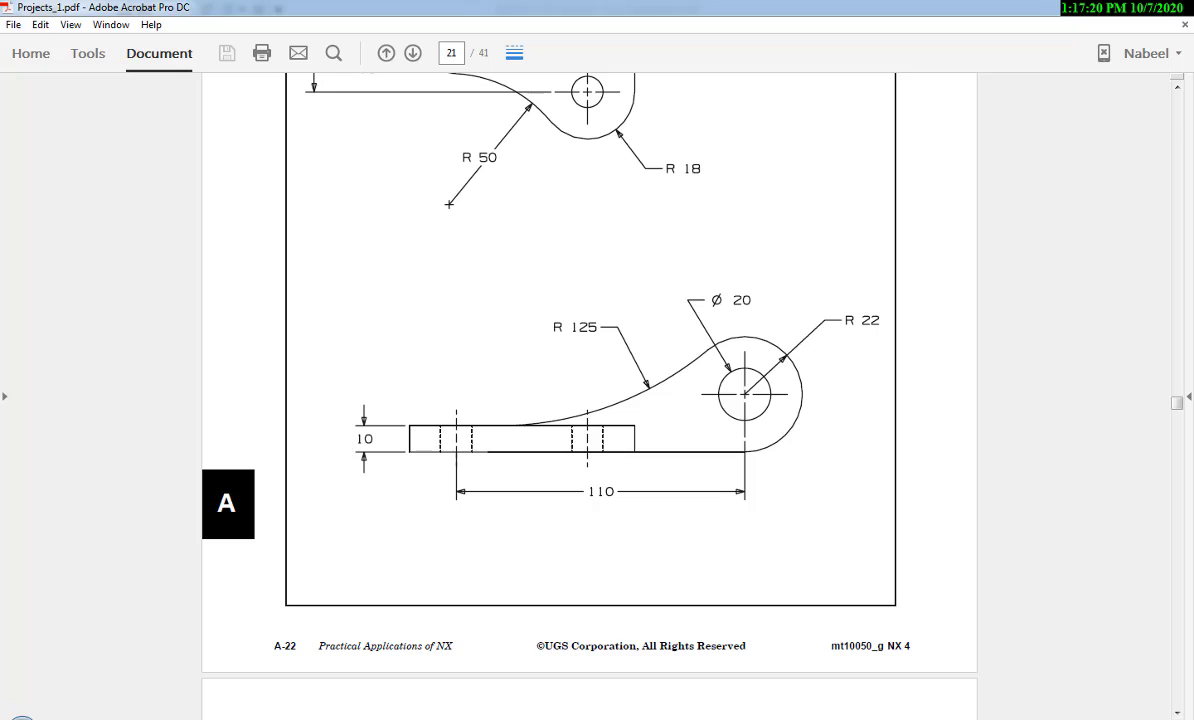
pyautogui.hotkey('alt', 'Tab')
pyautogui.click(368, 57)
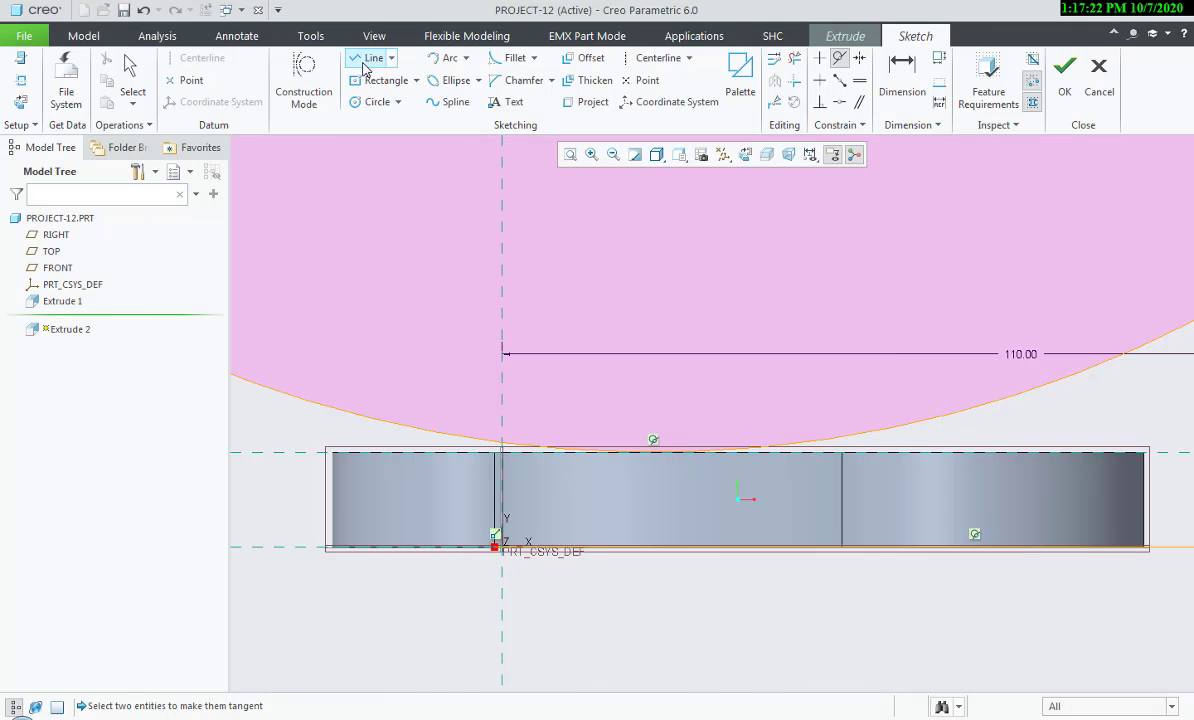
pyautogui.click(506, 548)
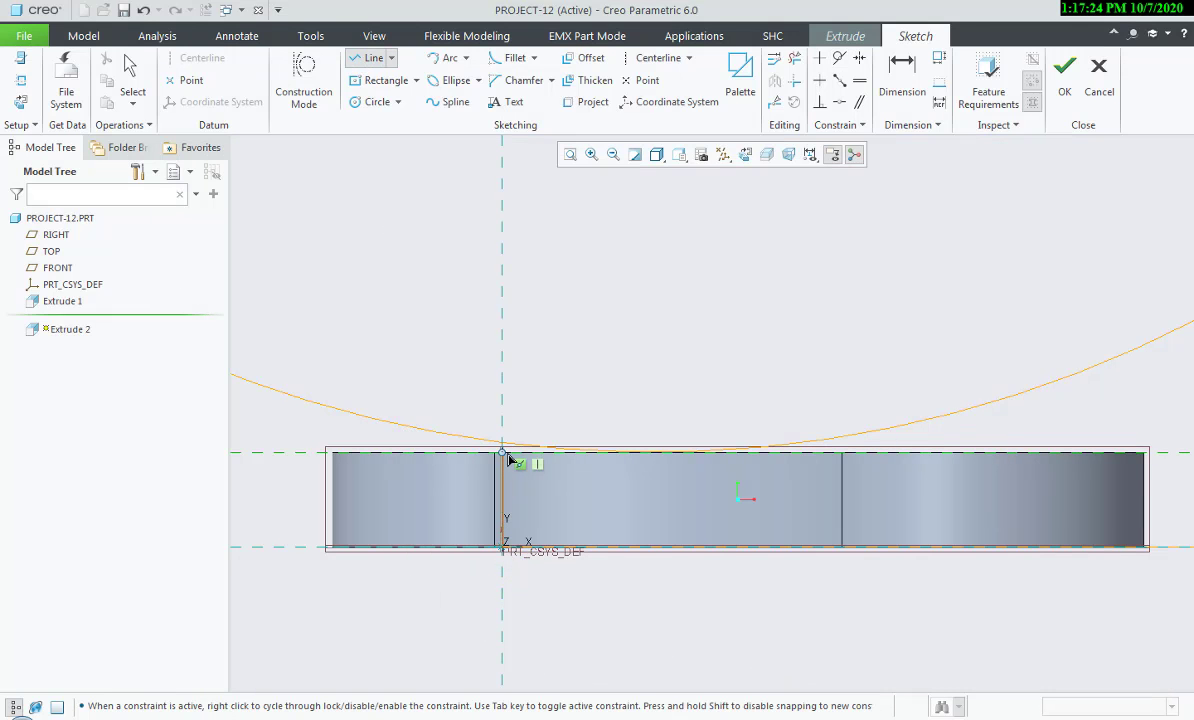
pyautogui.click(506, 455)
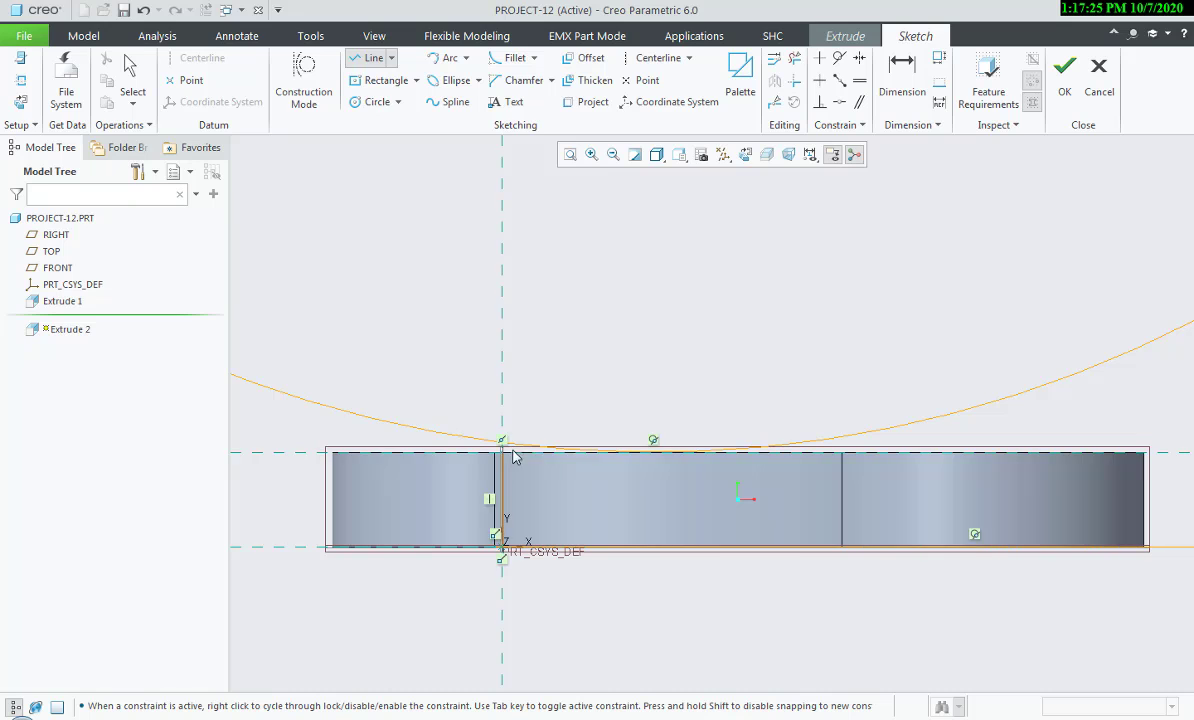
pyautogui.click(1108, 456)
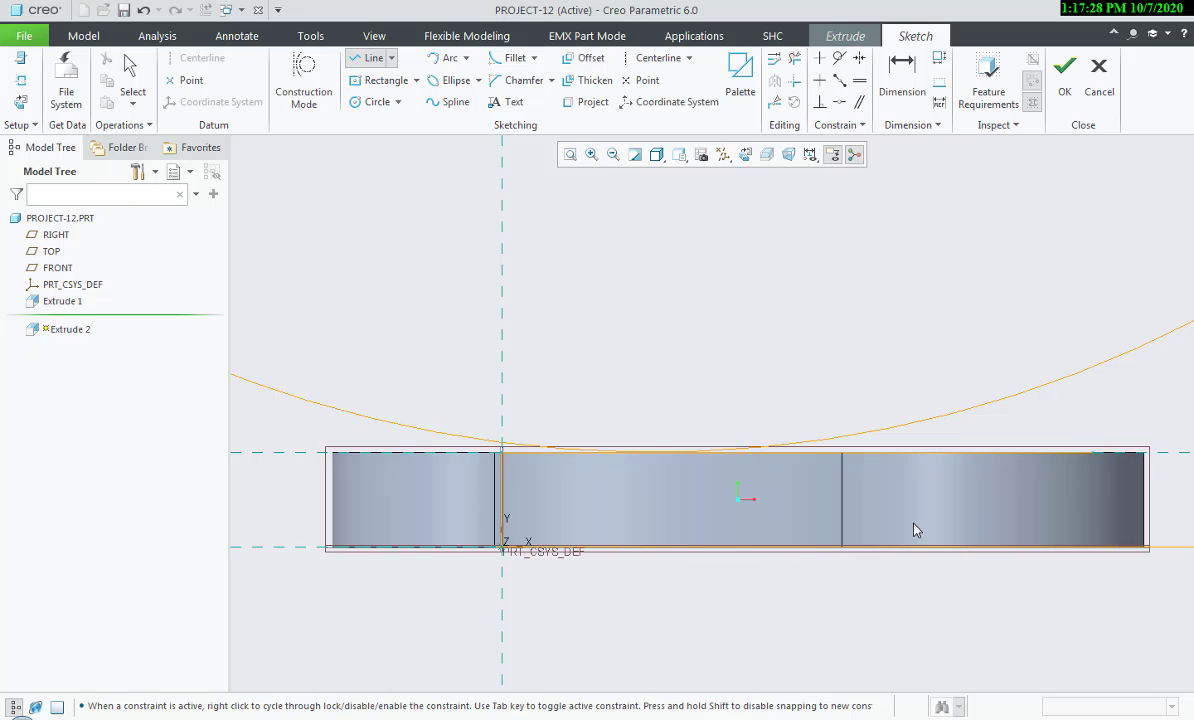
pyautogui.keyDown('shift'); pyautogui.moveTo(897, 514); pyautogui.dragTo(707, 555, button='middle'); pyautogui.keyUp('shift')
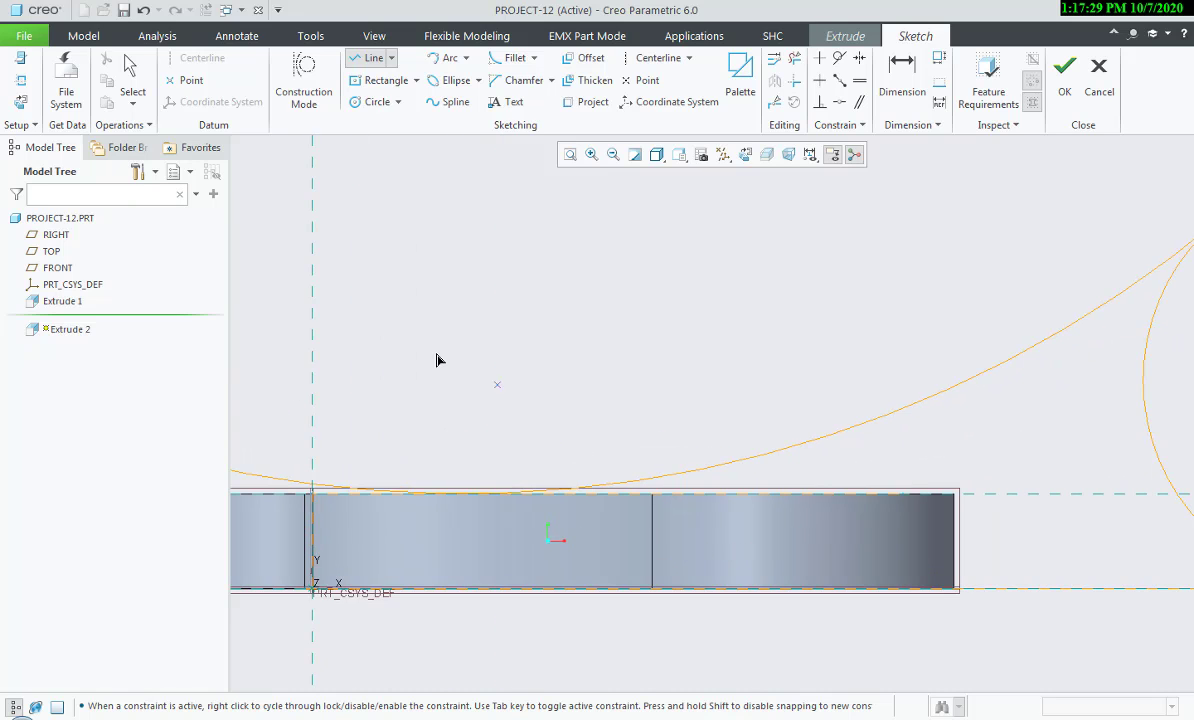
# - Trim the large circle outside its two tangent points and the top-edge line beyond the tangent point
pyautogui.click(790, 60)
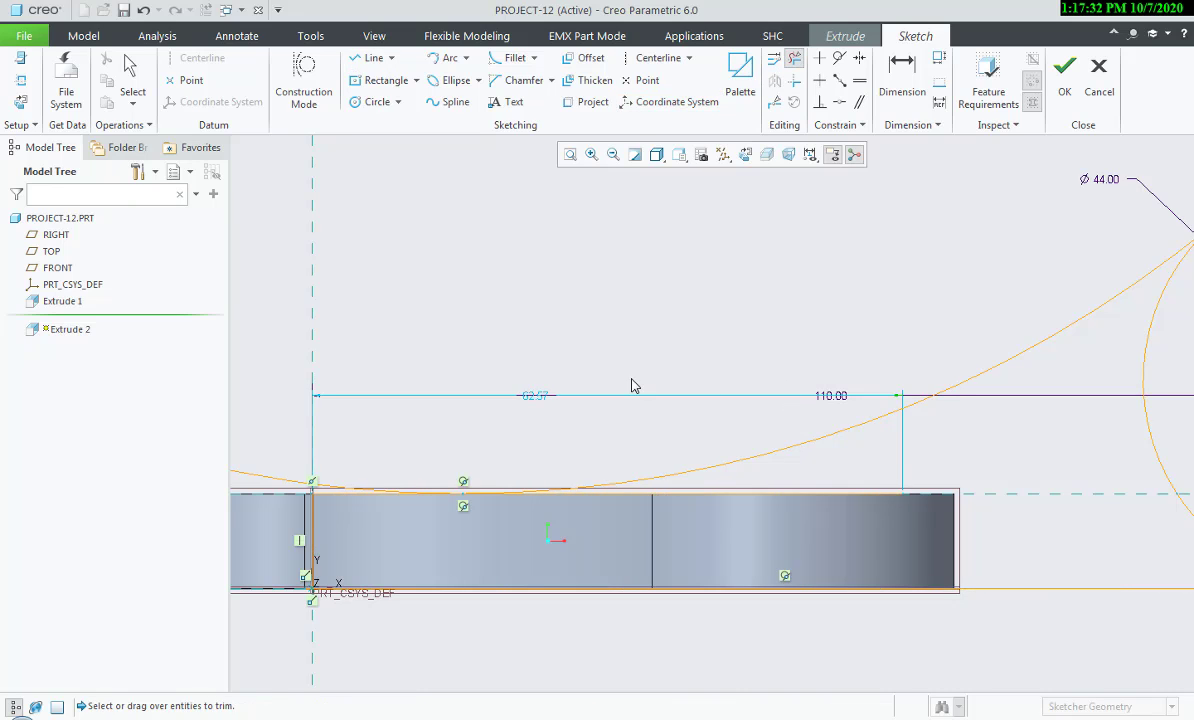
pyautogui.keyDown('shift'); pyautogui.moveTo(632, 386); pyautogui.dragTo(826, 329, button='middle'); pyautogui.keyUp('shift')
pyautogui.scroll(-2, 612, 400)
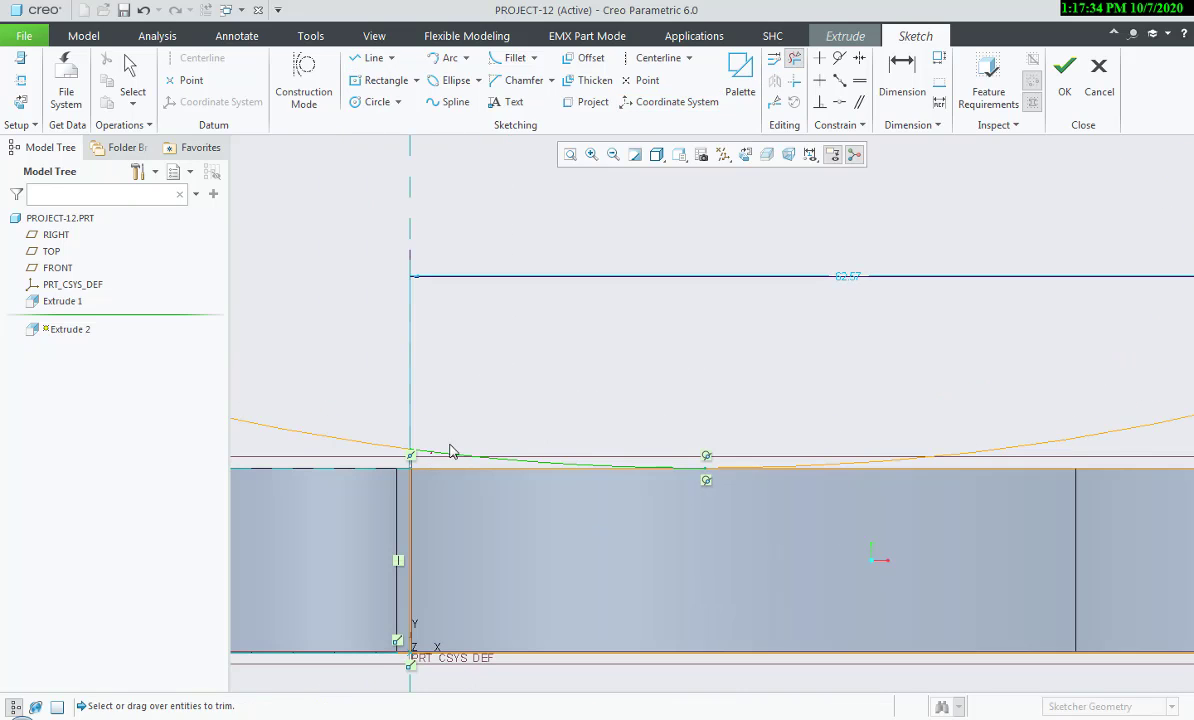
pyautogui.scroll(-5, 341, 453)
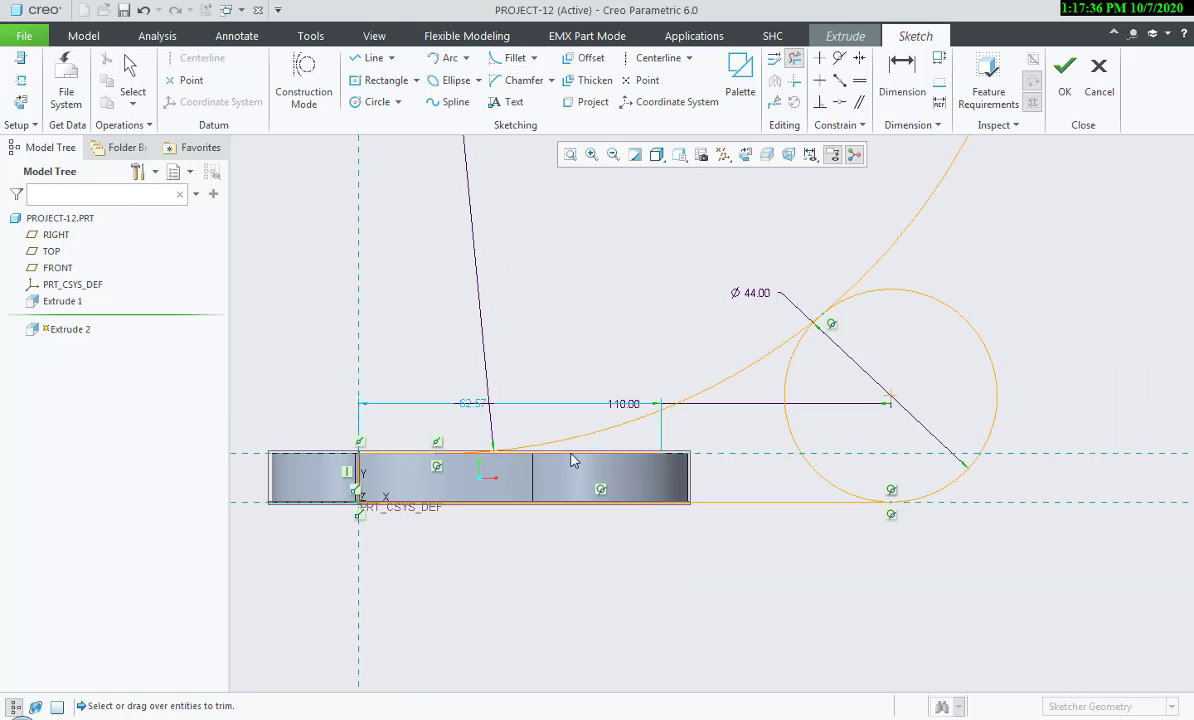
pyautogui.scroll(1, 590, 460)
pyautogui.scroll(-3, 597, 474)
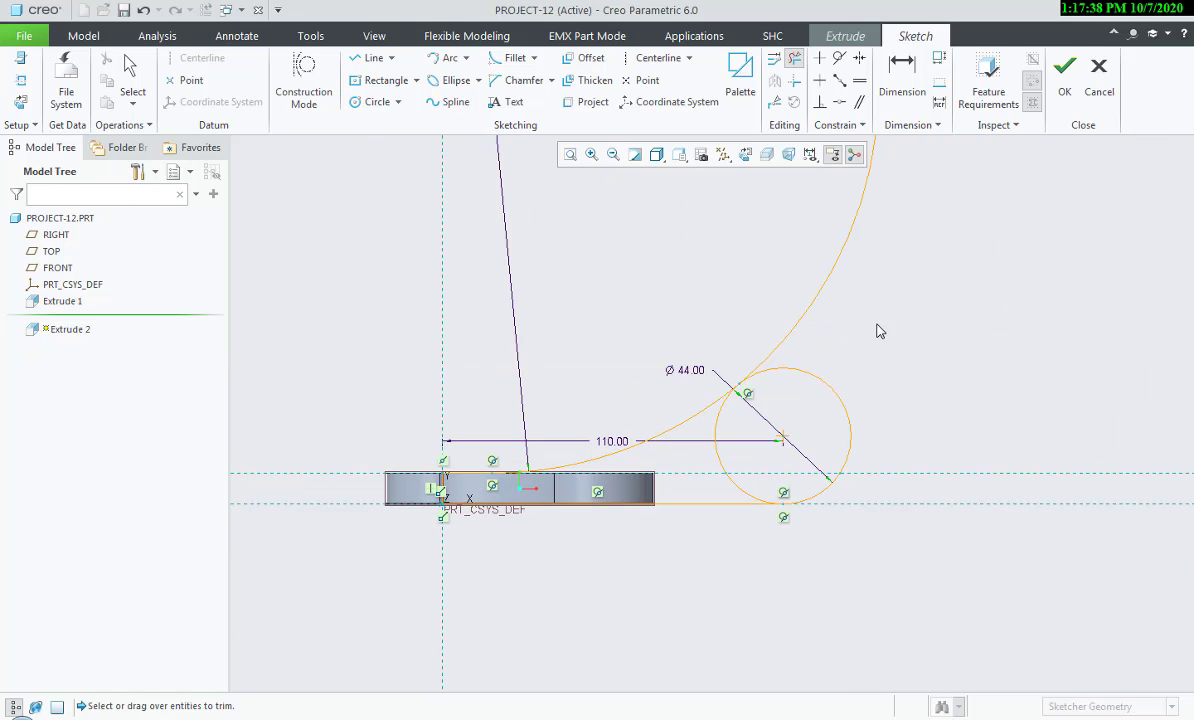
pyautogui.click(790, 330)
pyautogui.scroll(-4, 791, 338)
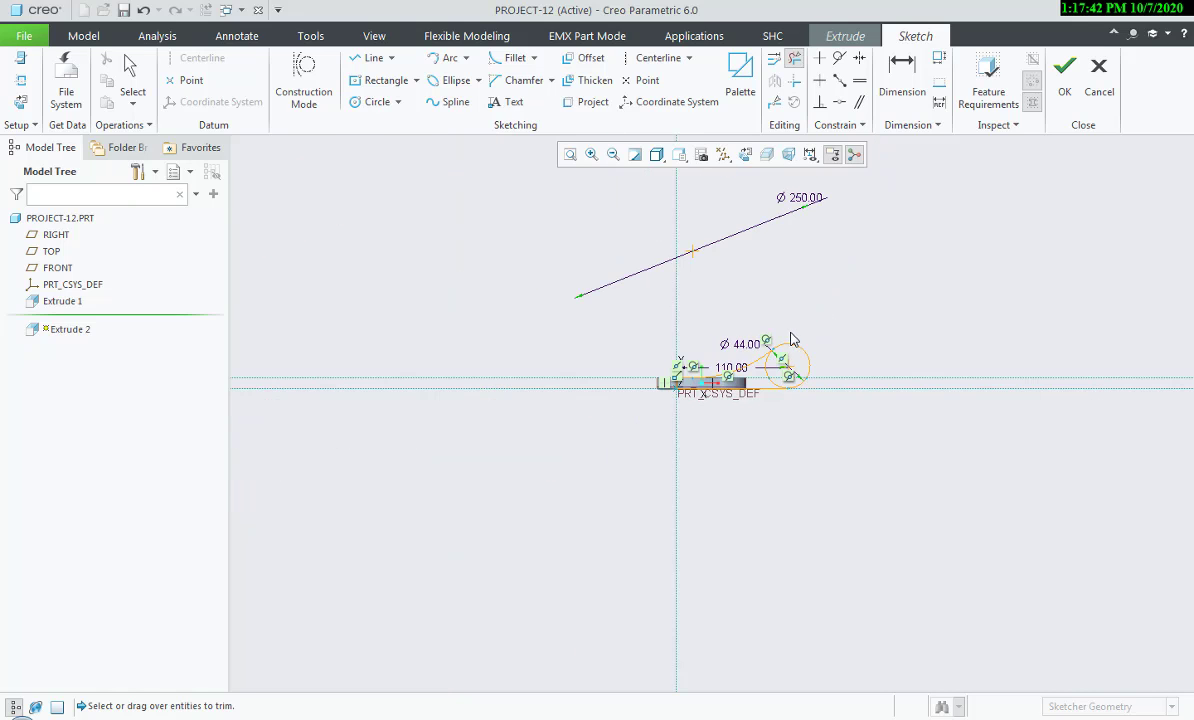
# - Trim away the lug circle's inner arc between the curved flank and the bottom line
pyautogui.scroll(5, 785, 338)
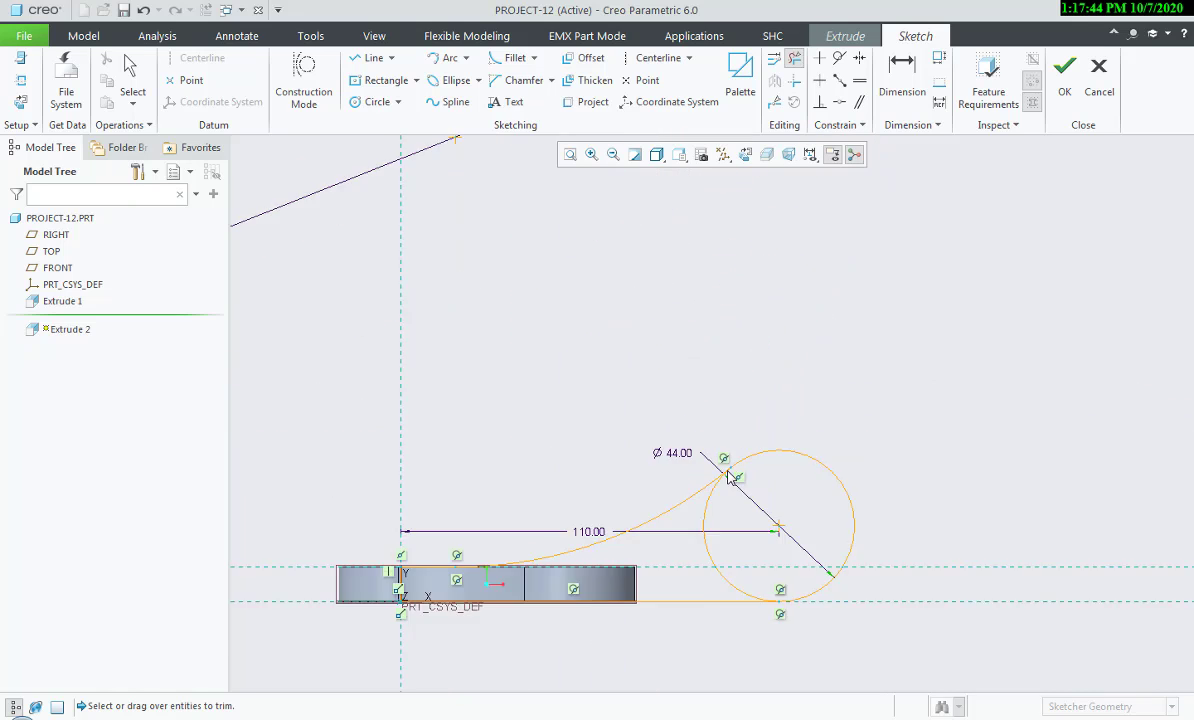
pyautogui.scroll(1, 731, 478)
pyautogui.click(698, 545)
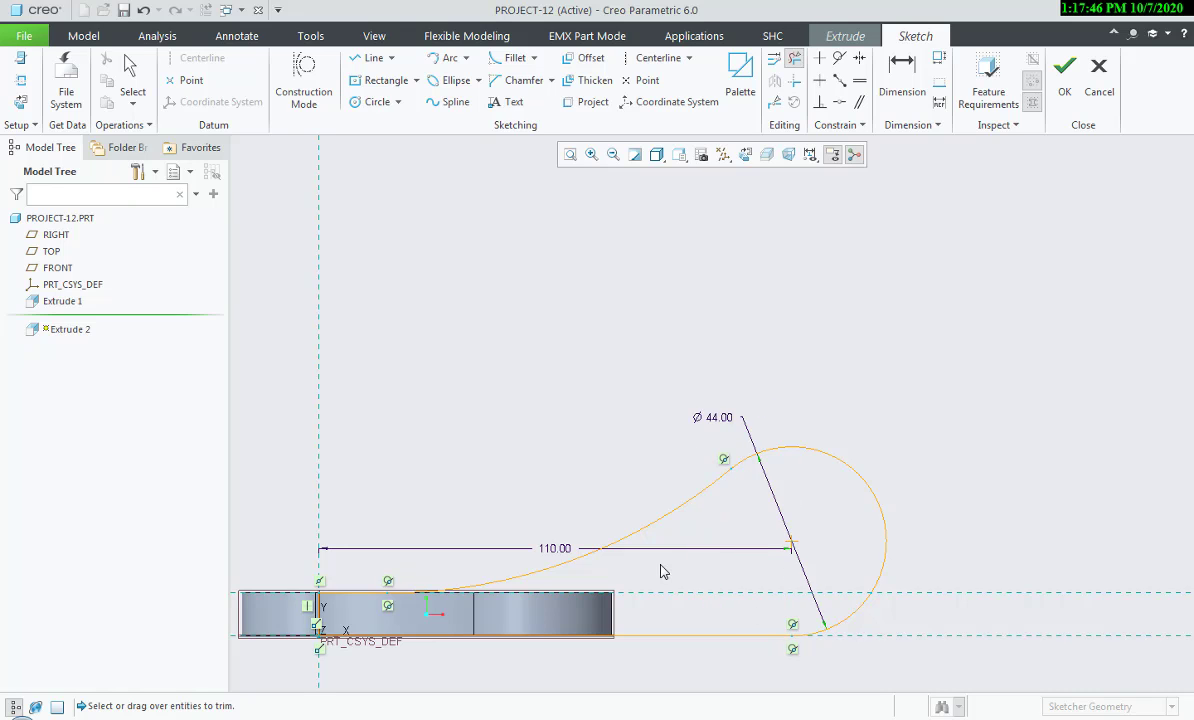
# - Trim the short bottom-line stub protruding past the origin and finish the lug profile sketch
pyautogui.keyDown('shift'); pyautogui.moveTo(661, 571); pyautogui.dragTo(773, 377, button='middle'); pyautogui.keyUp('shift')
pyautogui.click(130, 78)
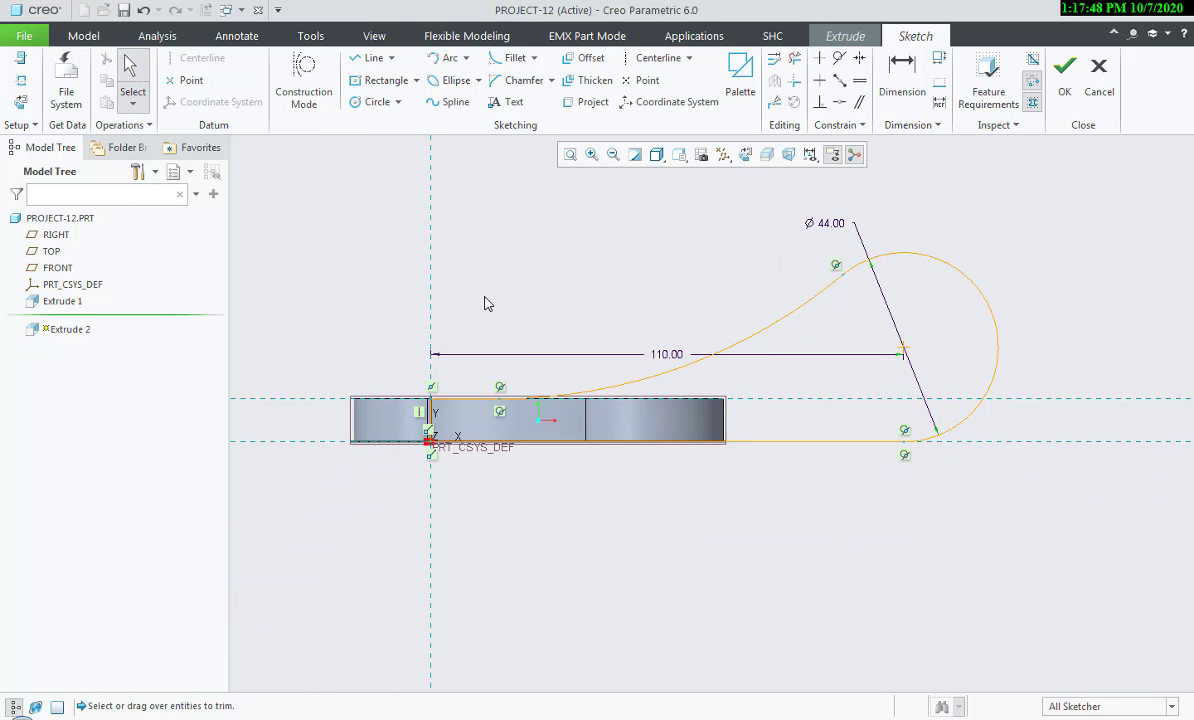
pyautogui.scroll(7, 426, 474)
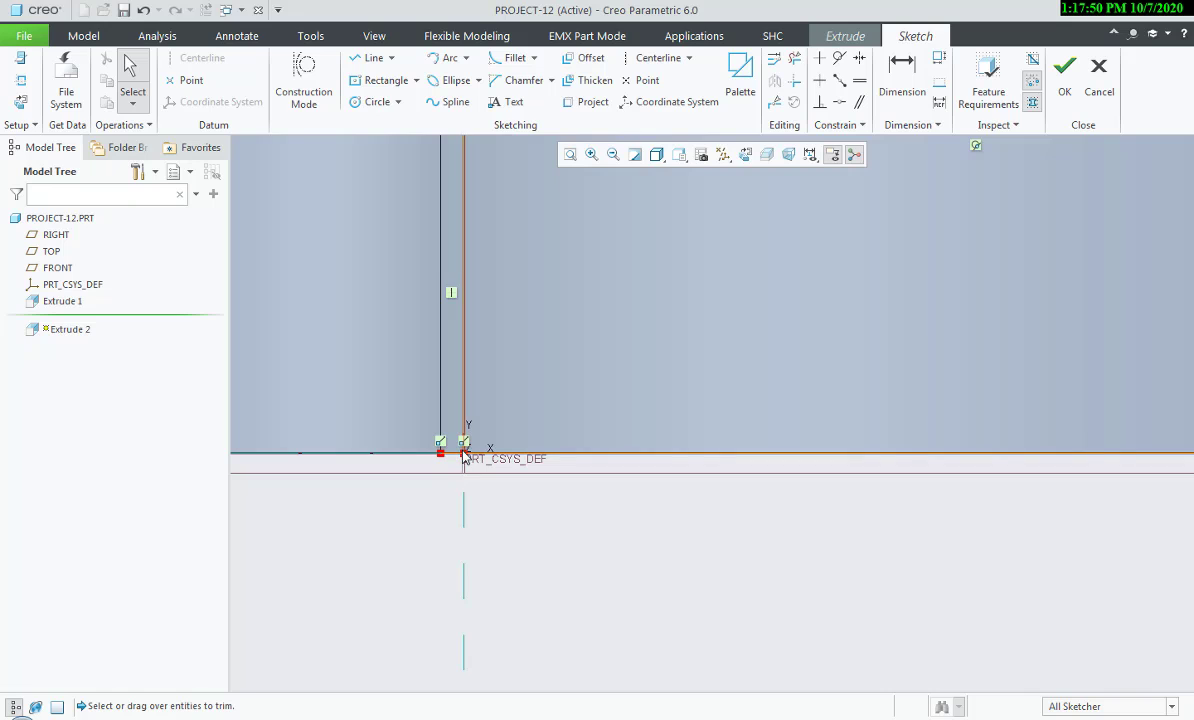
pyautogui.scroll(3, 467, 470)
pyautogui.scroll(3, 448, 442)
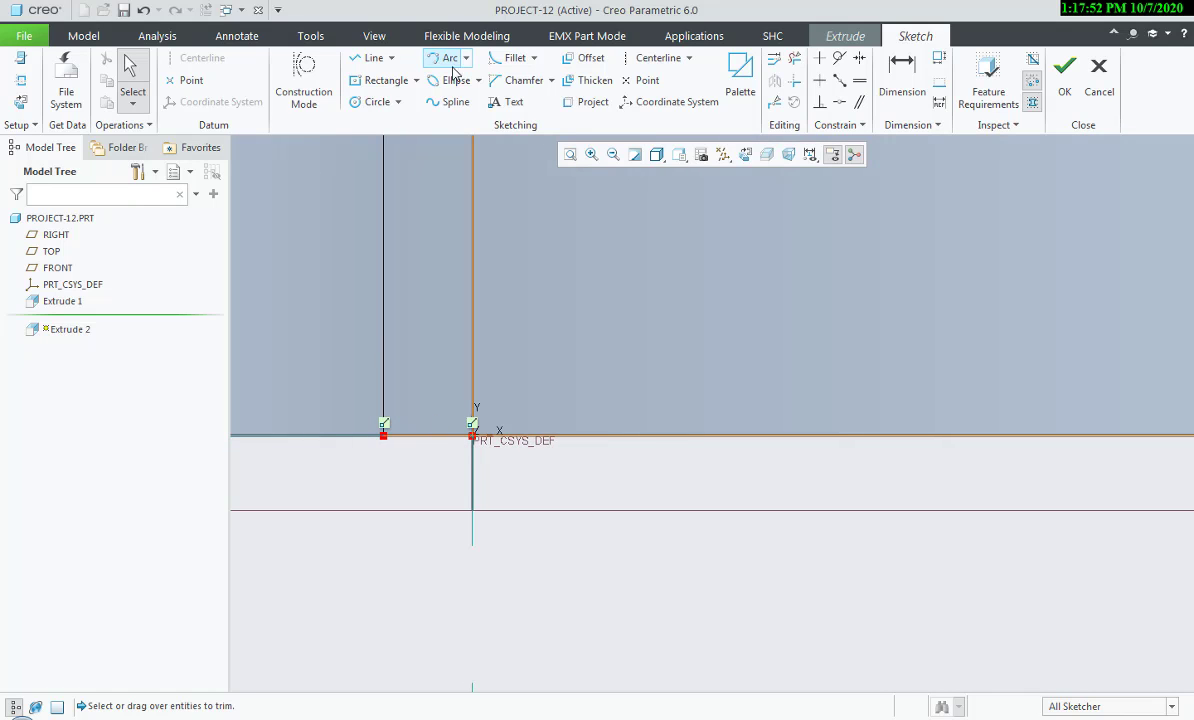
pyautogui.click(794, 58)
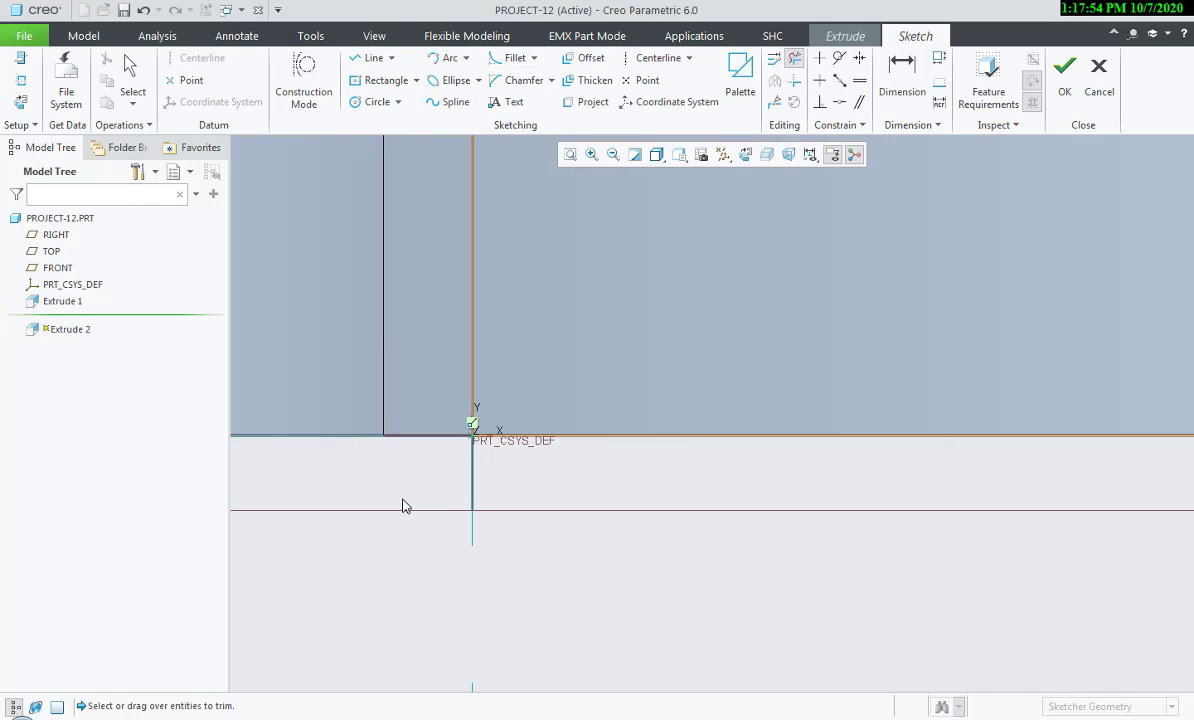
pyautogui.scroll(-5, 402, 506)
pyautogui.scroll(-2, 515, 517)
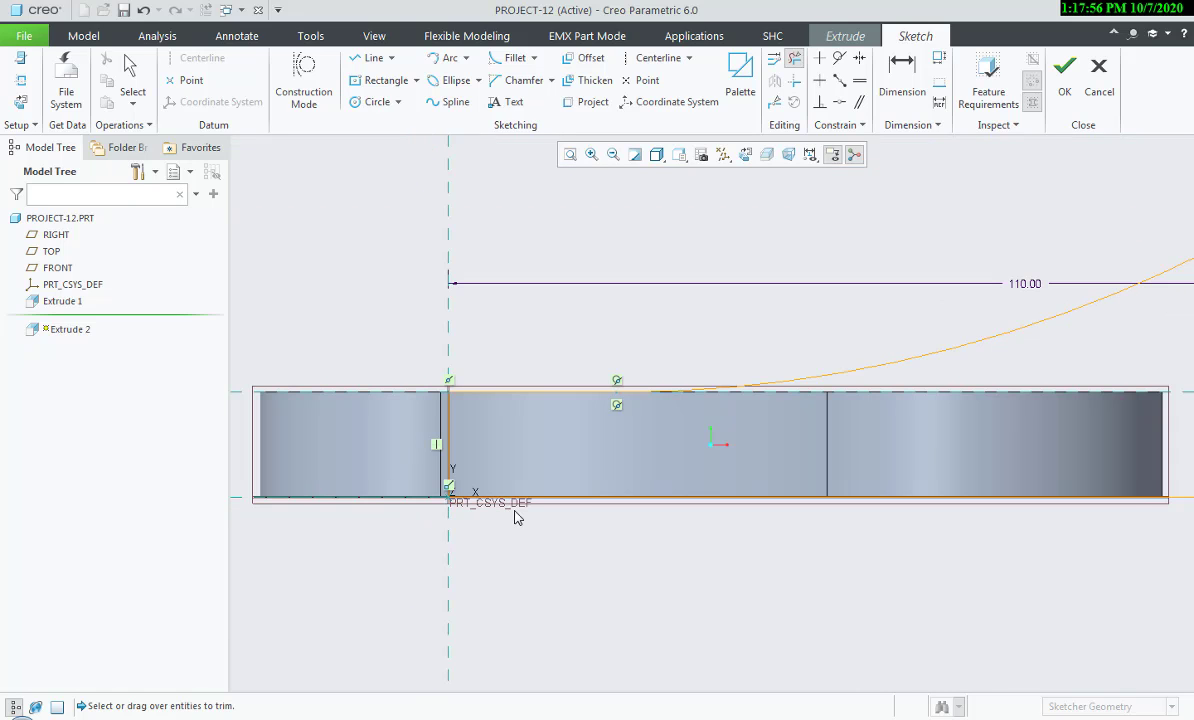
pyautogui.scroll(-4, 512, 515)
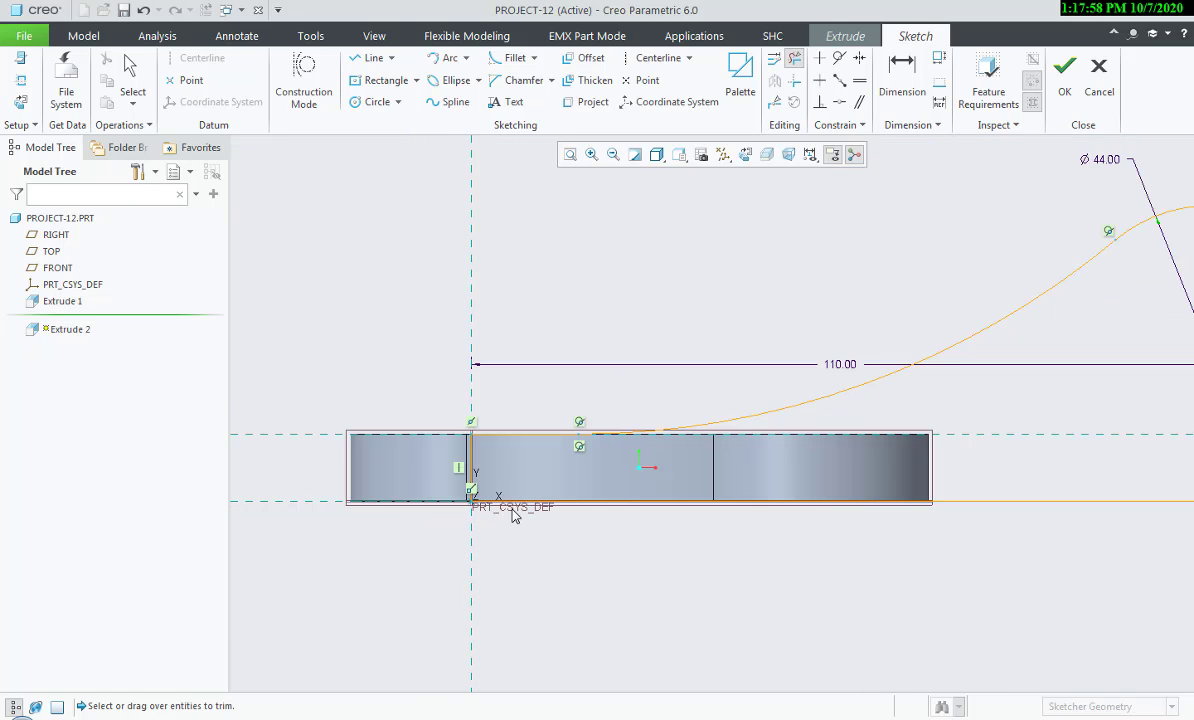
pyautogui.click(1063, 85)
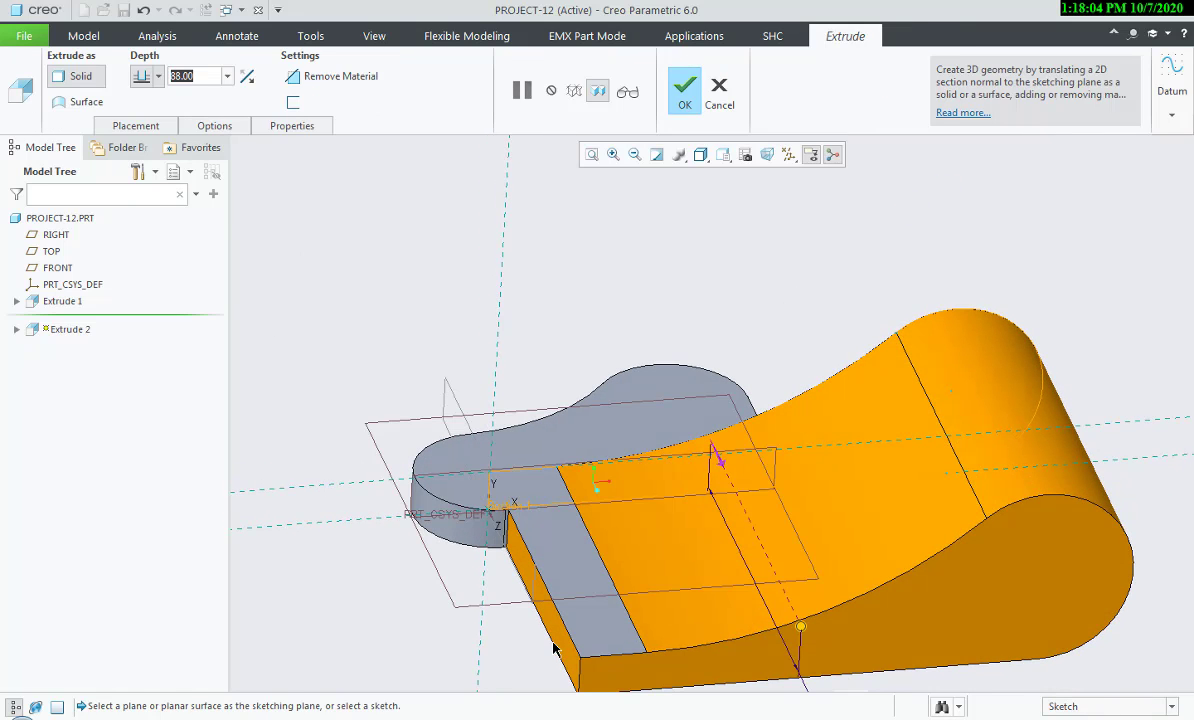
# - Check the lug's width on the PDF drawing and set the extrusion depth to 16 mm
pyautogui.hotkey('alt', 'Tab')
pyautogui.scroll(3, 563, 540)
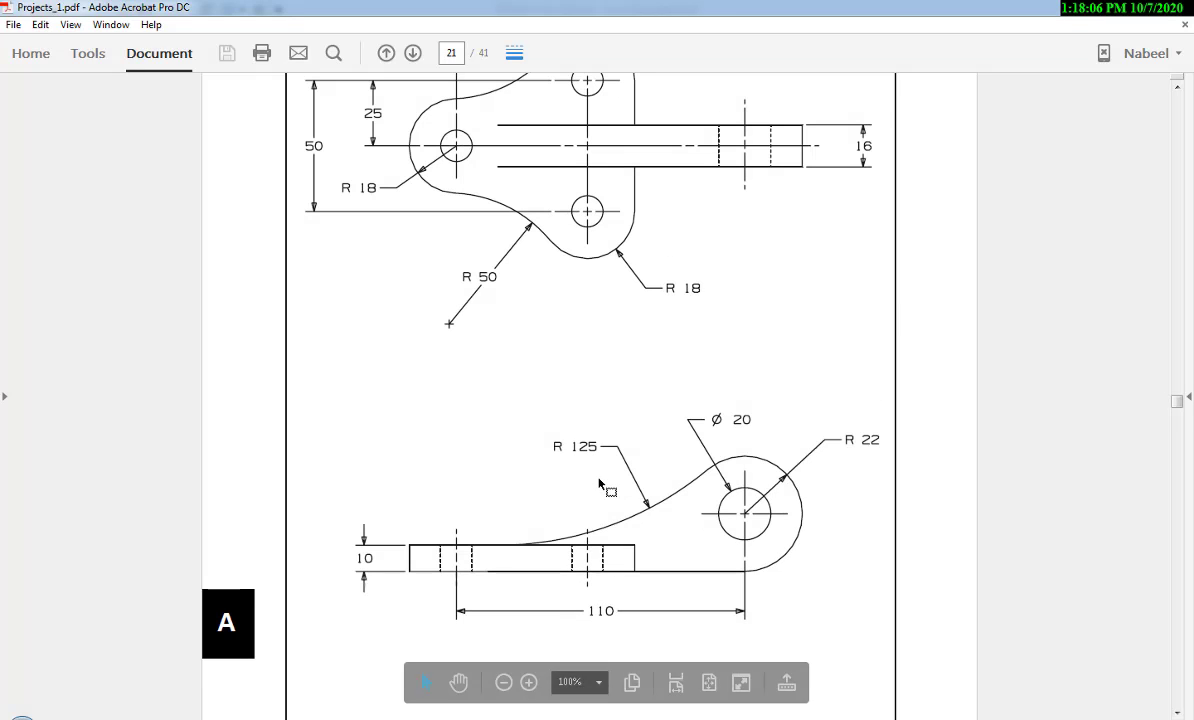
pyautogui.hotkey('alt', 'Tab')
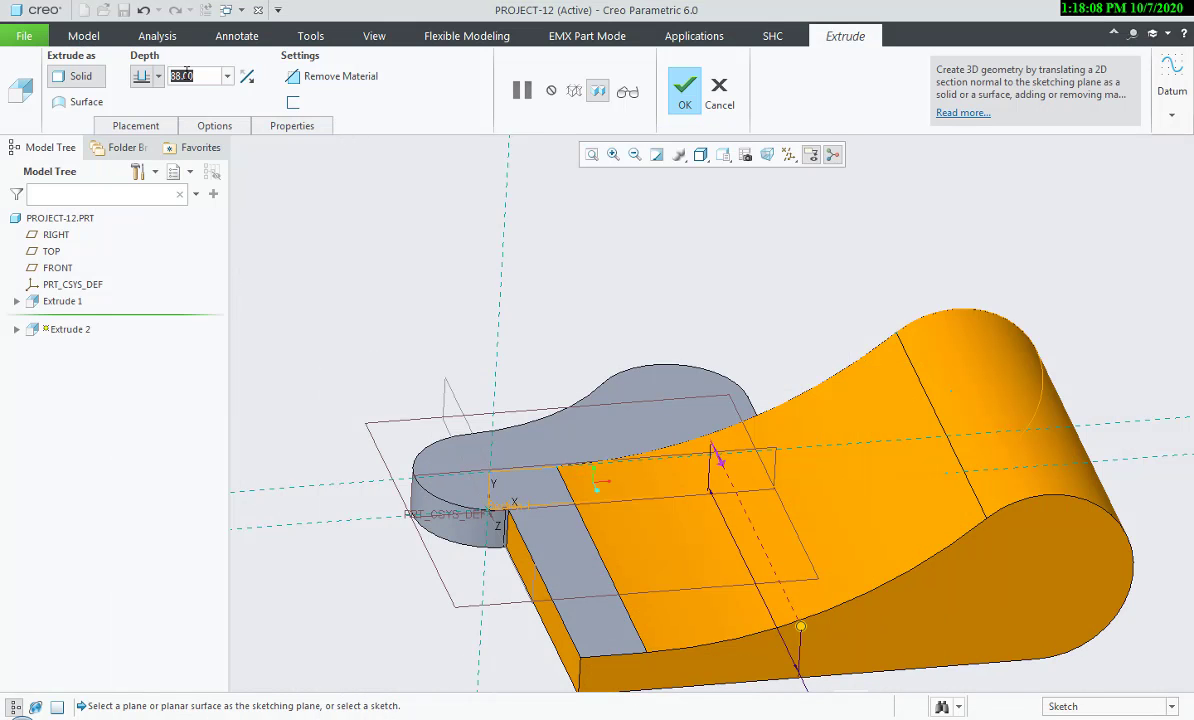
pyautogui.write('16')
pyautogui.press('Return')
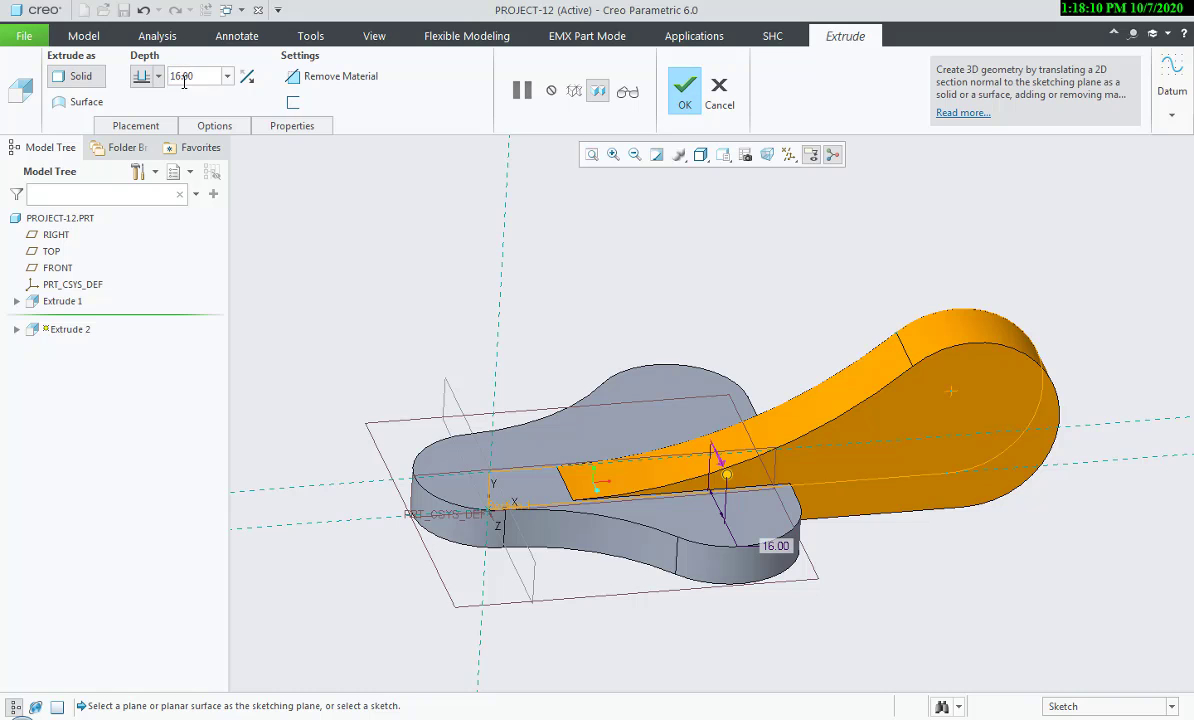
# - Make the lug extrusion symmetric about its sketch plane and complete the feature
pyautogui.click(158, 77)
pyautogui.click(140, 120)
pyautogui.moveTo(430, 343); pyautogui.dragTo(480, 318, button='middle')
pyautogui.click(684, 95)
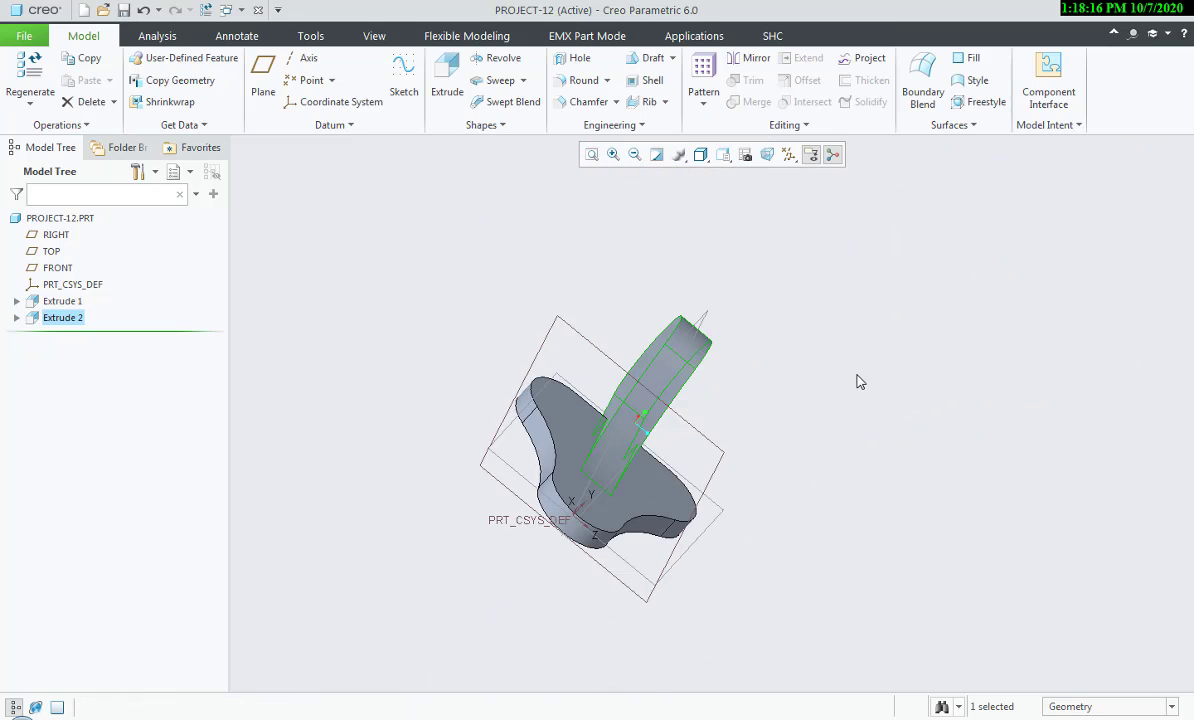
# - Examine the junction where the side lug meets the base plate's top face
pyautogui.click(860, 381)
pyautogui.scroll(8, 548, 460)
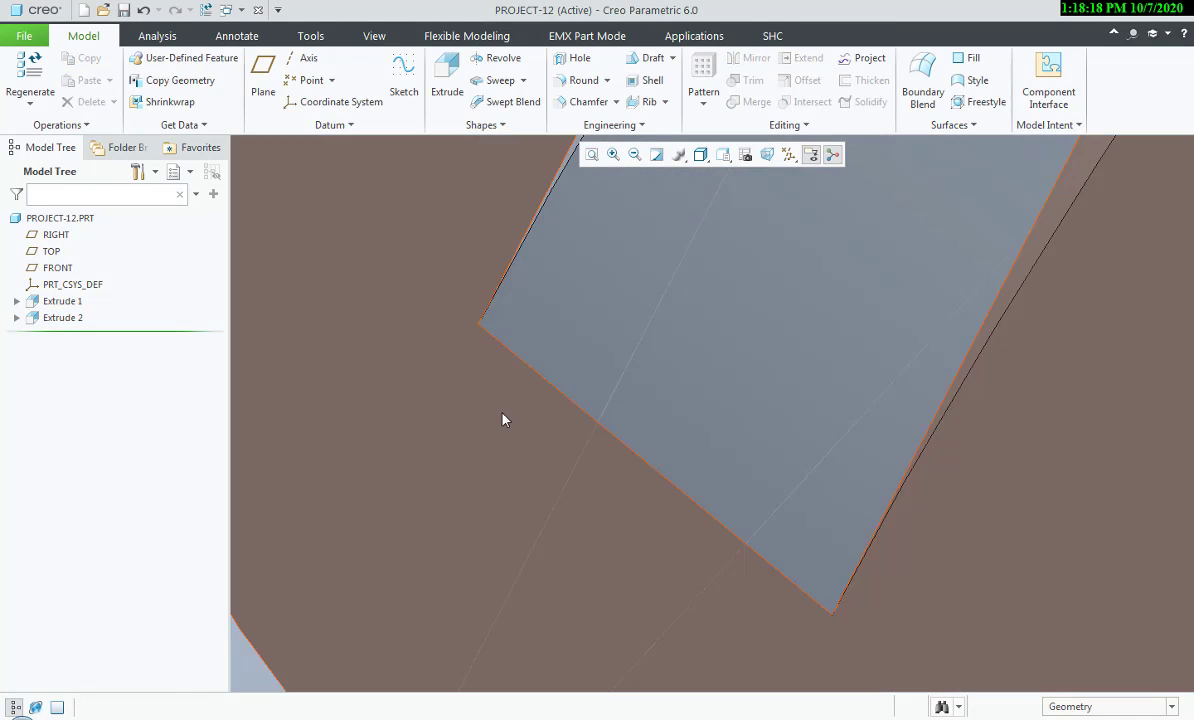
pyautogui.scroll(4, 503, 420)
pyautogui.scroll(-8, 666, 455)
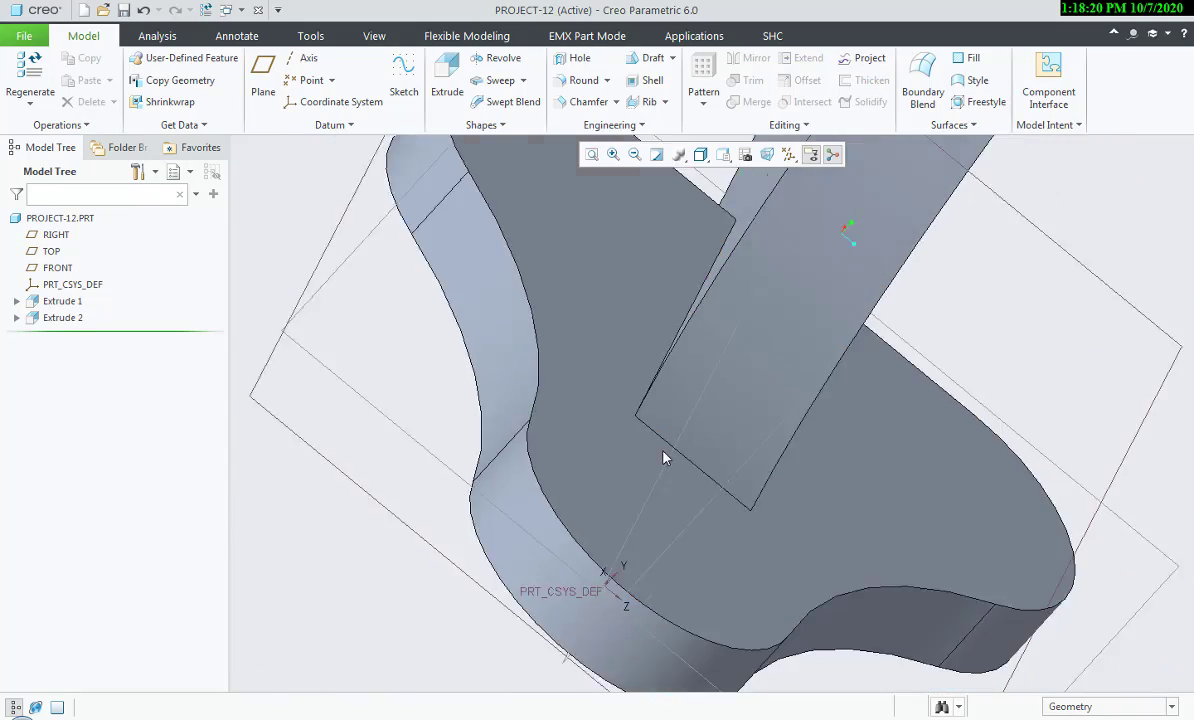
pyautogui.moveTo(664, 457); pyautogui.dragTo(552, 485, button='middle')
pyautogui.scroll(8, 597, 480)
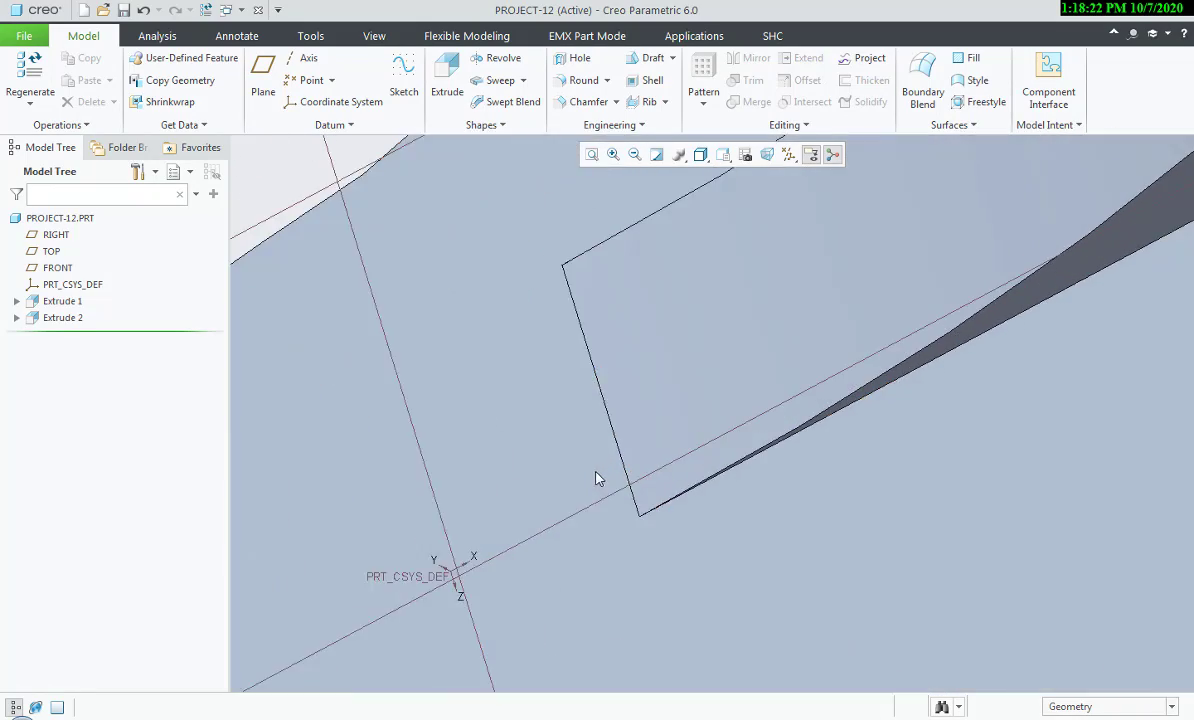
# - Display the model shaded without edges and examine where the lug's curved surface runs into the base plate's top face
pyautogui.scroll(-6, 660, 490)
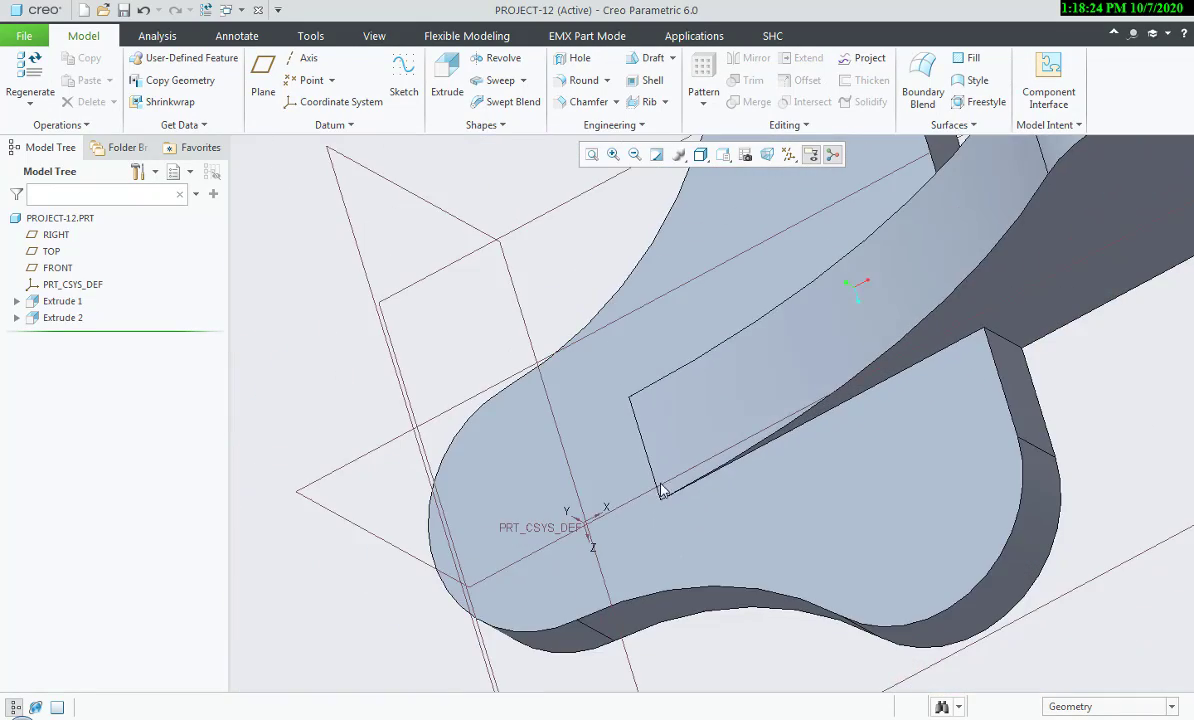
pyautogui.moveTo(659, 492)
pyautogui.mouseDown(button='middle')
pyautogui.moveTo(656, 400)
pyautogui.moveTo(637, 410)
pyautogui.moveTo(650, 420)
pyautogui.mouseUp(button='middle')
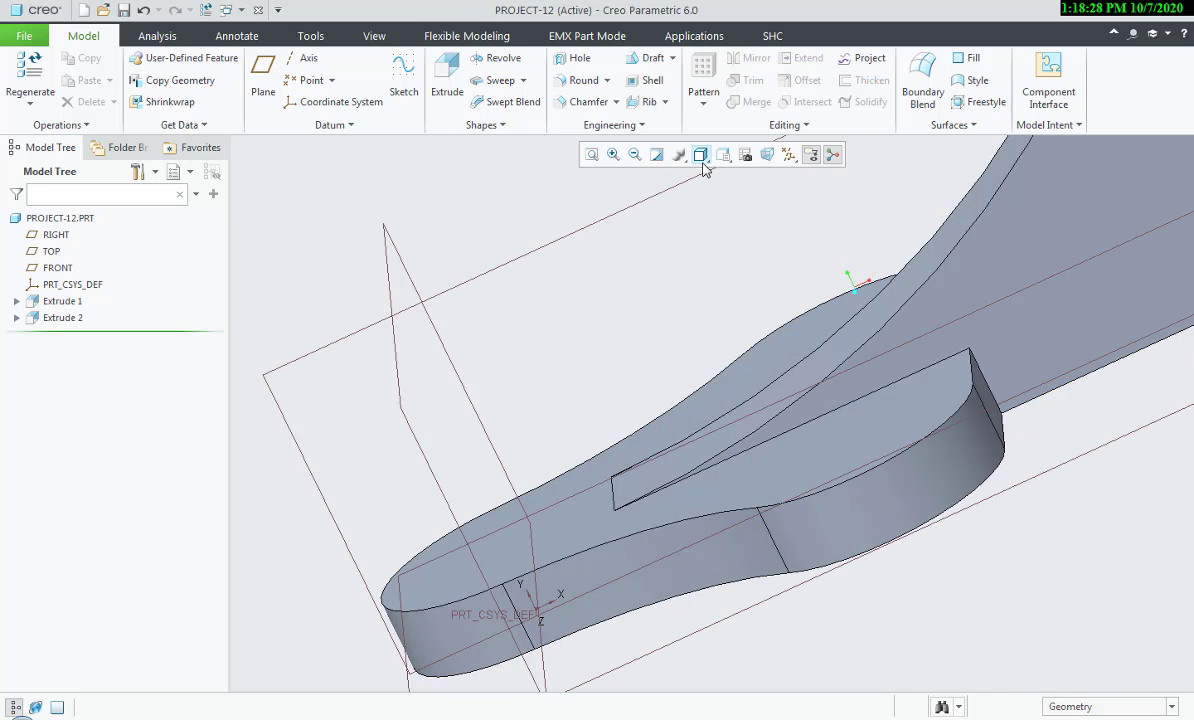
pyautogui.click(700, 154)
pyautogui.click(708, 212)
pyautogui.scroll(8, 685, 480)
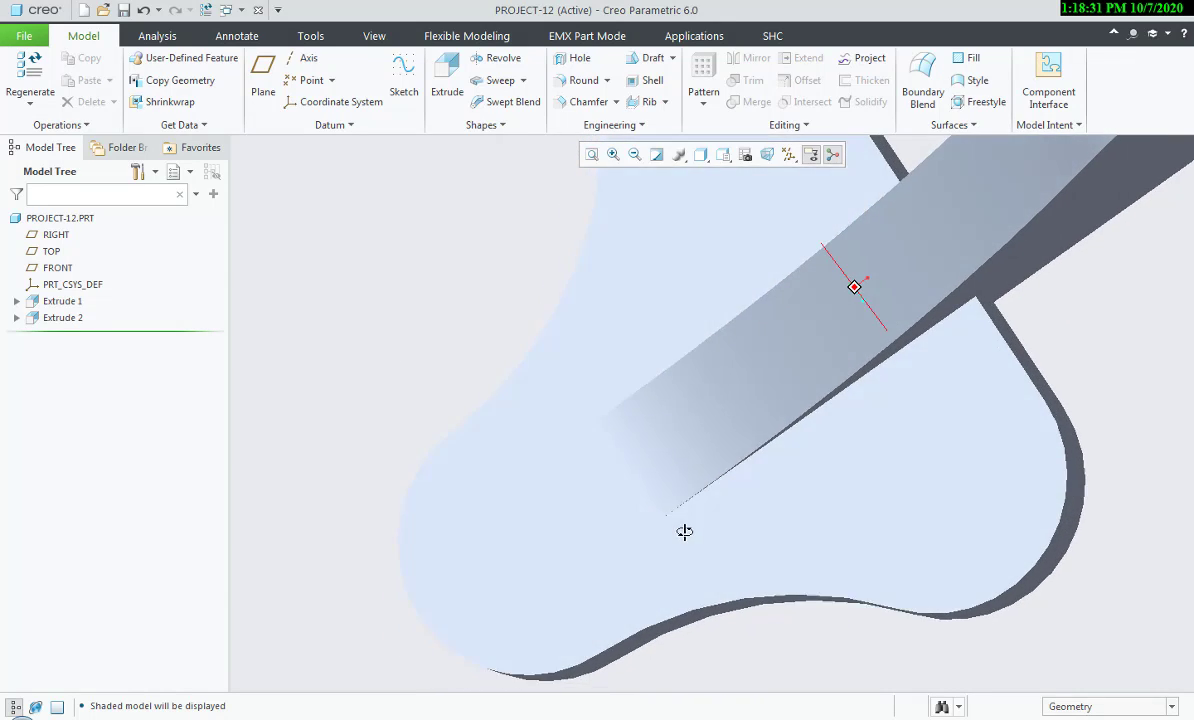
pyautogui.moveTo(684, 532); pyautogui.dragTo(609, 427, button='middle')
pyautogui.scroll(5, 615, 510)
pyautogui.scroll(-5, 636, 512)
pyautogui.scroll(-5, 534, 491)
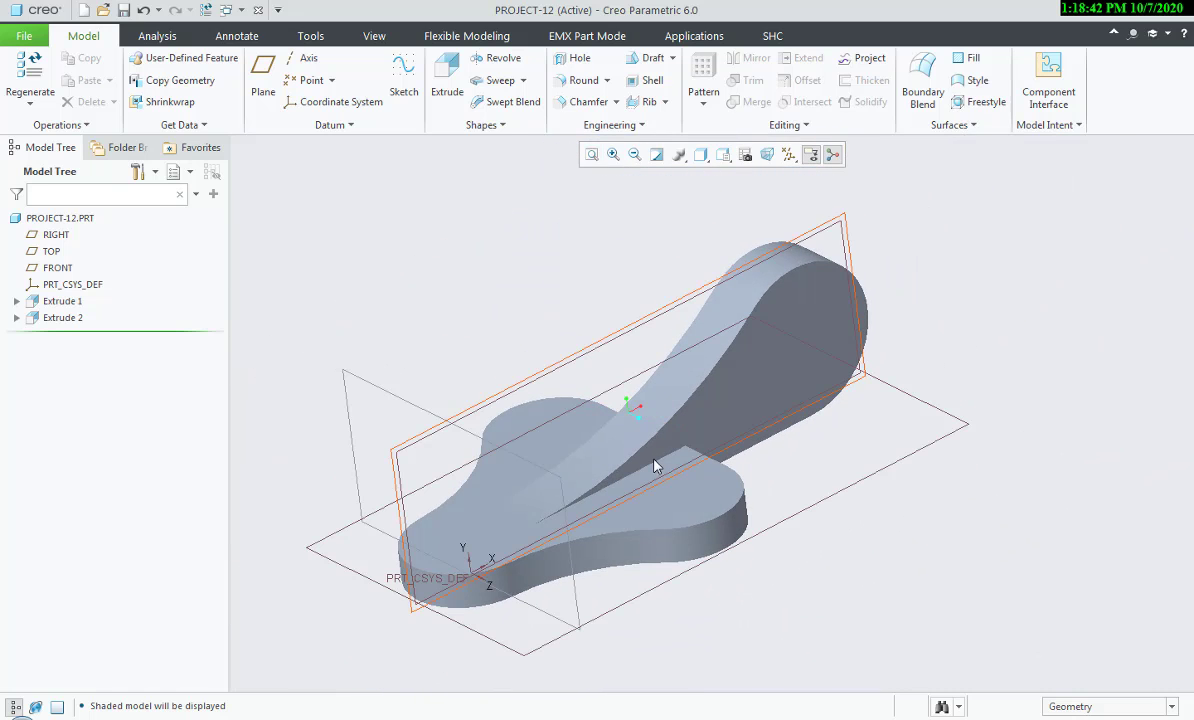
pyautogui.click(158, 36)
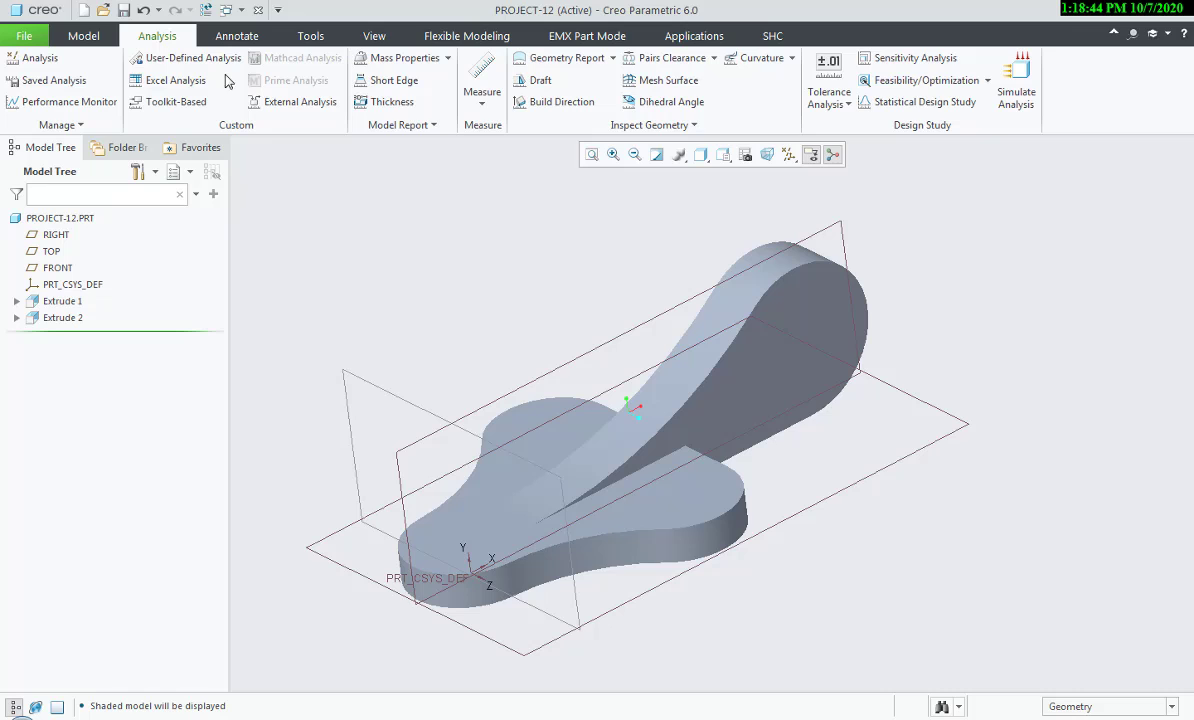
pyautogui.click(694, 126)
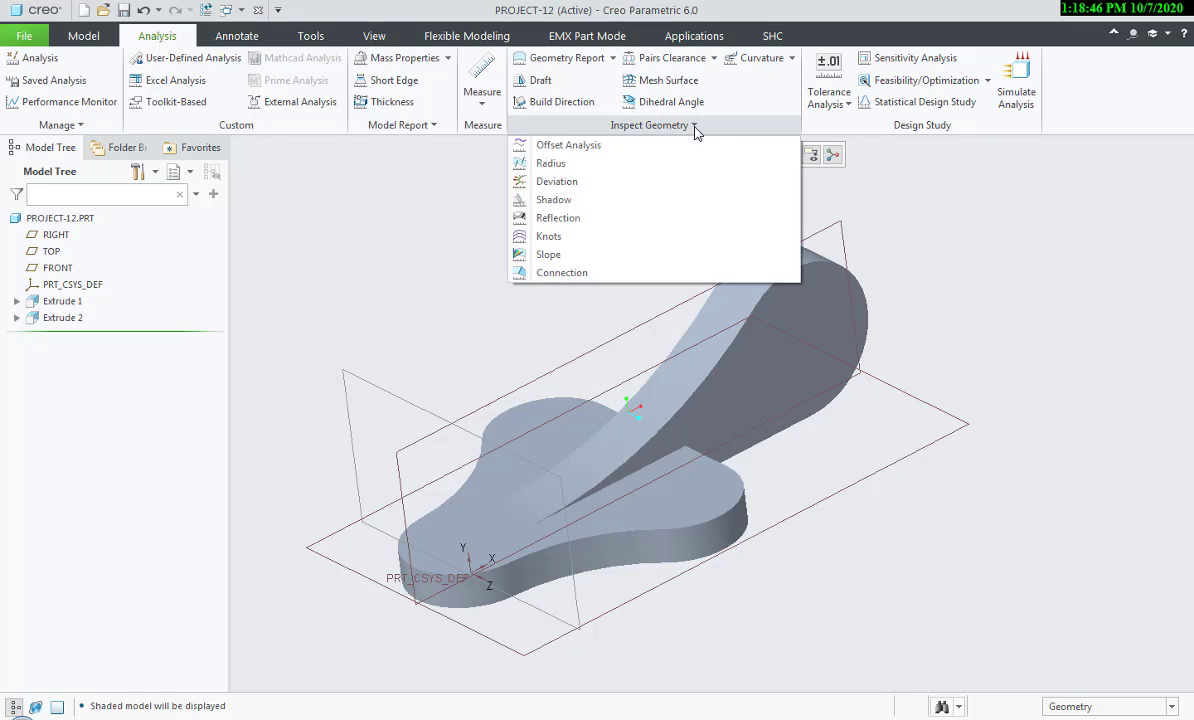
pyautogui.click(593, 188)
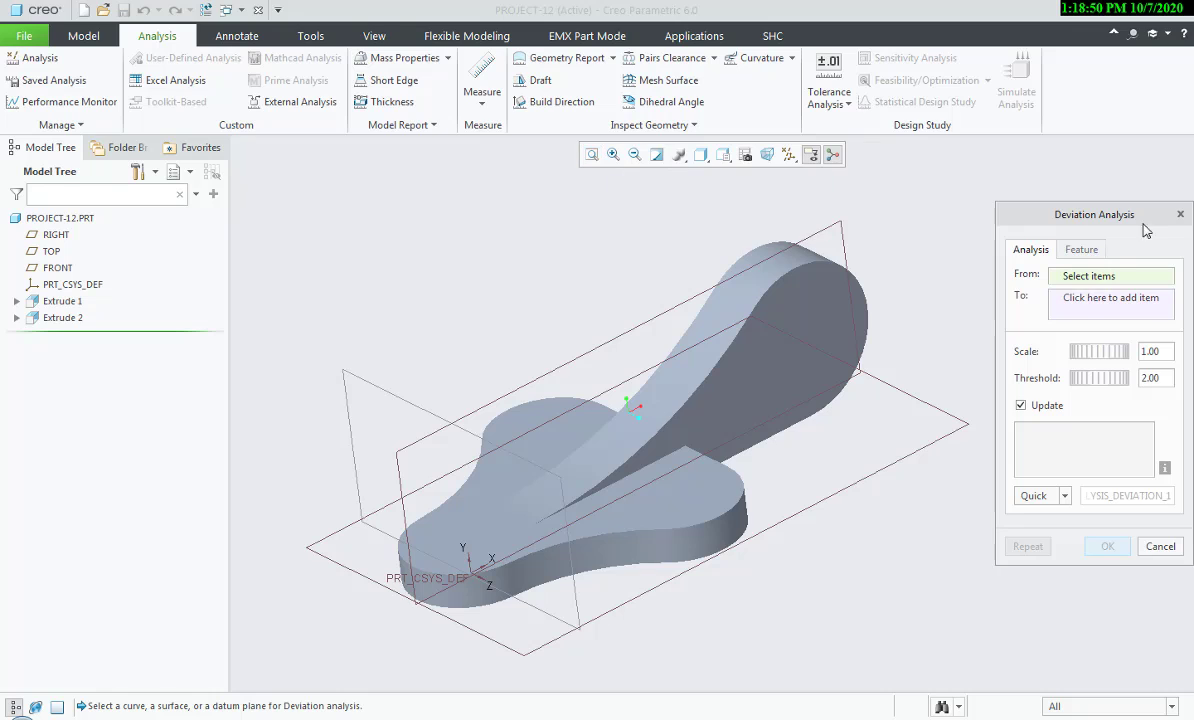
pyautogui.click(1178, 217)
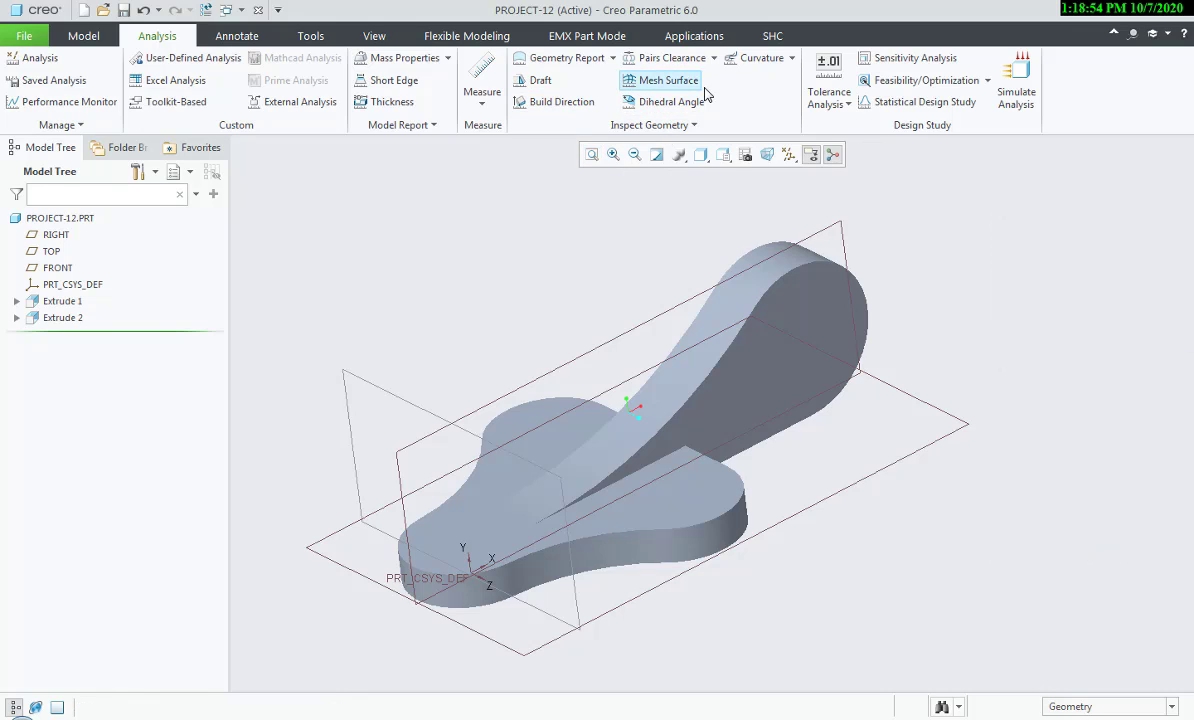
# - Run a Reflection analysis on the base plate's top face and the lug's curved upper surface
pyautogui.click(679, 126)
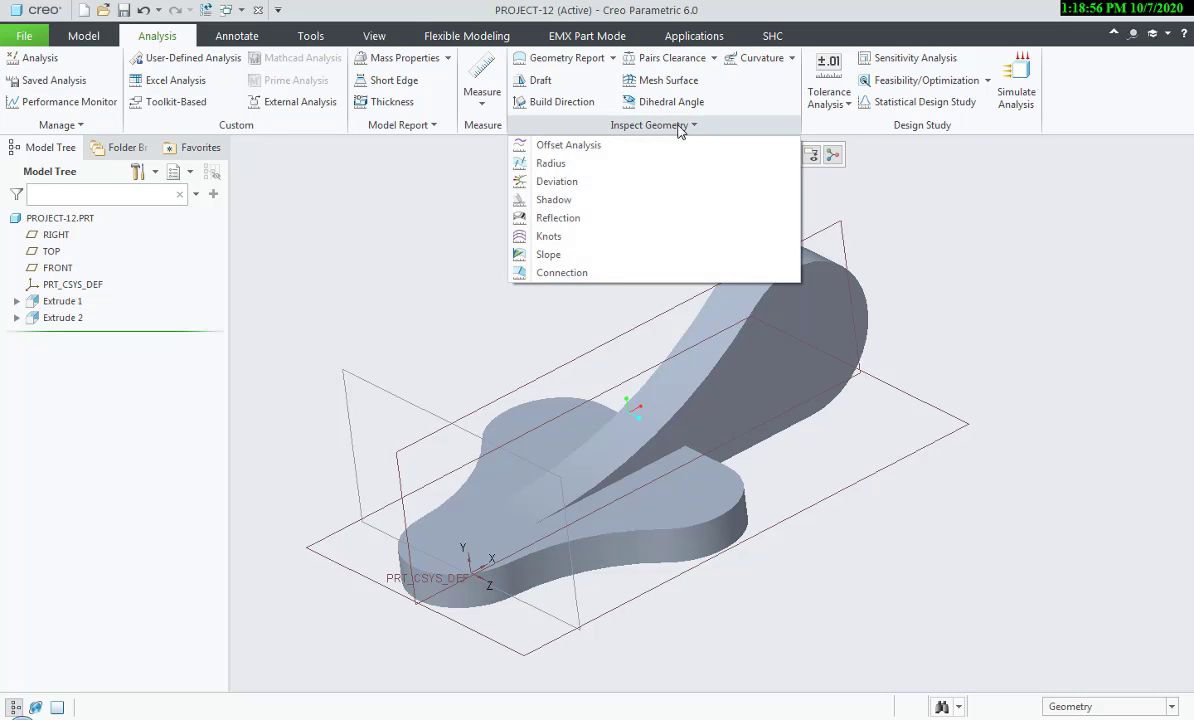
pyautogui.click(597, 228)
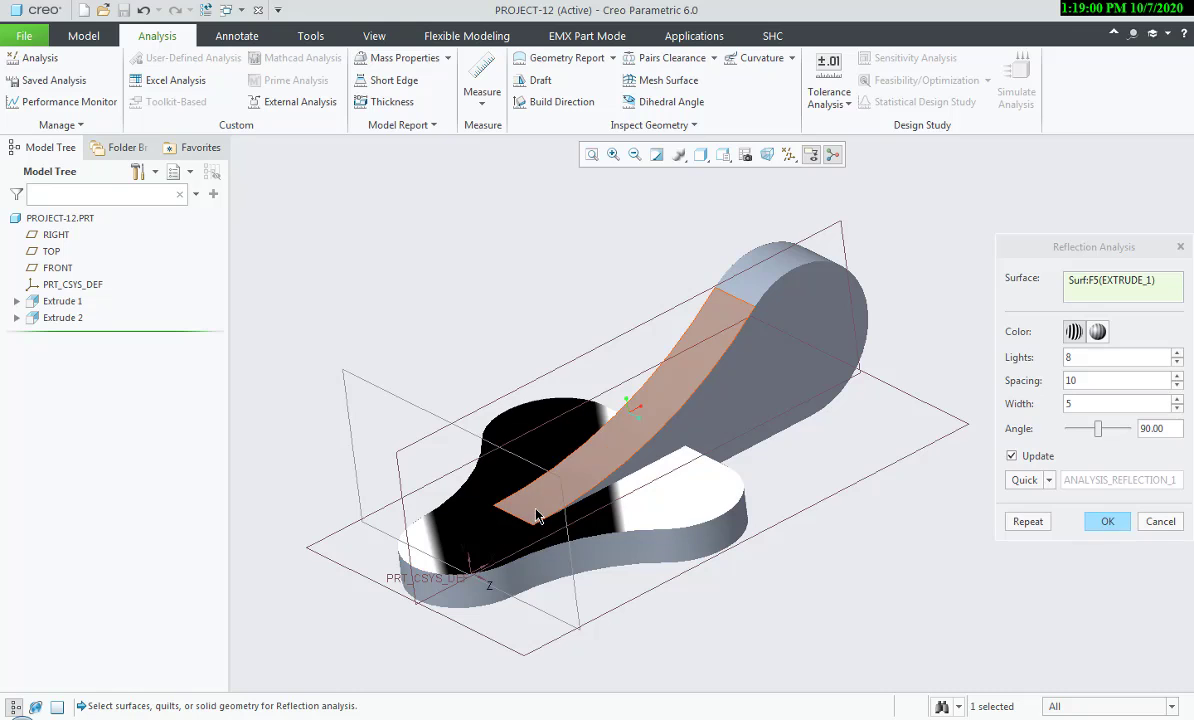
pyautogui.keyDown('ctrl'); pyautogui.click(499, 474); pyautogui.keyUp('ctrl')
pyautogui.moveTo(505, 482); pyautogui.dragTo(557, 573, button='middle')
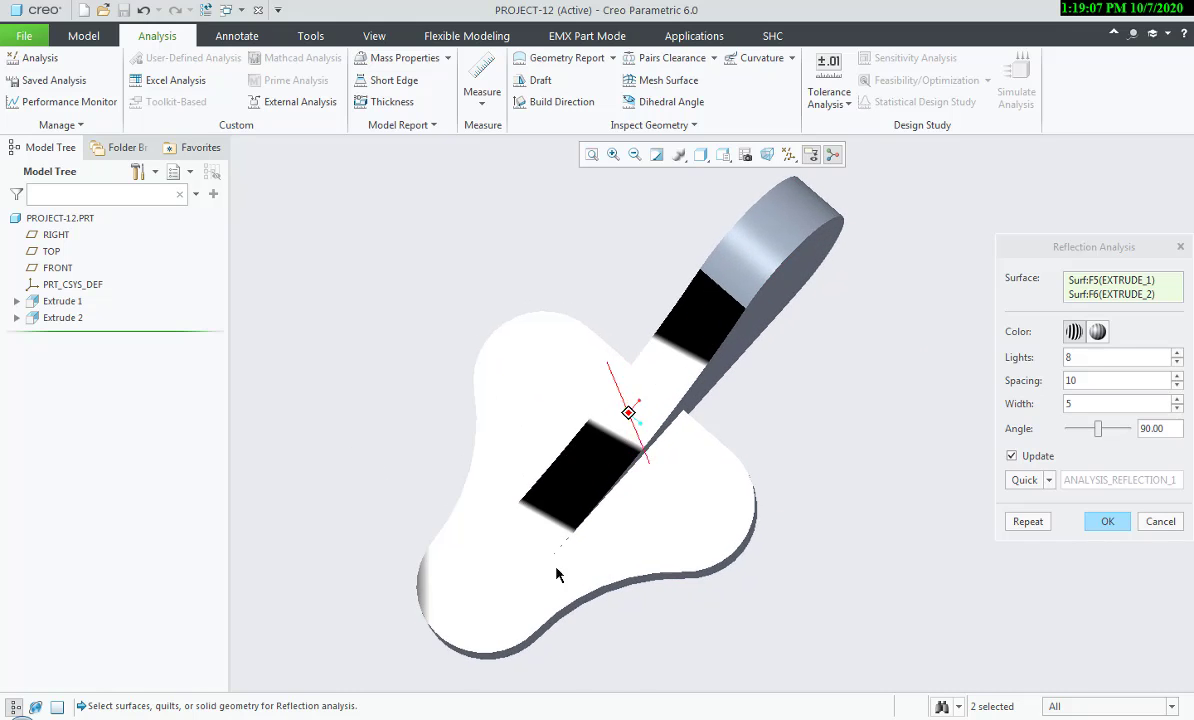
# - Switch the reflection analysis to the other colour pattern, inspect both surfaces from several angles, and close the analysis
pyautogui.click(1097, 336)
pyautogui.moveTo(766, 497)
pyautogui.mouseDown(button='middle')
pyautogui.moveTo(754, 501)
pyautogui.moveTo(760, 482)
pyautogui.moveTo(774, 504)
pyautogui.moveTo(773, 445)
pyautogui.moveTo(717, 424)
pyautogui.moveTo(672, 442)
pyautogui.moveTo(693, 496)
pyautogui.moveTo(712, 509)
pyautogui.mouseUp(button='middle')
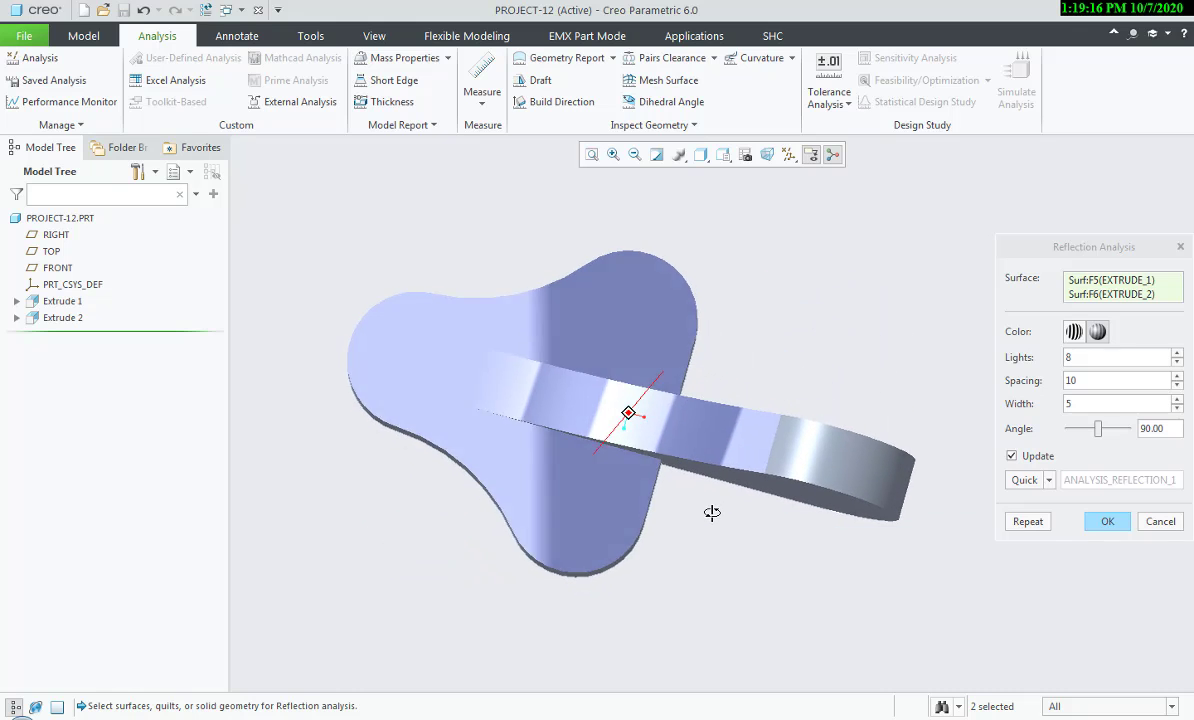
pyautogui.moveTo(461, 448); pyautogui.dragTo(477, 381, button='middle')
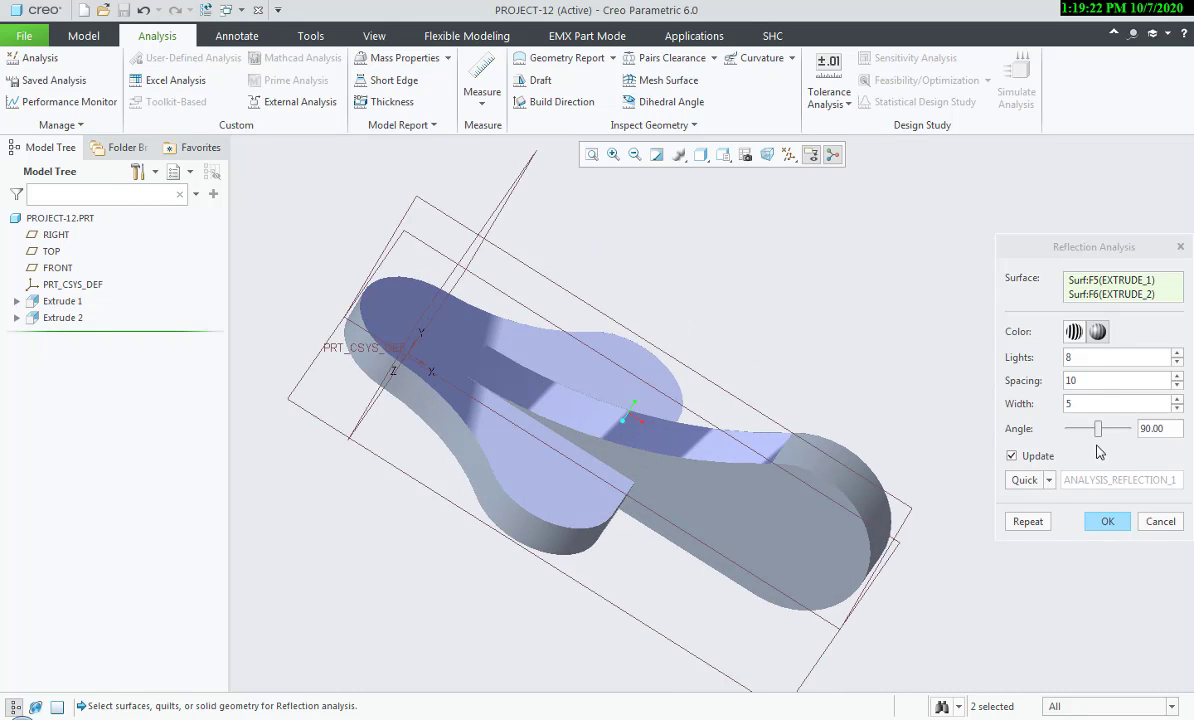
pyautogui.click(1107, 521)
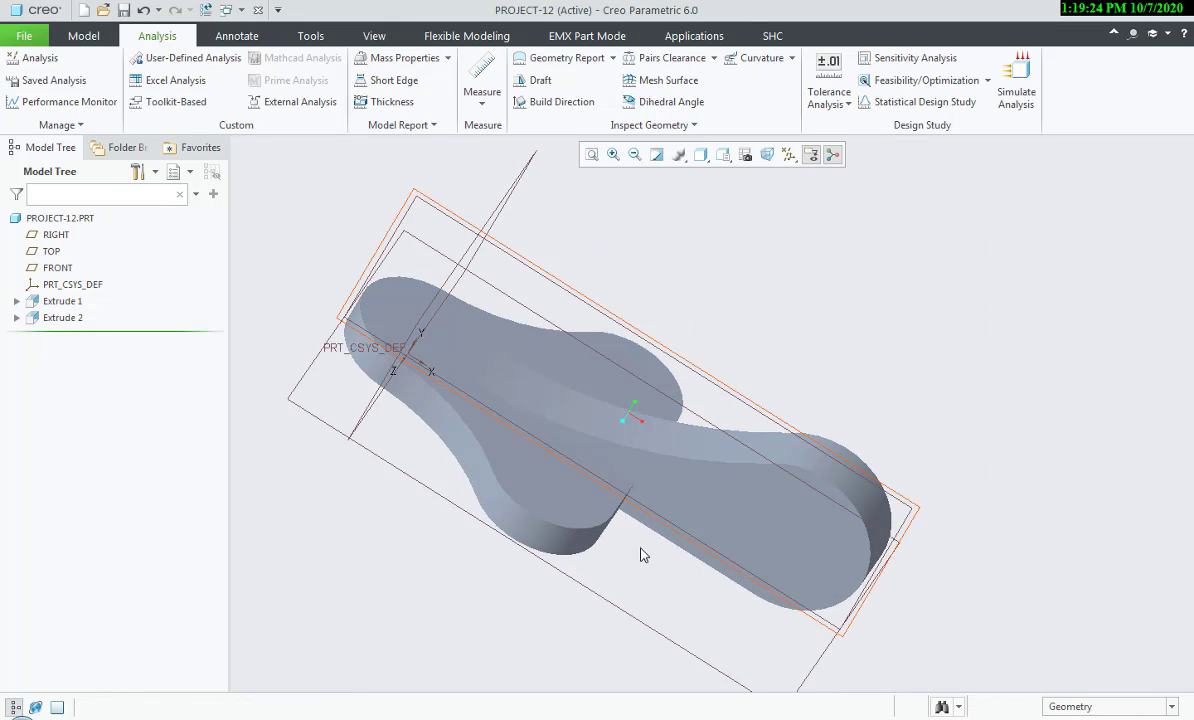
pyautogui.moveTo(642, 554)
pyautogui.mouseDown(button='middle')
pyautogui.moveTo(685, 432)
pyautogui.moveTo(694, 550)
pyautogui.moveTo(736, 539)
pyautogui.moveTo(650, 704)
pyautogui.mouseUp(button='middle')
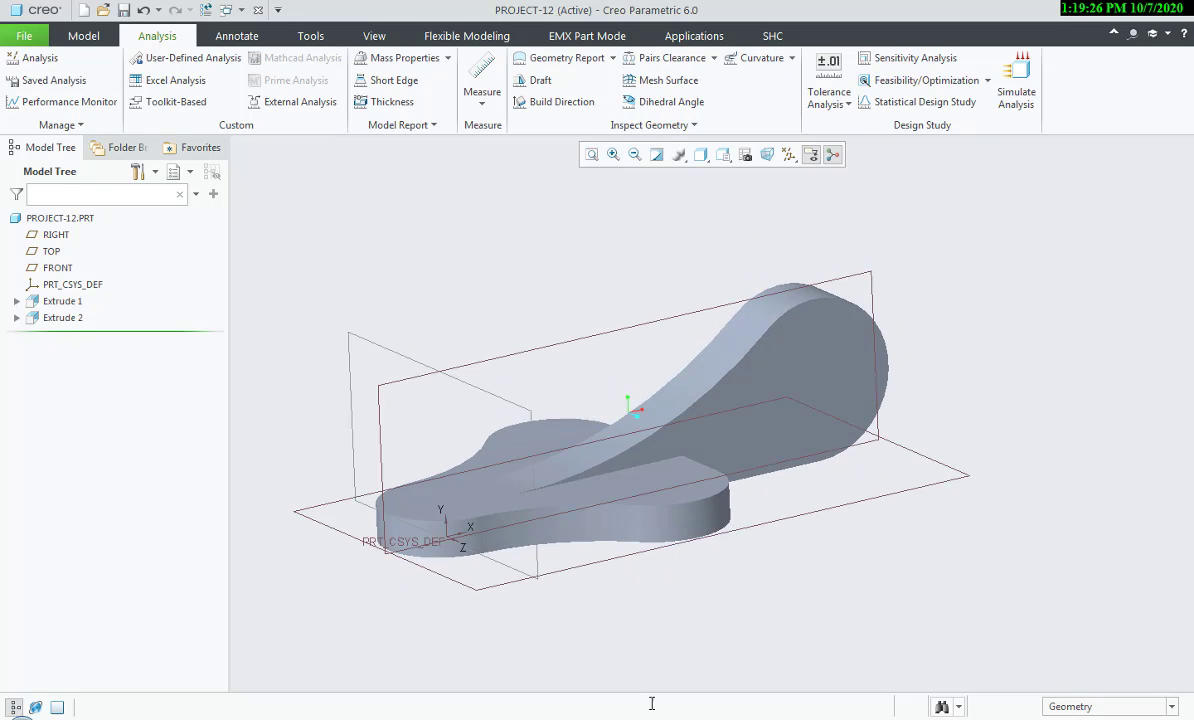
# - Check the hole layout on the PDF drawing and return to the part's modelling commands
pyautogui.hotkey('alt', 'Tab')
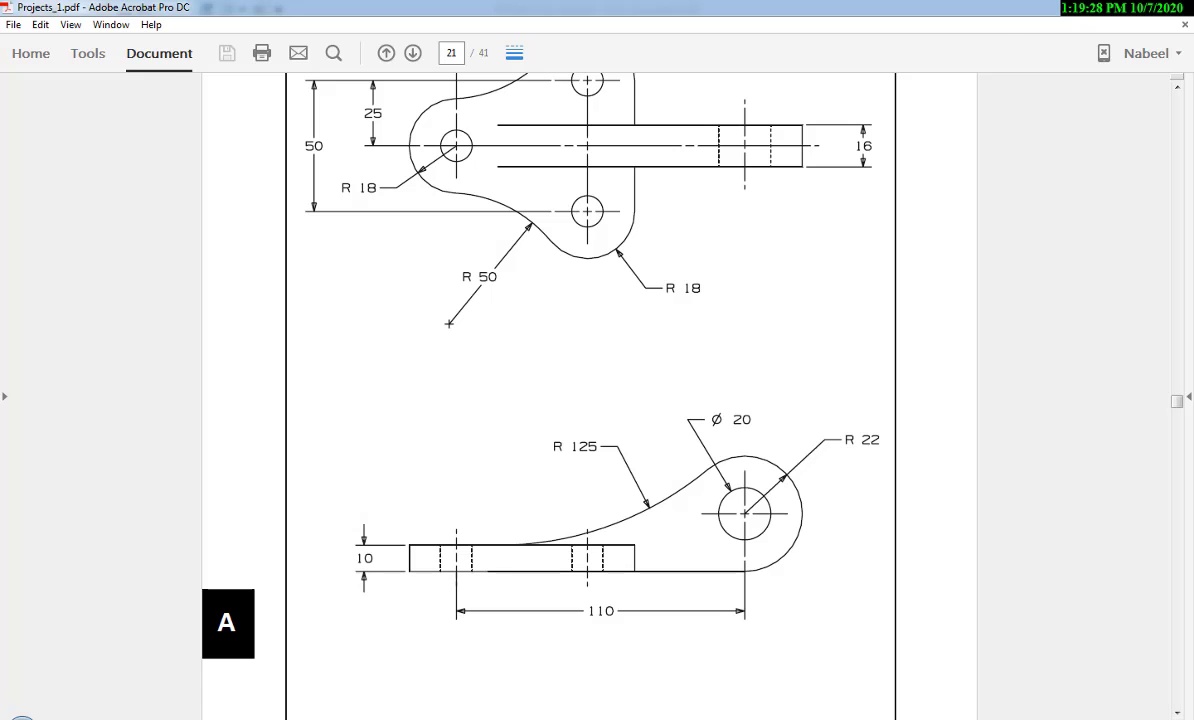
pyautogui.hotkey('alt', 'Tab')
pyautogui.click(84, 36)
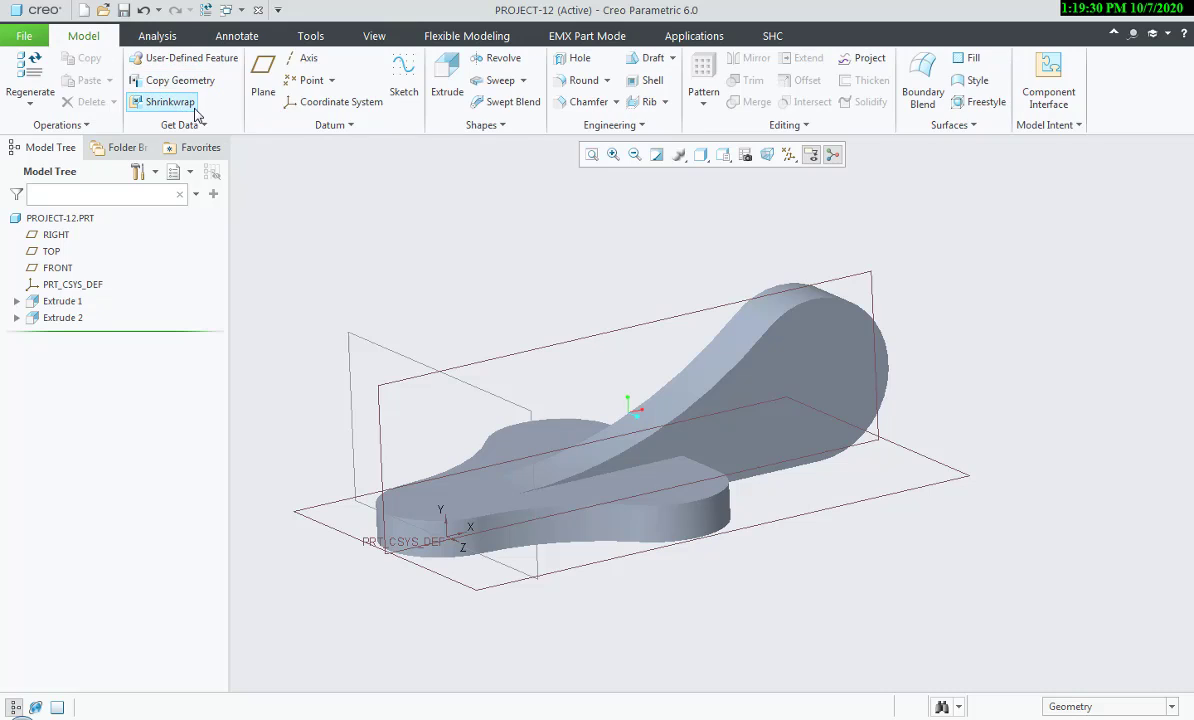
pyautogui.click(498, 58)
pyautogui.click(868, 92)
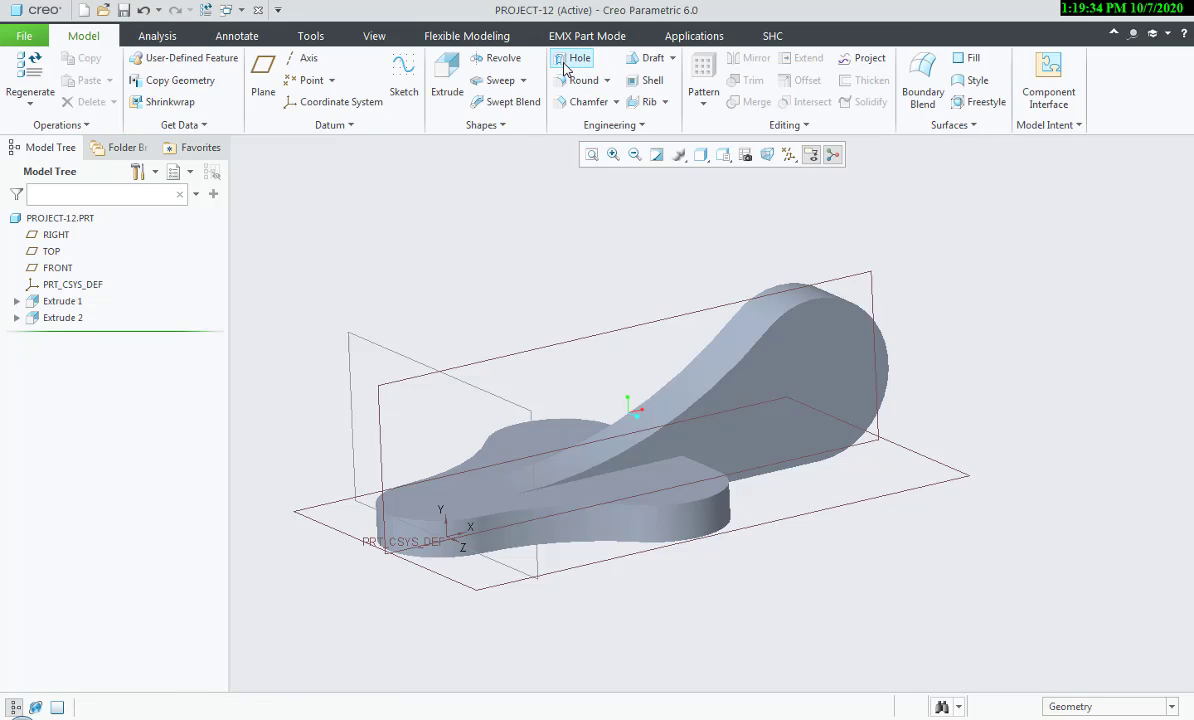
pyautogui.click(558, 59)
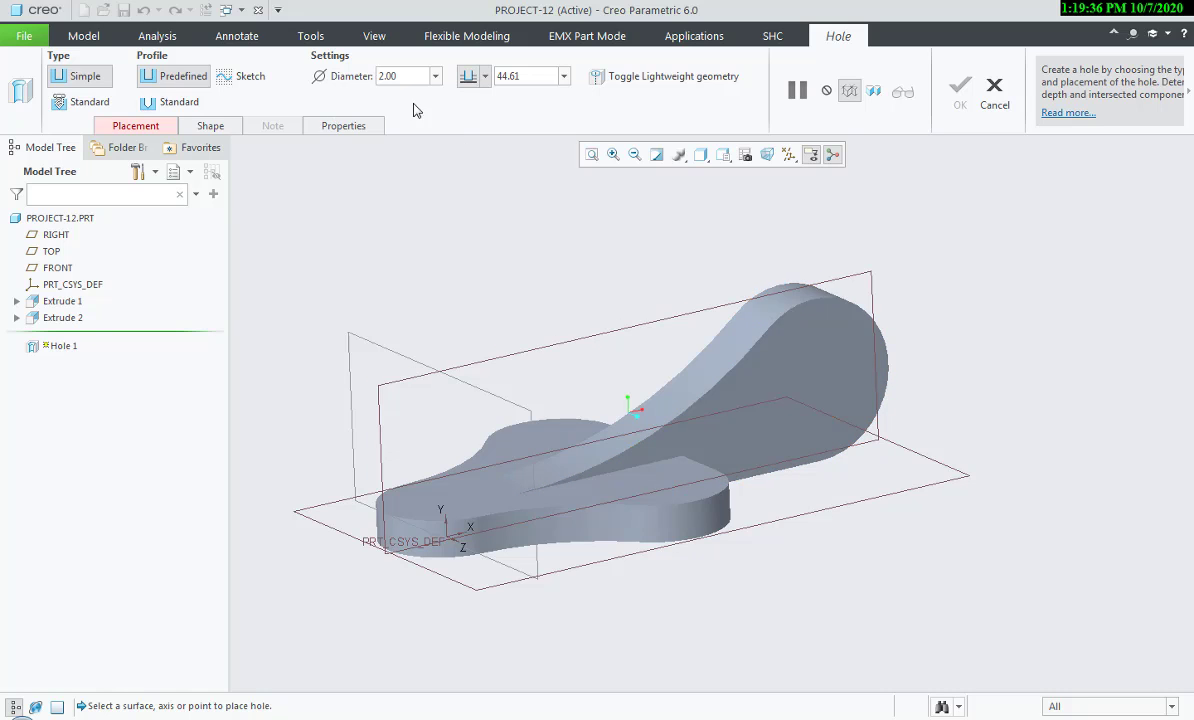
pyautogui.click(994, 92)
# - Create datum axes through the rounded surfaces of the base plate's lobe at the origin and one side lobe
pyautogui.click(301, 58)
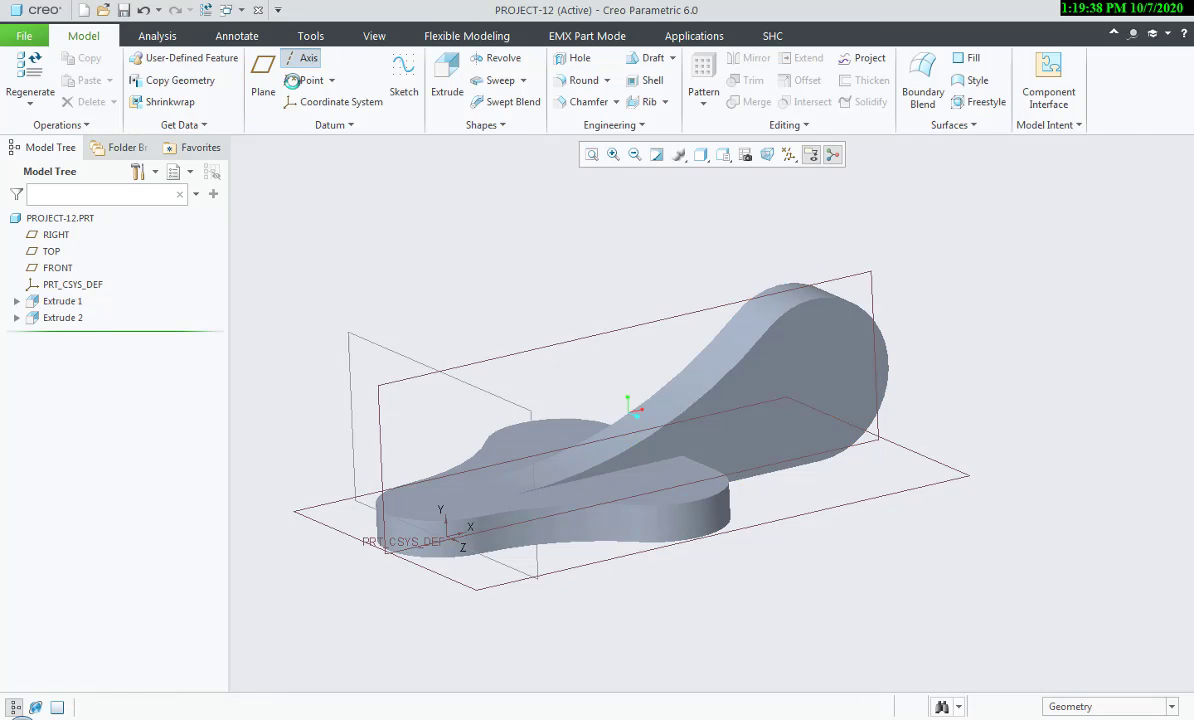
pyautogui.click(401, 536)
pyautogui.middleClick(329, 596)
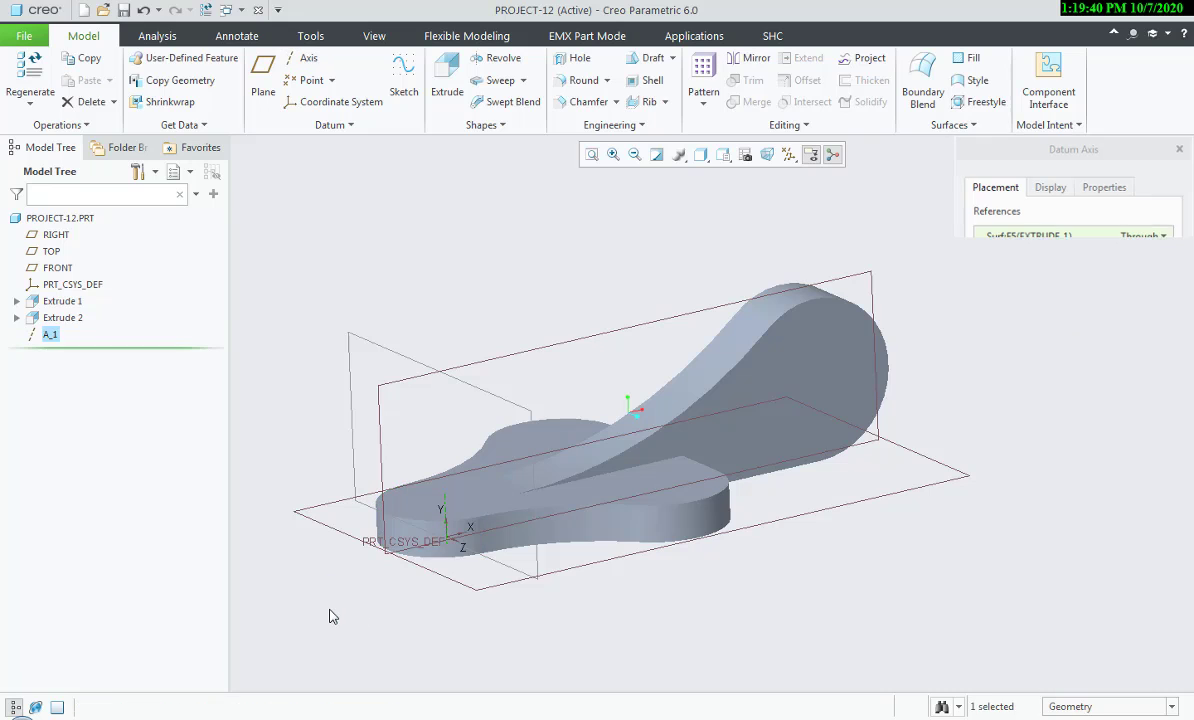
pyautogui.click(301, 58)
pyautogui.click(690, 528)
pyautogui.middleClick(715, 617)
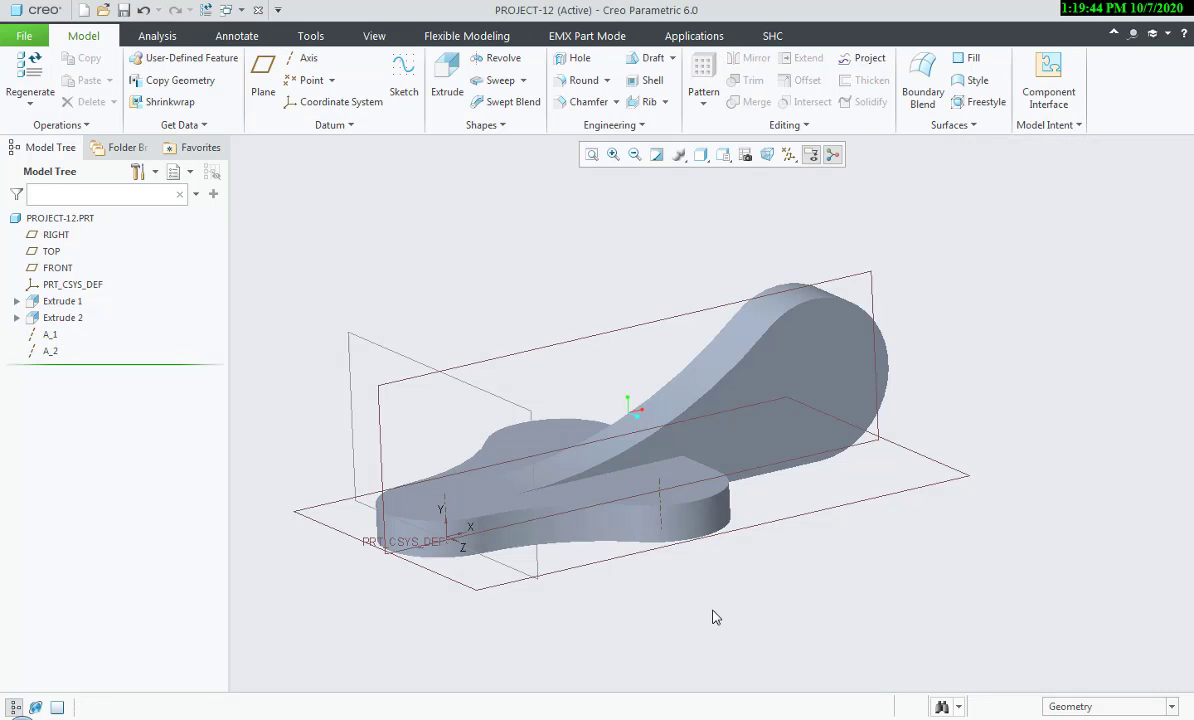
# - Create datum axes through the lug's rounded end and the base plate's remaining side lobe
pyautogui.click(301, 58)
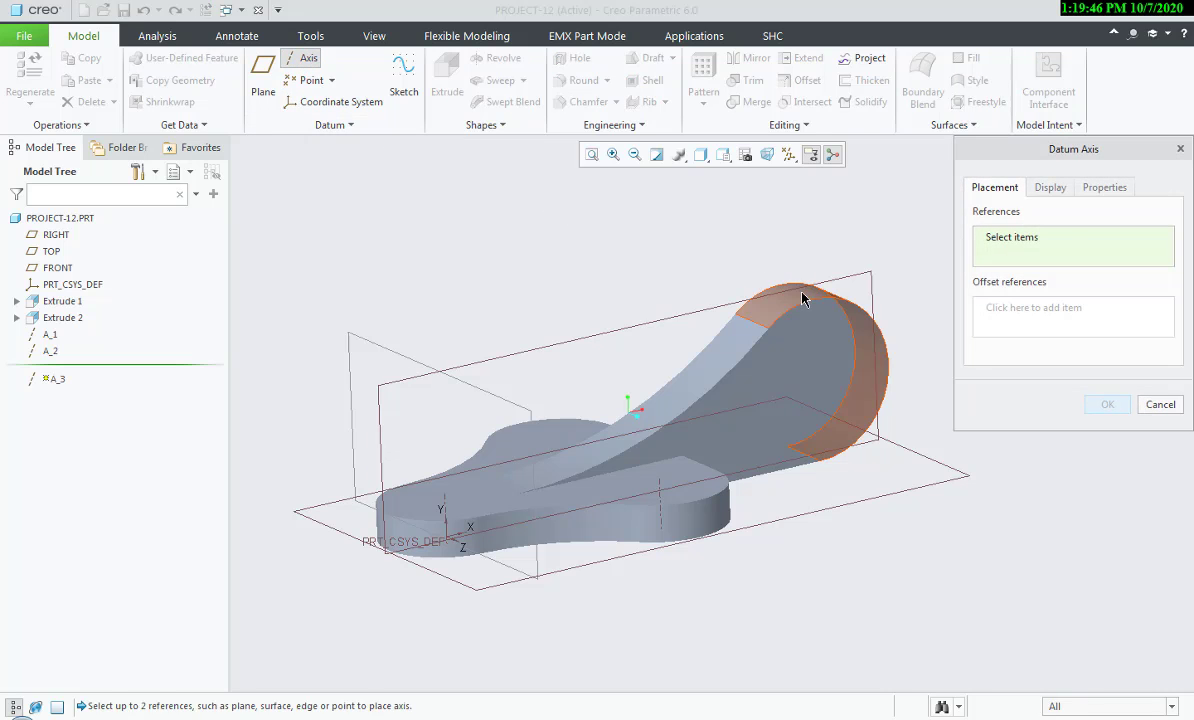
pyautogui.click(805, 294)
pyautogui.middleClick(924, 524)
pyautogui.moveTo(693, 472); pyautogui.dragTo(690, 560, button='middle')
pyautogui.click(301, 58)
pyautogui.click(522, 300)
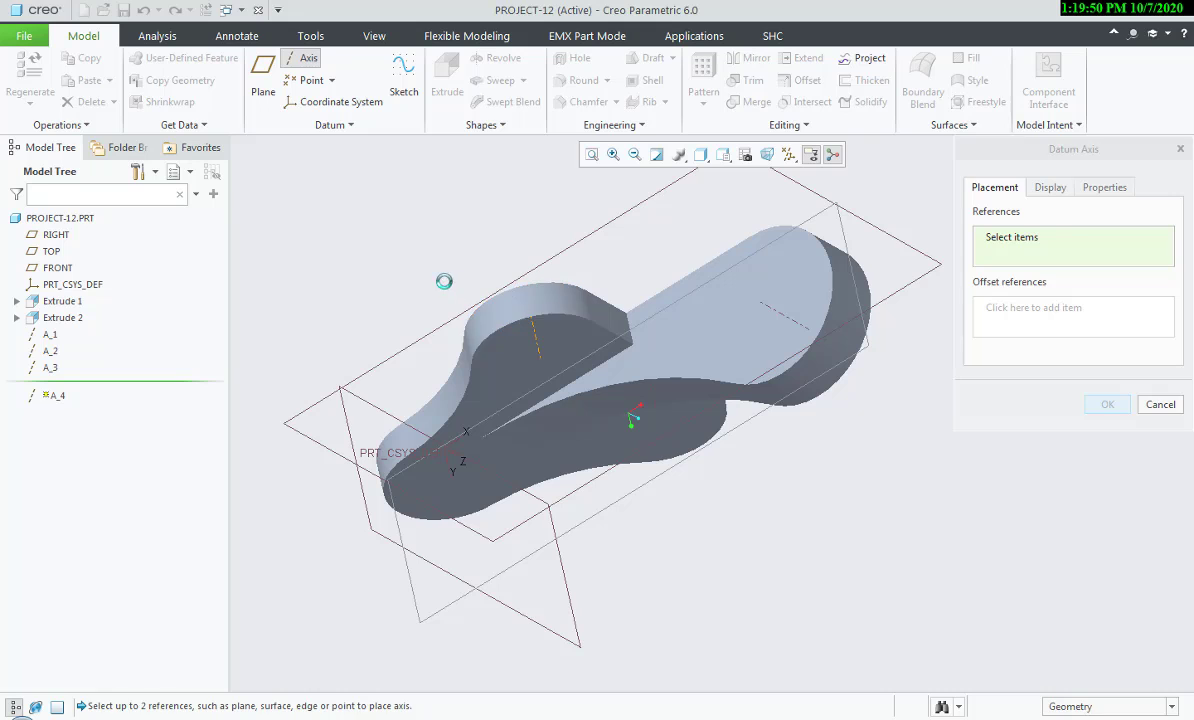
pyautogui.middleClick(447, 284)
pyautogui.click(447, 284)
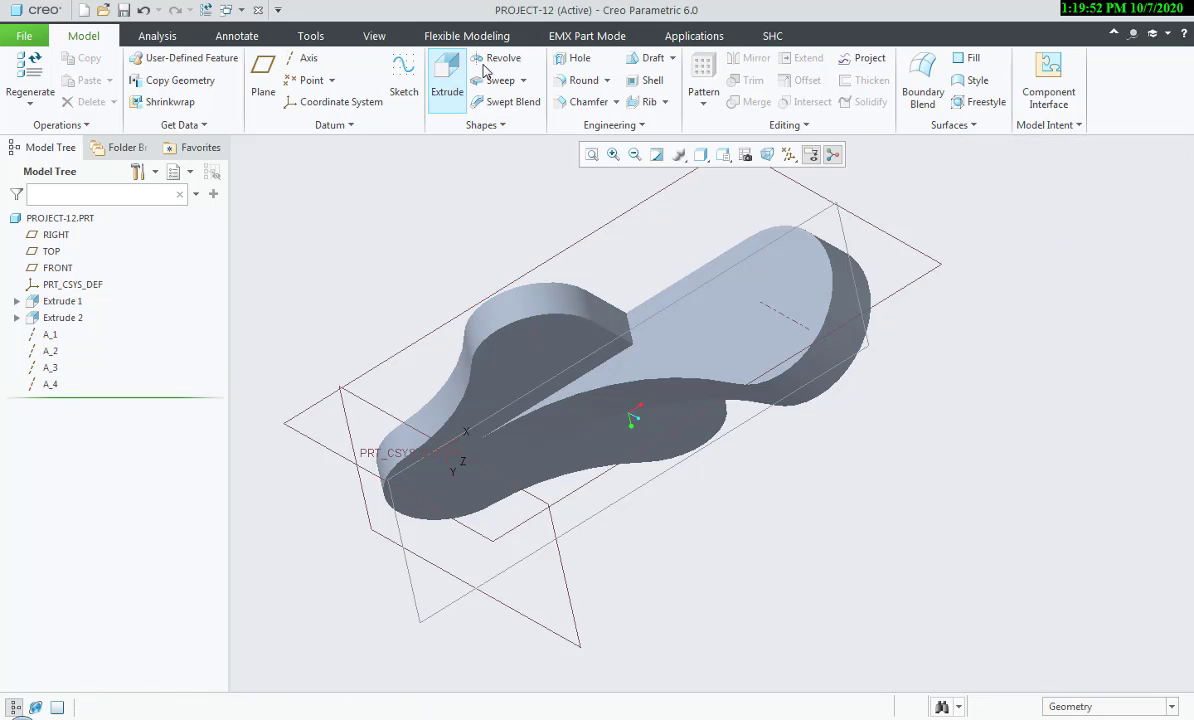
# - Create a 20 mm diameter hole on the lug's side face, centred on the datum axis of its rounded end
pyautogui.click(577, 58)
pyautogui.click(770, 313)
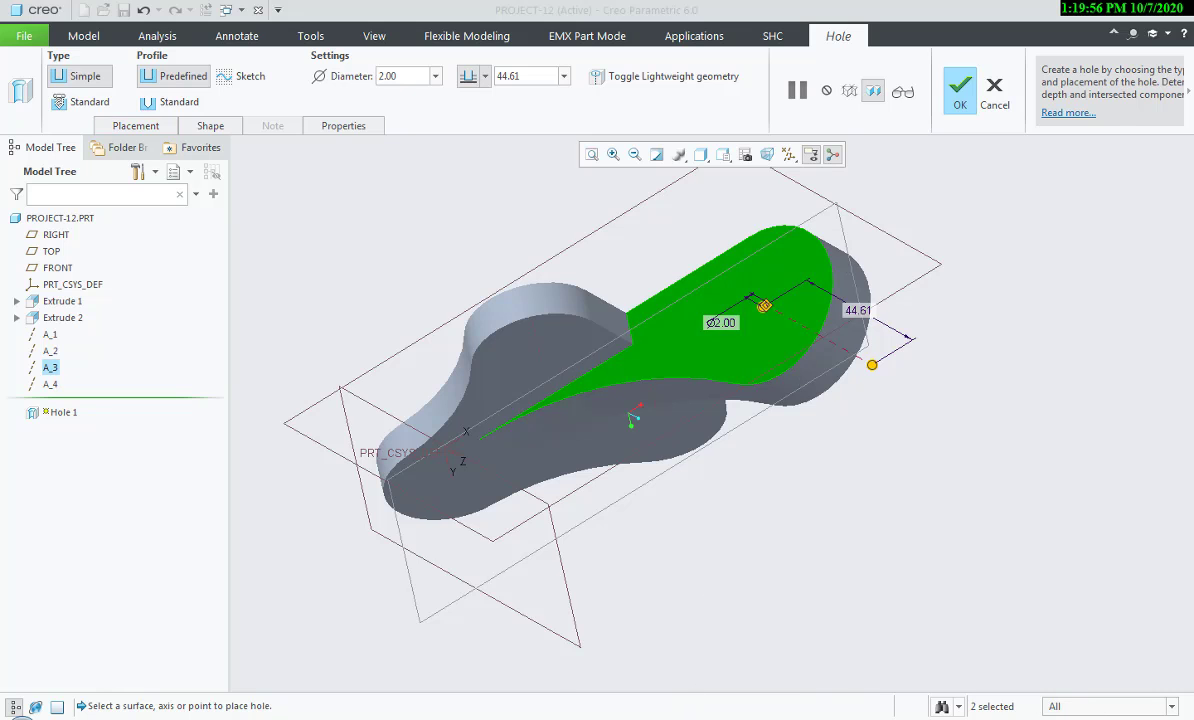
pyautogui.hotkey('alt', 'Tab')
pyautogui.hotkey('alt', 'Tab')
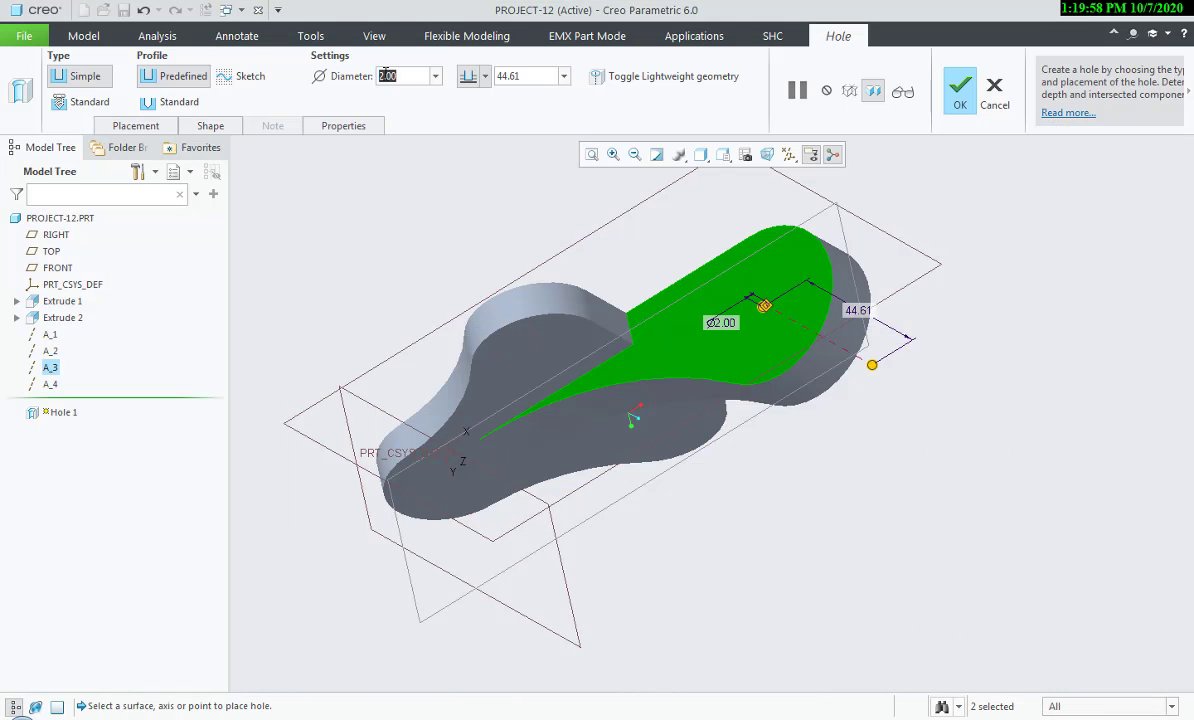
pyautogui.write('30')
pyautogui.press('Return')
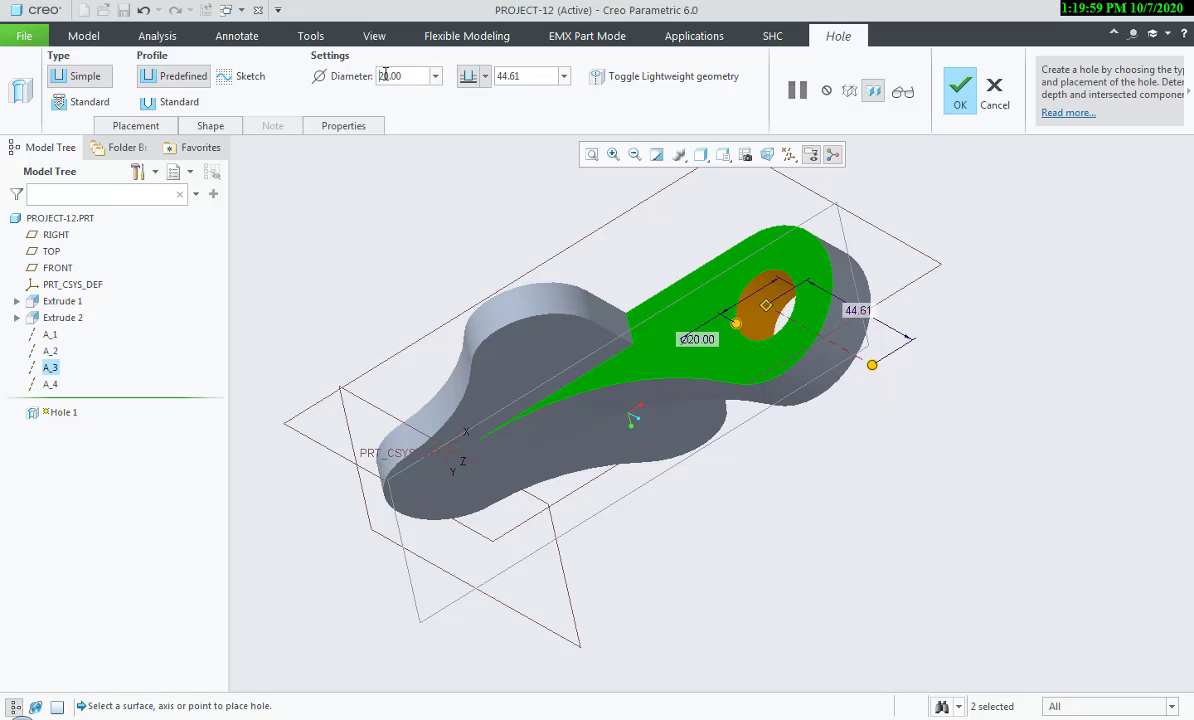
pyautogui.middleClick(719, 467)
# - Check the diameter of the three base plate holes on the PDF drawing
pyautogui.hotkey('alt', 'Tab')
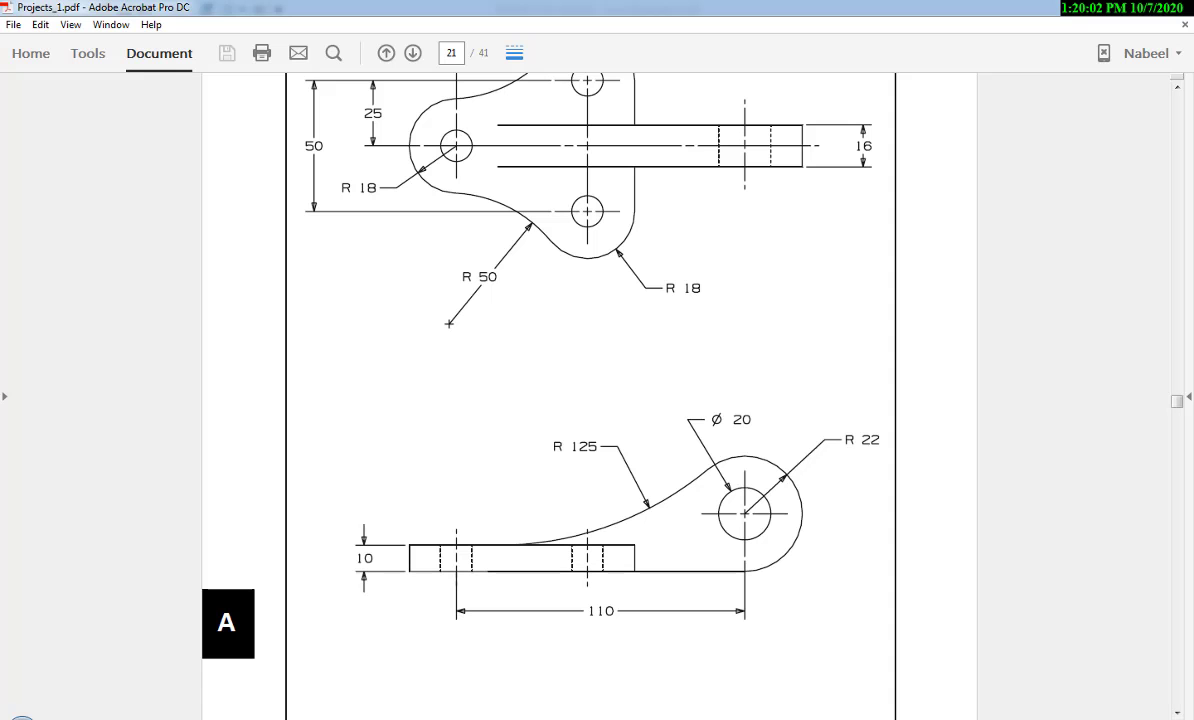
pyautogui.scroll(1, 510, 330)
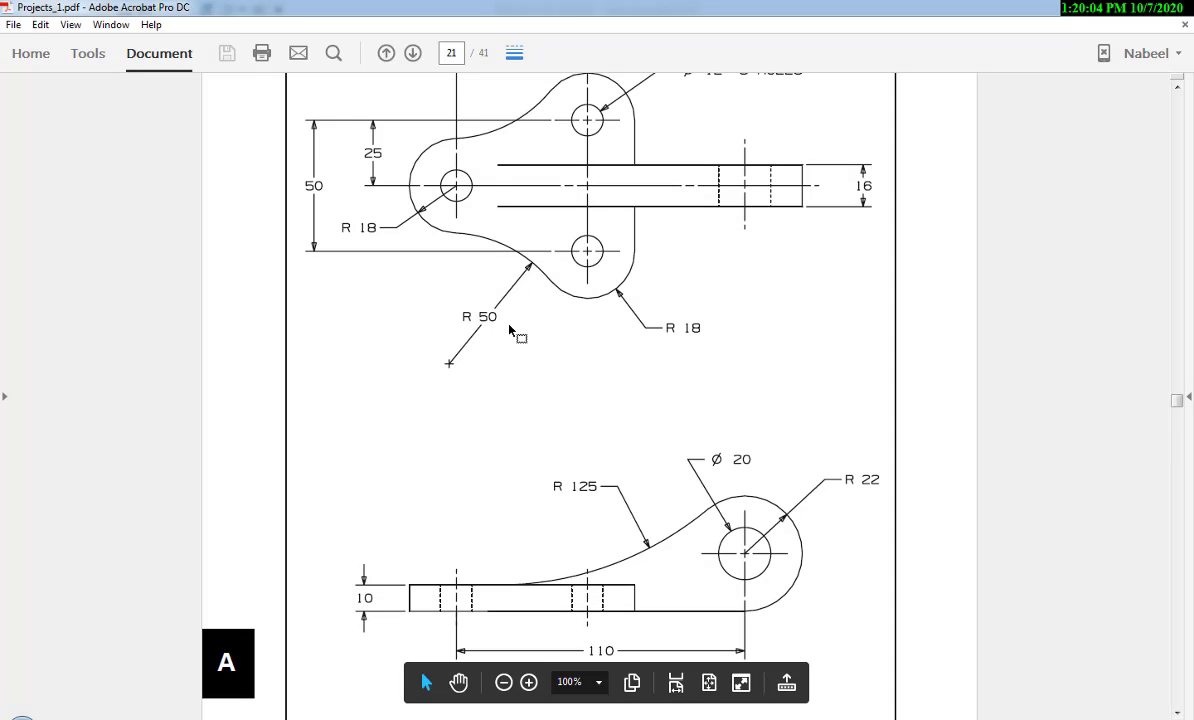
pyautogui.scroll(2, 510, 331)
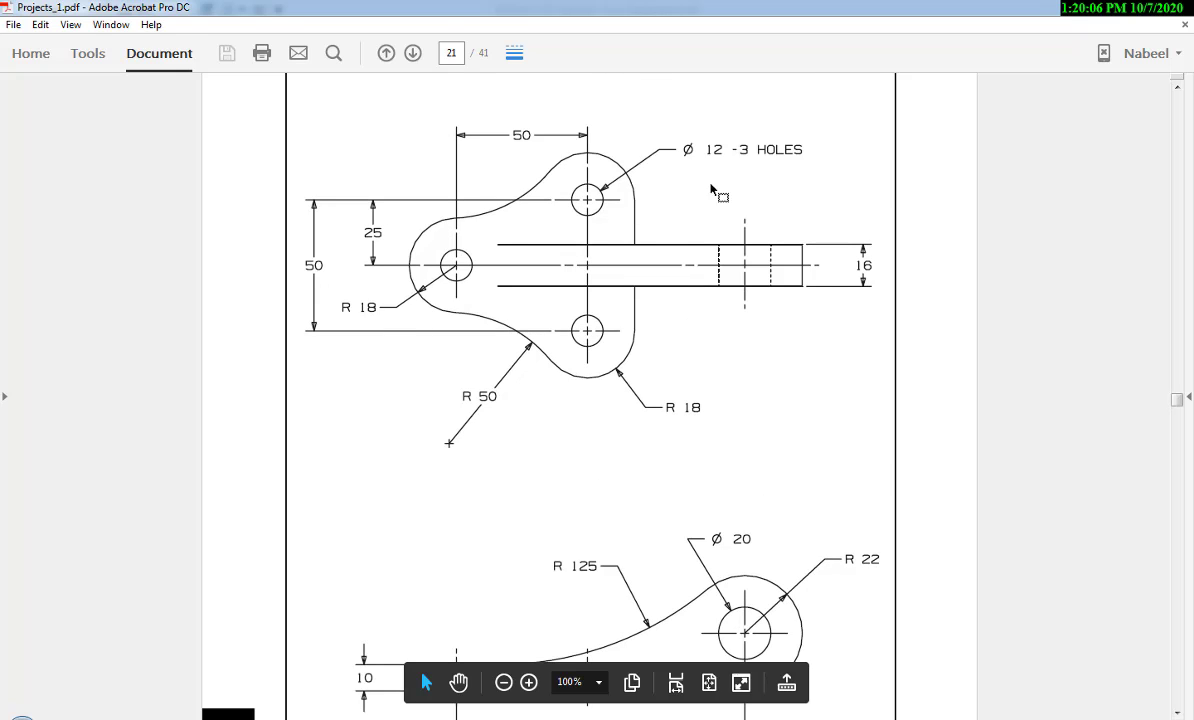
pyautogui.hotkey('alt', 'Tab')
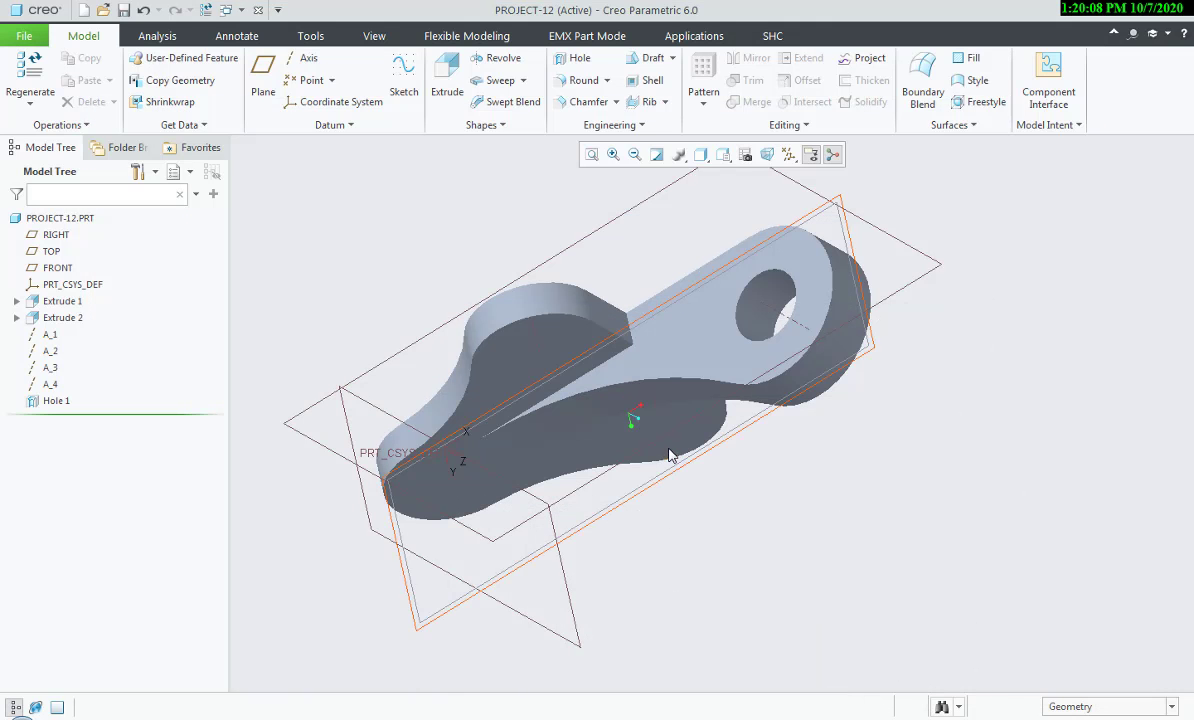
# - Create a 12 mm diameter hole on the base plate's top face, centred on datum axis A_2 of the side lobe
pyautogui.moveTo(604, 462); pyautogui.dragTo(600, 330, button='middle')
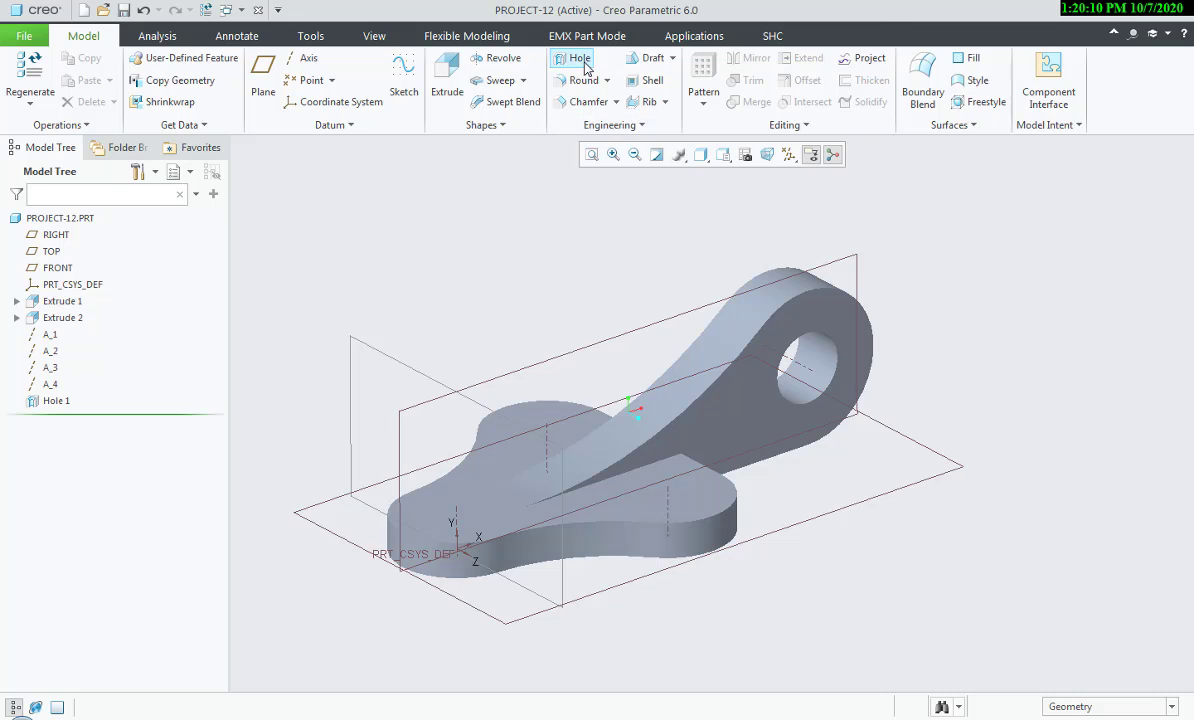
pyautogui.click(577, 58)
pyautogui.click(667, 505)
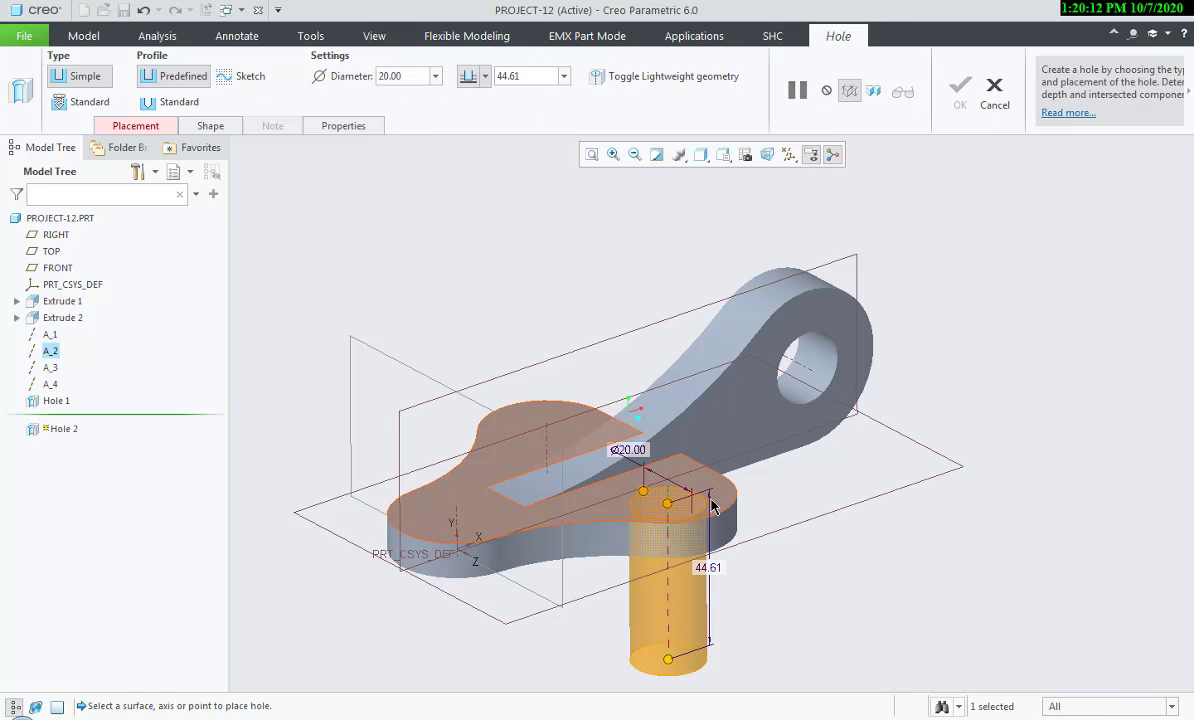
pyautogui.keyDown('ctrl'); pyautogui.click(716, 507); pyautogui.keyUp('ctrl')
pyautogui.doubleClick(415, 76)
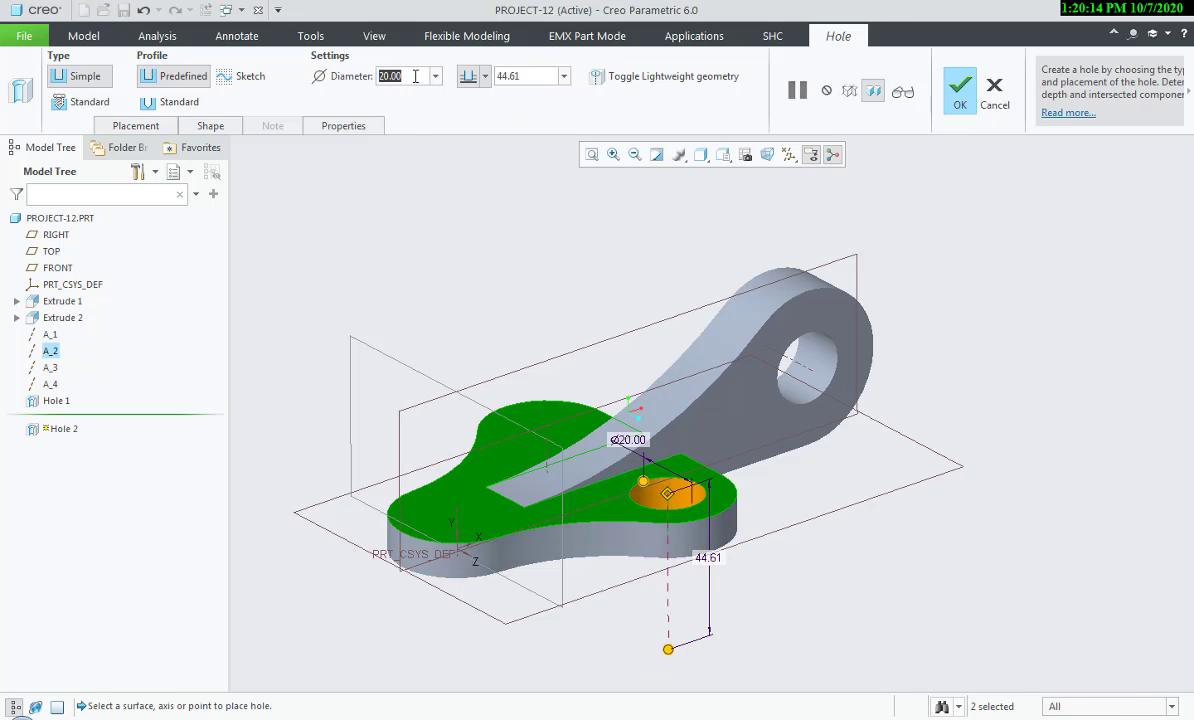
pyautogui.write('12')
pyautogui.press('Return')
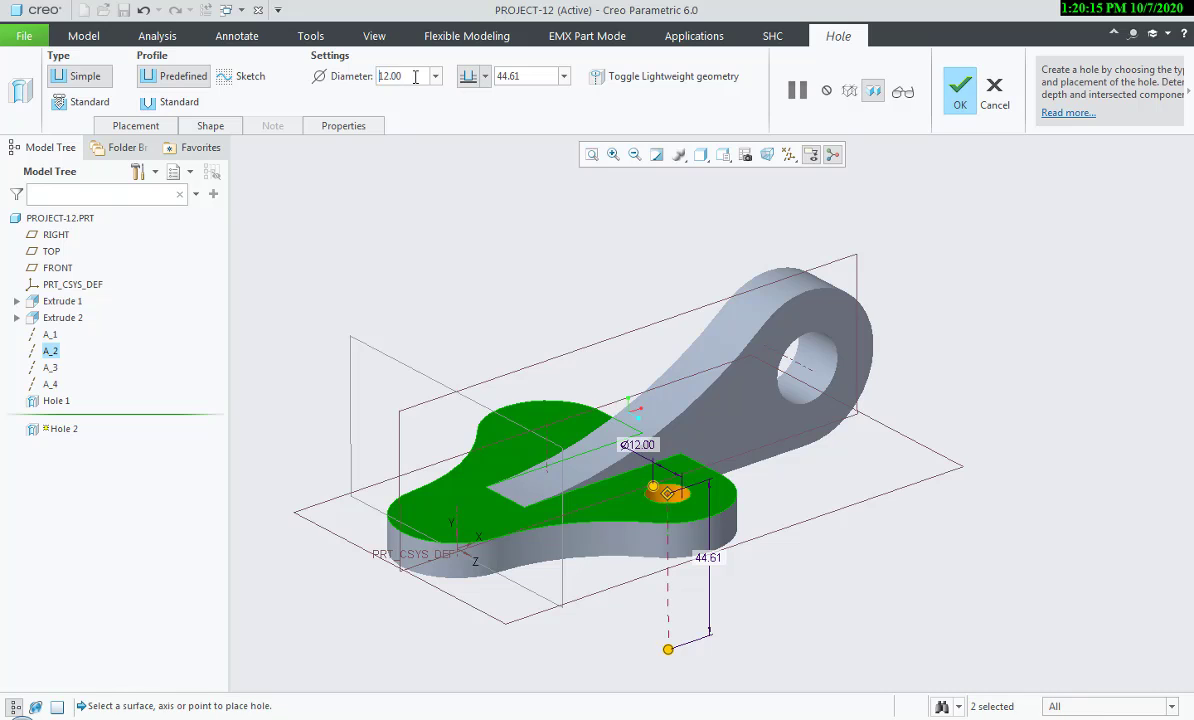
pyautogui.middleClick(476, 250)
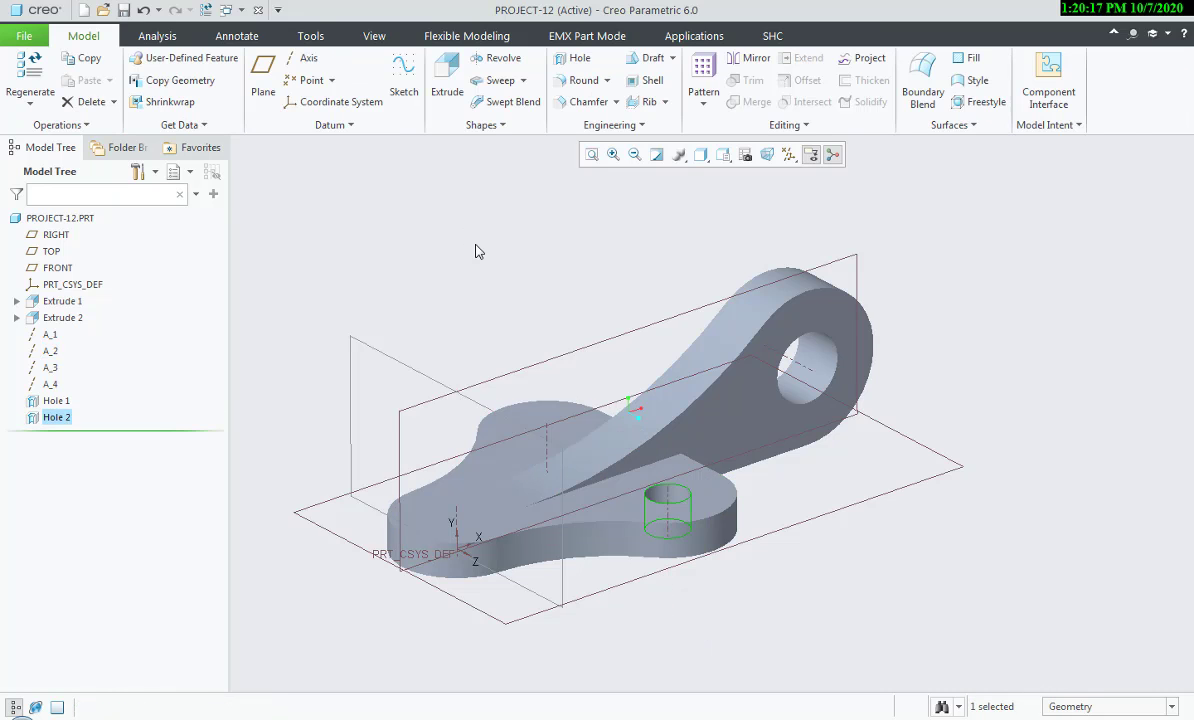
# - Mirror the side lobe's 12 mm hole about the FRONT plane onto the opposite lobe
pyautogui.click(55, 417)
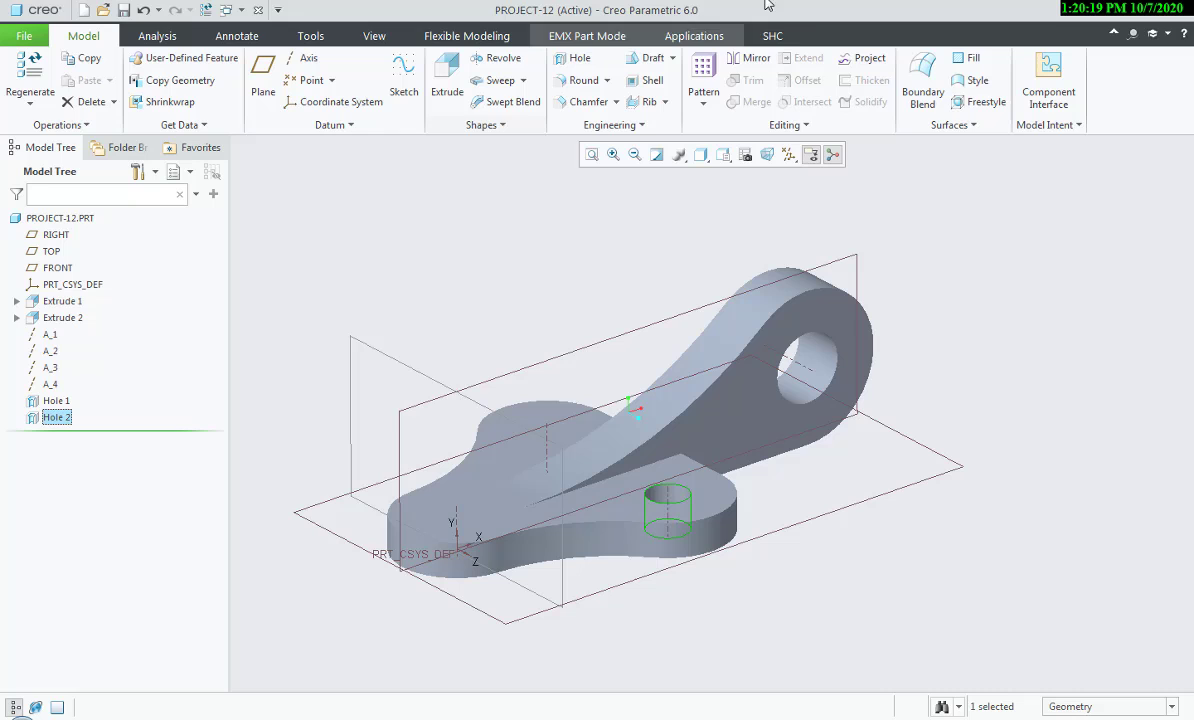
pyautogui.click(755, 59)
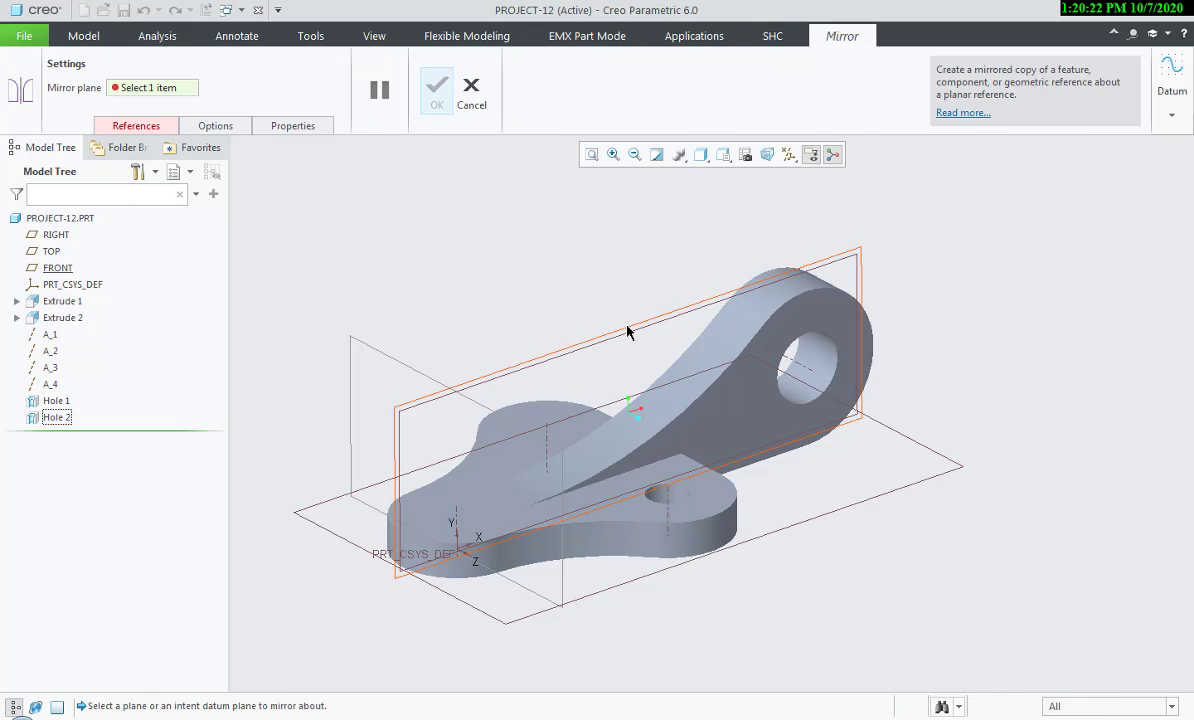
pyautogui.click(589, 307)
pyautogui.middleClick(589, 291)
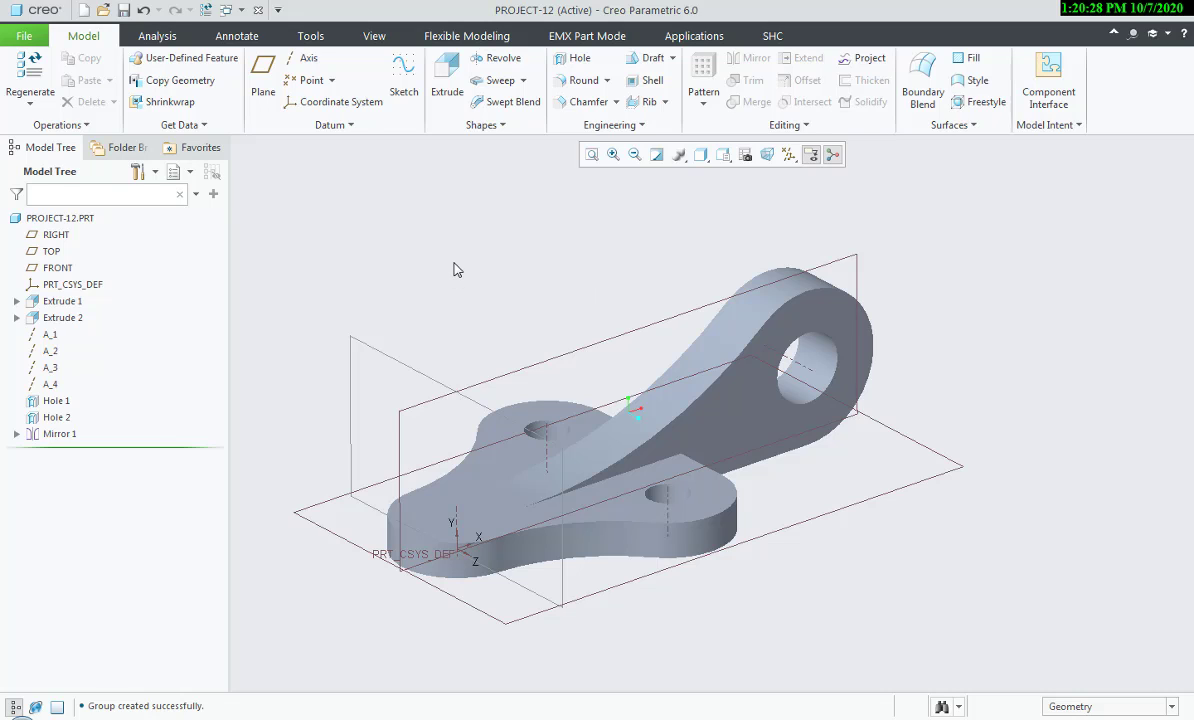
# - Create a 12 mm diameter hole on the base plate's top face, centred on the datum axis of the lobe at the origin
pyautogui.click(573, 58)
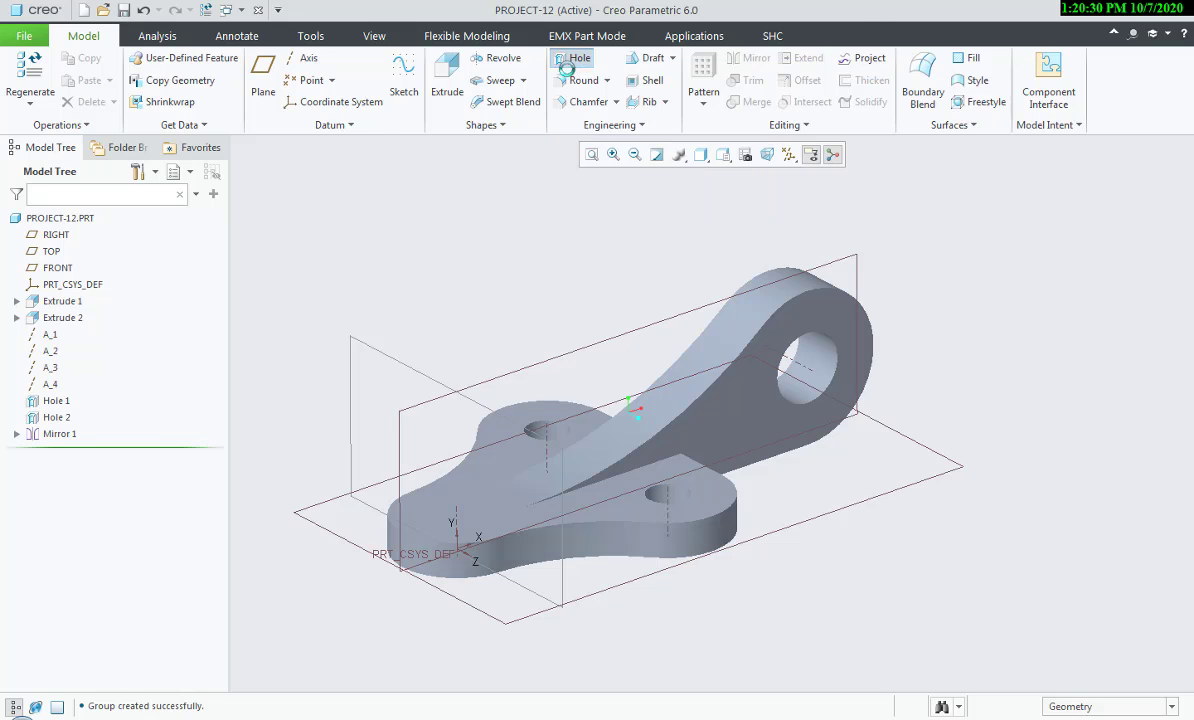
pyautogui.click(455, 517)
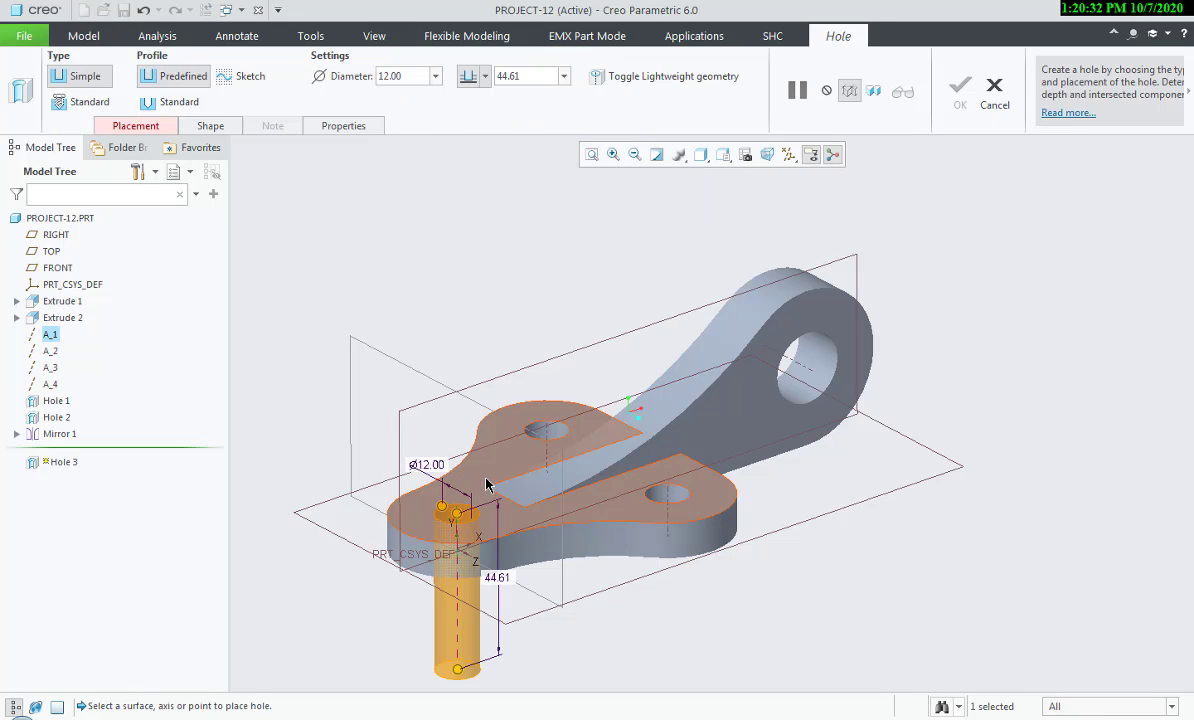
pyautogui.keyDown('ctrl'); pyautogui.click(487, 480); pyautogui.keyUp('ctrl')
pyautogui.middleClick(430, 328)
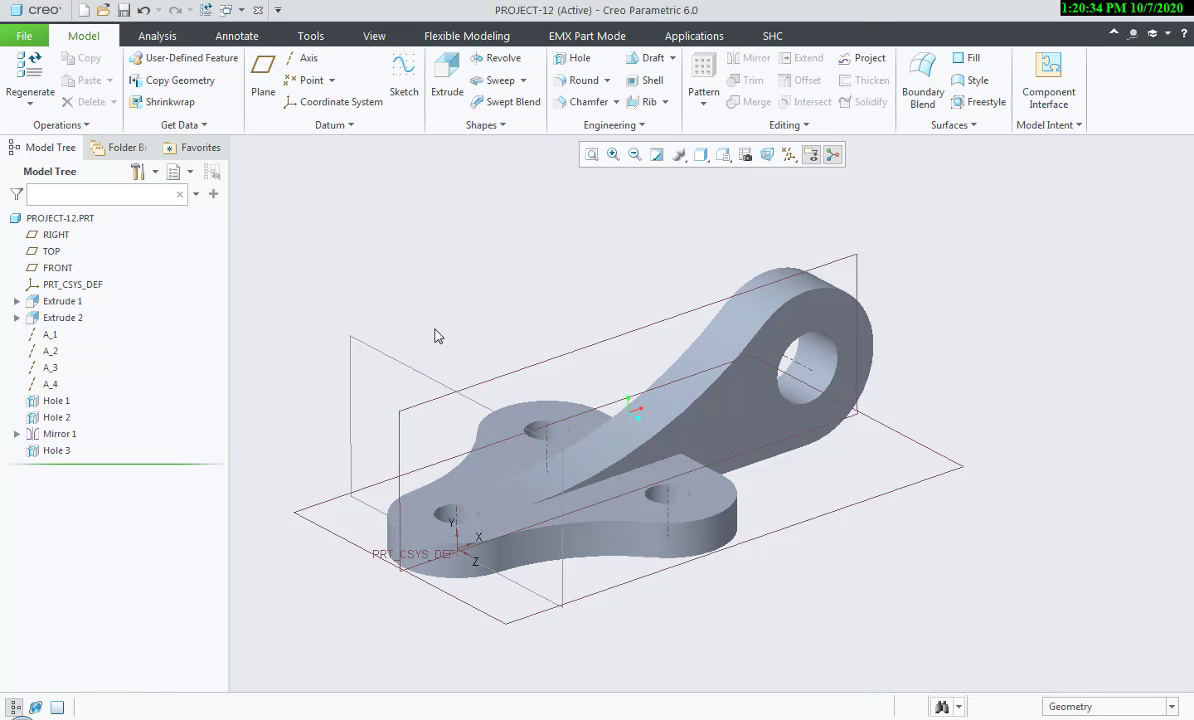
pyautogui.hotkey('ctrl', 'd')
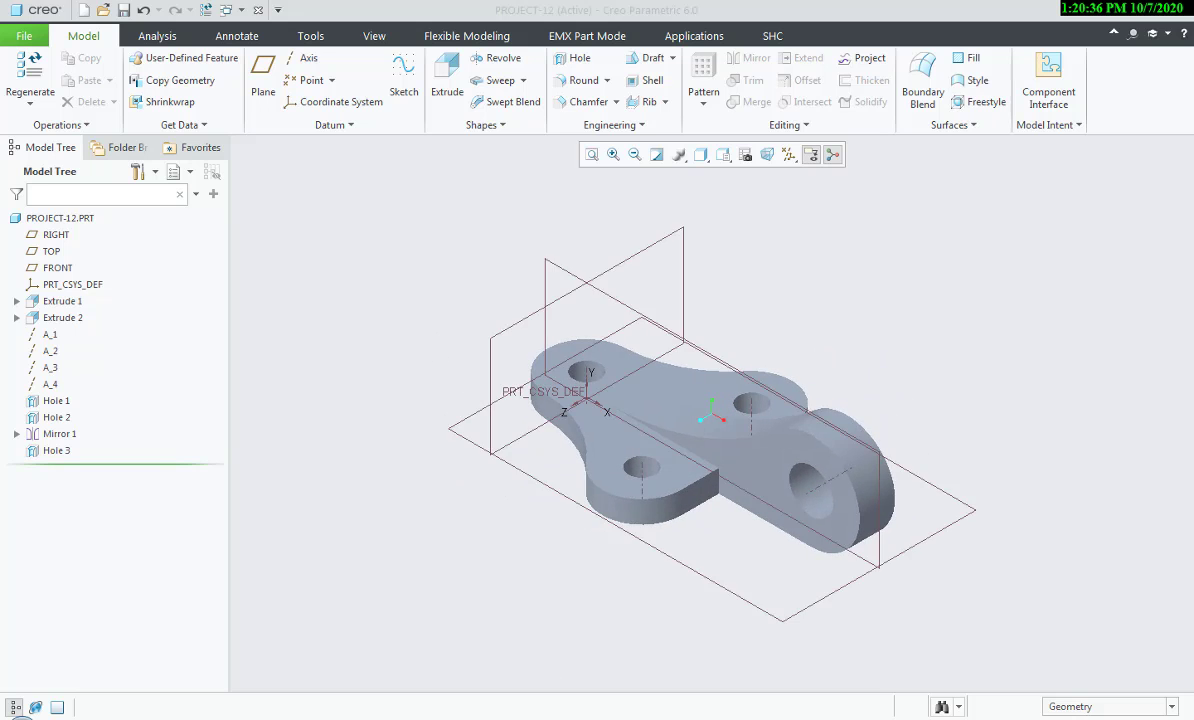
# - Switch to Adobe Acrobat and compare the modelled bracket with the views on page 21 of the PDF drawing
pyautogui.hotkey('alt', 'Tab')
pyautogui.hotkey('alt', 'Tab')
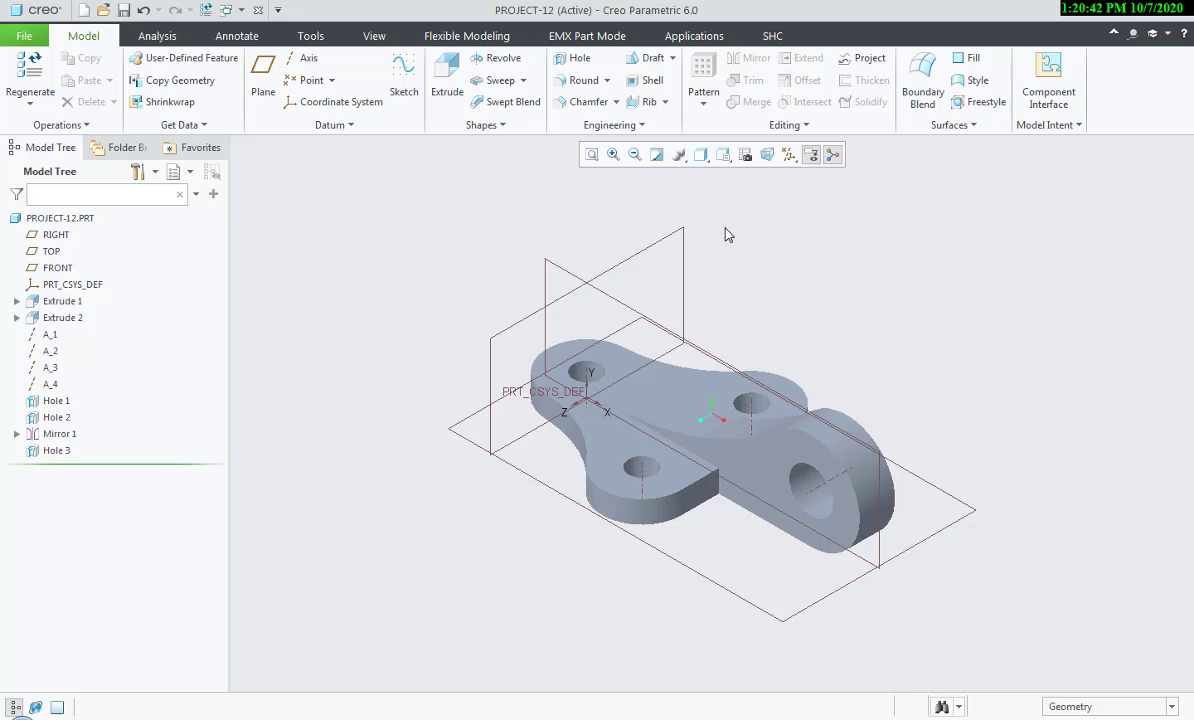
pyautogui.hotkey('alt', 'Tab')
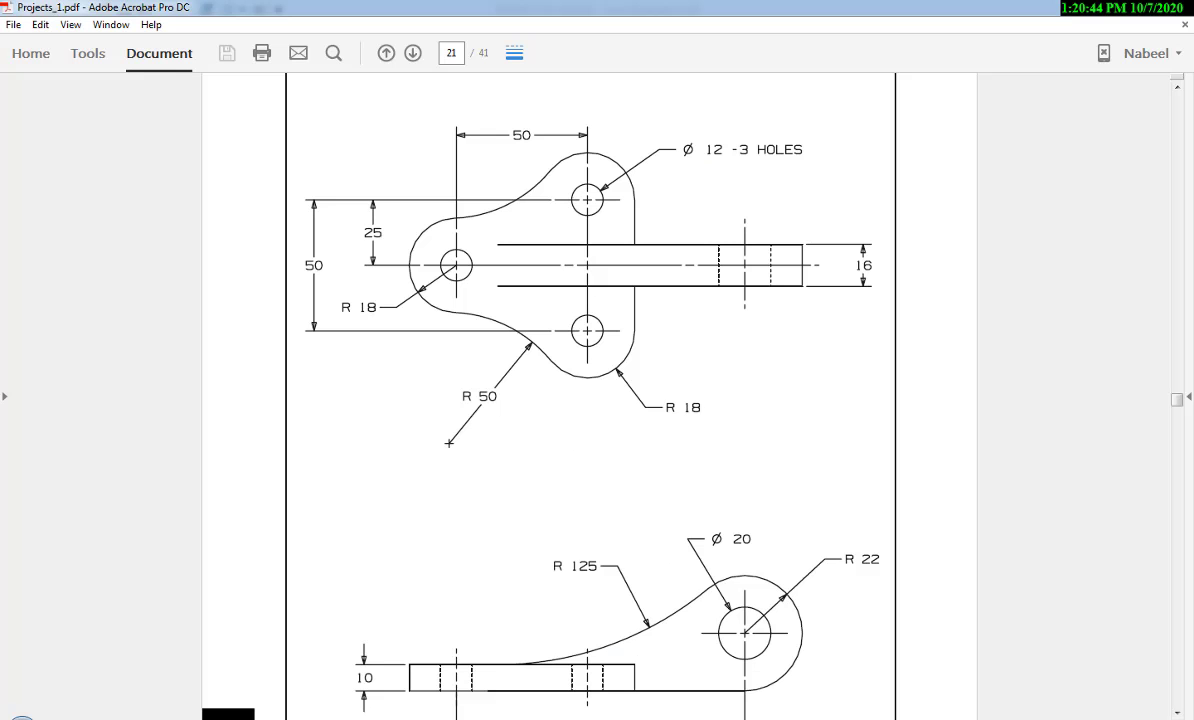
pyautogui.scroll(10, 645, 510)
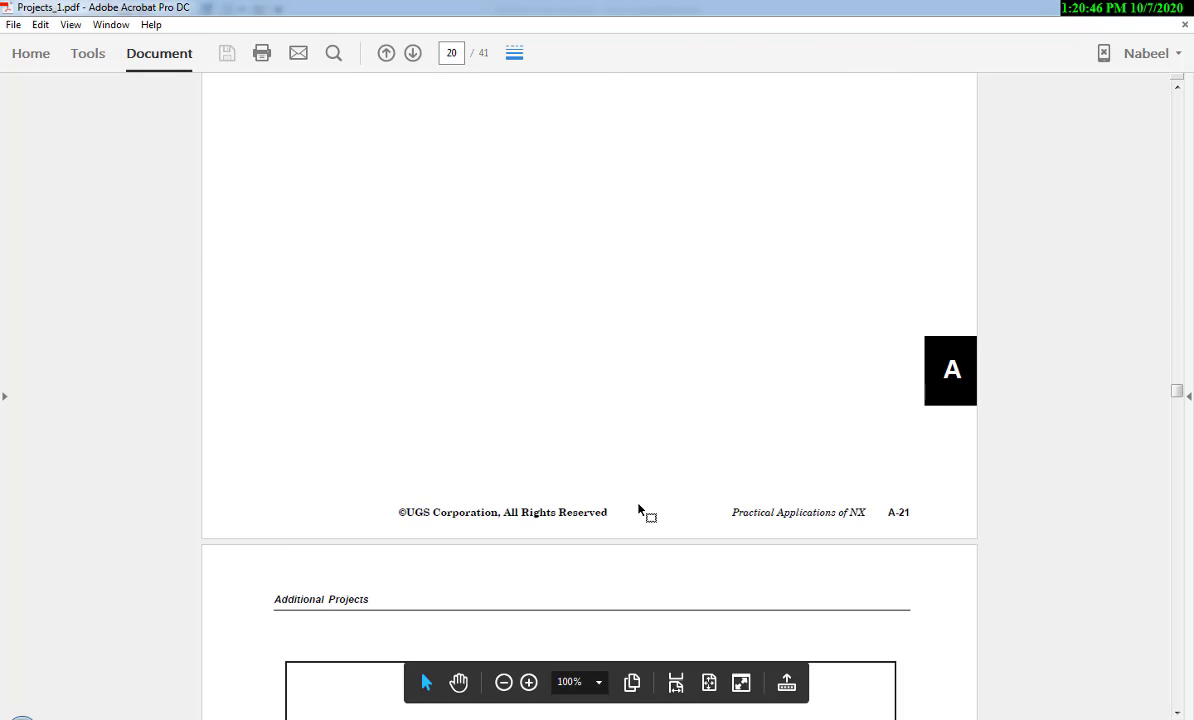
pyautogui.scroll(-5, 640, 510)
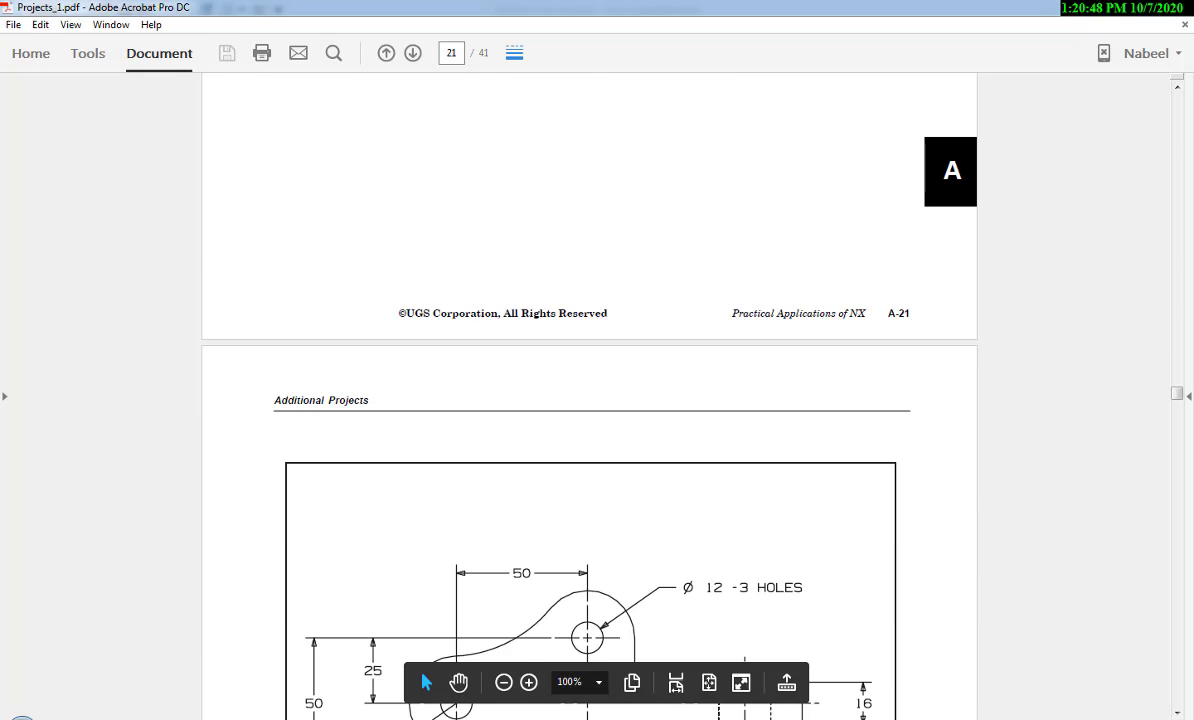
pyautogui.hotkey('alt', 'Tab')
# - Try to reorient the model with Dynamic orient by spinning it about the vertical screen axis
pyautogui.click(723, 154)
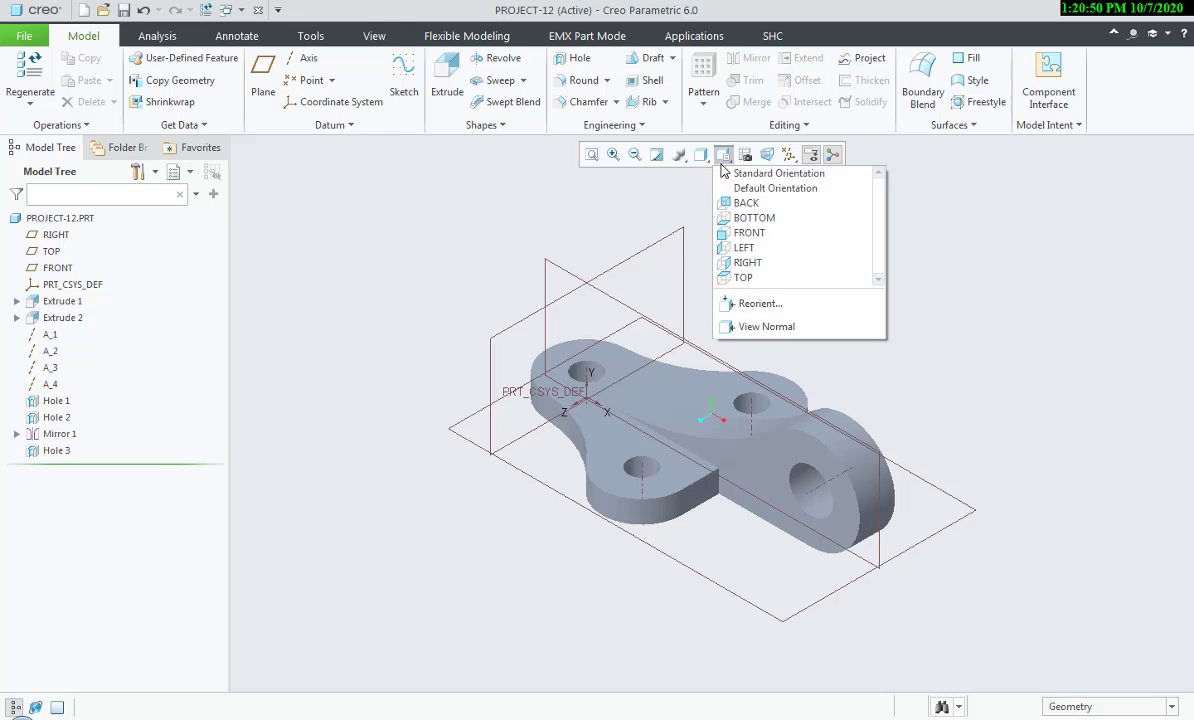
pyautogui.click(758, 303)
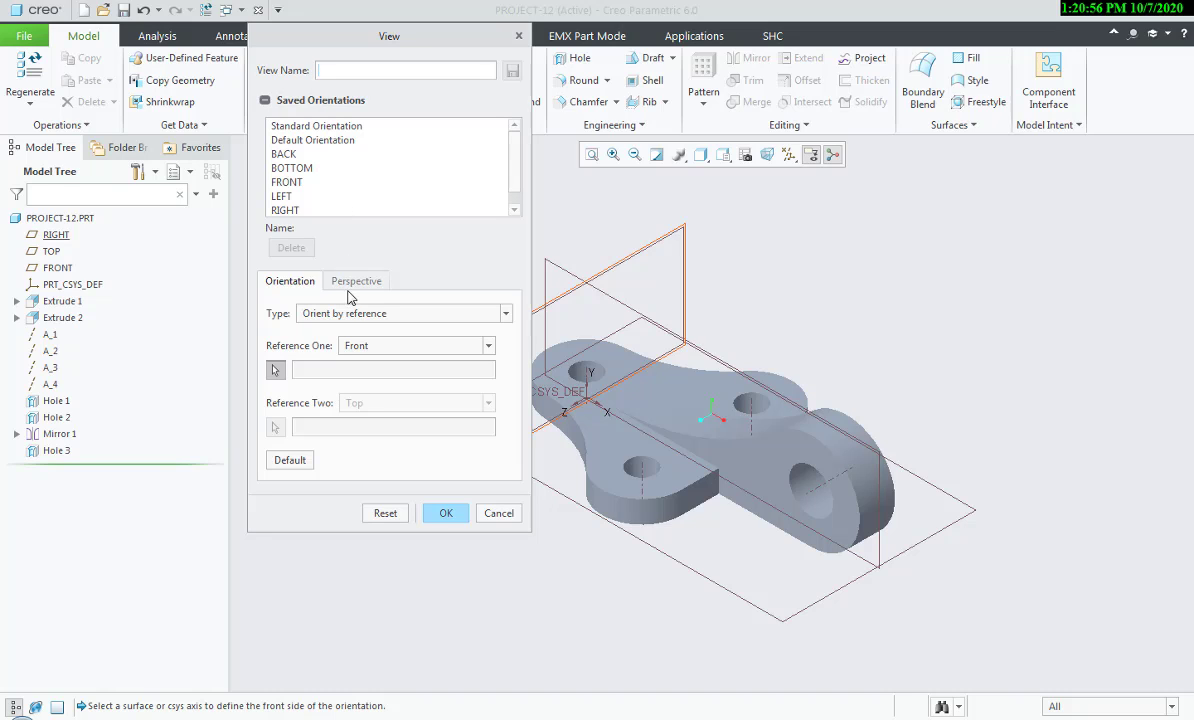
pyautogui.click(313, 141)
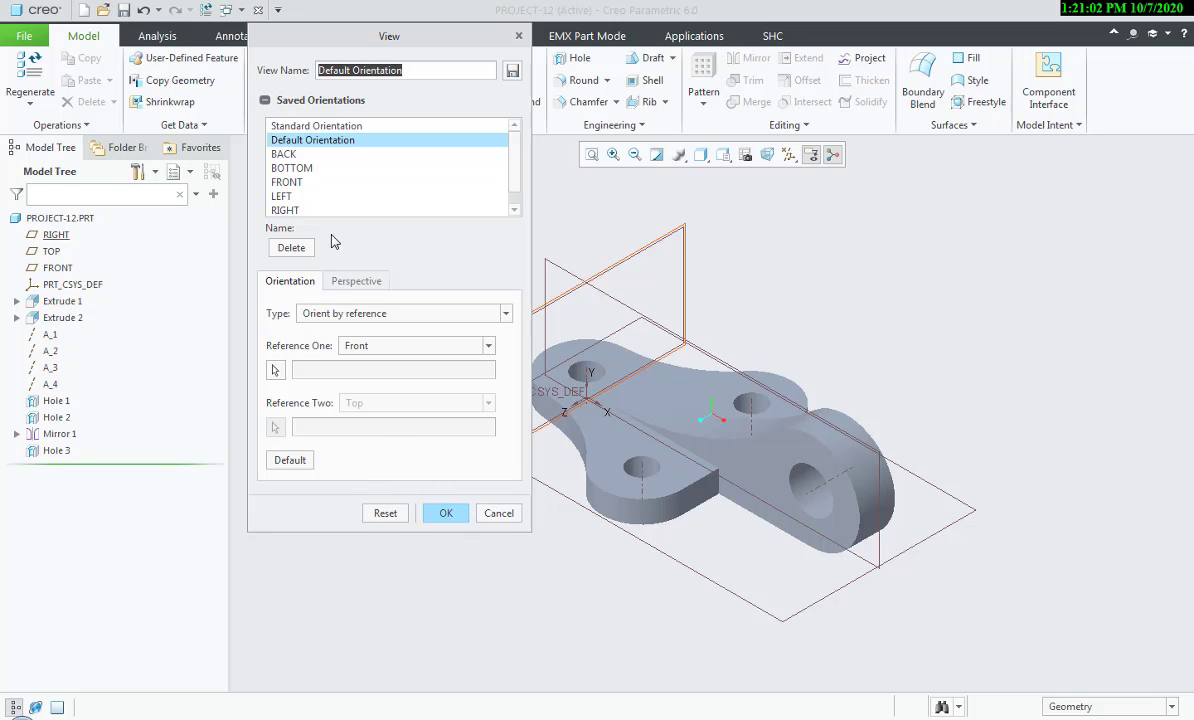
pyautogui.click(293, 128)
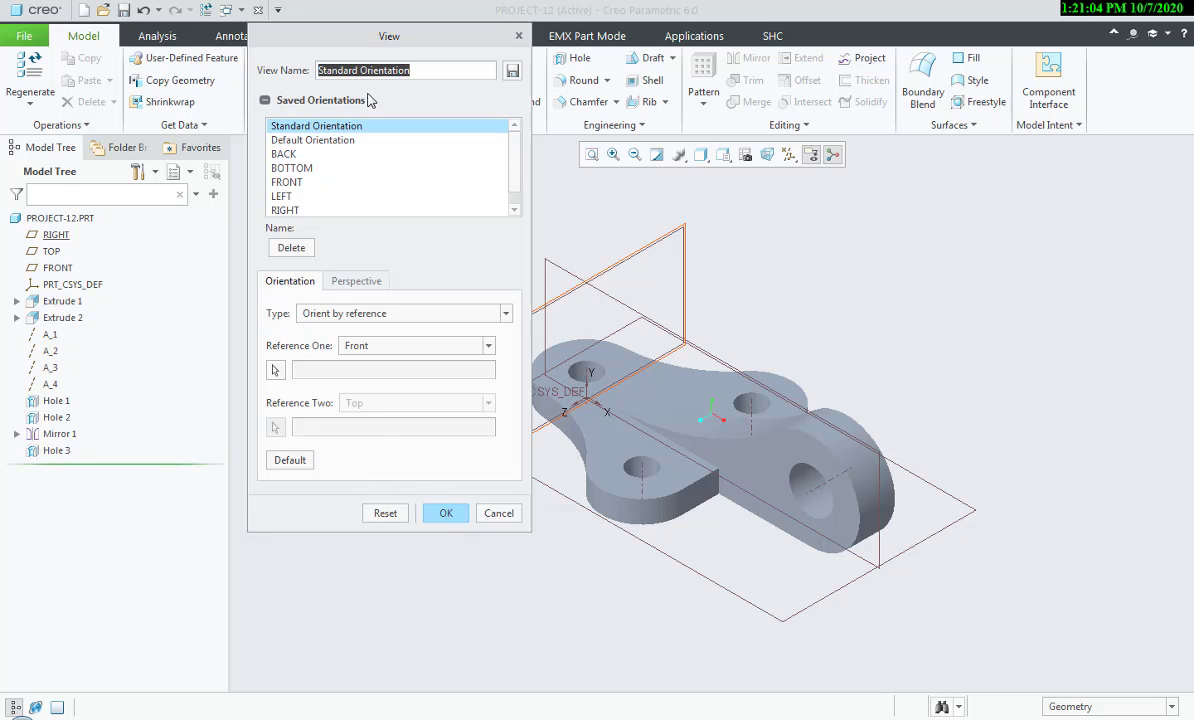
pyautogui.moveTo(387, 42); pyautogui.dragTo(323, 125)
pyautogui.click(288, 397)
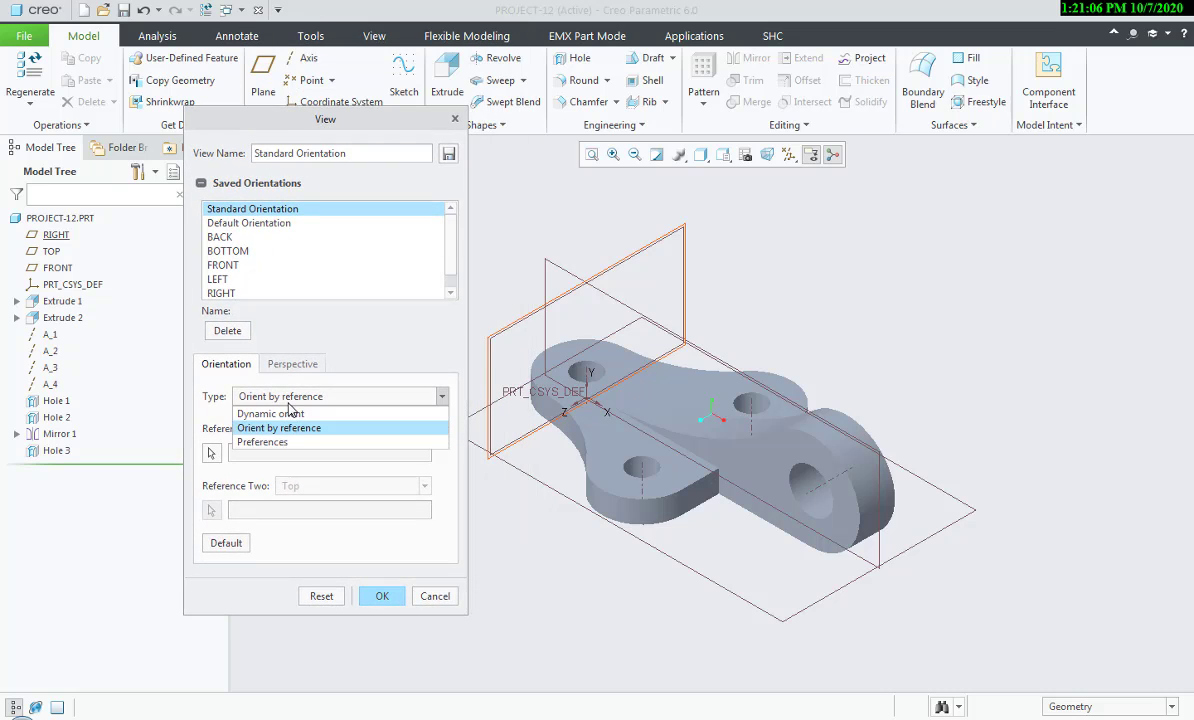
pyautogui.click(287, 414)
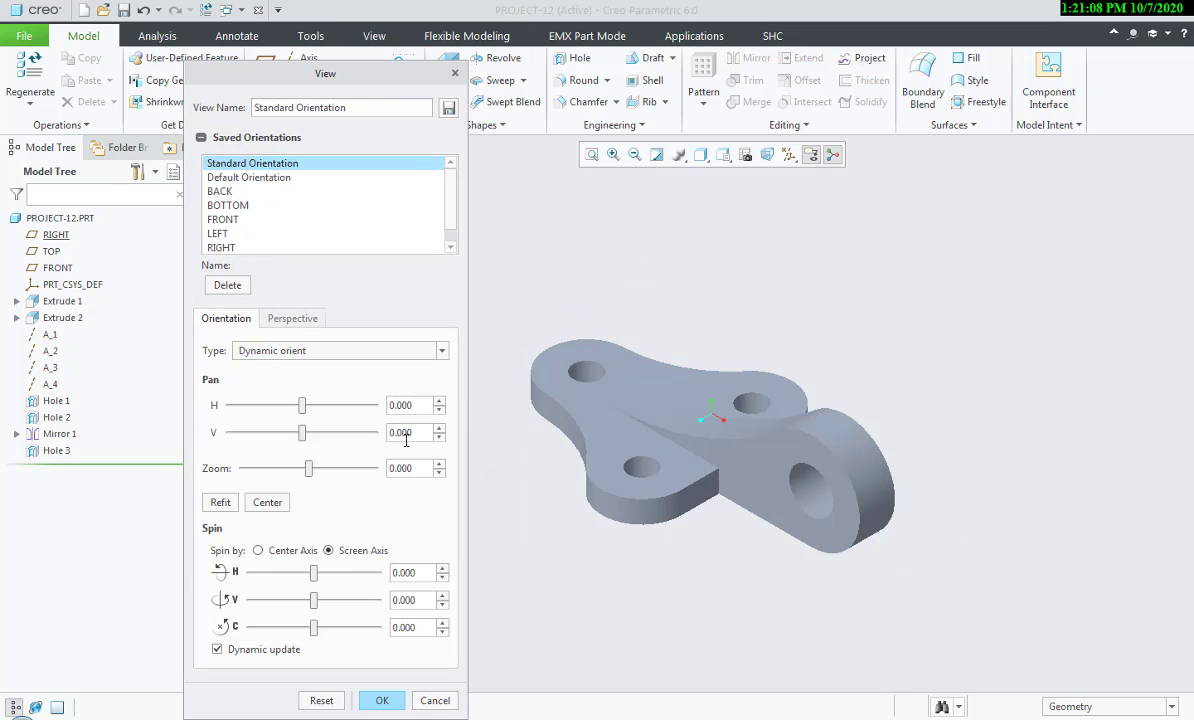
pyautogui.doubleClick(398, 599)
pyautogui.write('18')
pyautogui.press('Return')
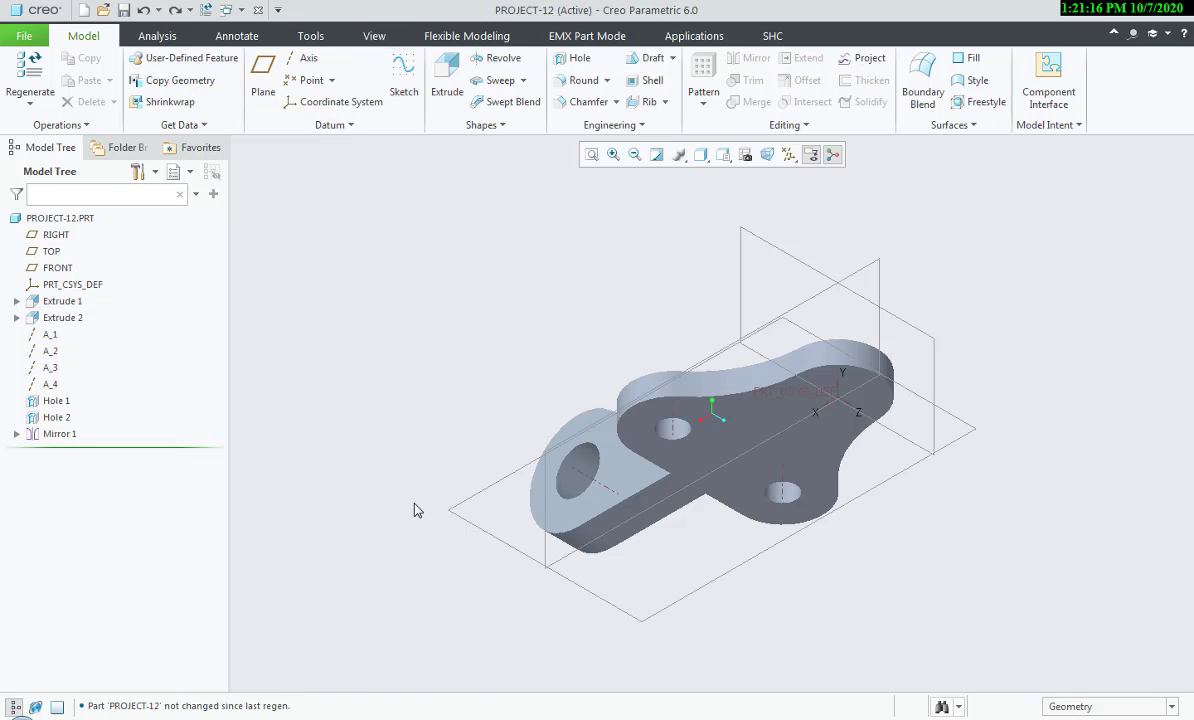
# - Restore the default orientation and redo the undone mirror and third base plate hole
pyautogui.hotkey('ctrl', 'z')
pyautogui.click(723, 154)
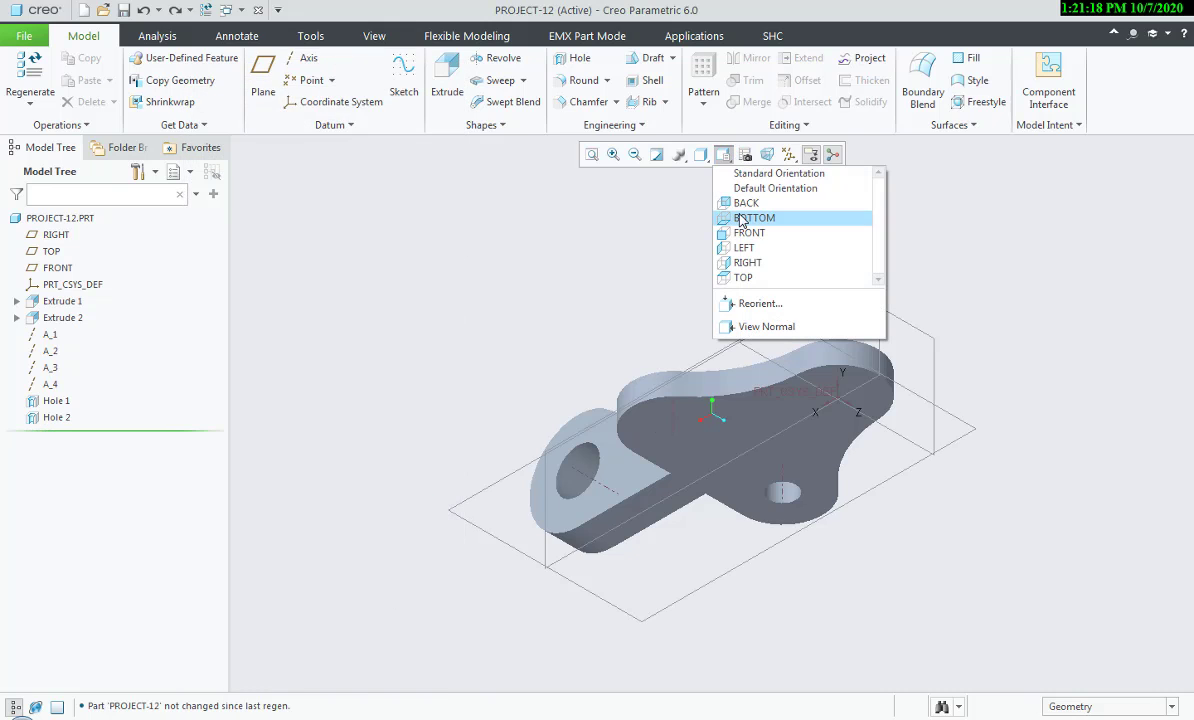
pyautogui.click(760, 187)
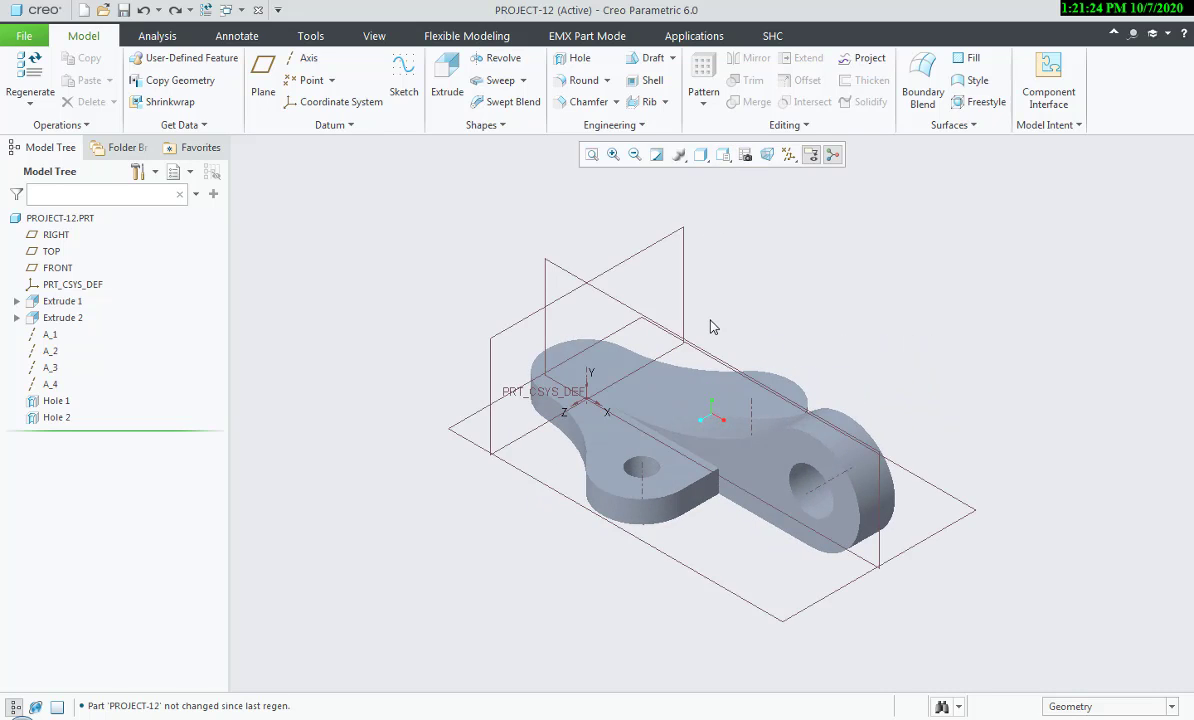
pyautogui.hotkey('ctrl', 'y')
pyautogui.hotkey('ctrl', 'y')
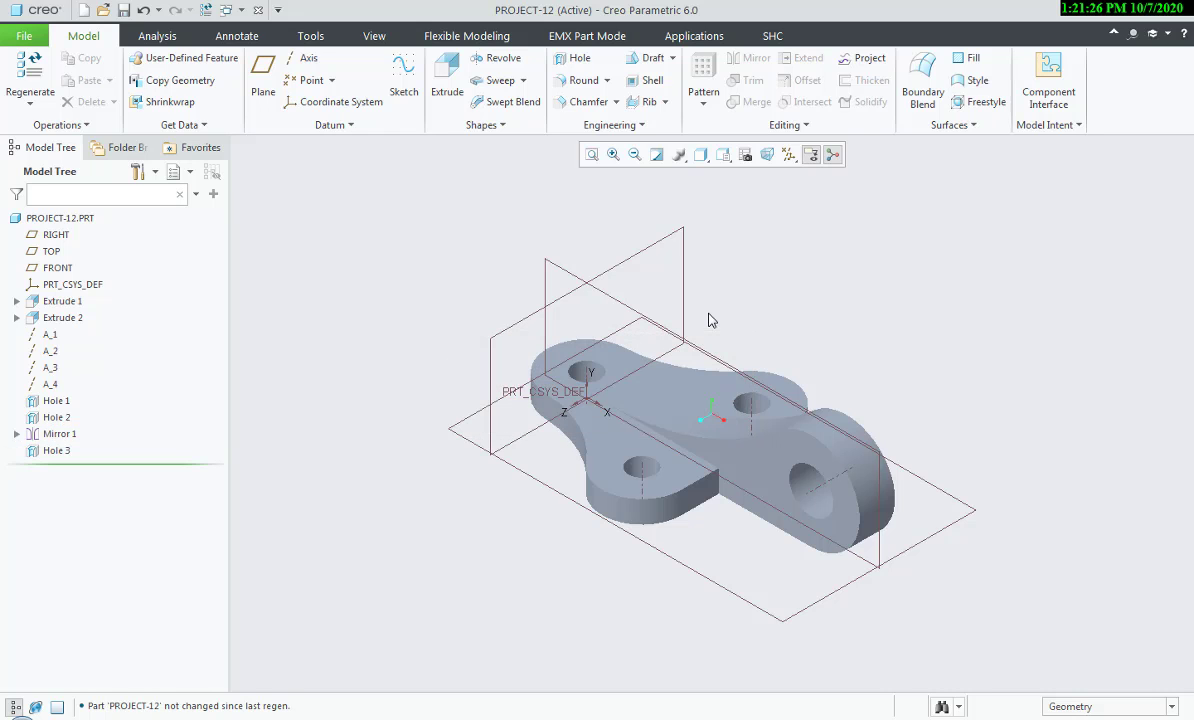
pyautogui.click(723, 155)
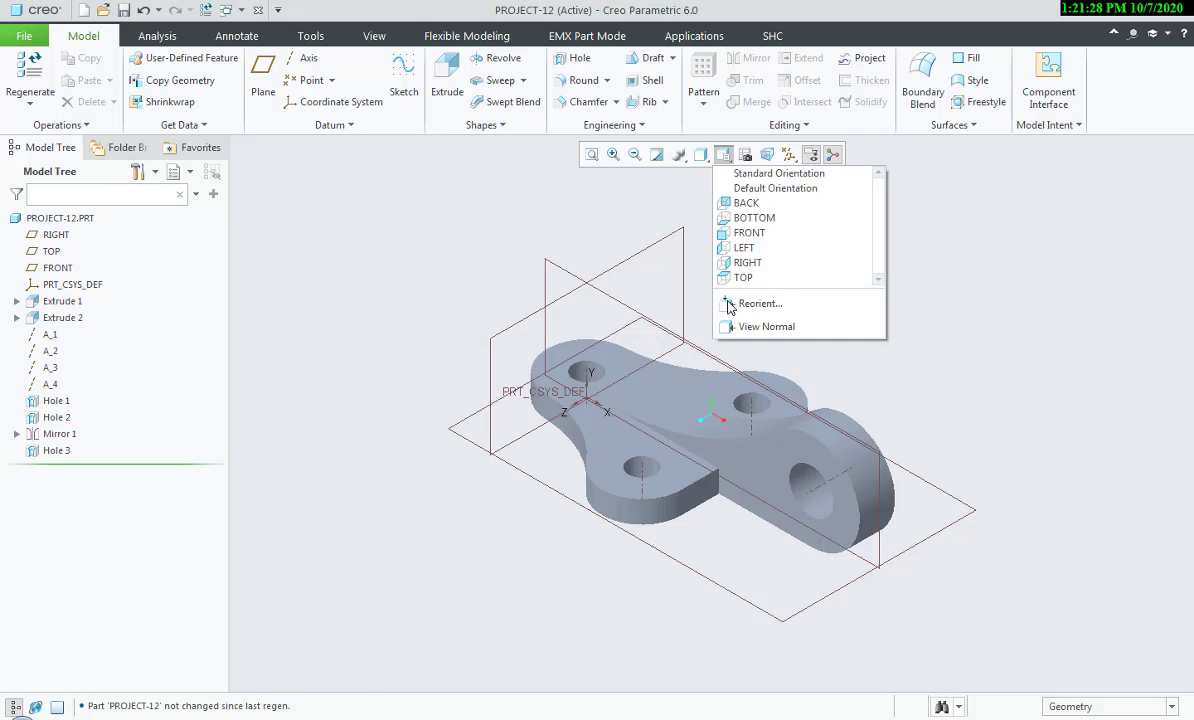
pyautogui.click(683, 288)
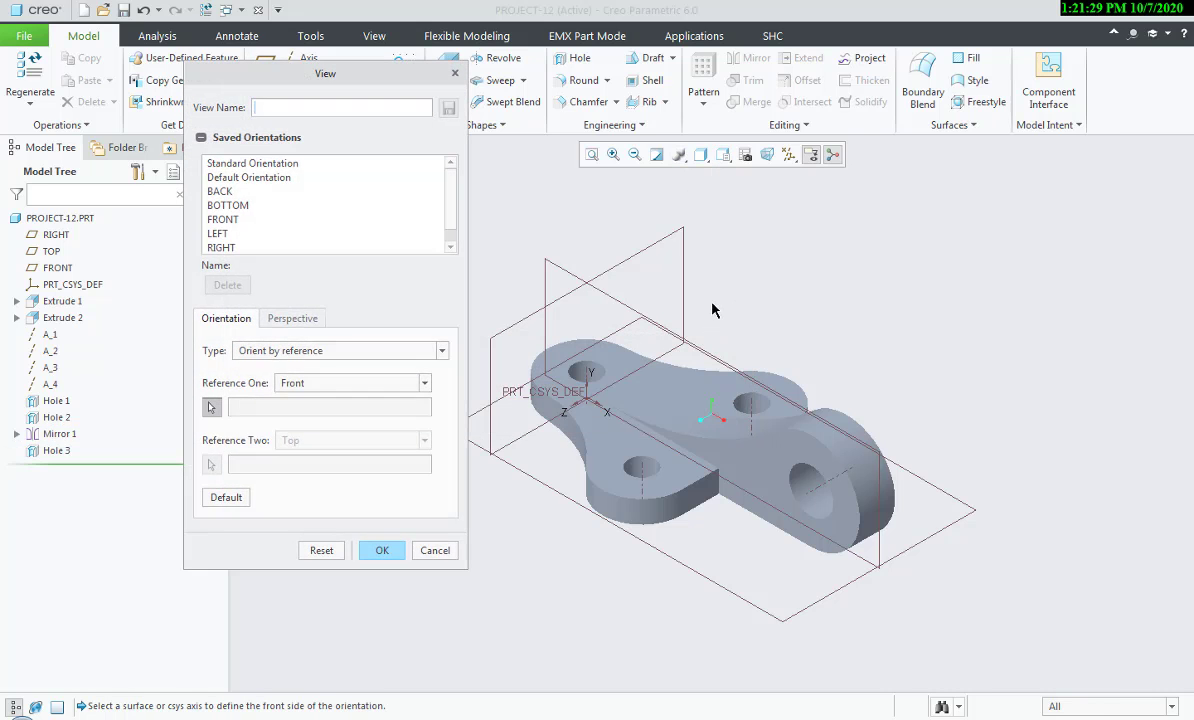
pyautogui.click(265, 350)
pyautogui.click(272, 369)
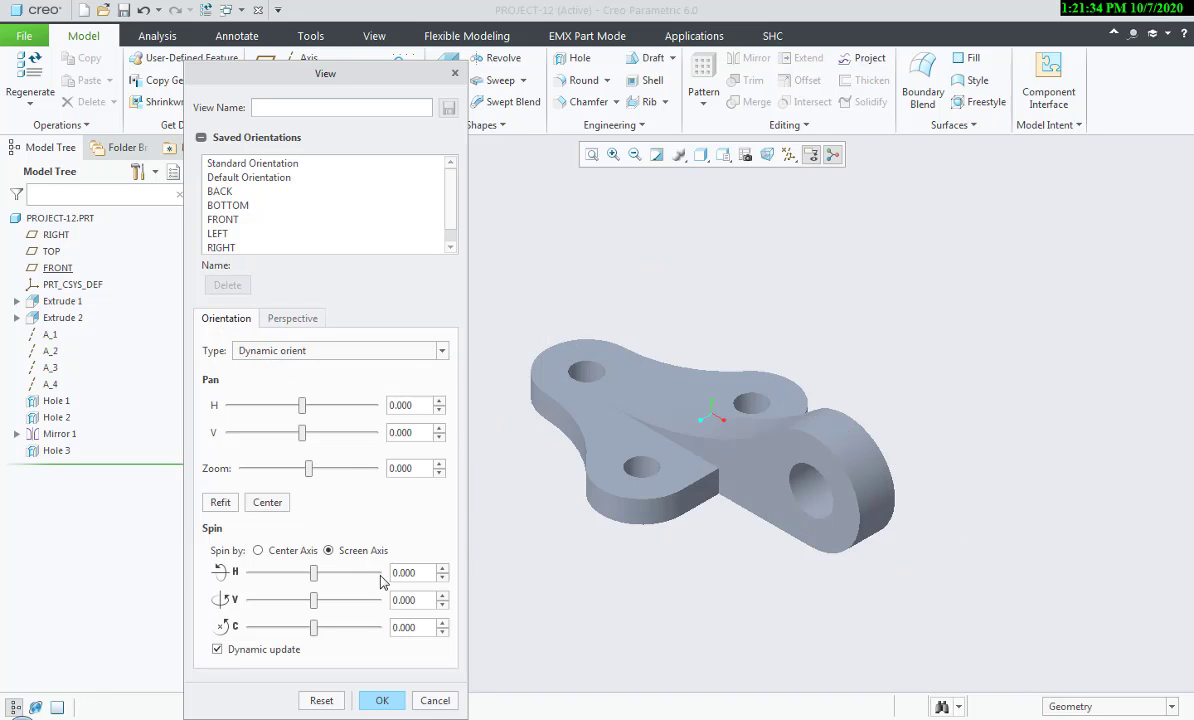
pyautogui.click(885, 718)
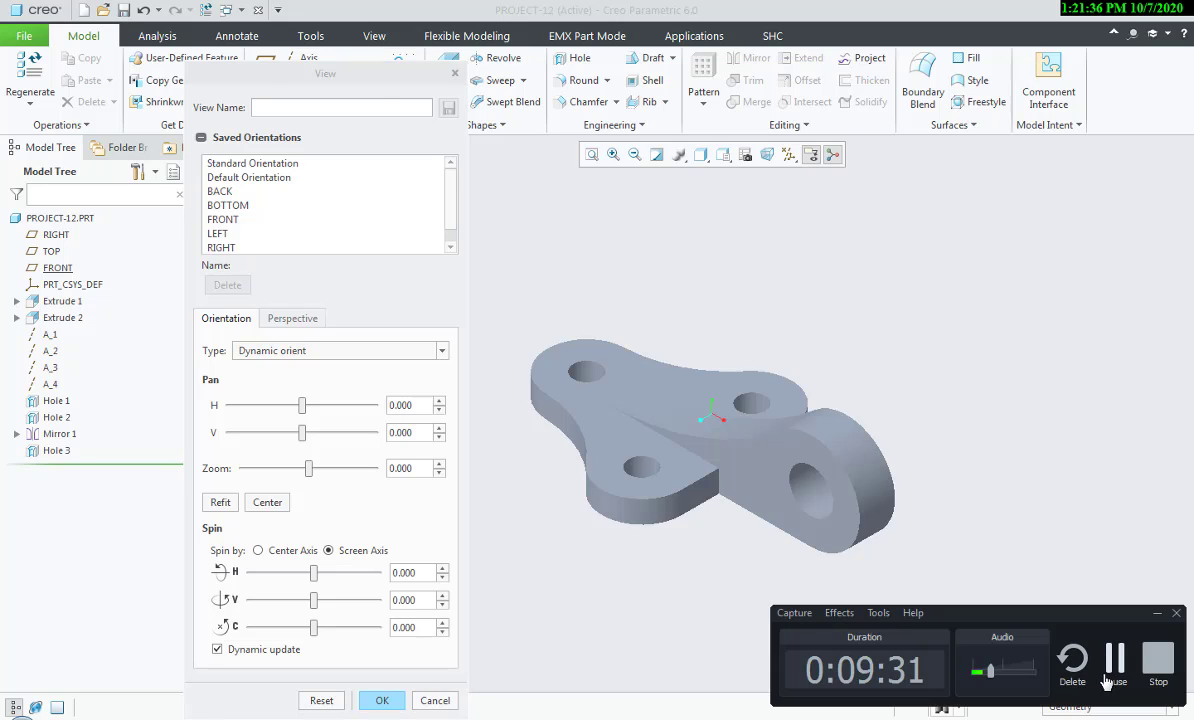
pyautogui.click(1112, 660)
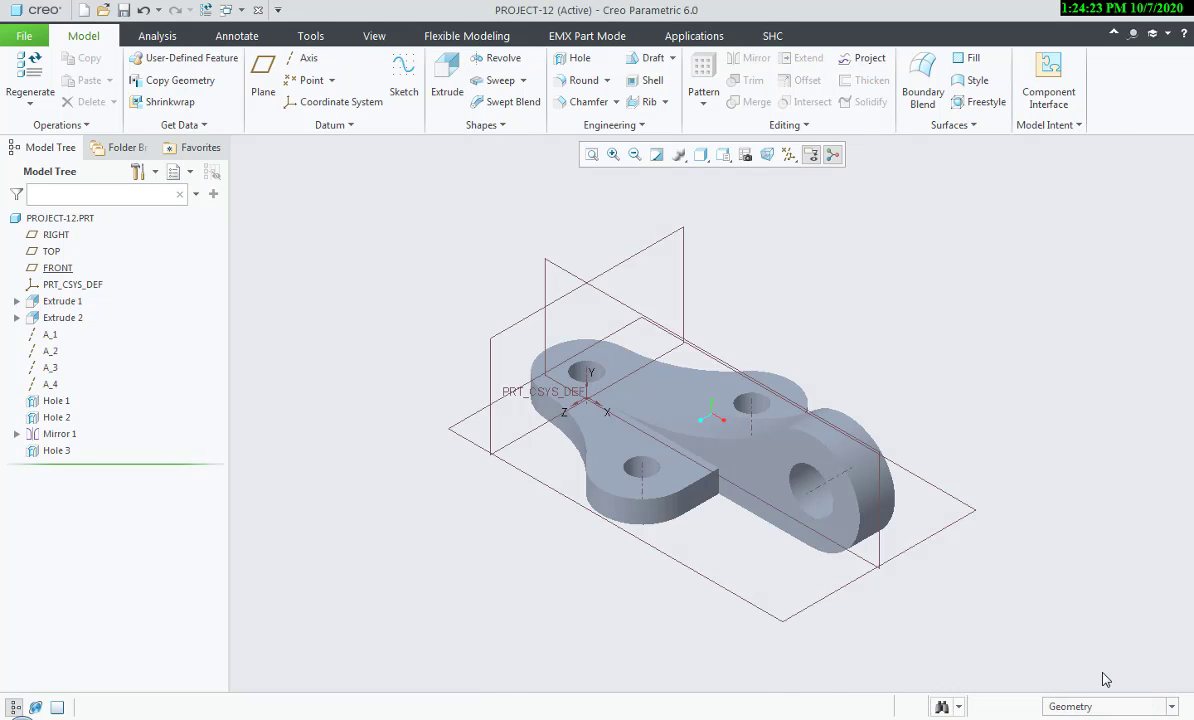
# - Reorient the model with Dynamic orient by spinning it 180 degrees about the Y centre axis
pyautogui.click(723, 155)
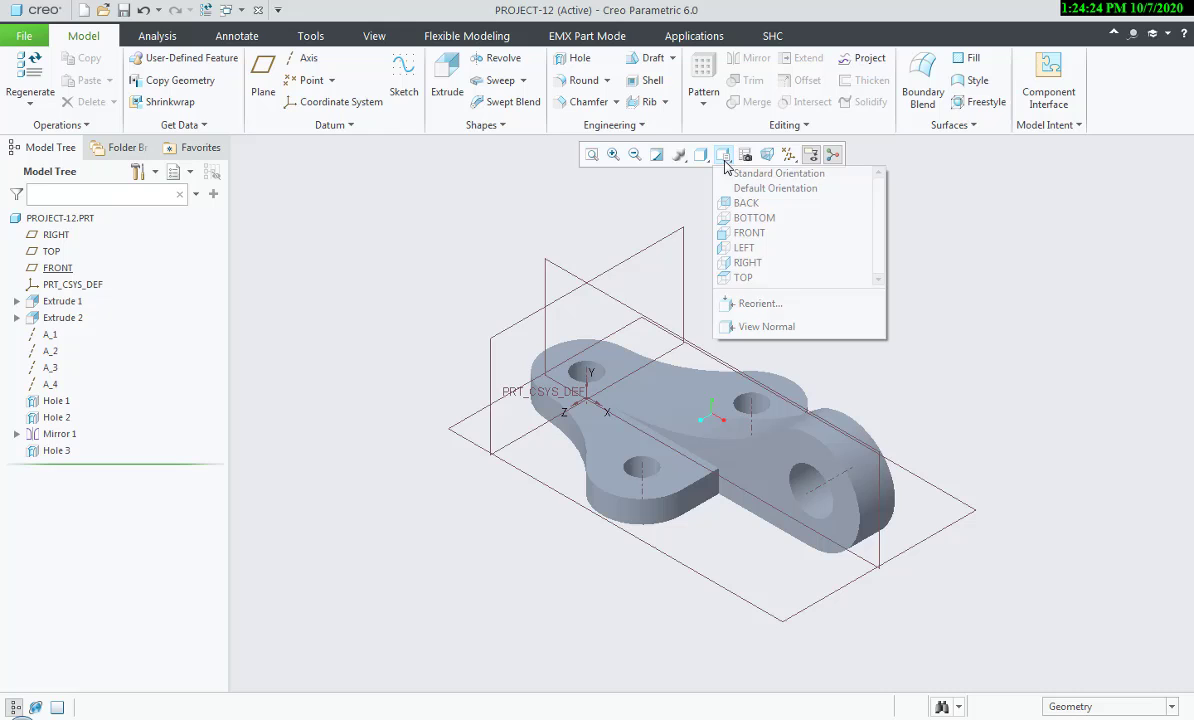
pyautogui.click(745, 300)
pyautogui.click(306, 351)
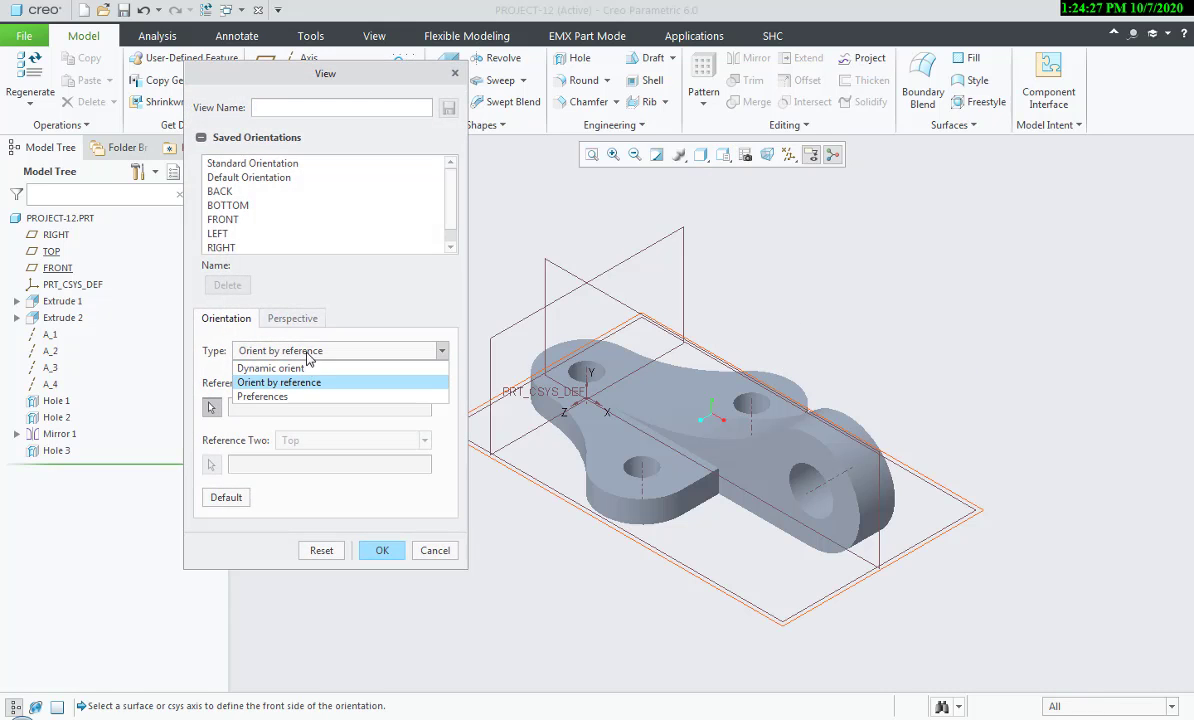
pyautogui.click(306, 371)
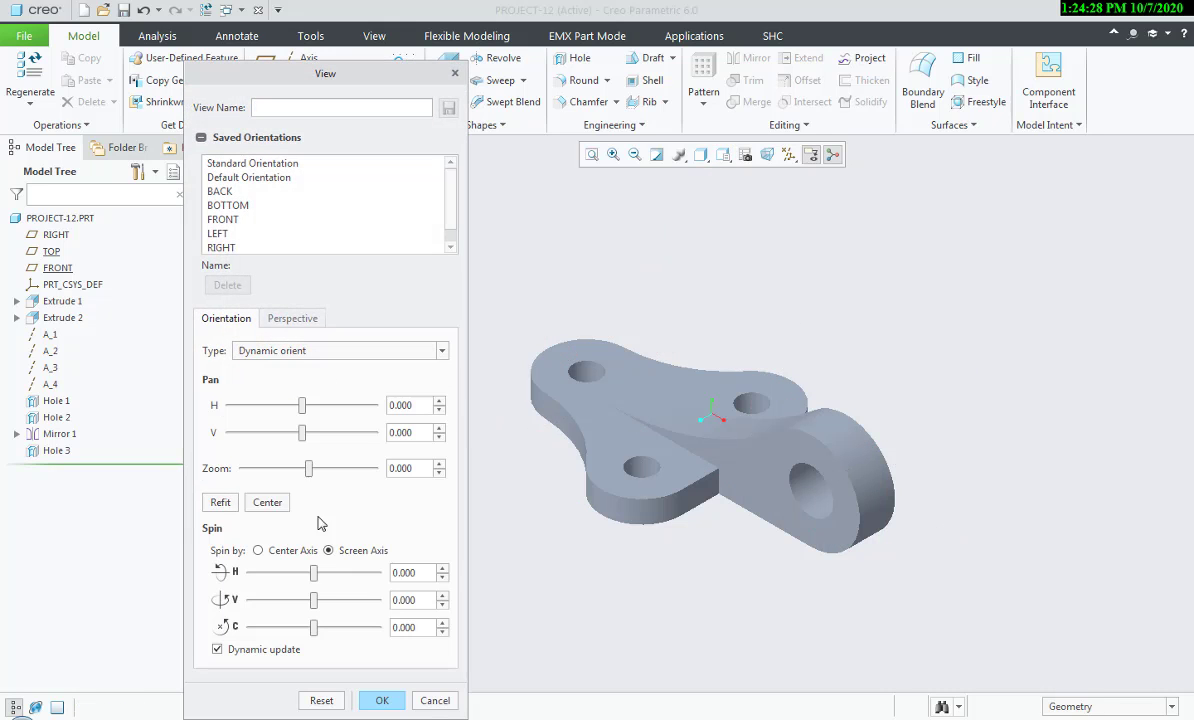
pyautogui.click(270, 551)
pyautogui.doubleClick(415, 600)
pyautogui.write('1')
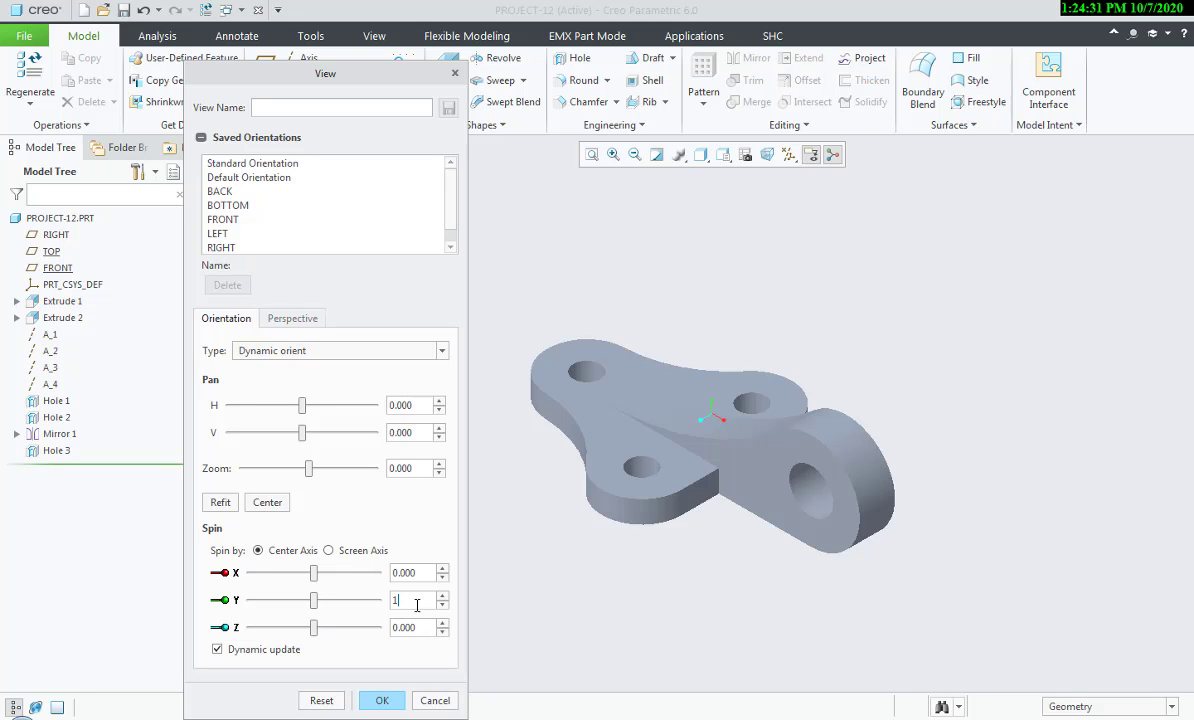
pyautogui.write('80')
pyautogui.press('Return')
# - Switch to Adobe Acrobat and compare the reoriented bracket with the pictorial view on page 20 of the PDF
pyautogui.click(574, 712)
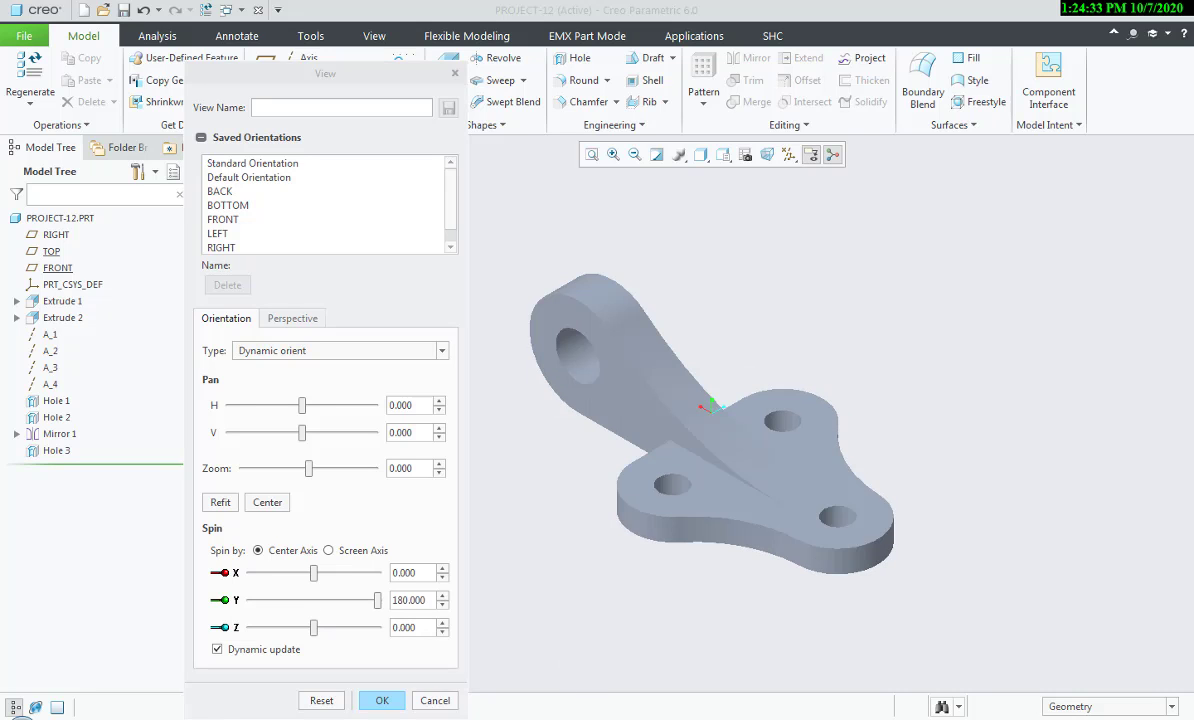
pyautogui.click(723, 581)
pyautogui.scroll(6, 684, 494)
pyautogui.scroll(1, 683, 495)
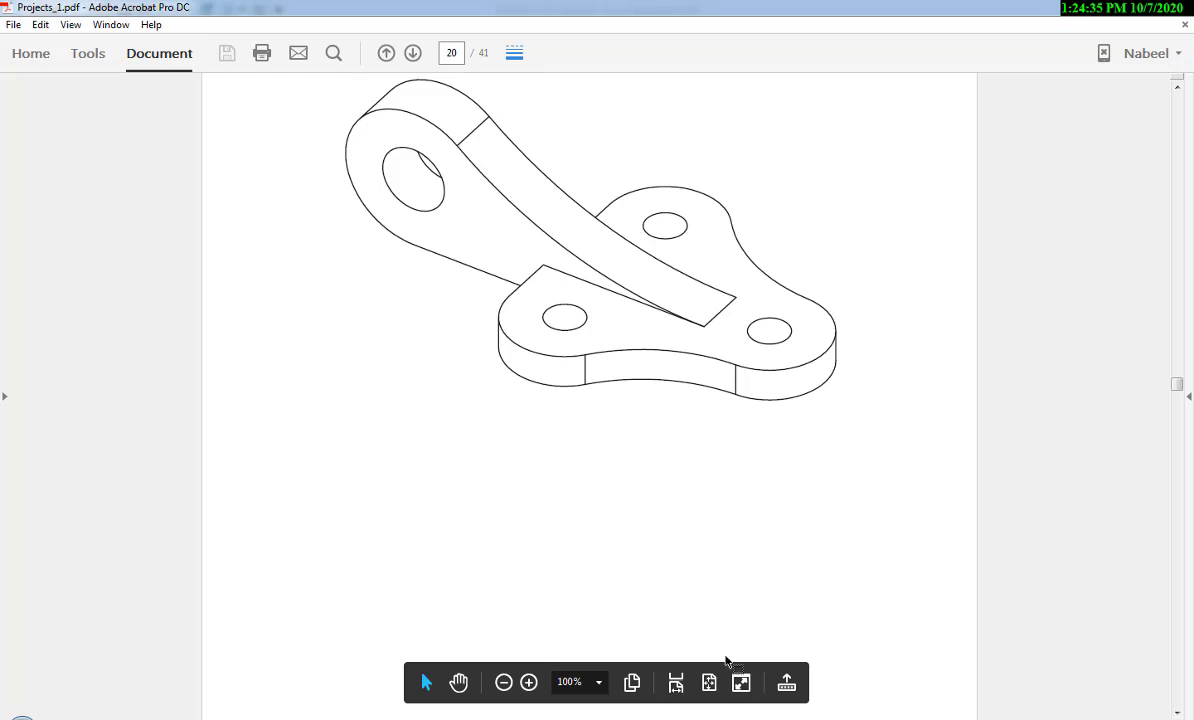
pyautogui.hotkey('alt', 'Tab')
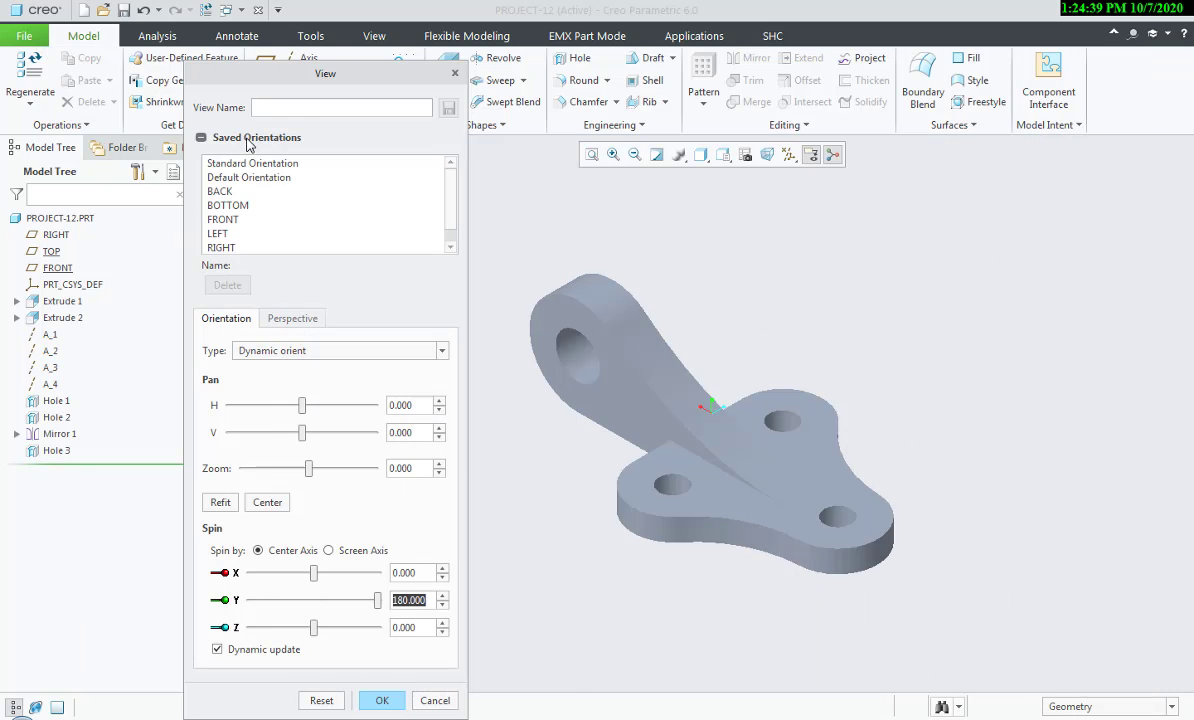
# - Save the current model orientation as a named view called Iso and close the view settings
pyautogui.click(292, 112)
pyautogui.write('Iso')
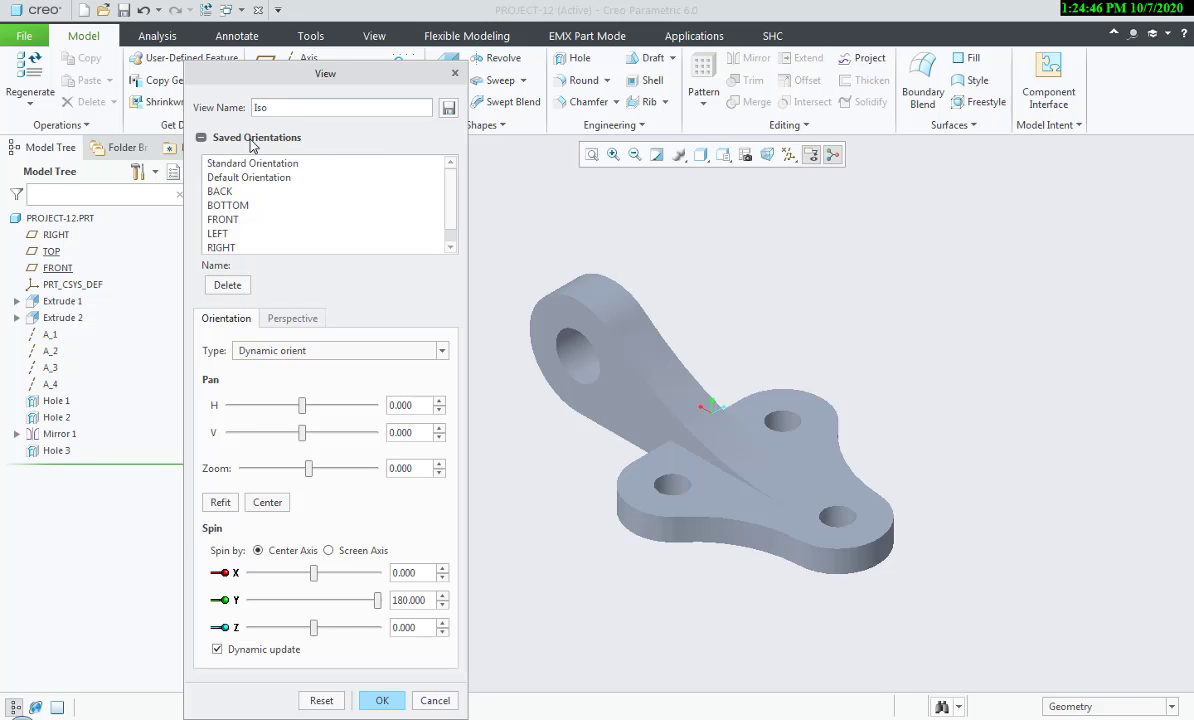
pyautogui.click(252, 140)
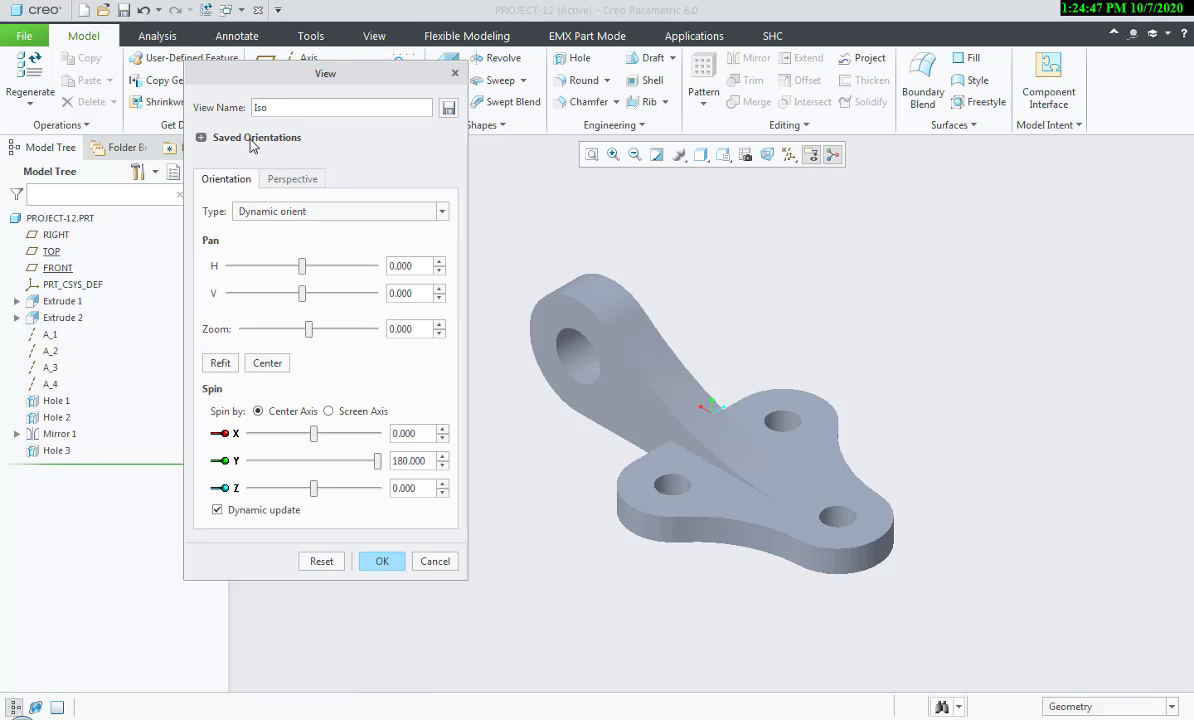
pyautogui.click(252, 140)
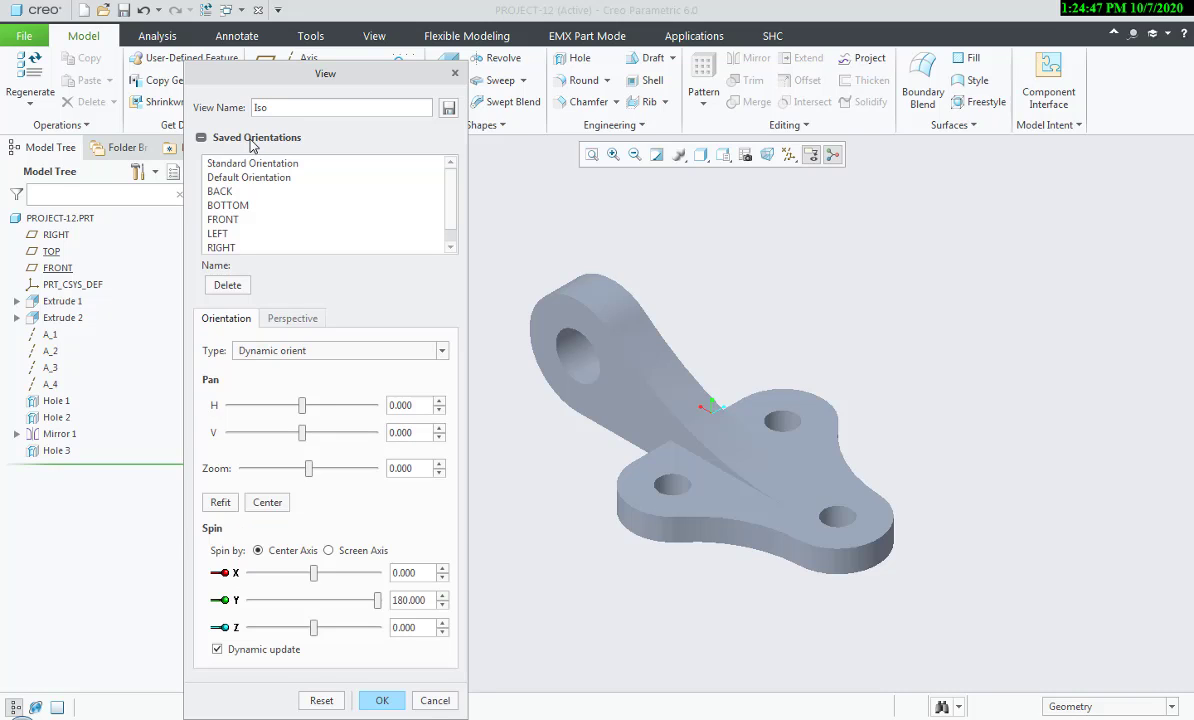
pyautogui.click(447, 110)
pyautogui.click(443, 208)
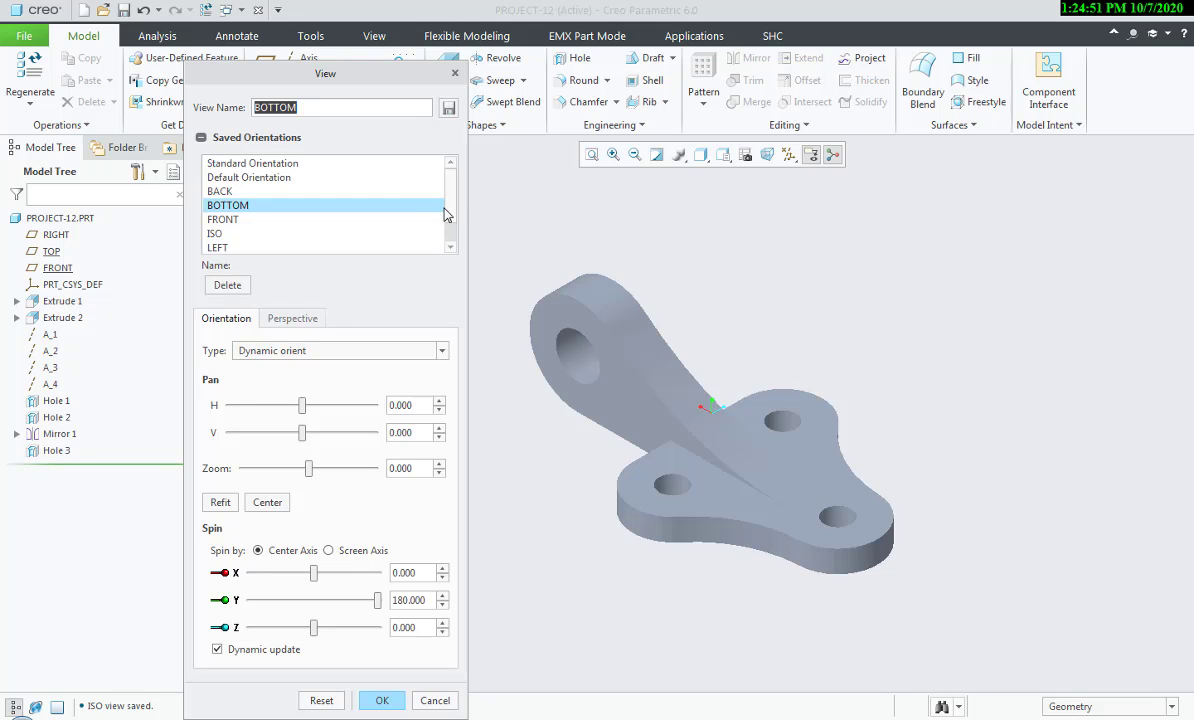
pyautogui.click(454, 74)
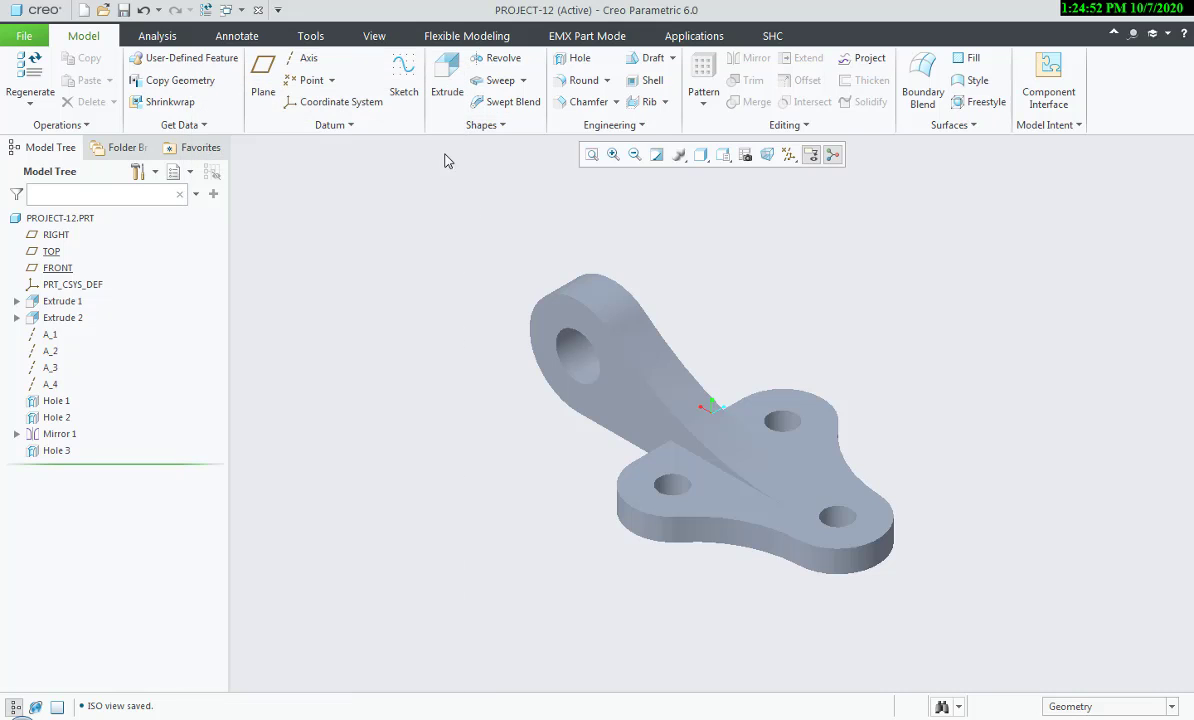
# - Create a new drawing file named Project-12 without using the default template
pyautogui.click(24, 36)
pyautogui.click(46, 62)
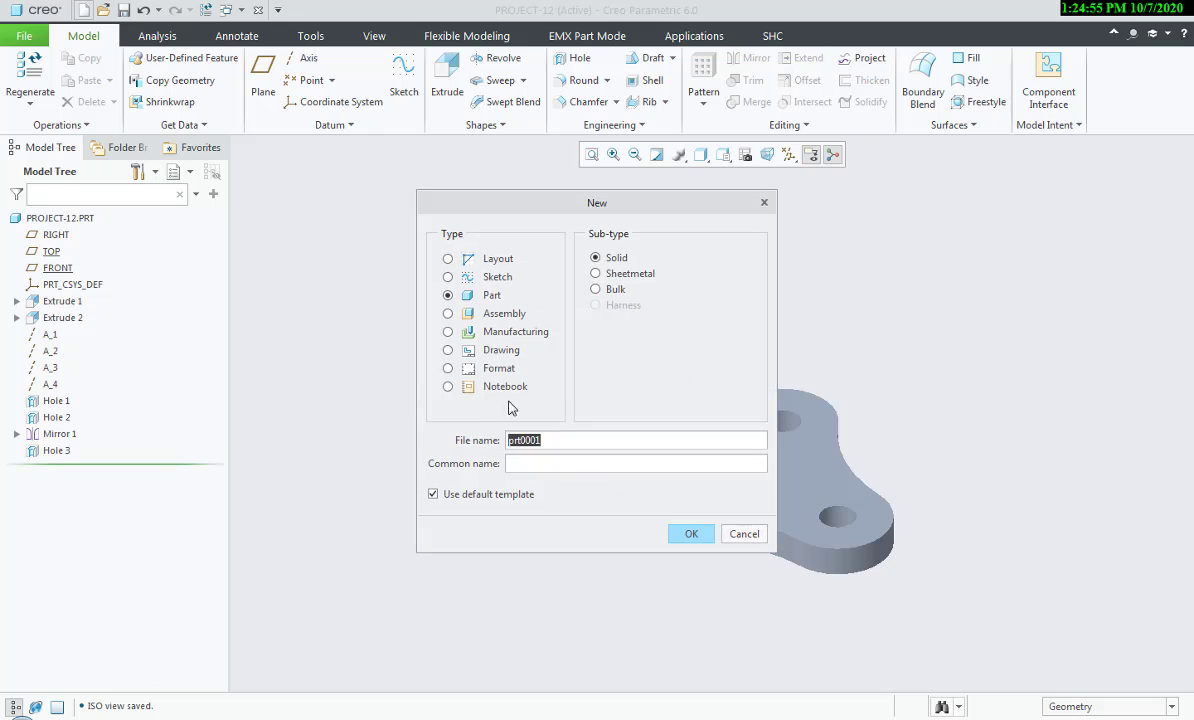
pyautogui.click(503, 350)
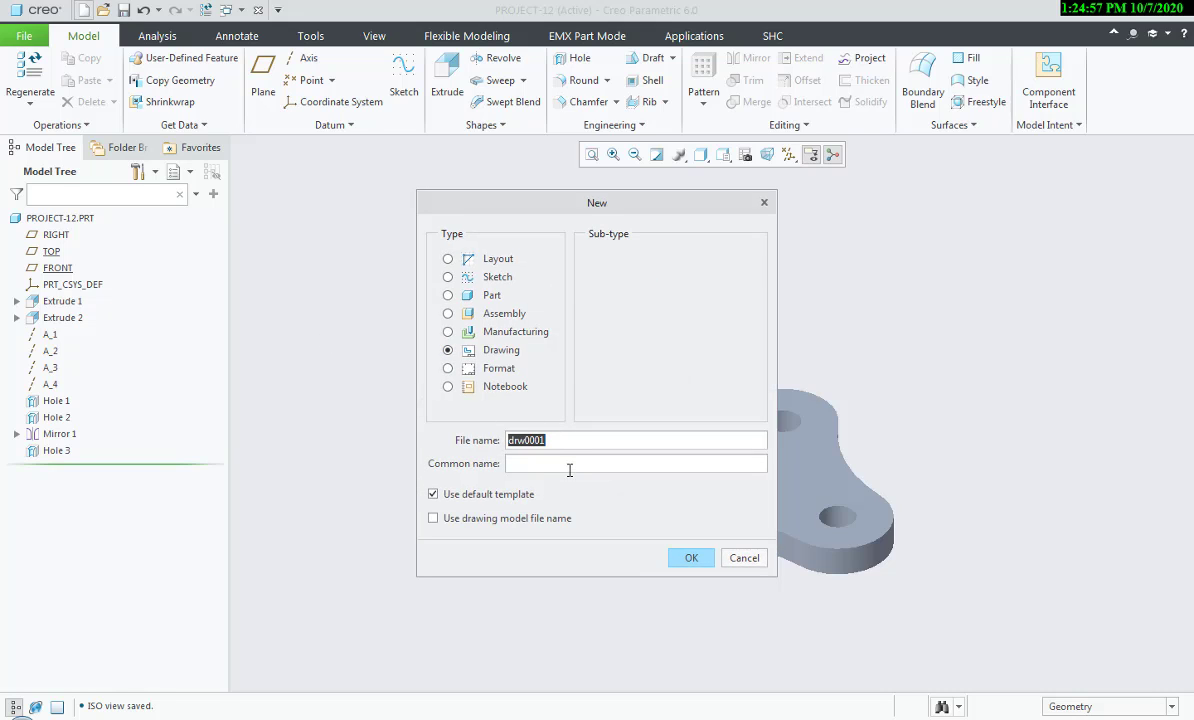
pyautogui.write('Project-12')
pyautogui.click(508, 495)
pyautogui.click(690, 560)
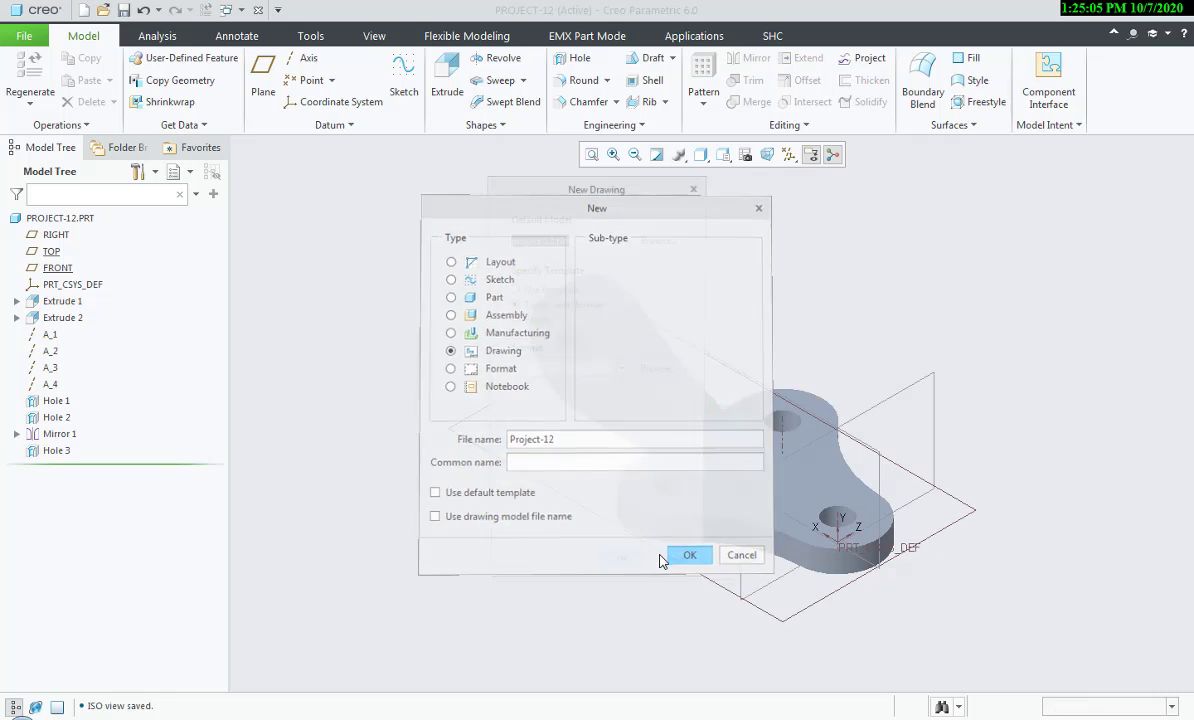
# - Set the new drawing to Empty with format, using the system format c.frm, and create it
pyautogui.click(548, 306)
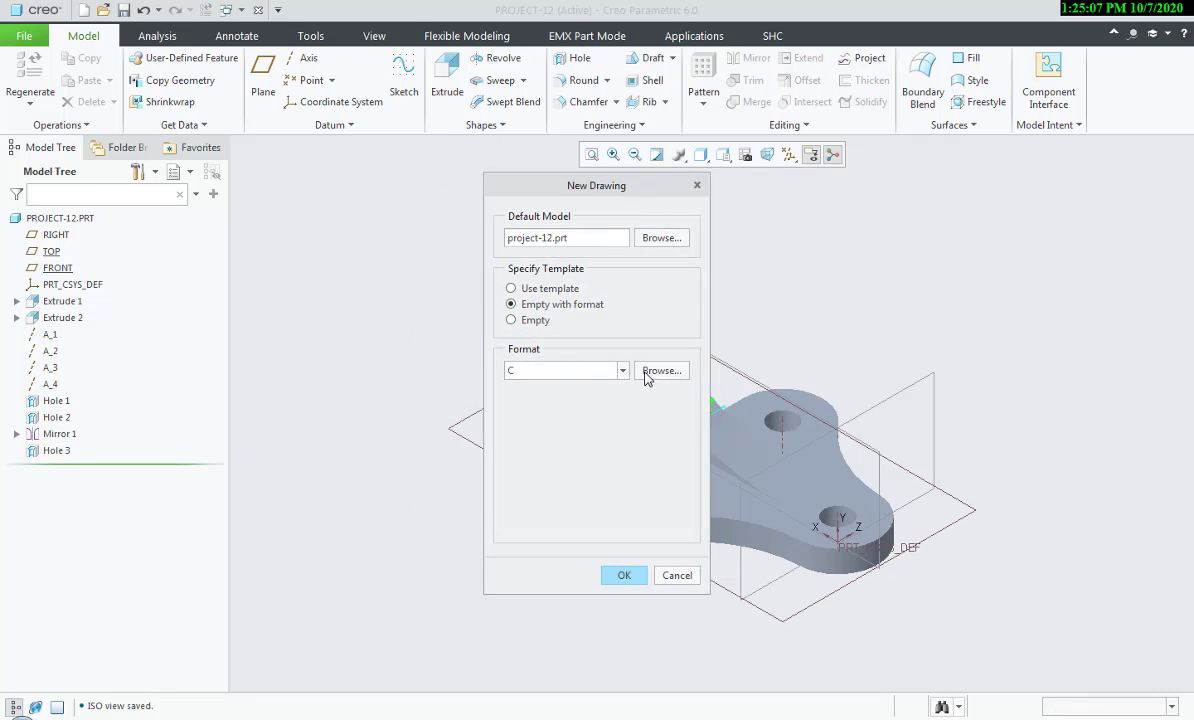
pyautogui.click(646, 375)
pyautogui.click(427, 290)
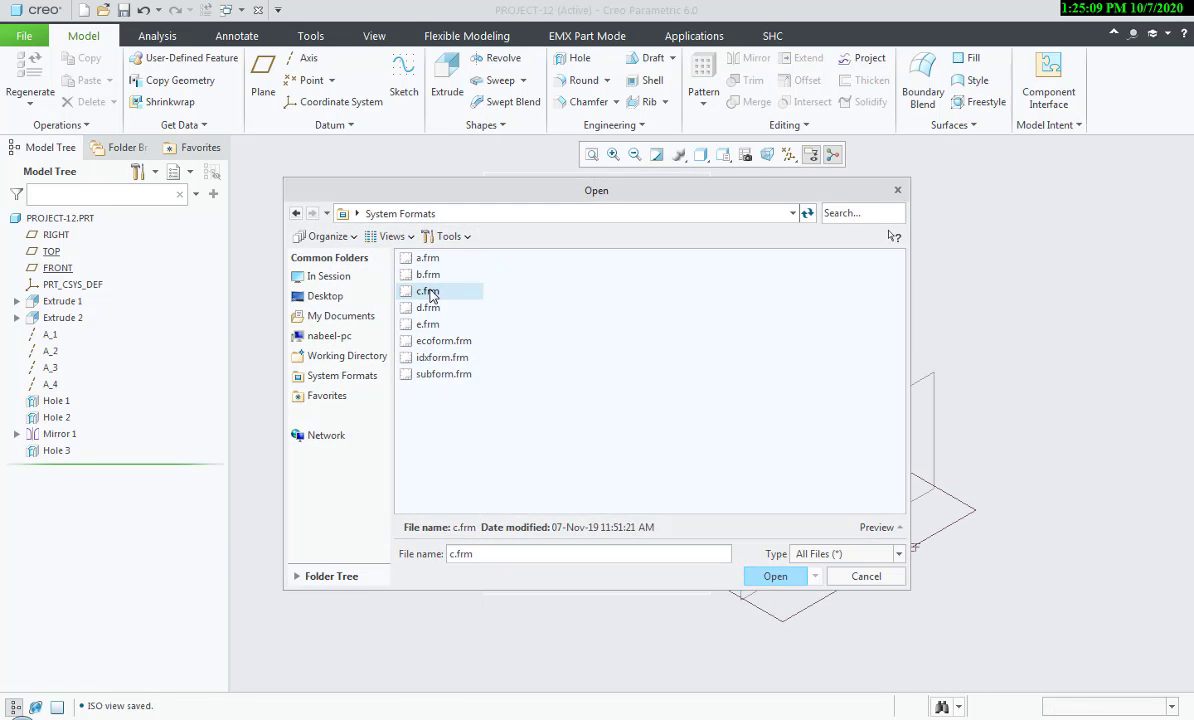
pyautogui.click(775, 576)
pyautogui.click(642, 577)
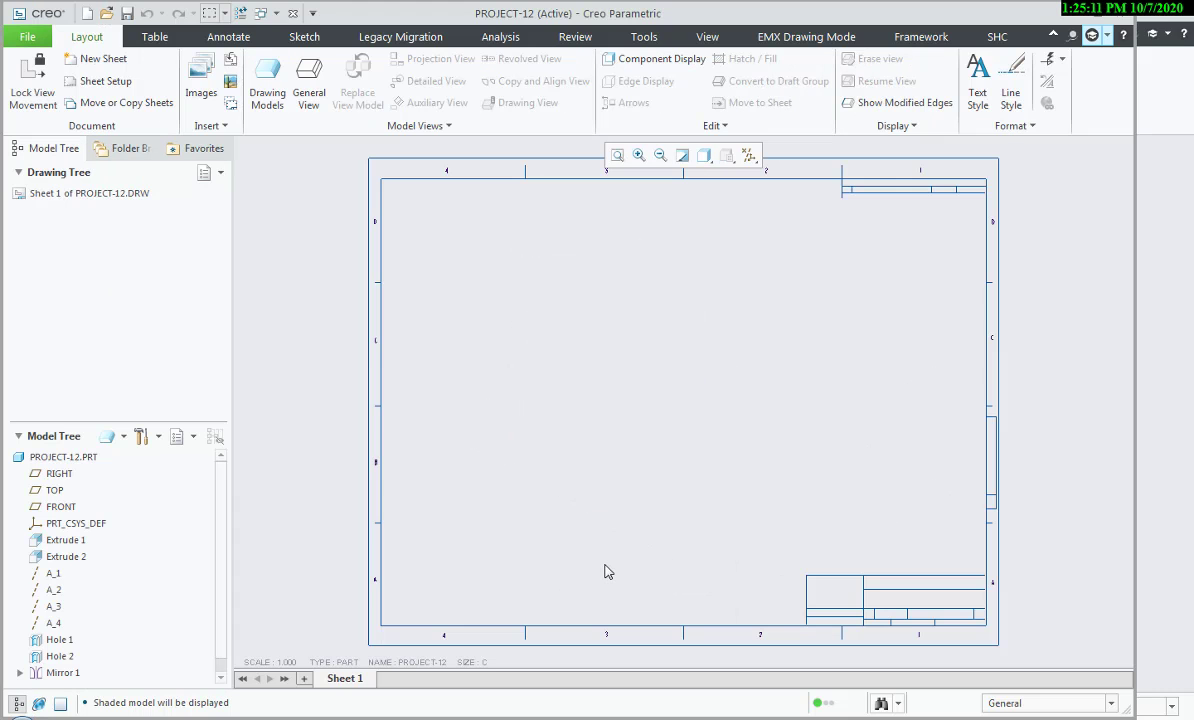
# - Switch to Adobe Acrobat and check the arrangement of the dimensioned views on page 21 of the PDF
pyautogui.hotkey('alt', 'Tab')
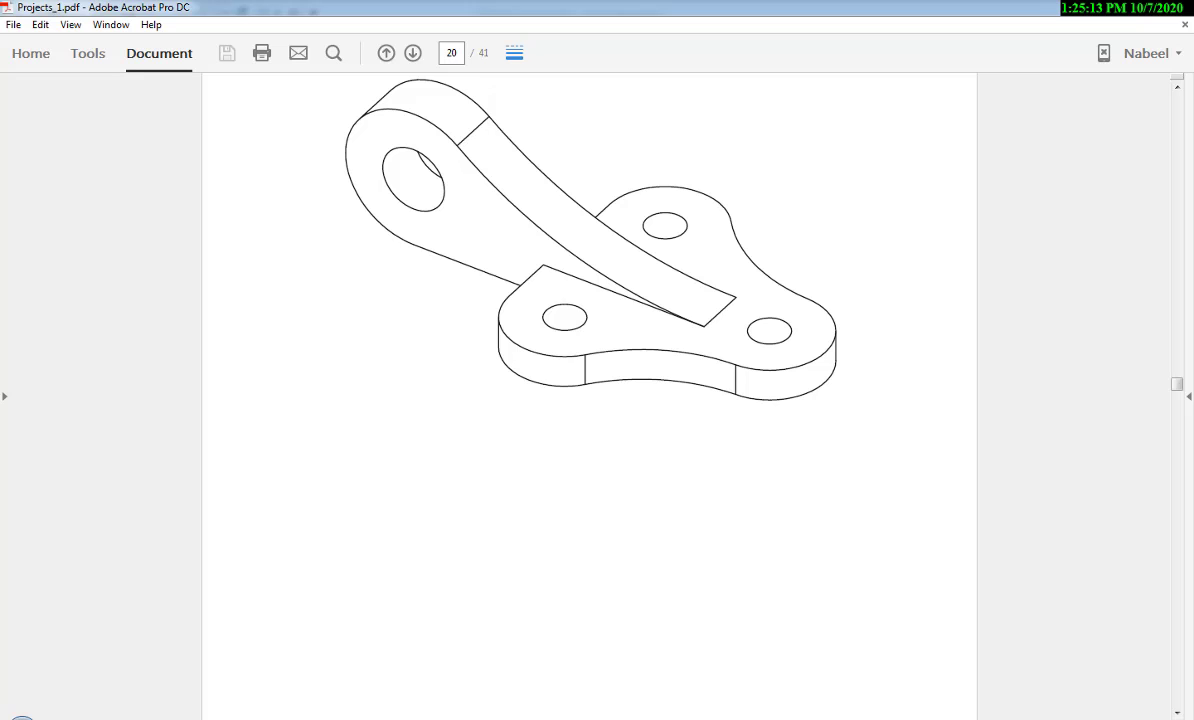
pyautogui.scroll(-15, 573, 588)
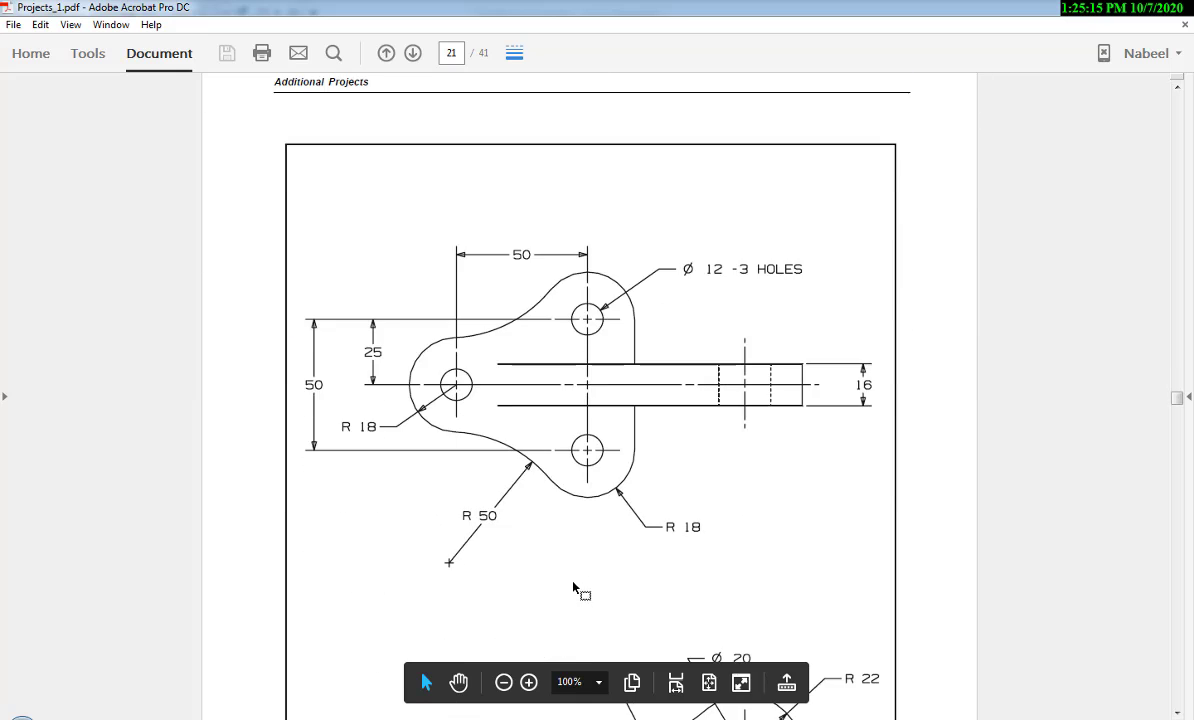
pyautogui.hotkey('alt', 'Tab')
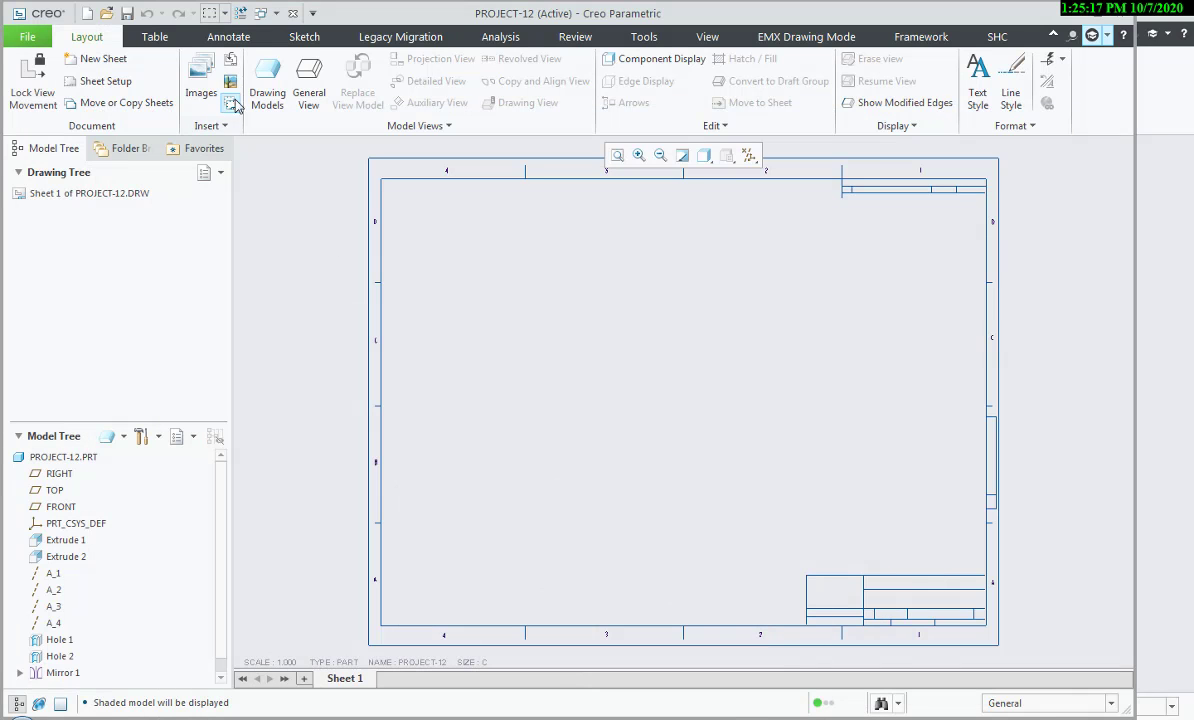
# - Change the format of Sheet 1 to Custom Size with portrait orientation
pyautogui.click(110, 81)
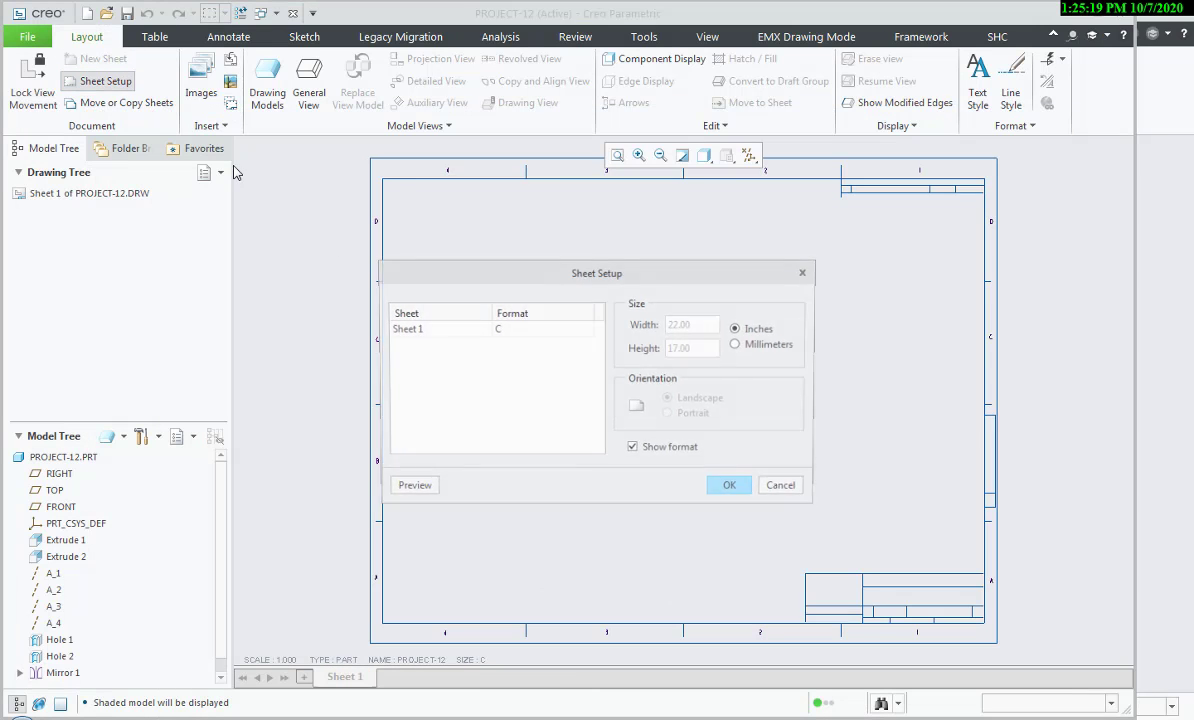
pyautogui.click(515, 329)
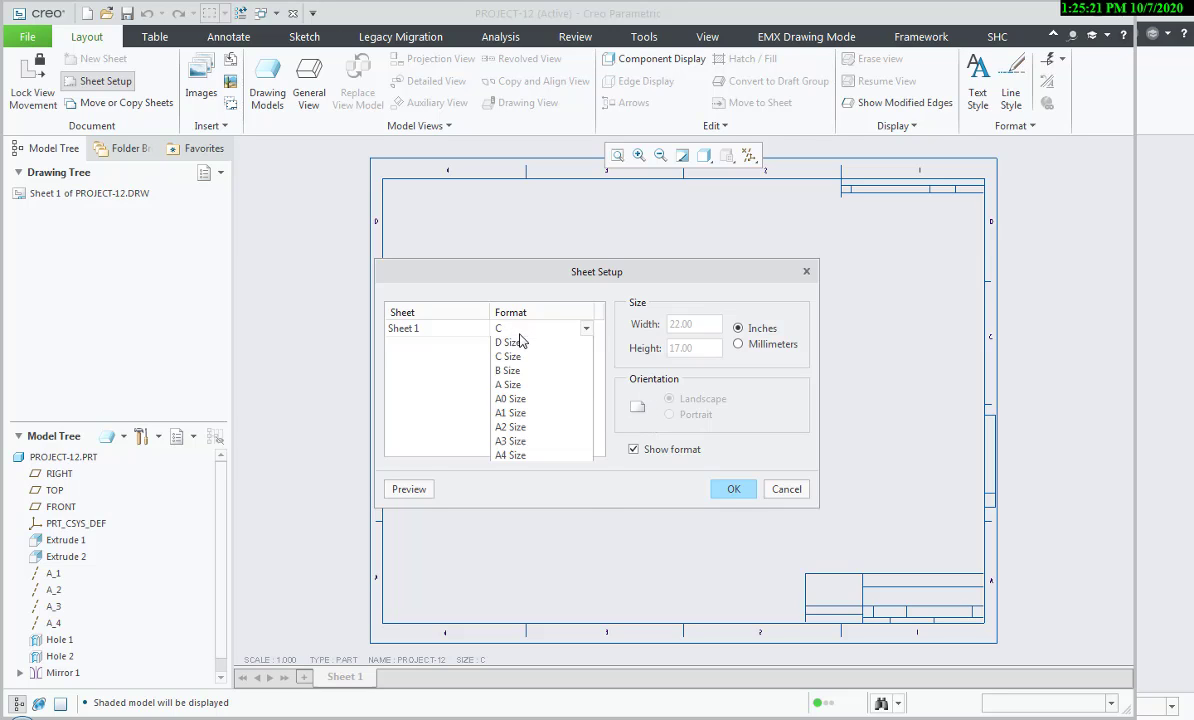
pyautogui.click(540, 513)
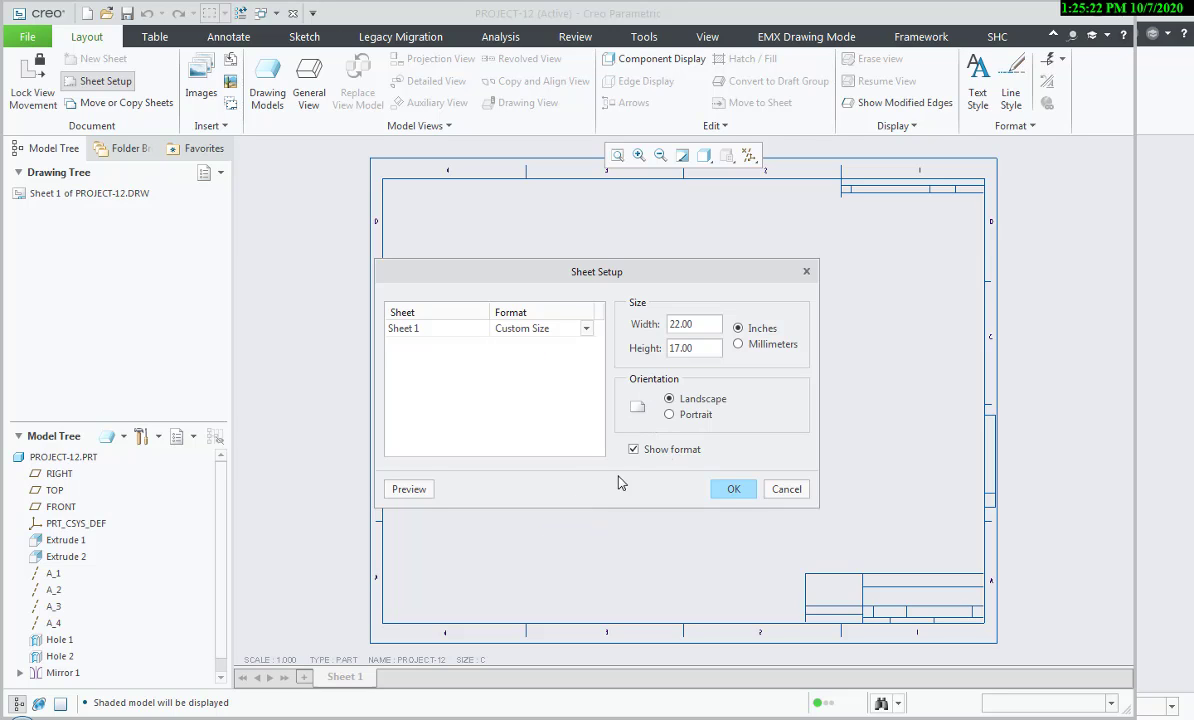
pyautogui.click(687, 416)
pyautogui.click(727, 494)
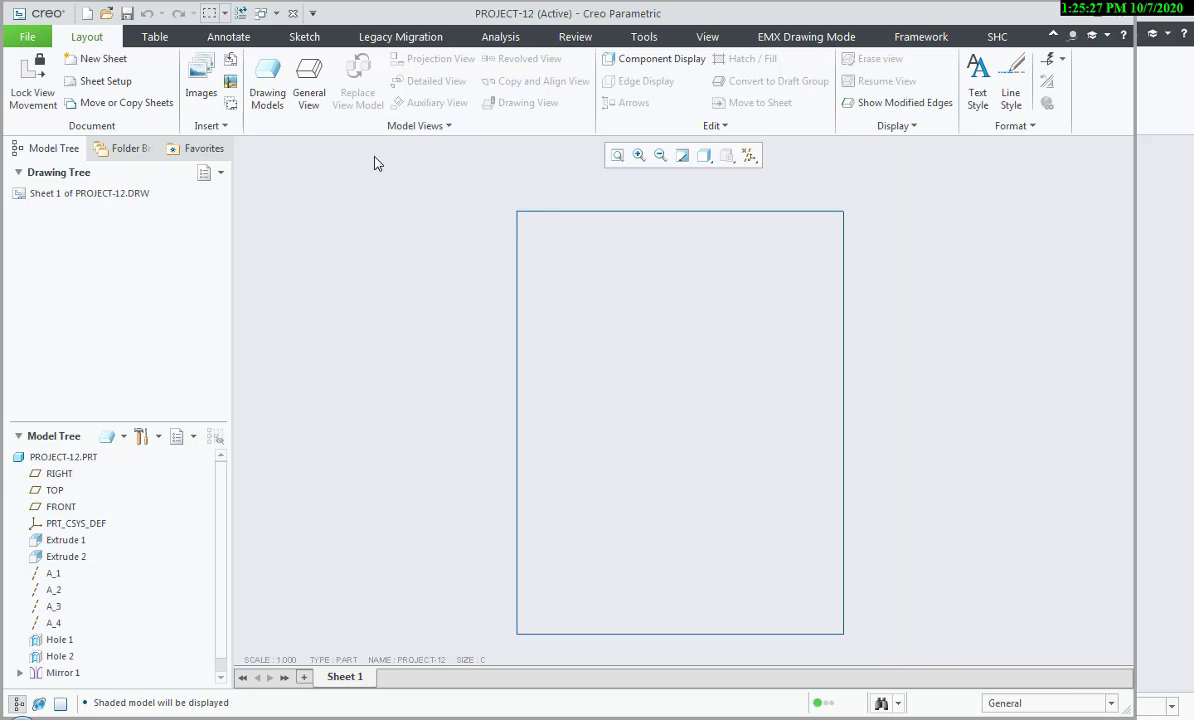
# - Place a general view of the bracket near the sheet's middle with no combined state and the FRONT orientation
pyautogui.click(318, 93)
pyautogui.click(605, 477)
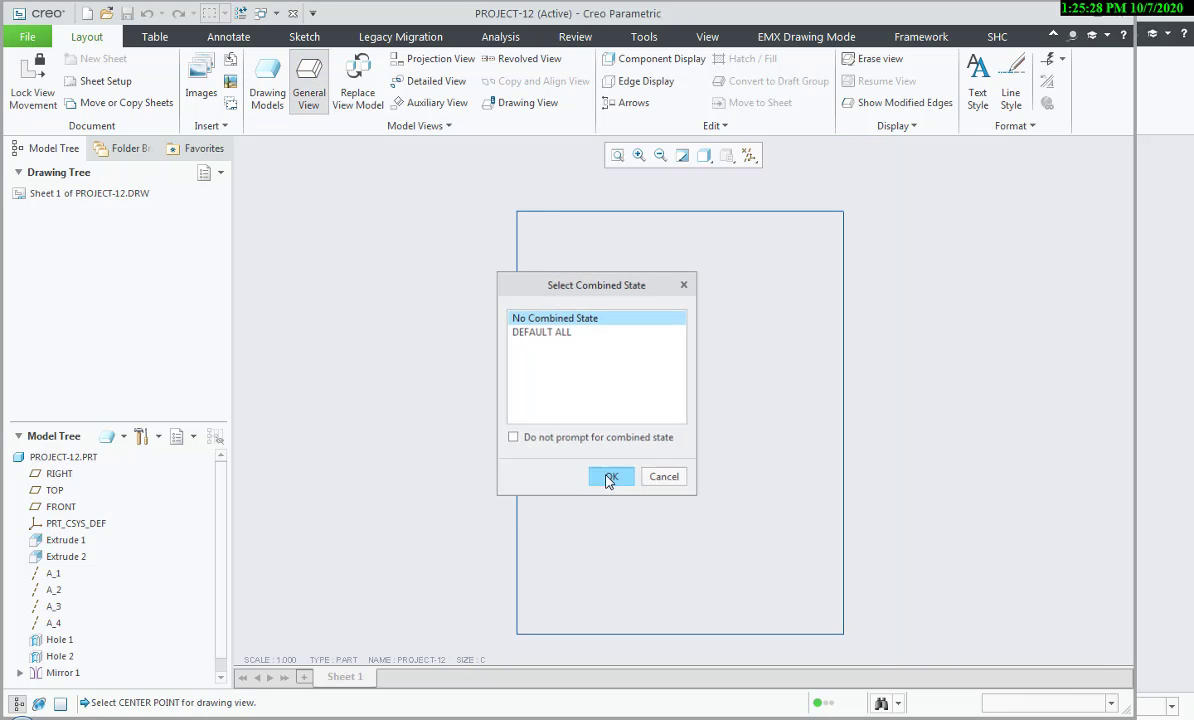
pyautogui.click(720, 413)
pyautogui.click(384, 516)
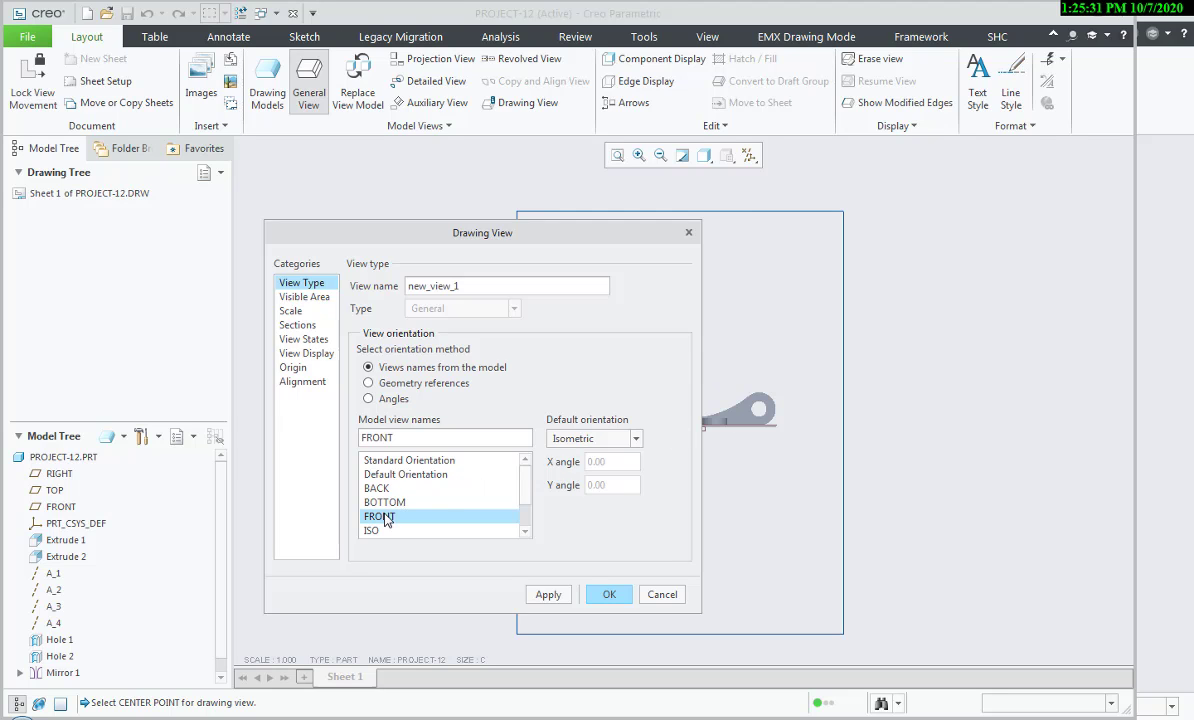
pyautogui.click(610, 594)
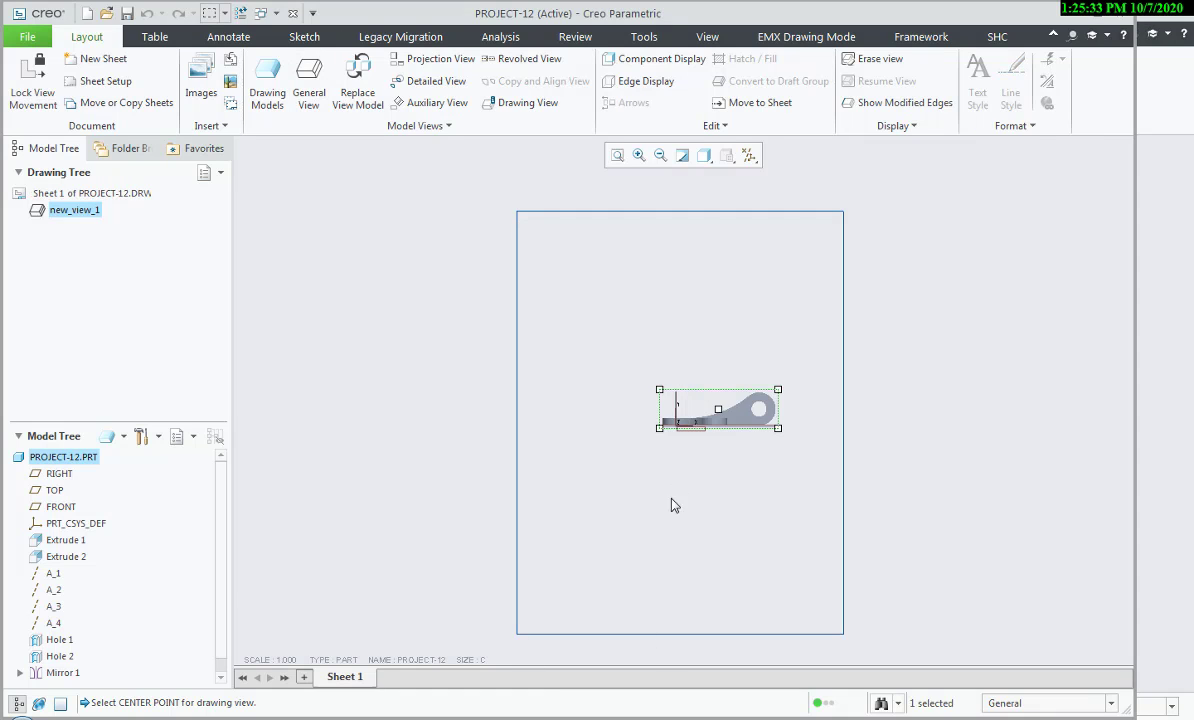
pyautogui.click(669, 501)
# - Add a projected top view above the front view, checking the view arrangement against the PDF drawing
pyautogui.click(698, 421)
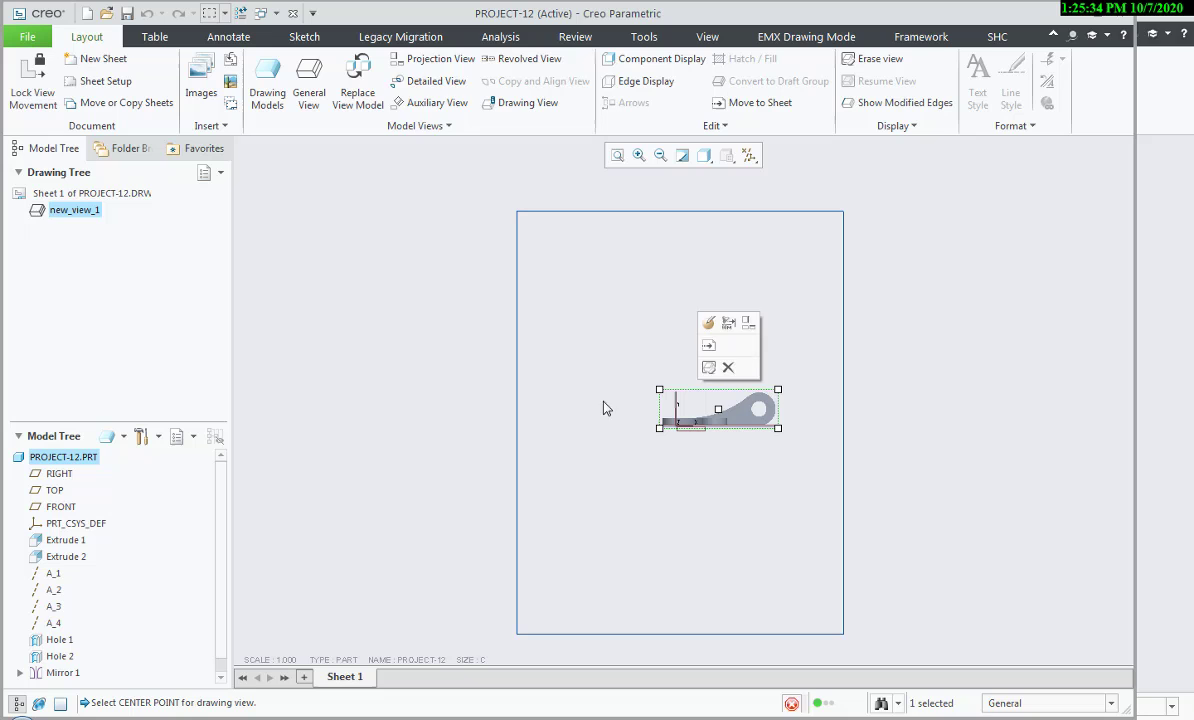
pyautogui.click(425, 60)
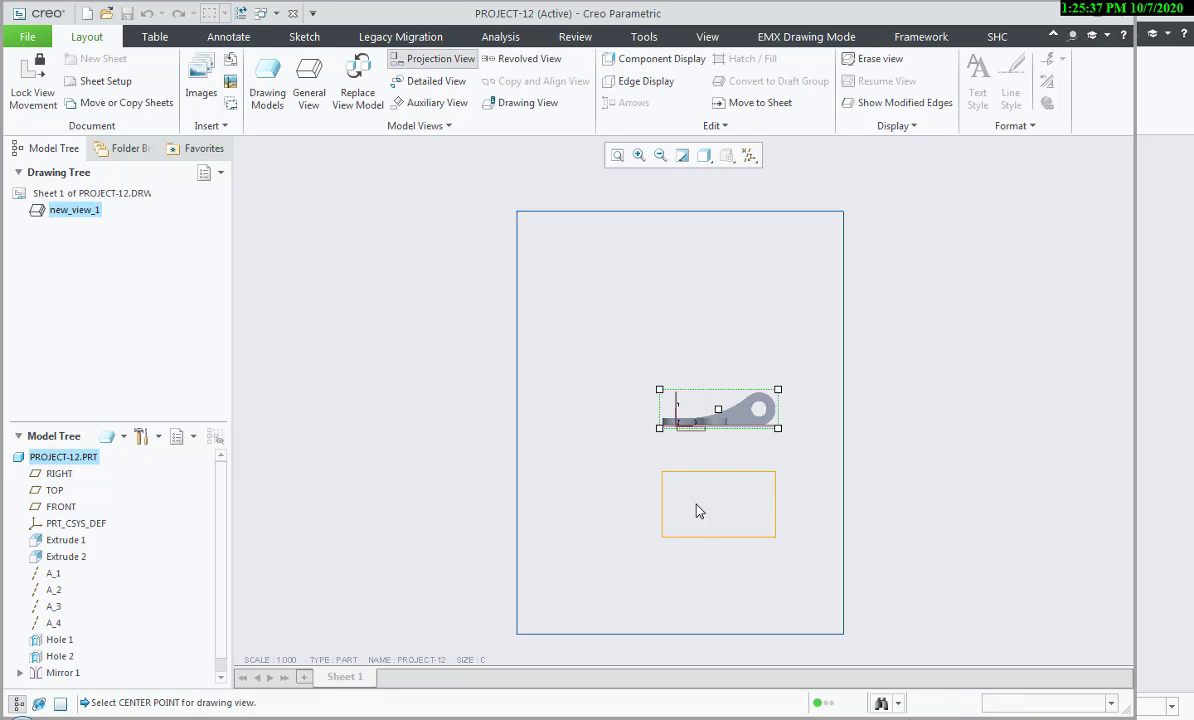
pyautogui.hotkey('alt', 'Tab')
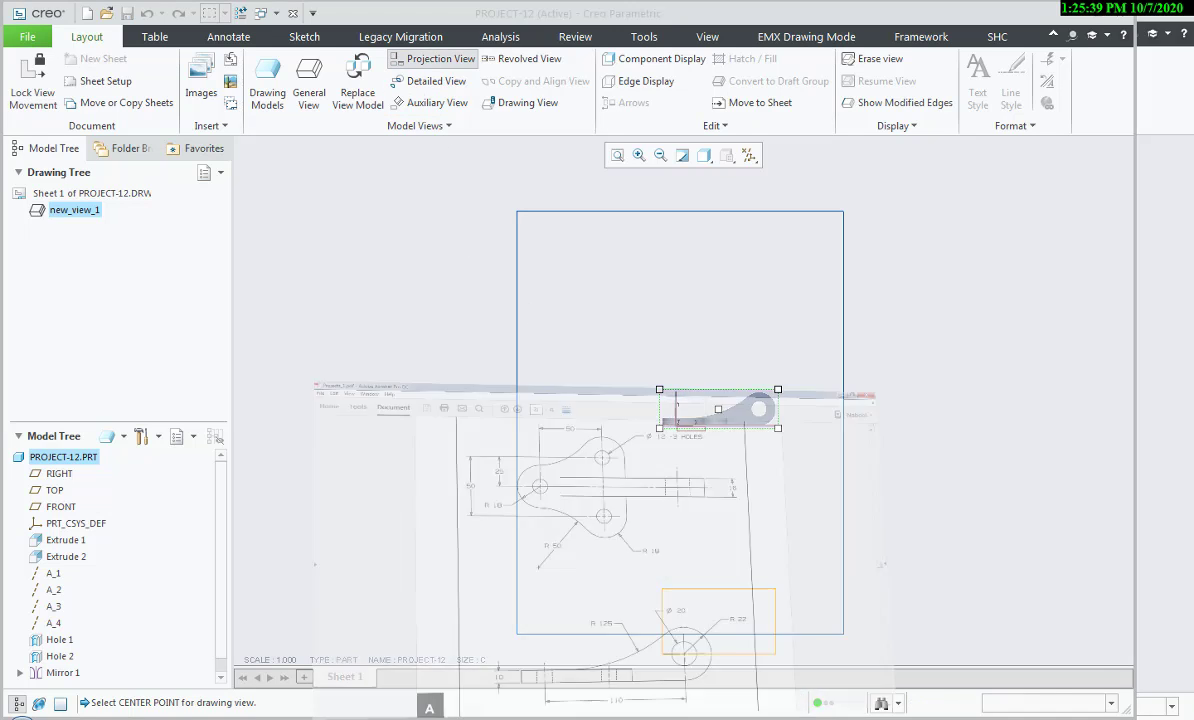
pyautogui.hotkey('alt', 'Tab')
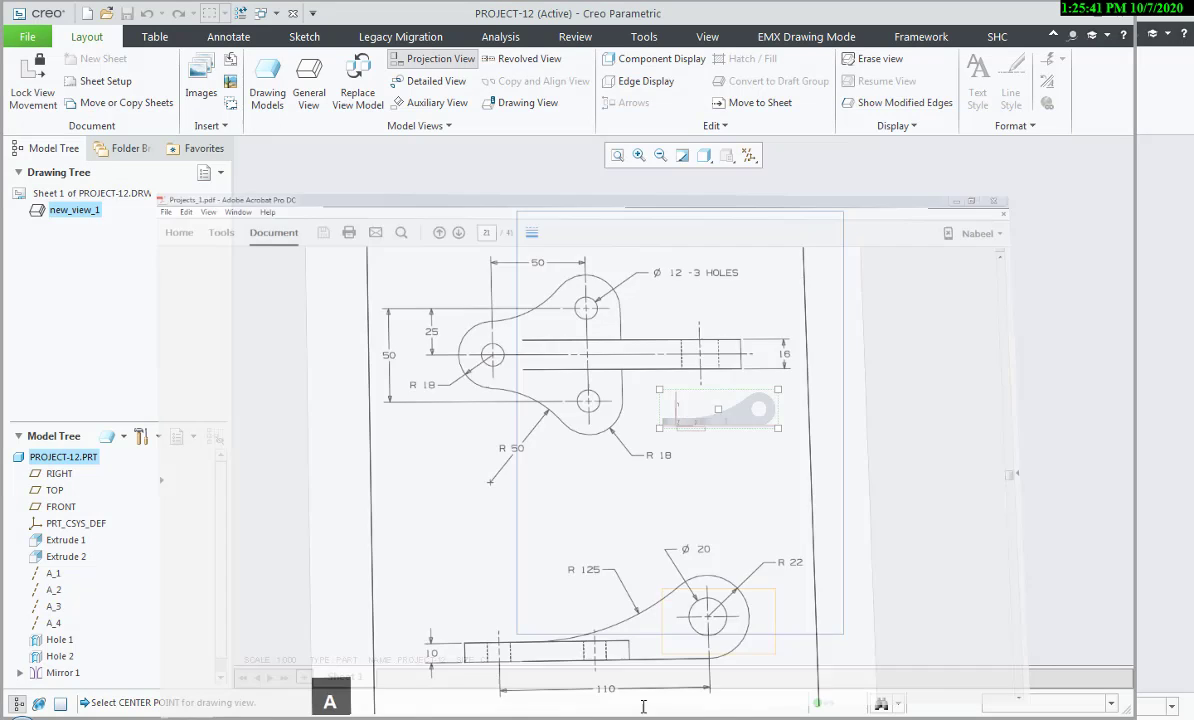
pyautogui.click(686, 410)
pyautogui.click(696, 527)
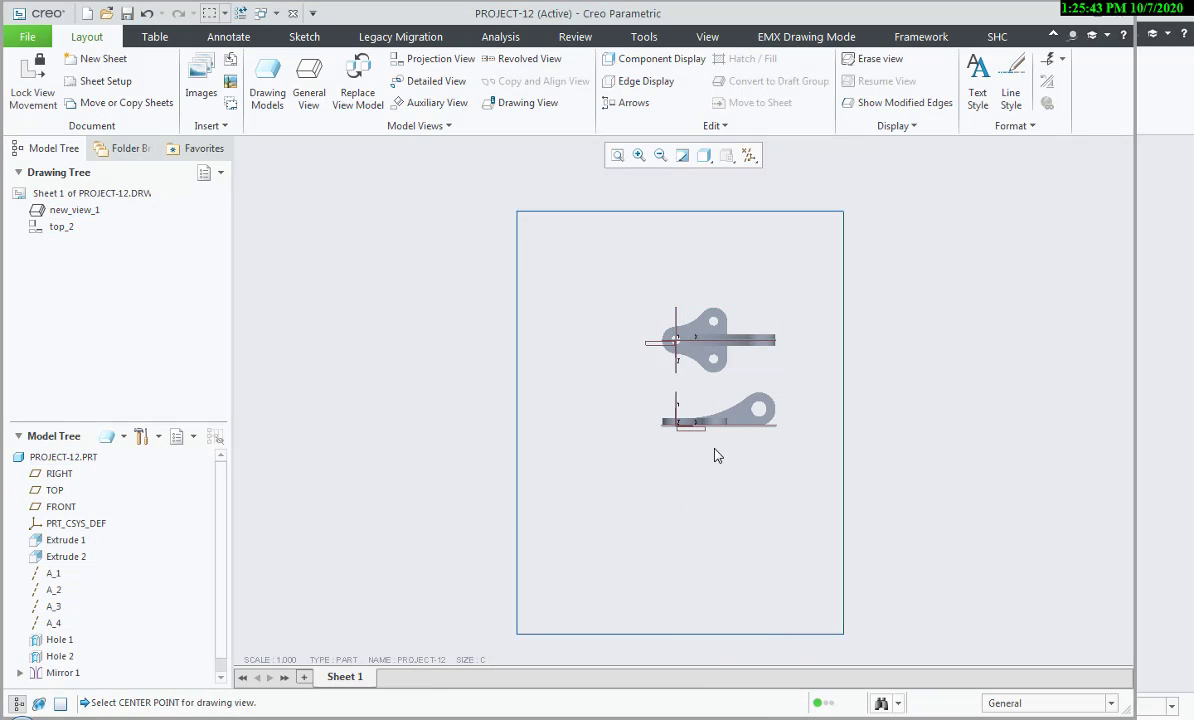
# - Set the front view's display style to No Hidden
pyautogui.scroll(1, 714, 455)
pyautogui.scroll(-2, 714, 454)
pyautogui.click(719, 410)
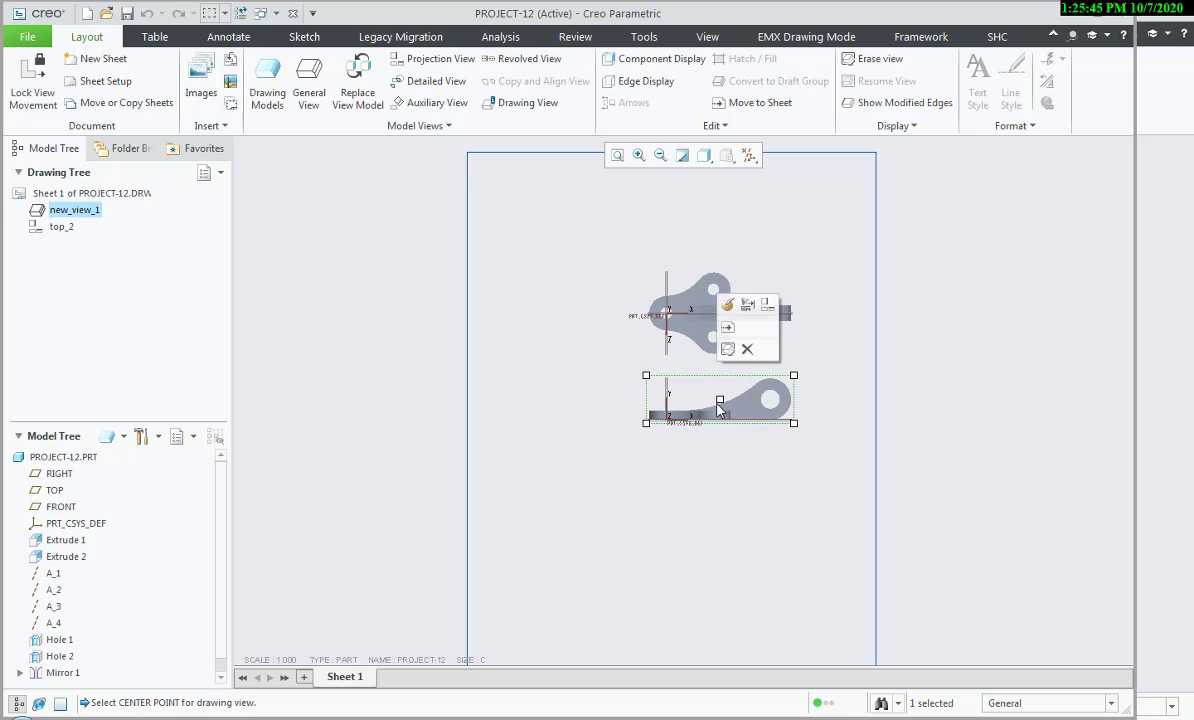
pyautogui.doubleClick(716, 413)
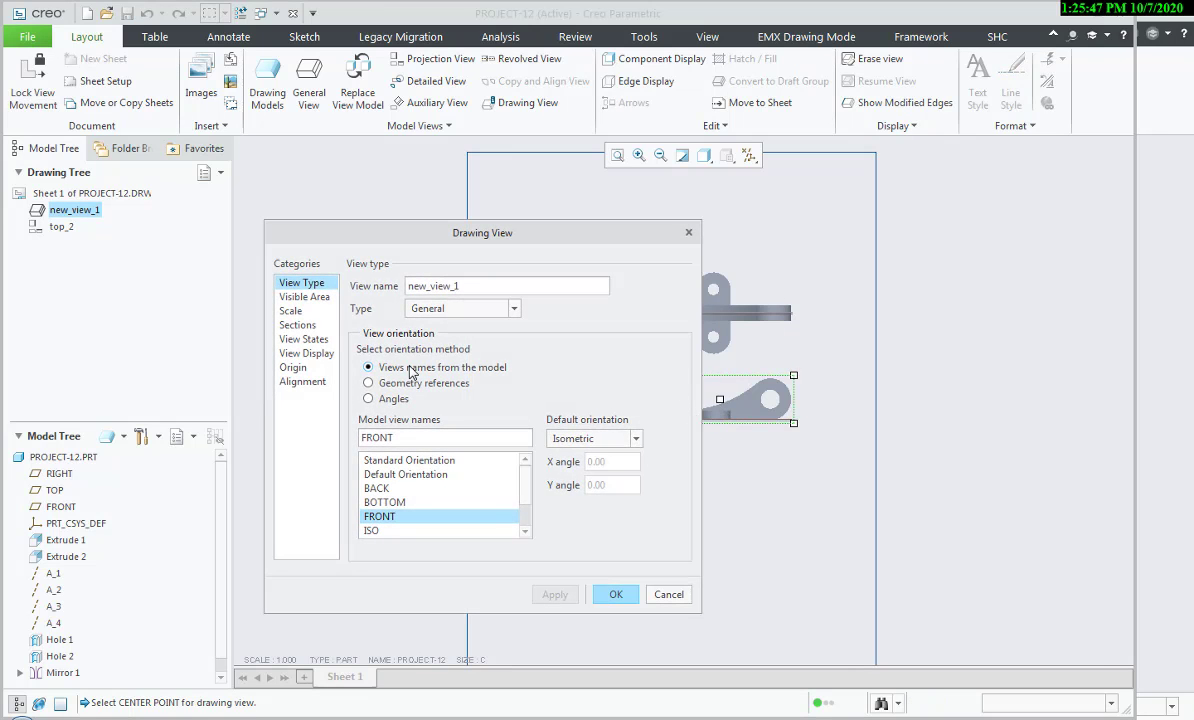
pyautogui.click(304, 355)
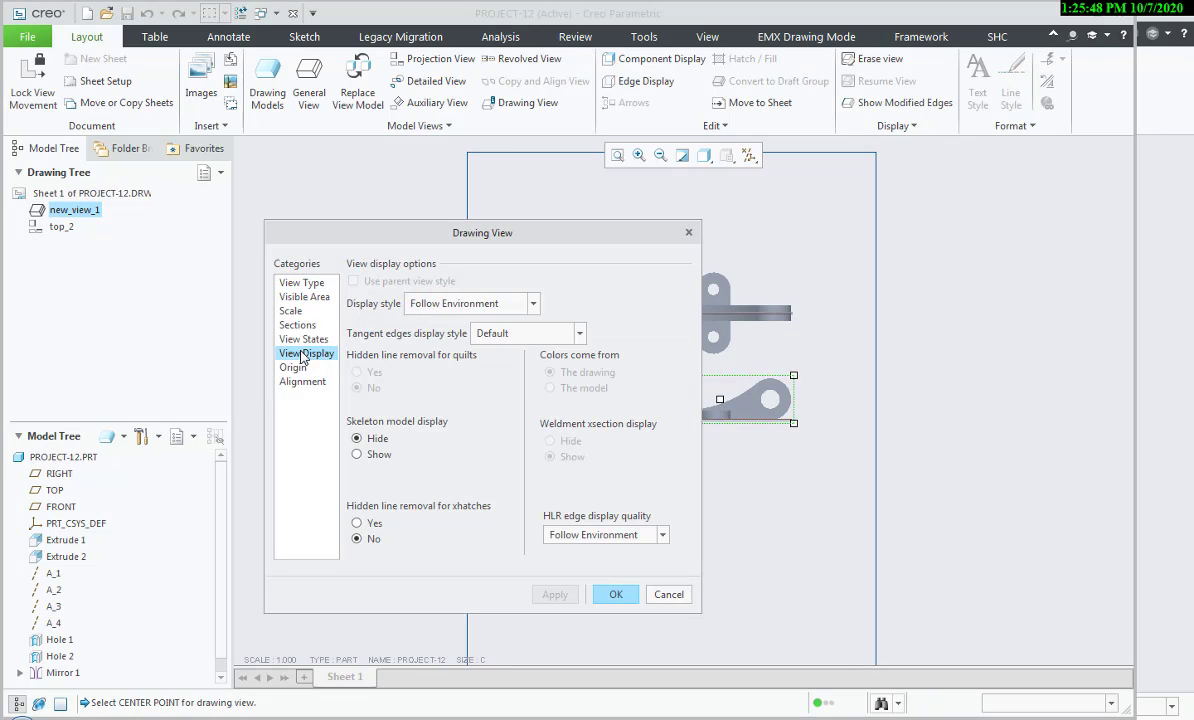
pyautogui.click(507, 307)
pyautogui.click(496, 378)
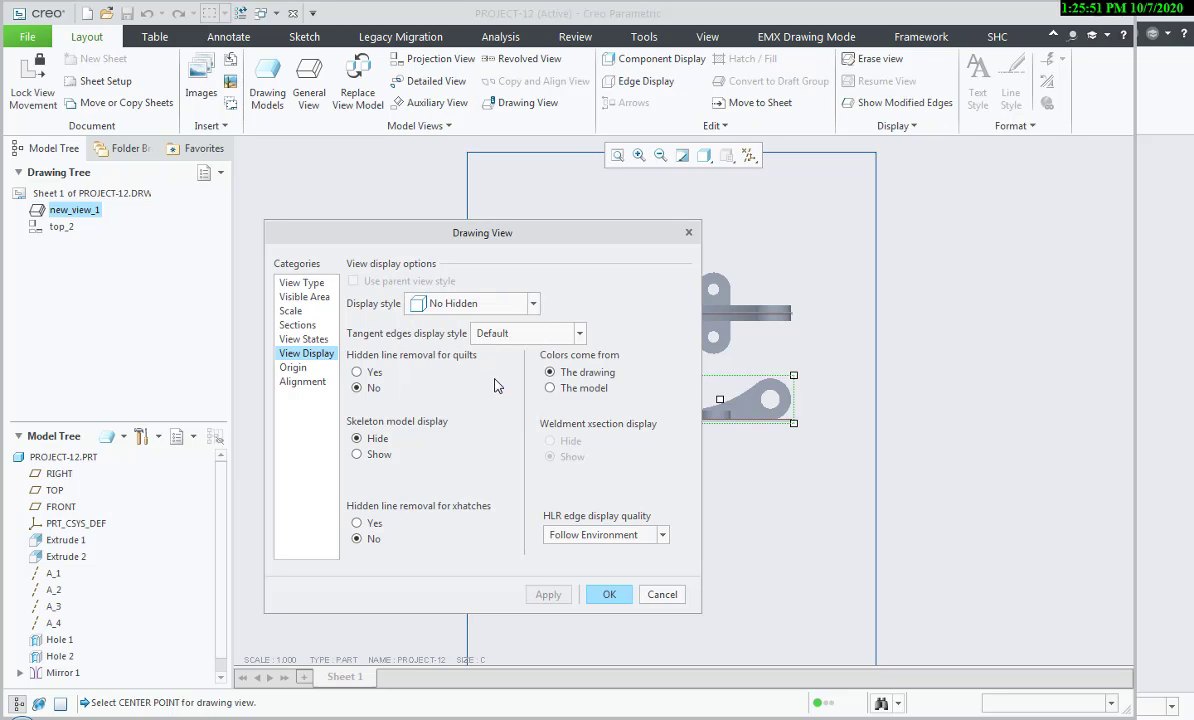
# - Give the front view a custom scale, trying 3 before settling on 2
pyautogui.click(292, 312)
pyautogui.click(393, 302)
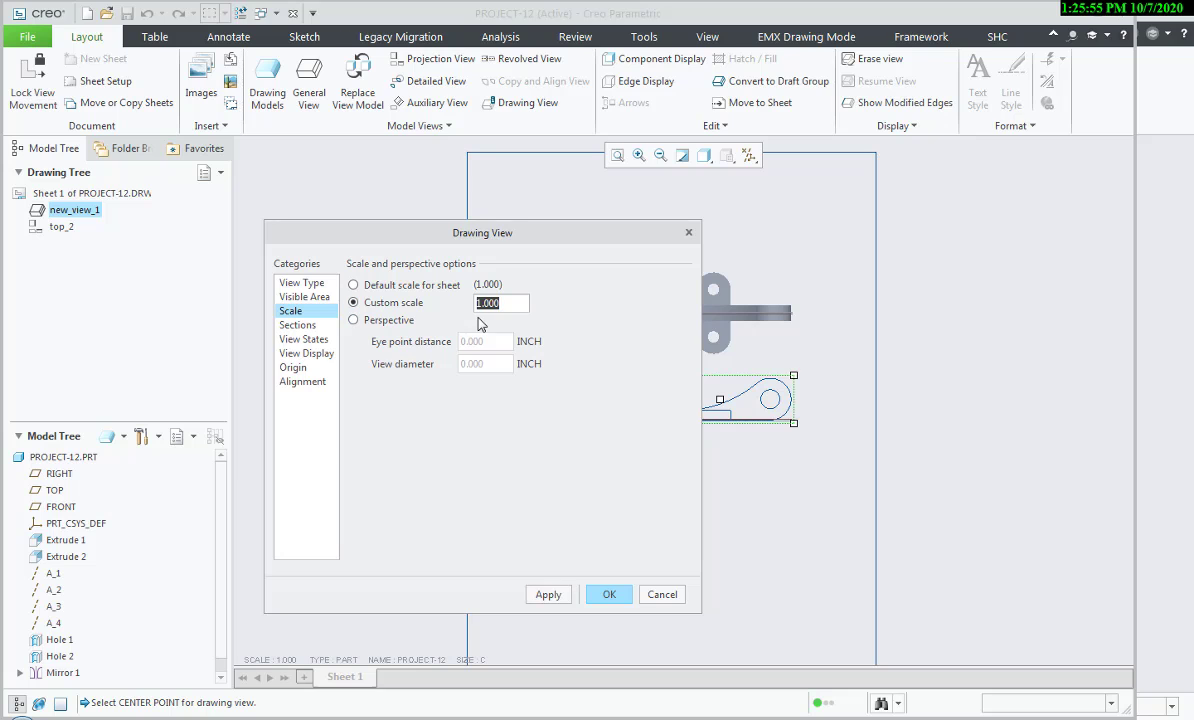
pyautogui.click(560, 600)
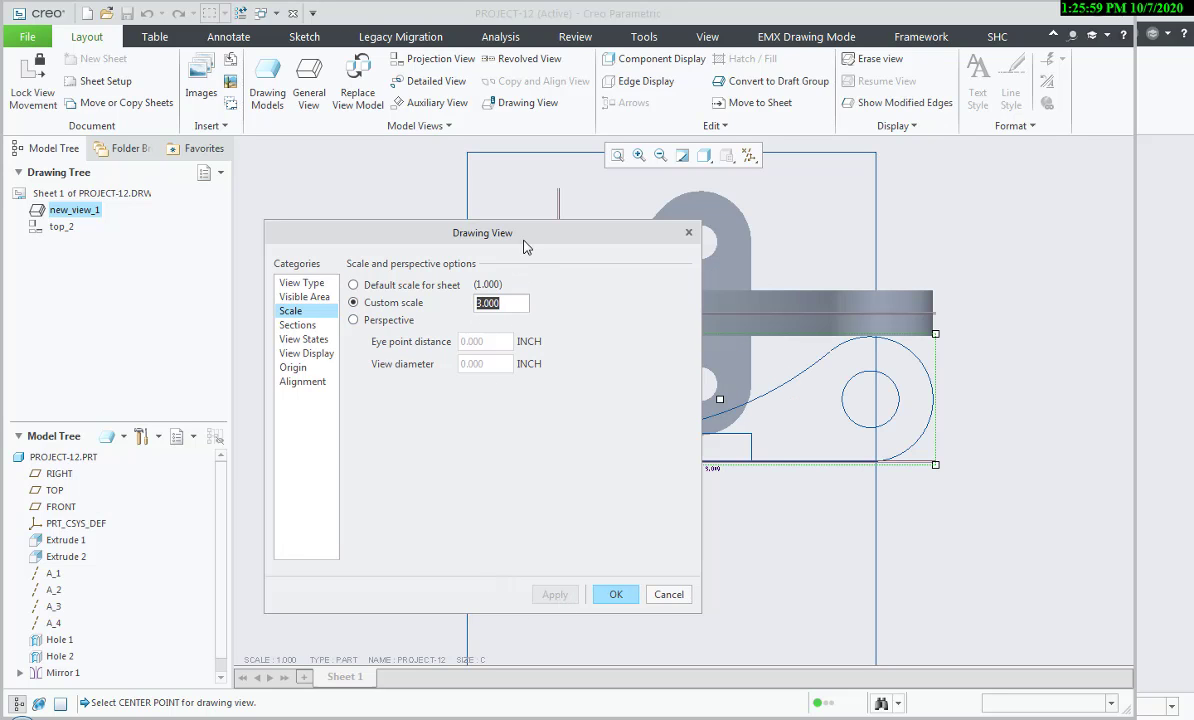
pyautogui.moveTo(524, 246)
pyautogui.mouseDown()
pyautogui.moveTo(726, 518)
pyautogui.moveTo(777, 272)
pyautogui.mouseUp()
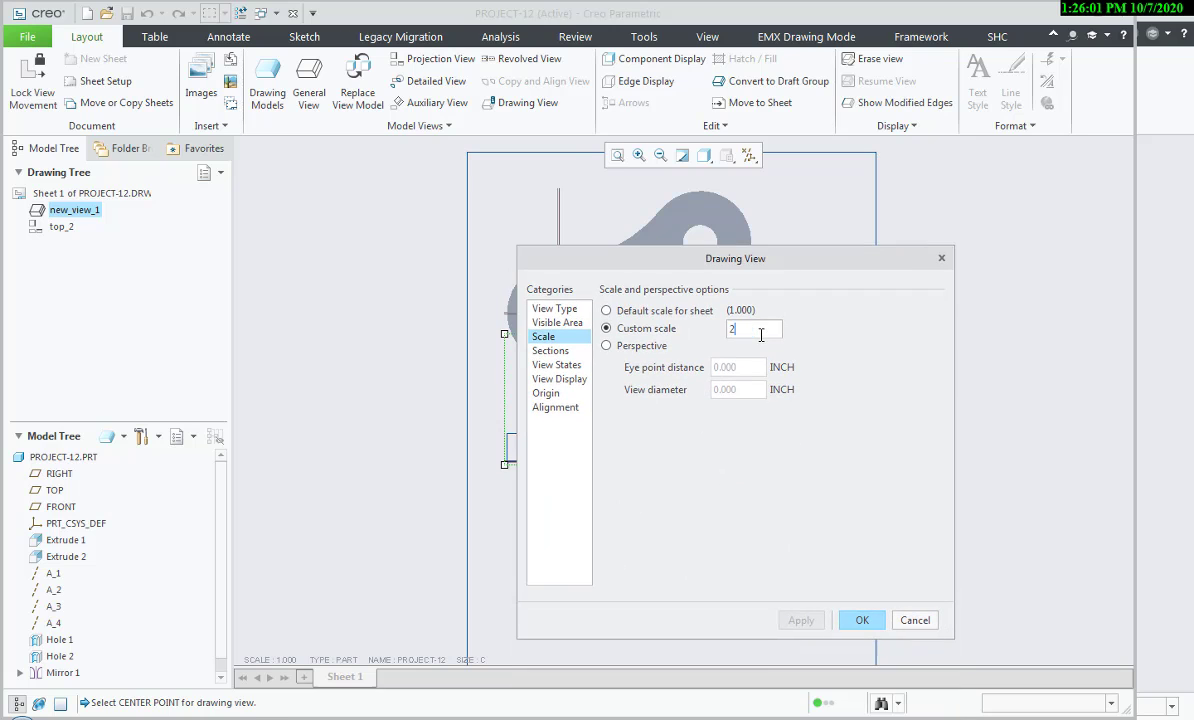
pyautogui.write('2')
pyautogui.click(799, 622)
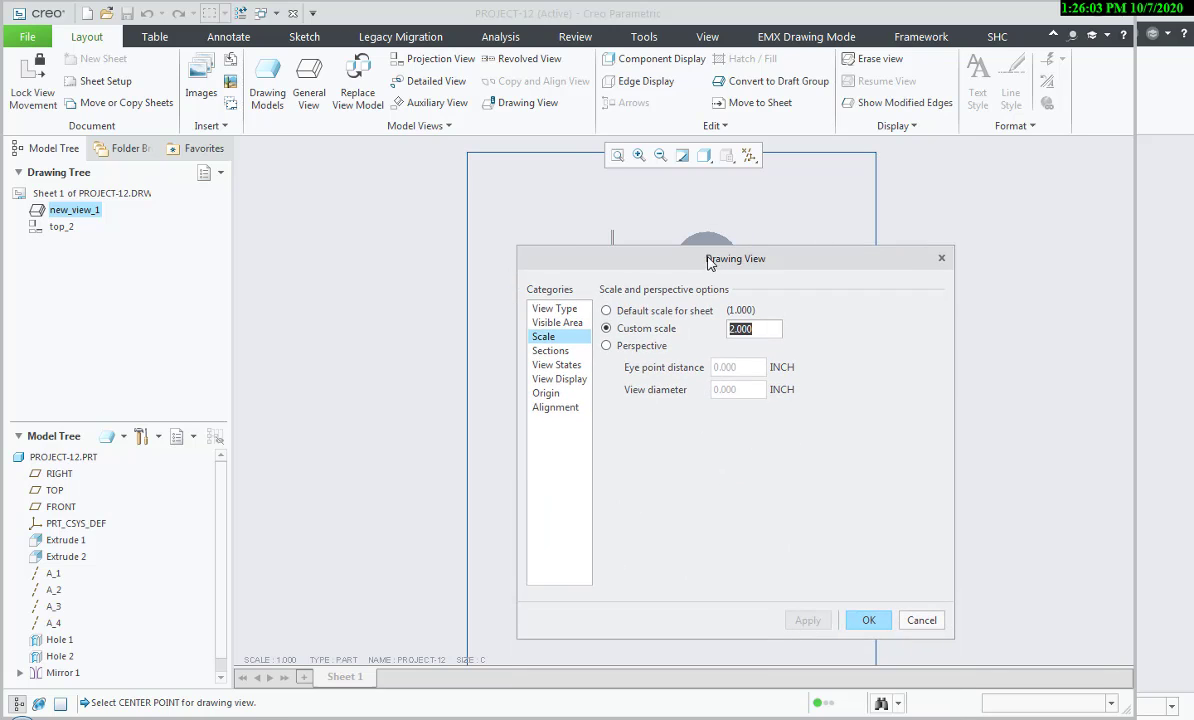
pyautogui.moveTo(710, 262)
pyautogui.mouseDown()
pyautogui.moveTo(939, 529)
pyautogui.moveTo(774, 241)
pyautogui.moveTo(726, 256)
pyautogui.mouseUp()
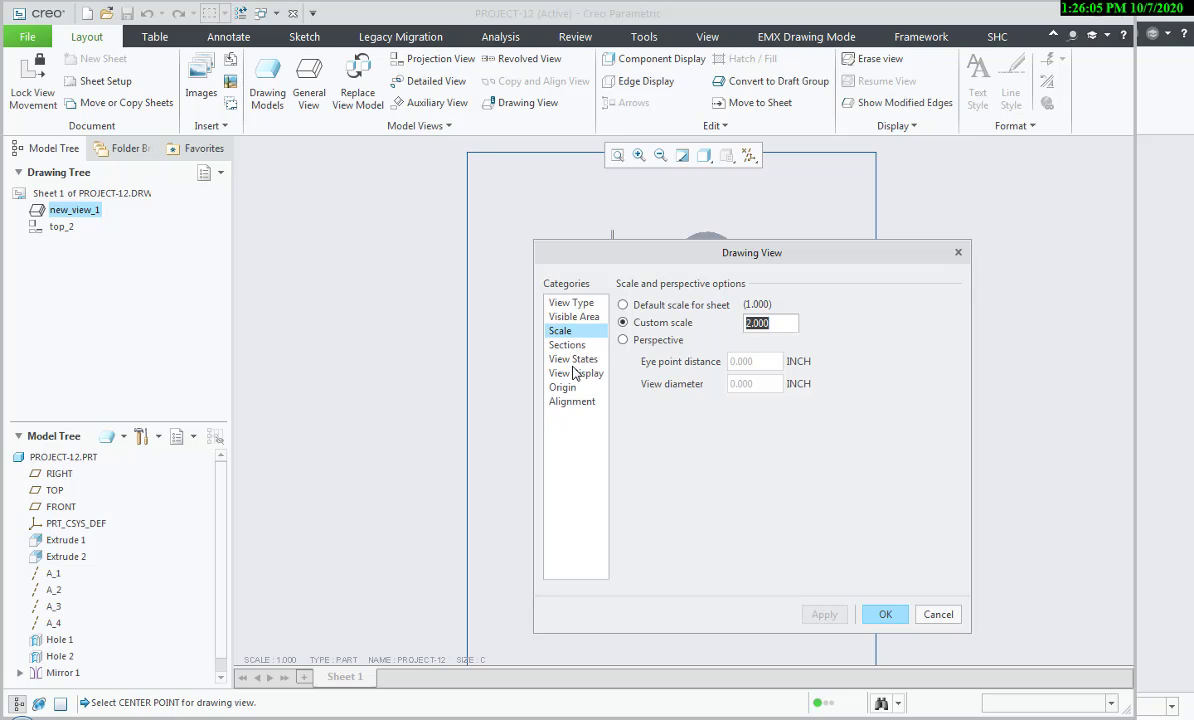
pyautogui.click(880, 614)
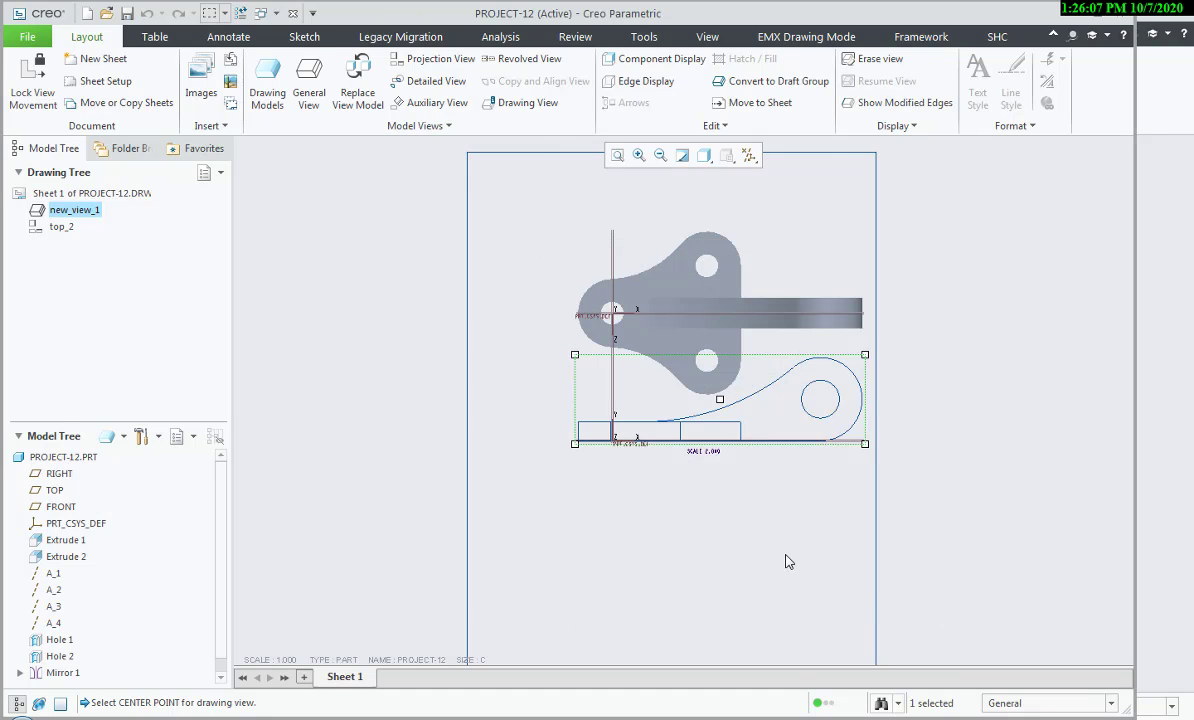
# - Move the front view about 5.1 units down and 2.2 units left, clear of the top view
pyautogui.click(615, 389)
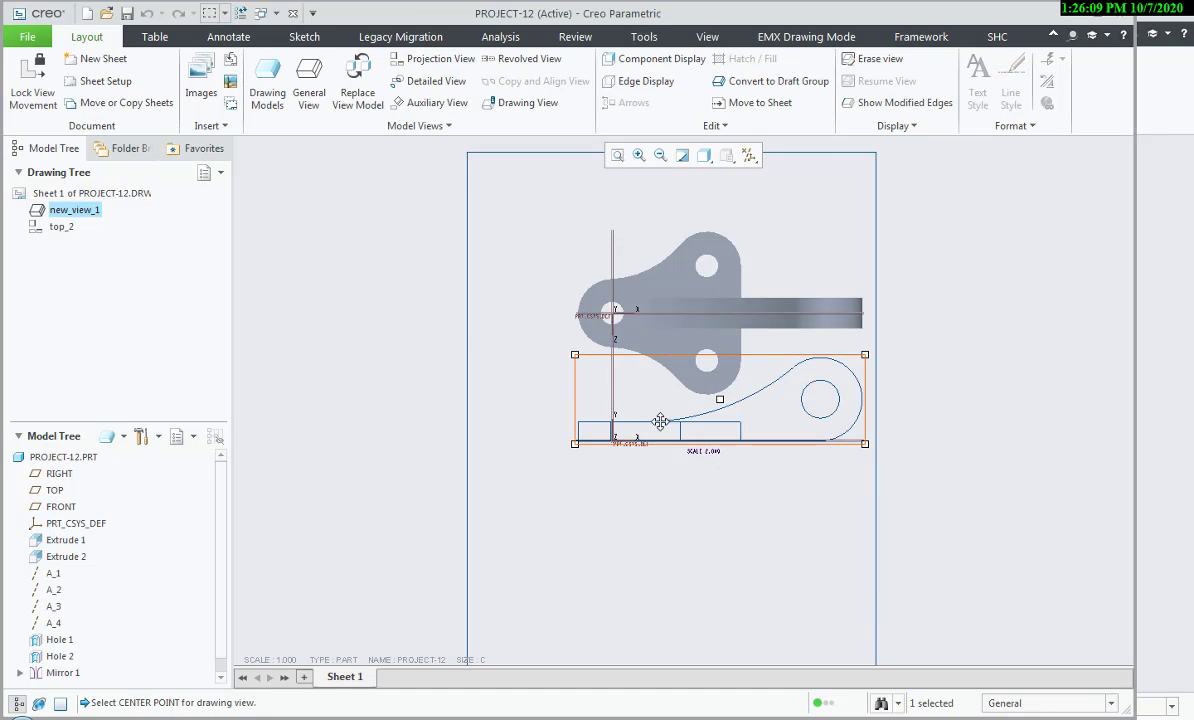
pyautogui.moveTo(682, 428)
pyautogui.mouseDown()
pyautogui.moveTo(616, 475)
pyautogui.moveTo(613, 538)
pyautogui.moveTo(629, 551)
pyautogui.mouseUp()
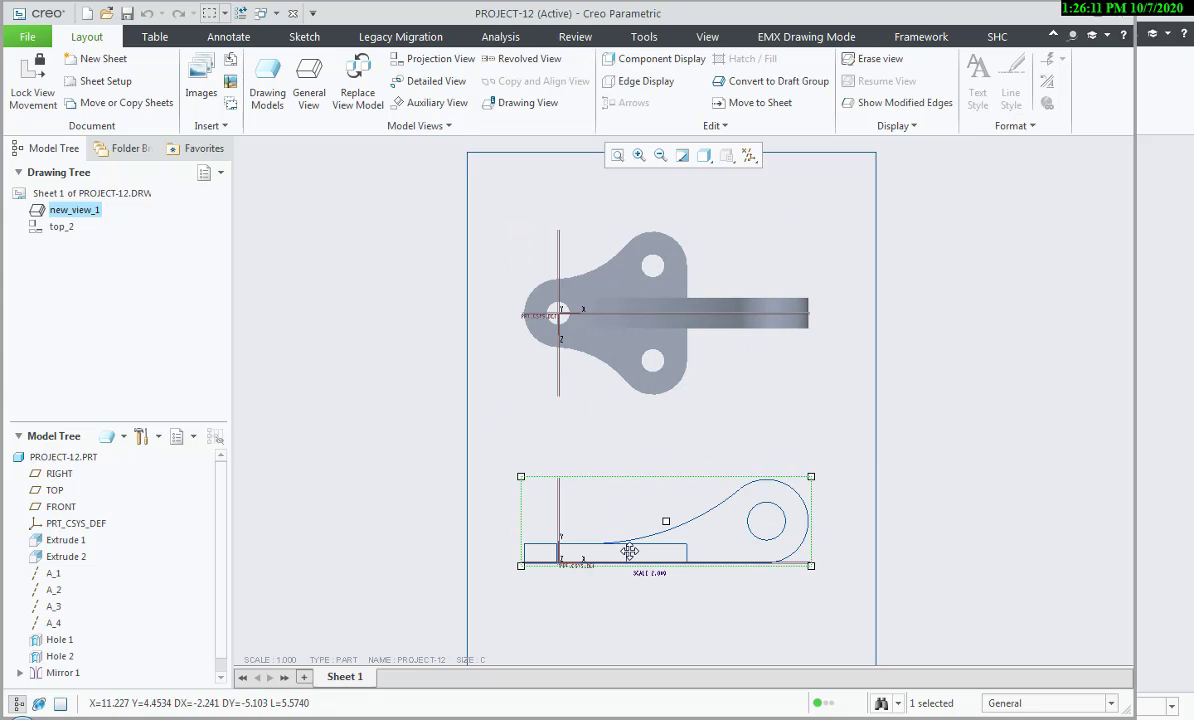
pyautogui.moveTo(630, 551)
pyautogui.mouseDown(button='middle')
pyautogui.moveTo(656, 512)
pyautogui.moveTo(664, 454)
pyautogui.moveTo(646, 585)
pyautogui.mouseUp(button='middle')
pyautogui.click(727, 439)
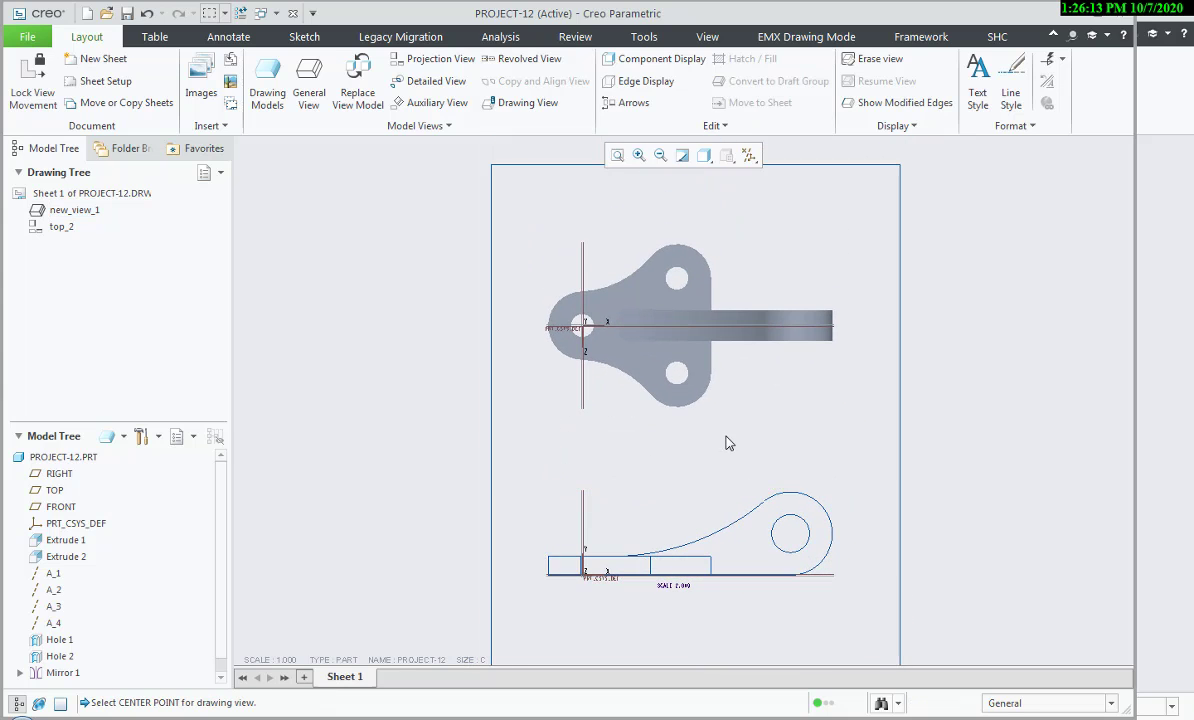
# - Set the projected top view's display style to Hidden
pyautogui.click(711, 355)
pyautogui.doubleClick(710, 365)
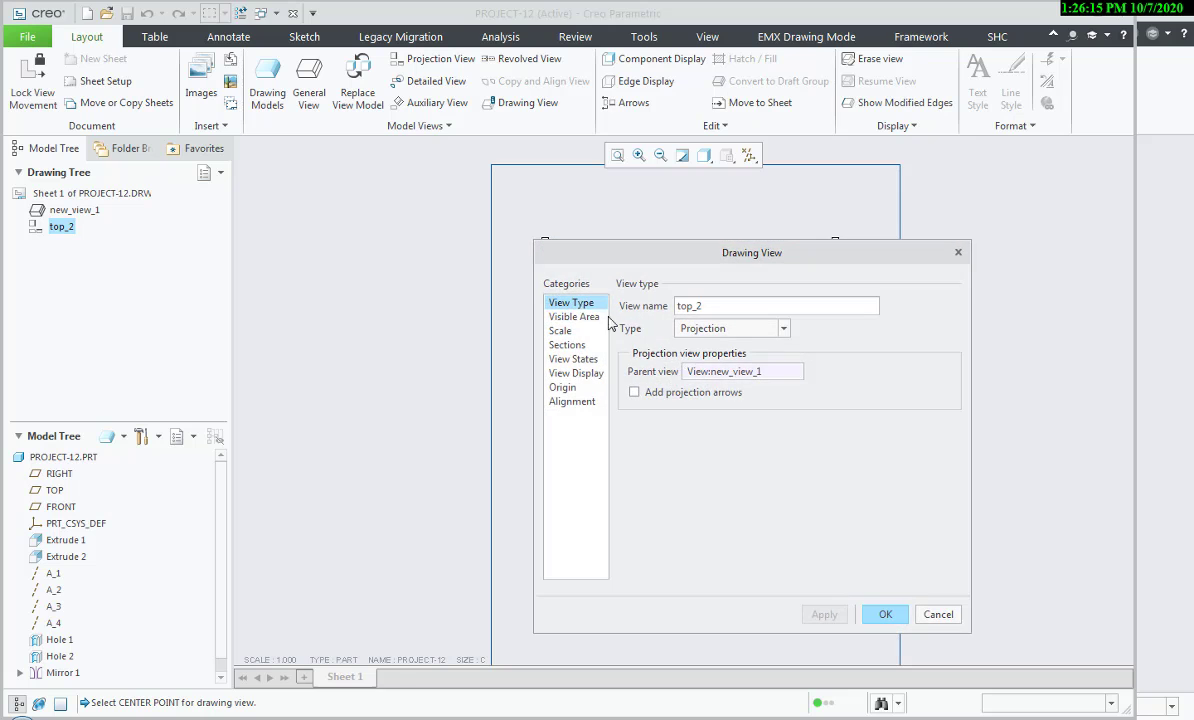
pyautogui.click(573, 360)
pyautogui.click(580, 373)
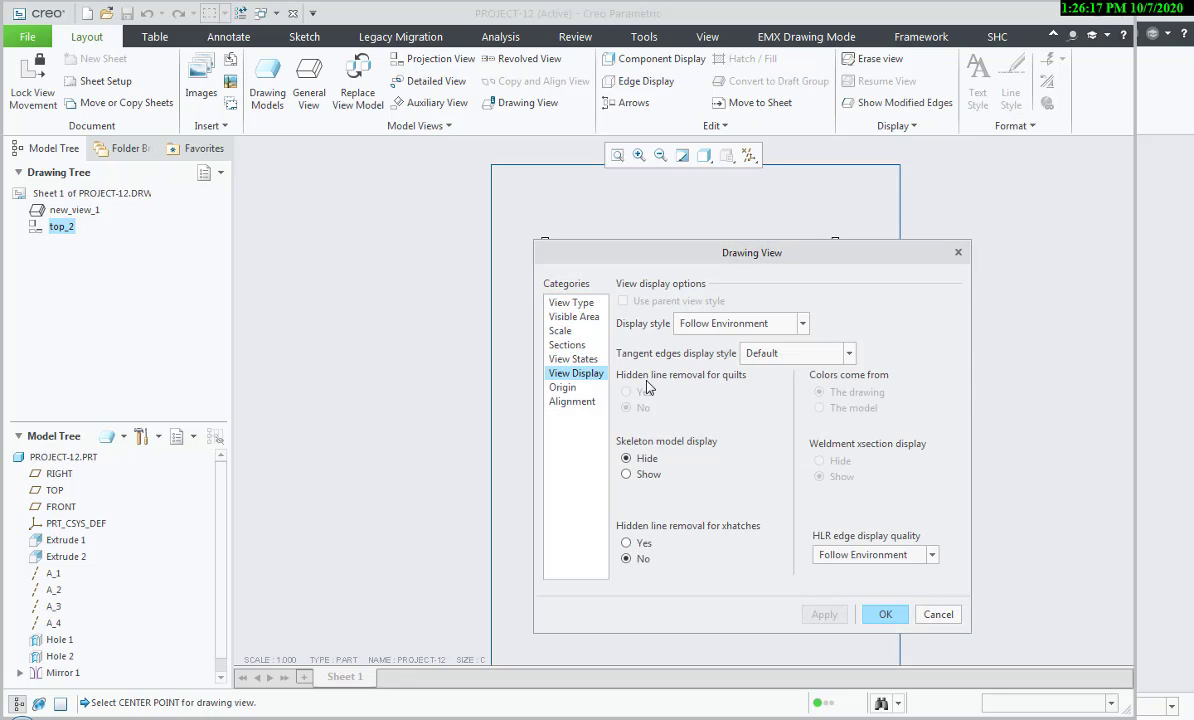
pyautogui.click(776, 330)
pyautogui.click(715, 382)
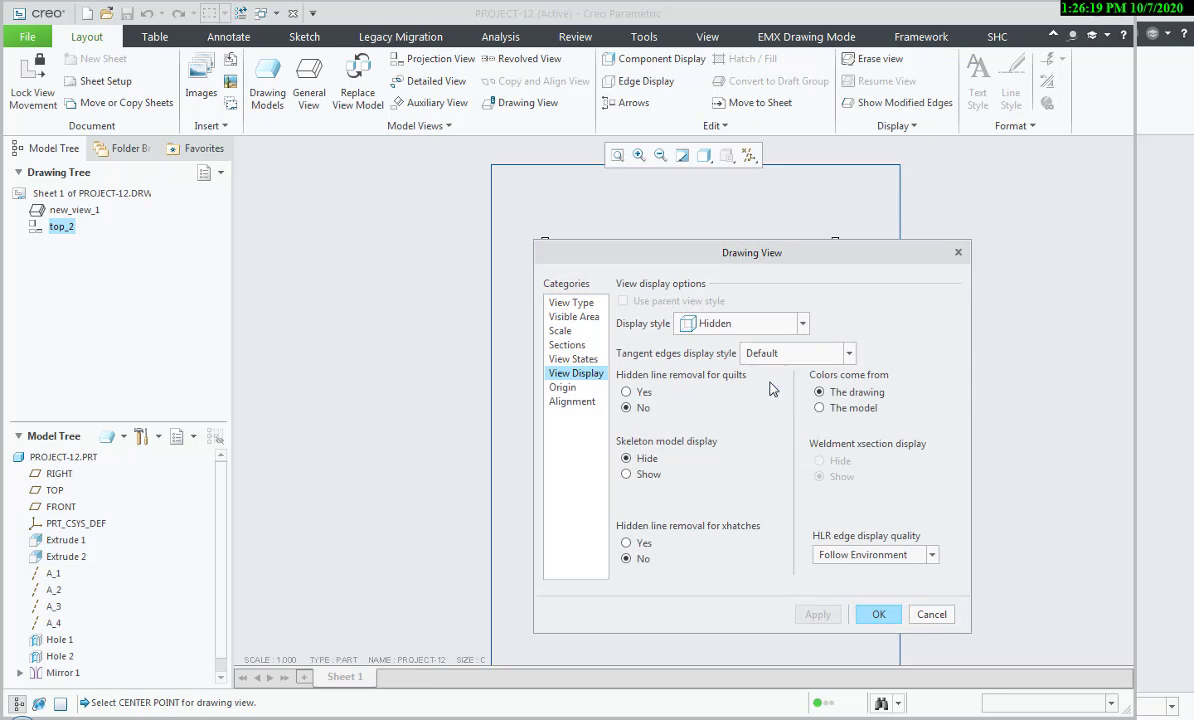
pyautogui.click(828, 612)
pyautogui.click(882, 615)
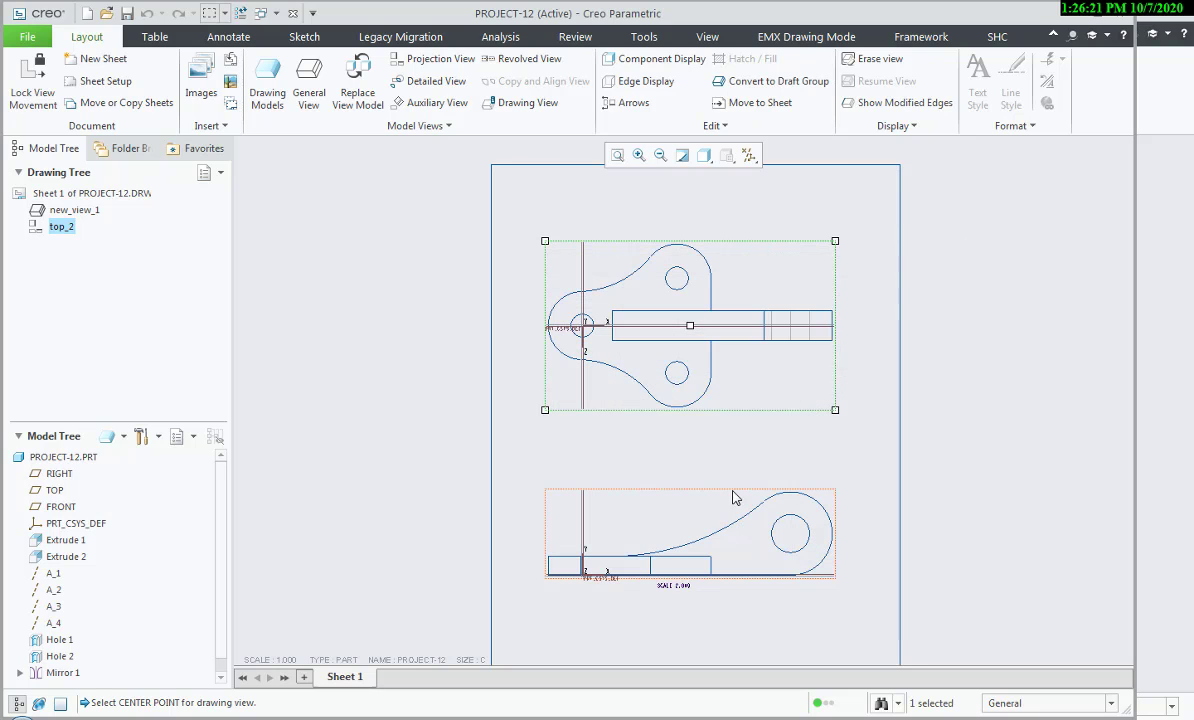
# - Turn off the datum display so both drawing views show only the part's edges
pyautogui.click(699, 489)
pyautogui.moveTo(700, 451); pyautogui.dragTo(649, 469, button='middle')
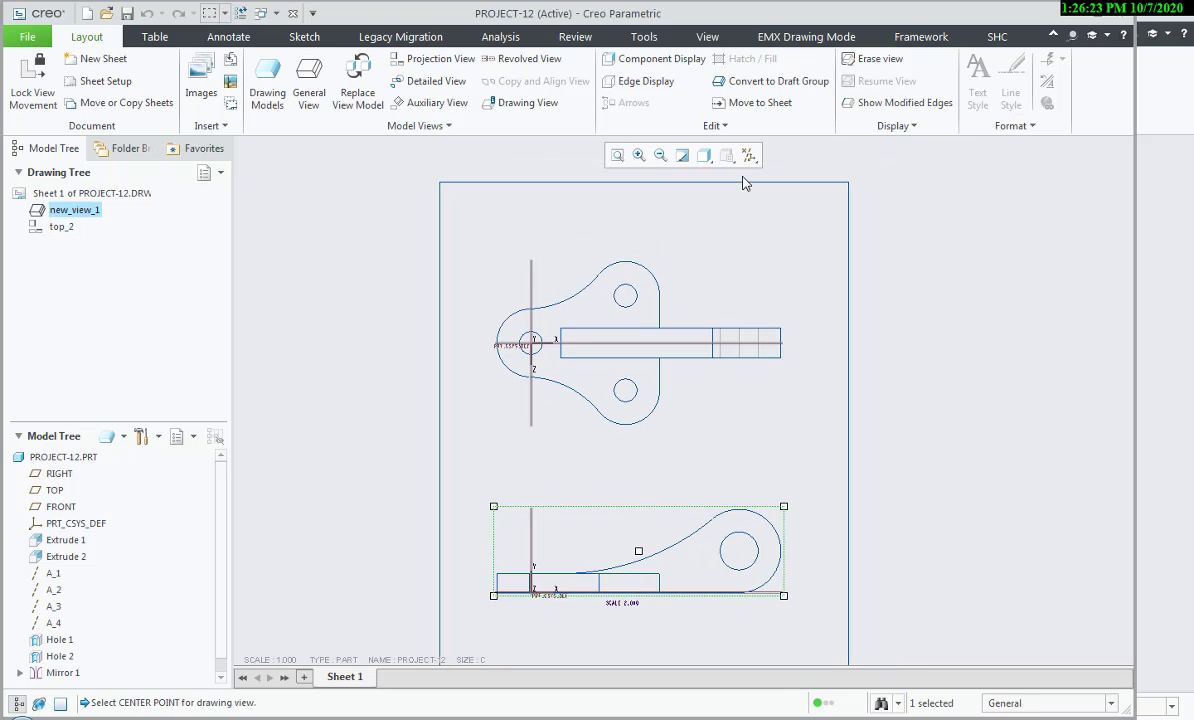
pyautogui.click(750, 158)
pyautogui.click(750, 176)
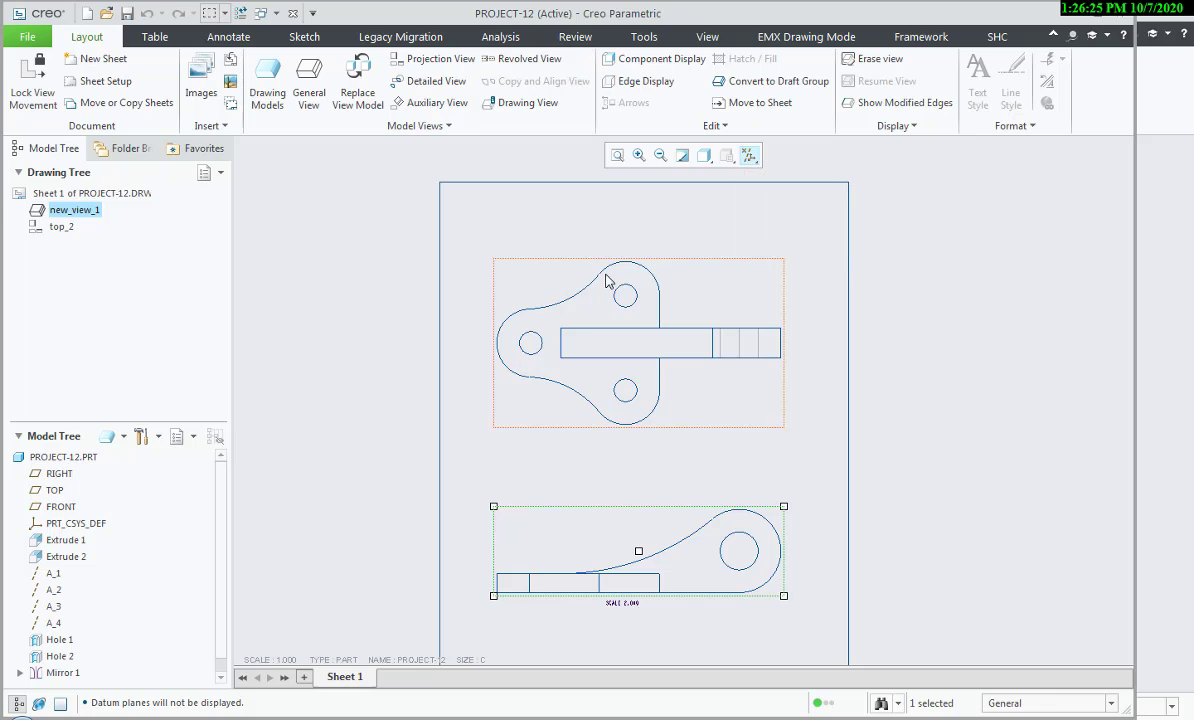
pyautogui.moveTo(640, 414); pyautogui.dragTo(608, 368, button='middle')
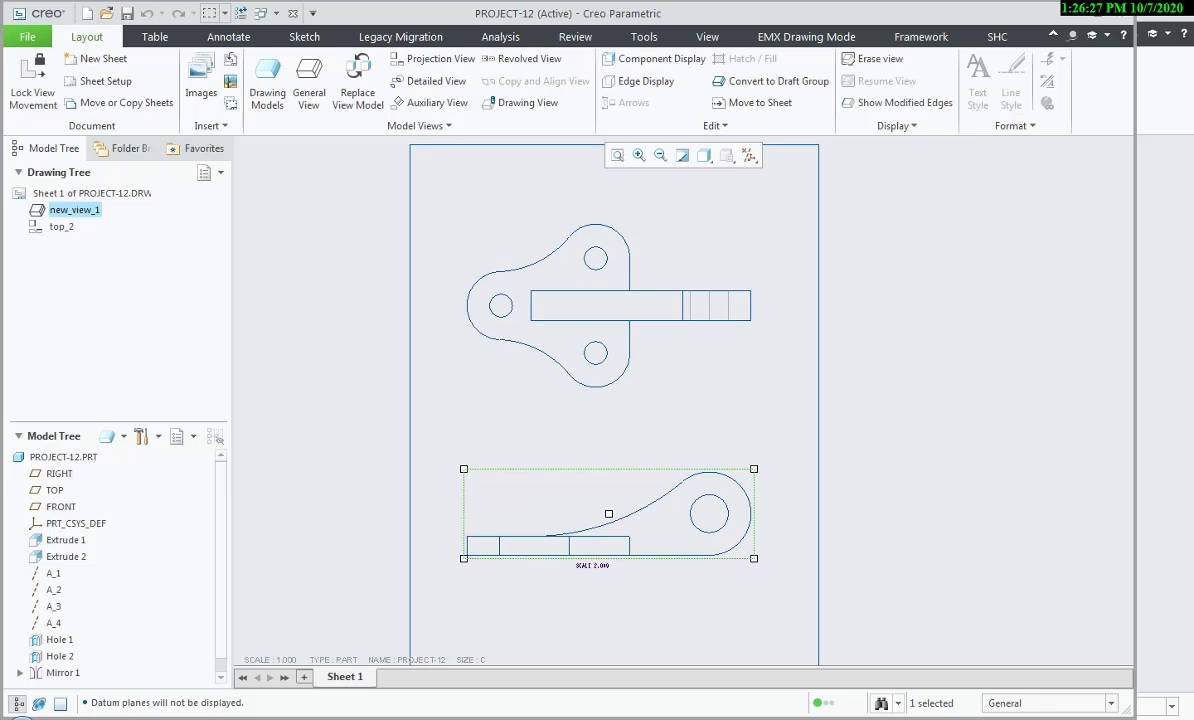
# - Set the top view's tangent edges display style to None, comparing the view with the PDF drawing
pyautogui.hotkey('alt', 'Tab')
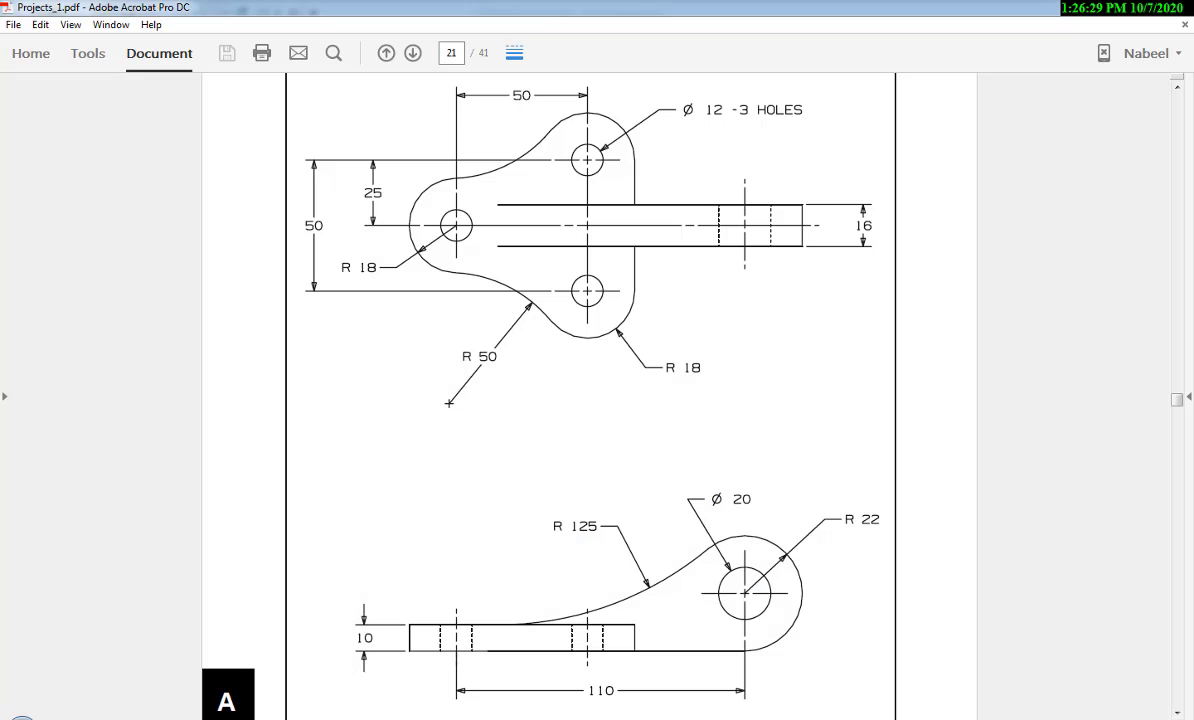
pyautogui.hotkey('alt', 'Tab')
pyautogui.doubleClick(681, 341)
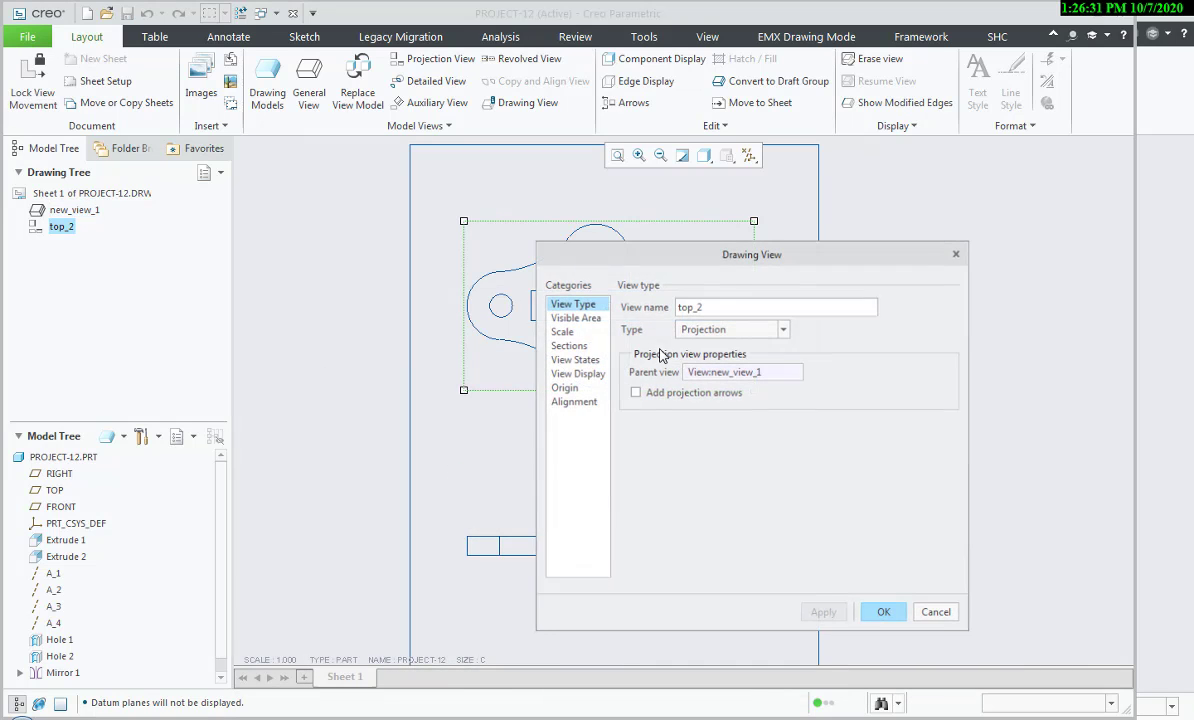
pyautogui.click(576, 373)
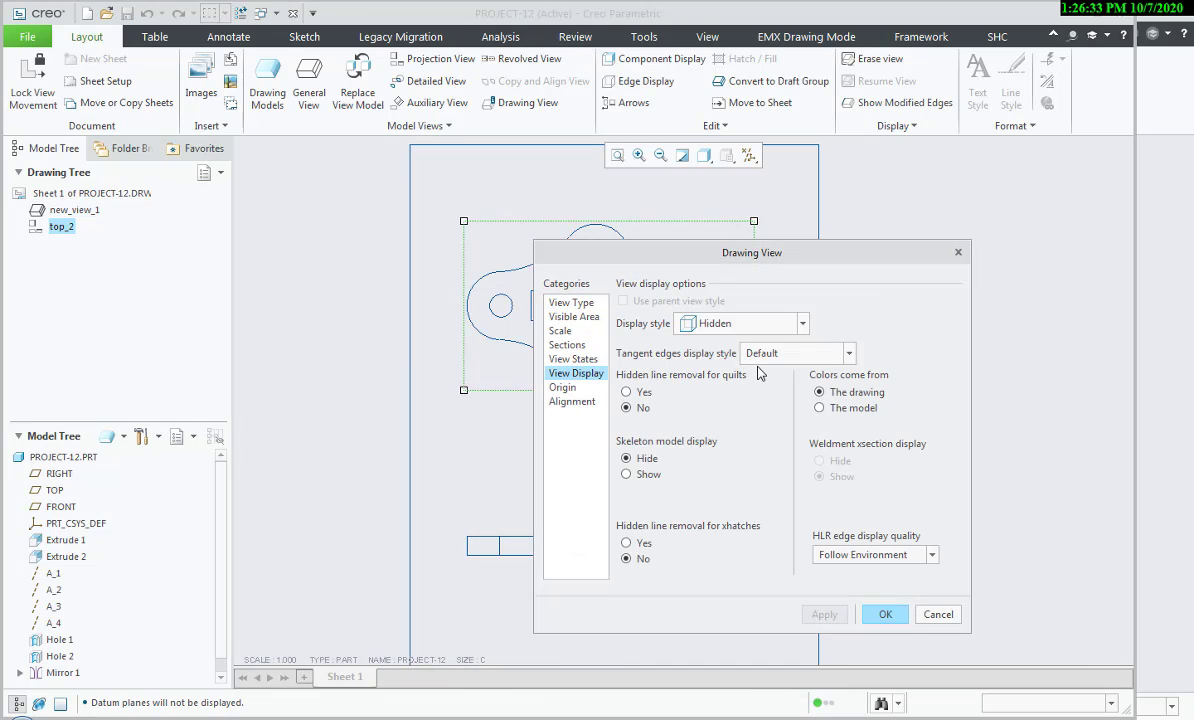
pyautogui.click(790, 353)
pyautogui.click(775, 393)
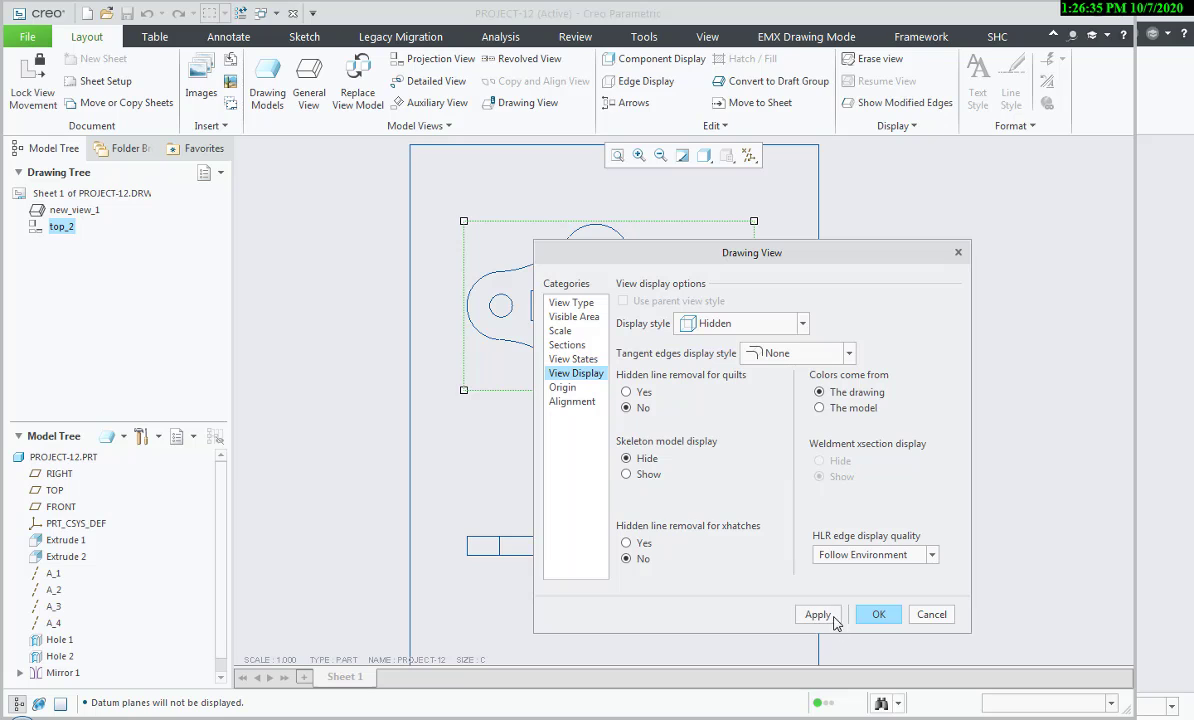
pyautogui.click(496, 436)
pyautogui.click(866, 616)
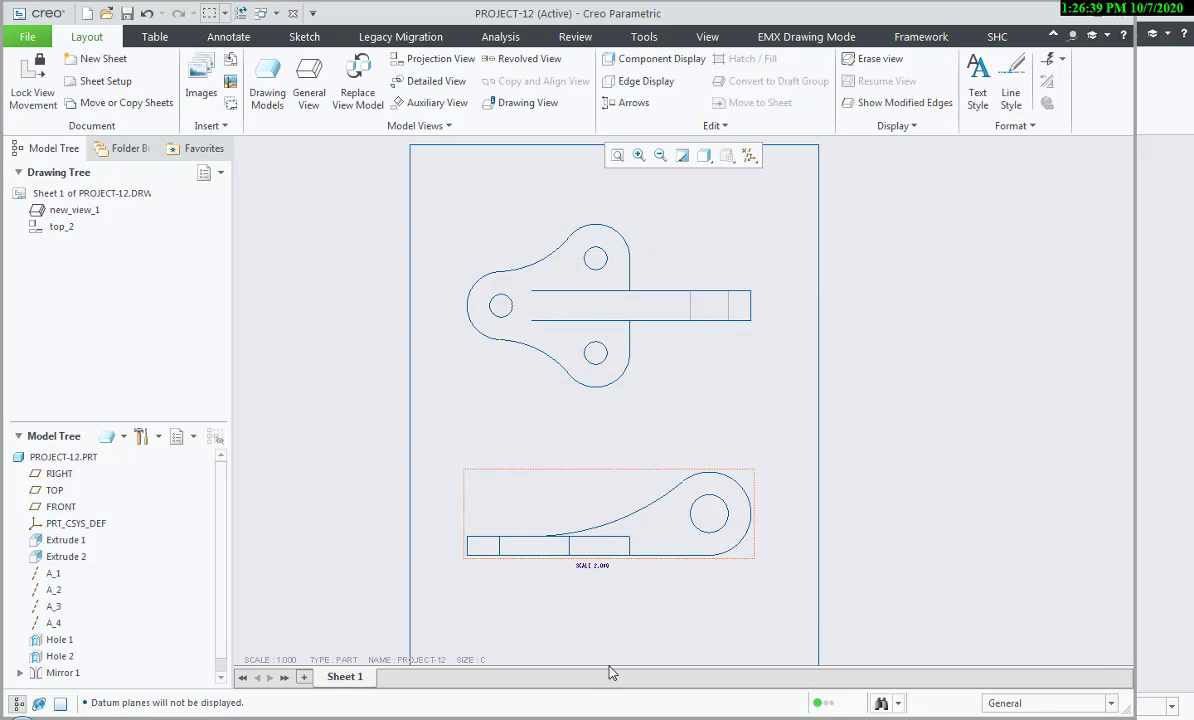
# - Compare both drawing views with the dimensioned views in the PDF
pyautogui.click(470, 716)
pyautogui.hotkey('alt', 'Tab')
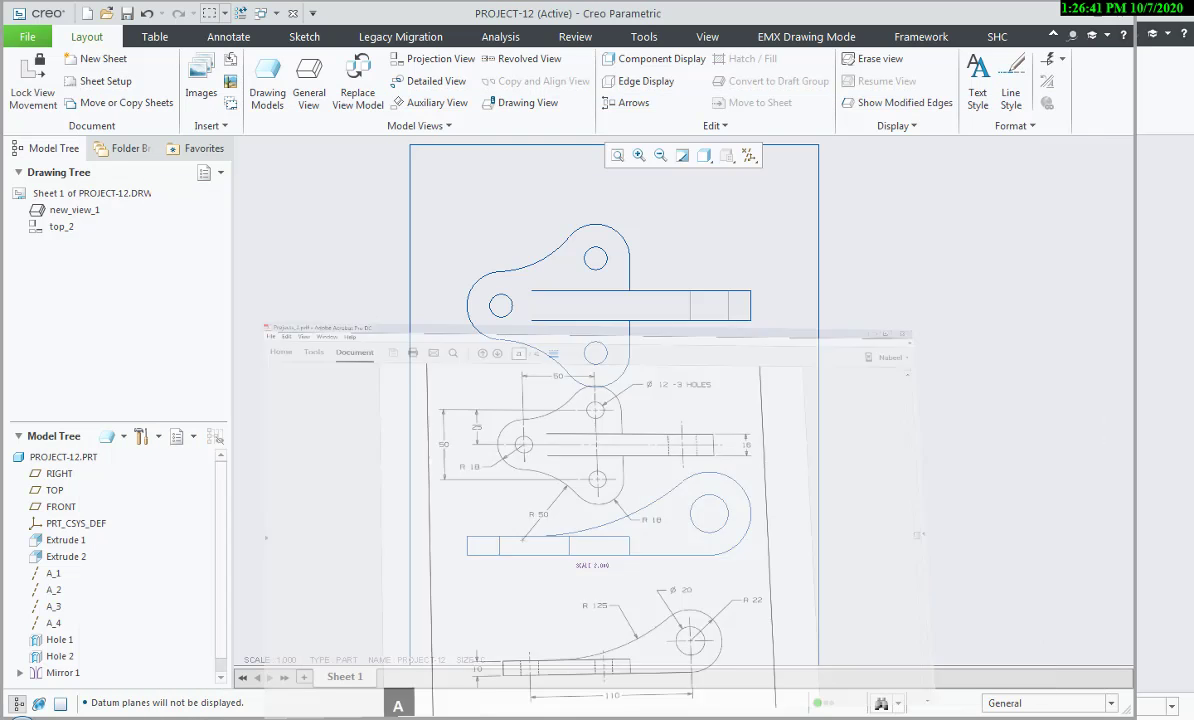
pyautogui.hotkey('alt', 'Tab')
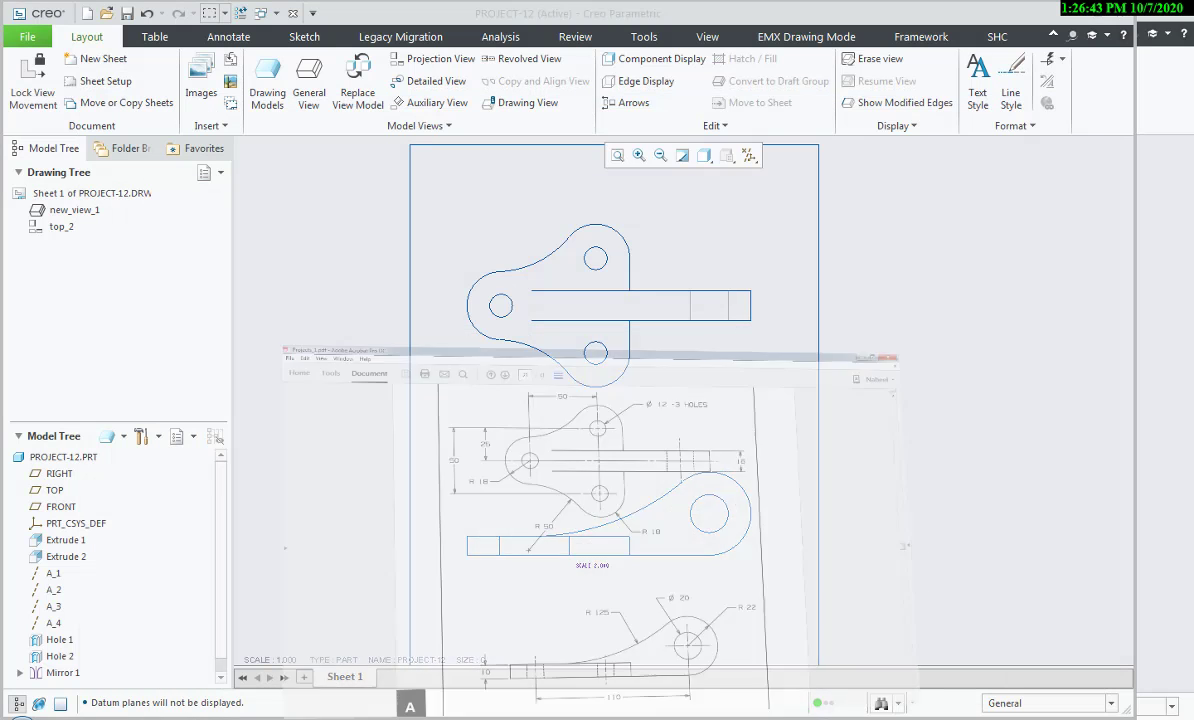
pyautogui.hotkey('alt', 'Tab')
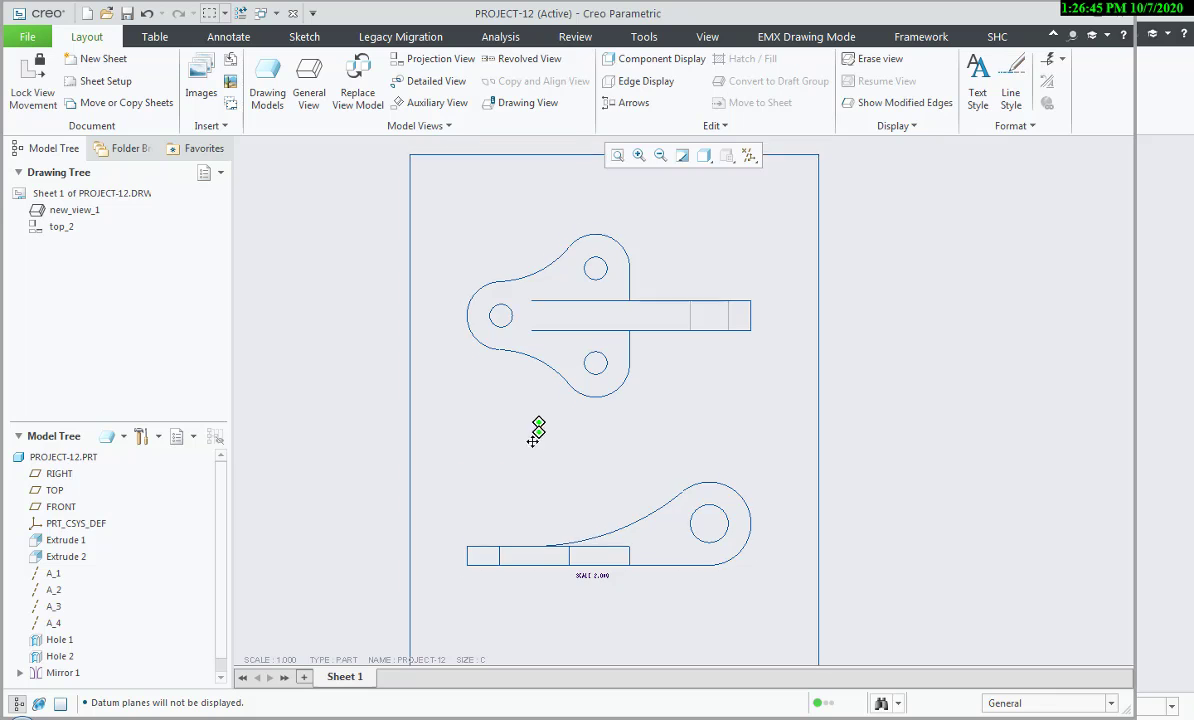
# - Dimension the radius of the lower concave arc in the top view, placing the text below the arc as in the PDF
pyautogui.click(229, 38)
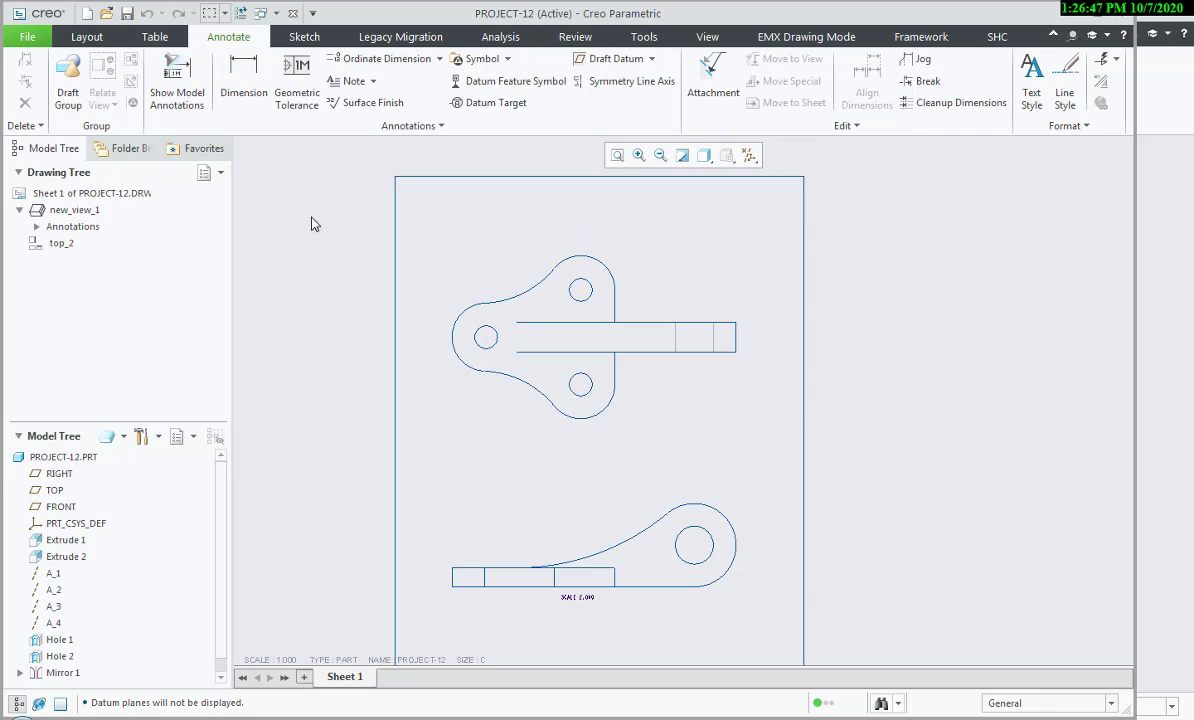
pyautogui.hotkey('alt', 'Tab')
pyautogui.hotkey('alt', 'Tab')
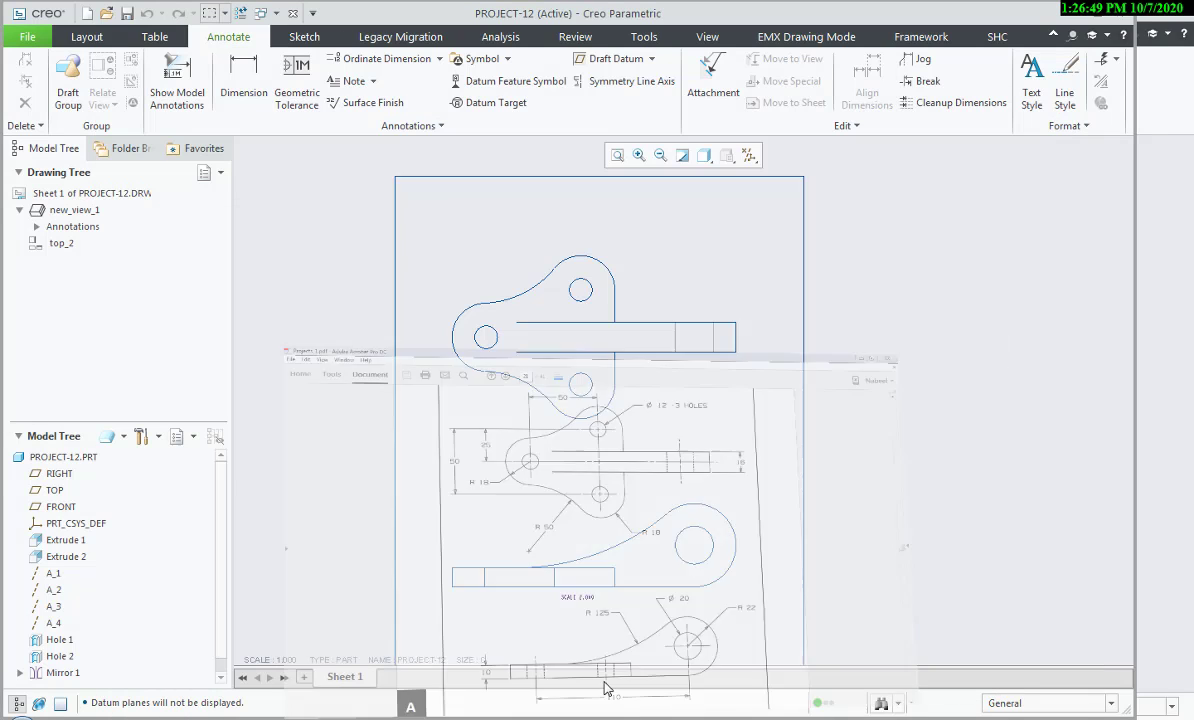
pyautogui.click(530, 406)
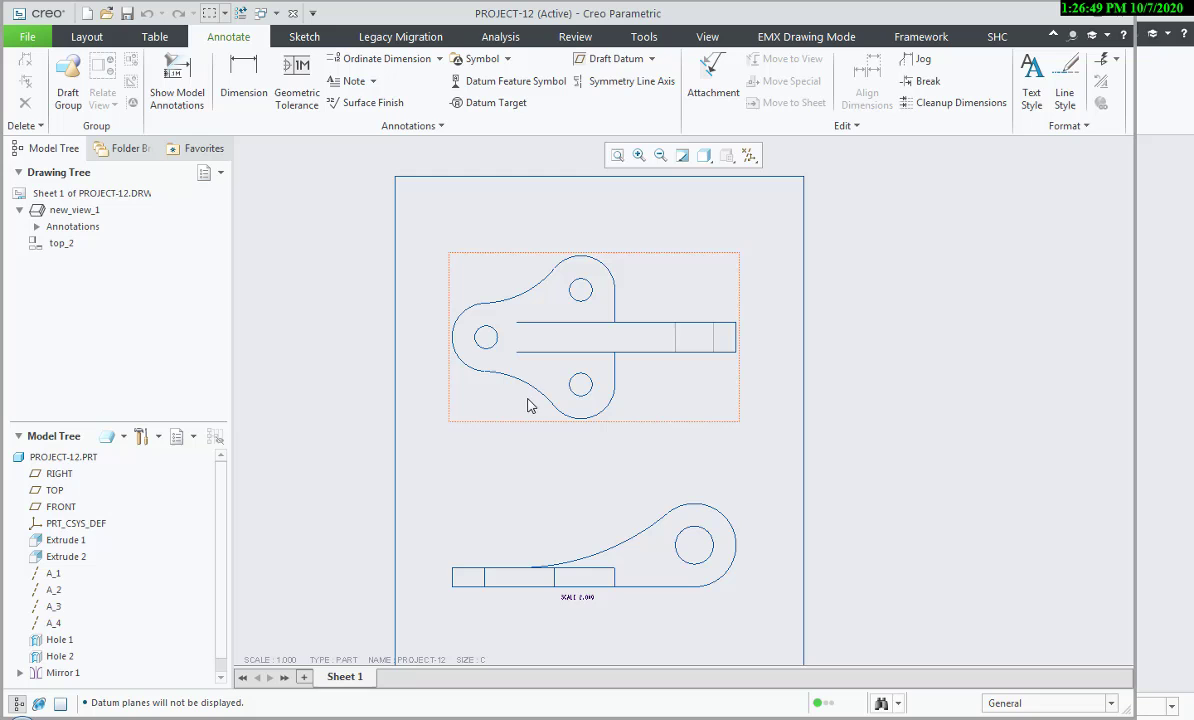
pyautogui.click(244, 80)
pyautogui.click(520, 386)
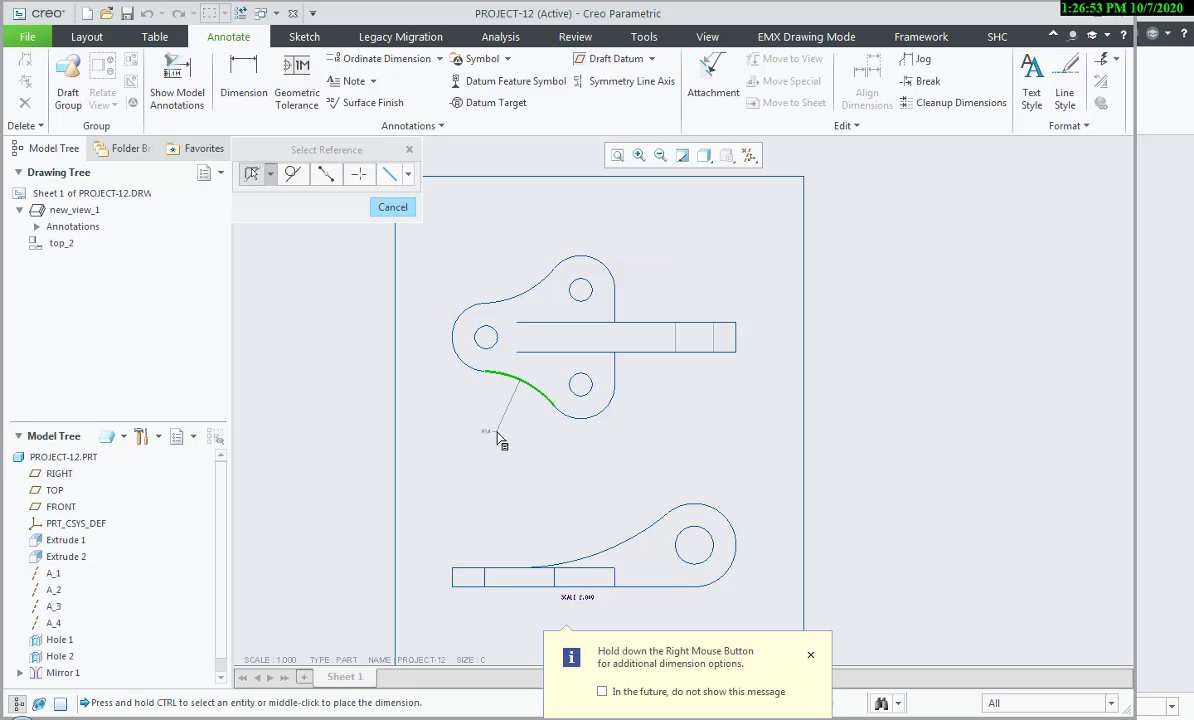
pyautogui.middleClick(490, 437)
# - Dimension the diameter of the upper hole in the top view, placing the text outside the outline as in the PDF
pyautogui.hotkey('alt', 'Tab')
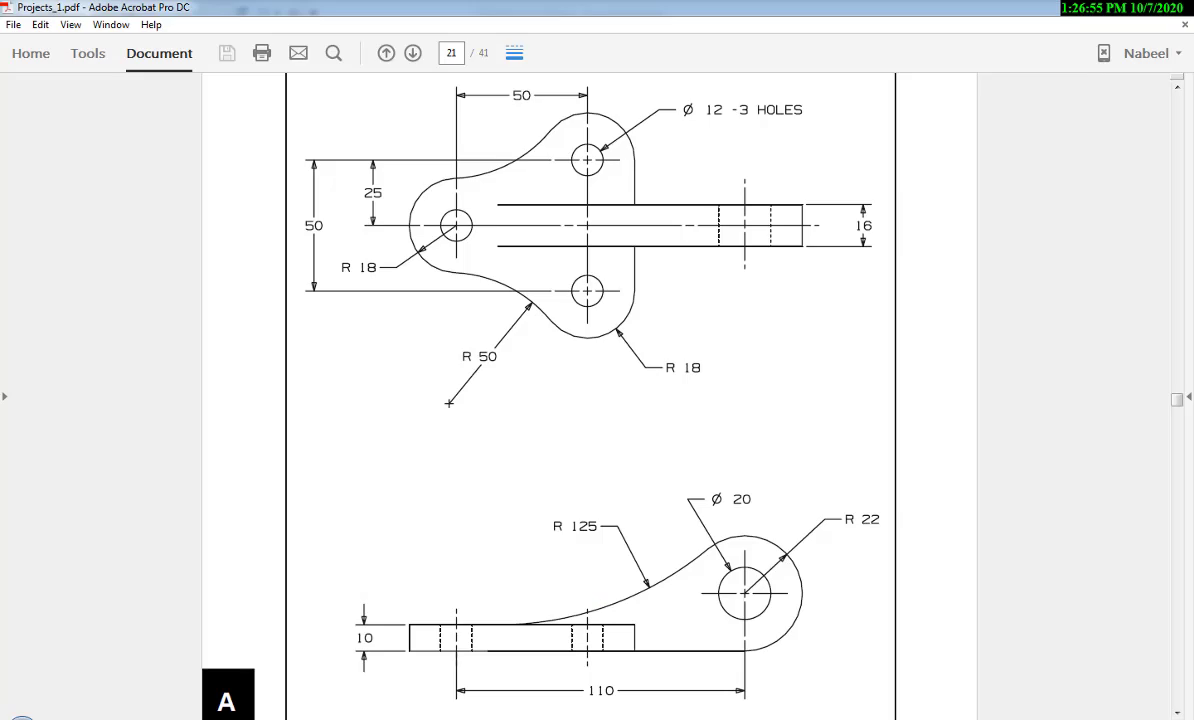
pyautogui.hotkey('alt', 'Tab')
pyautogui.click(592, 282)
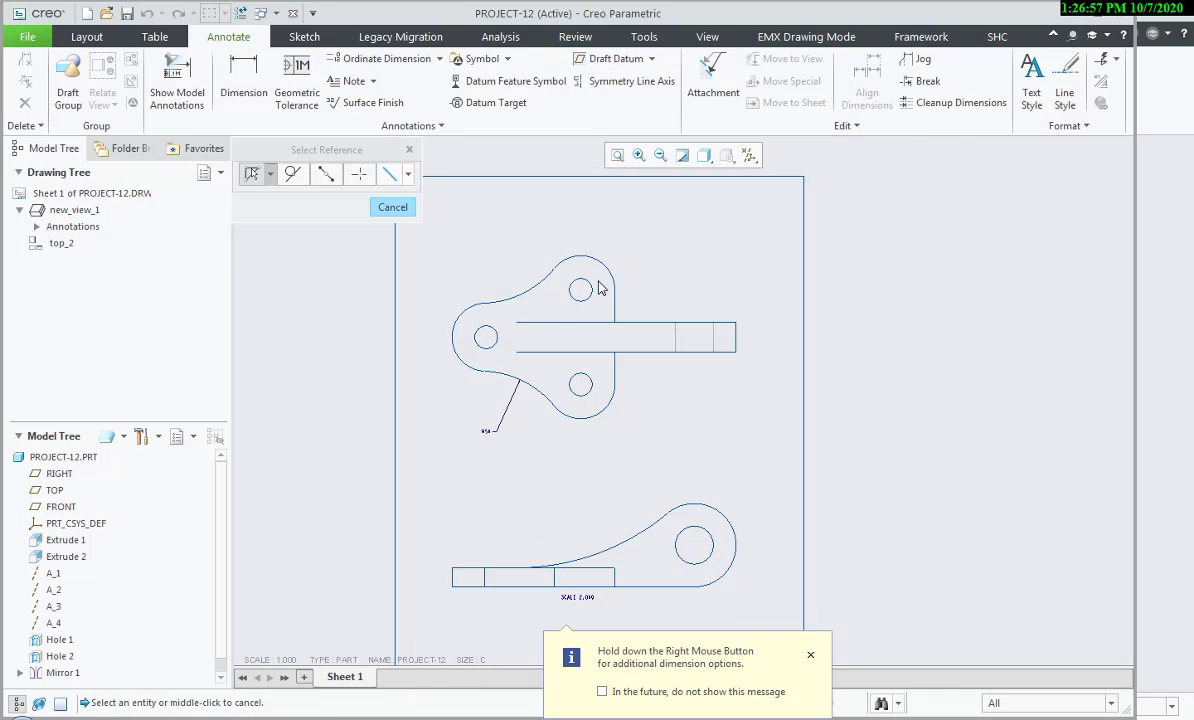
pyautogui.rightClick(655, 273)
pyautogui.click(673, 286)
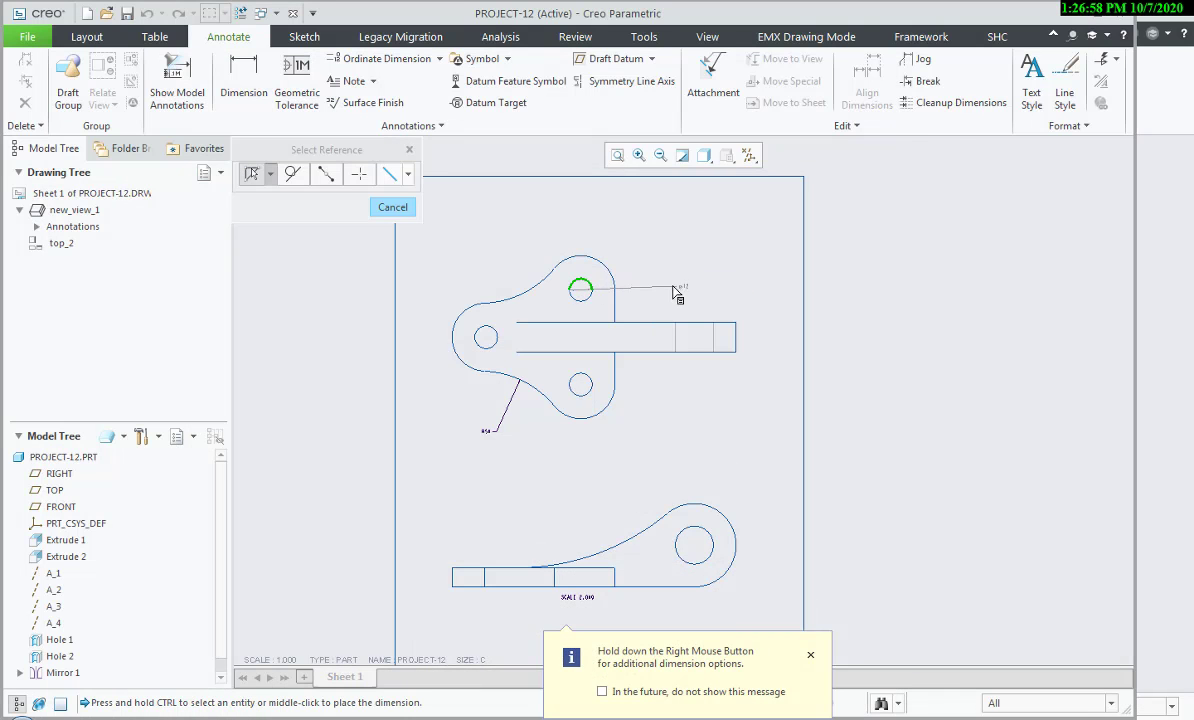
pyautogui.scroll(-1, 632, 258)
pyautogui.scroll(-2, 623, 258)
pyautogui.middleClick(623, 258)
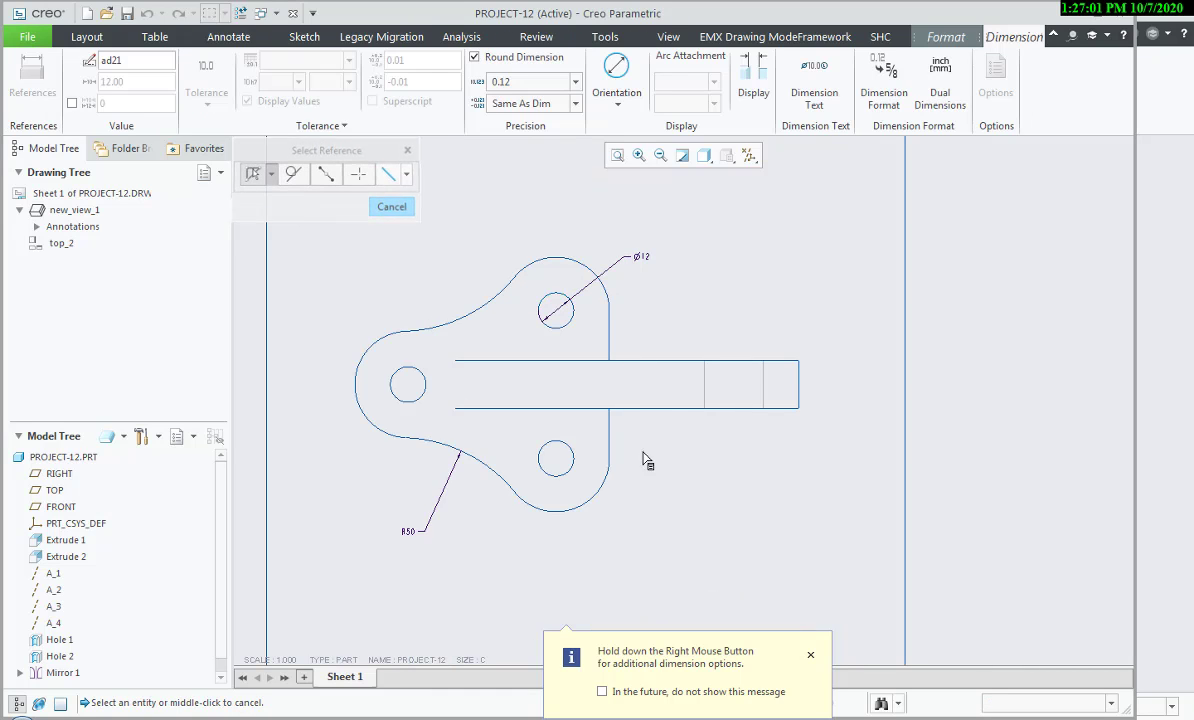
# - Dimension the radii of the lower lobe and the left rounded end in the top view, matching the PDF's text placement
pyautogui.hotkey('alt', 'Tab')
pyautogui.hotkey('alt', 'Tab')
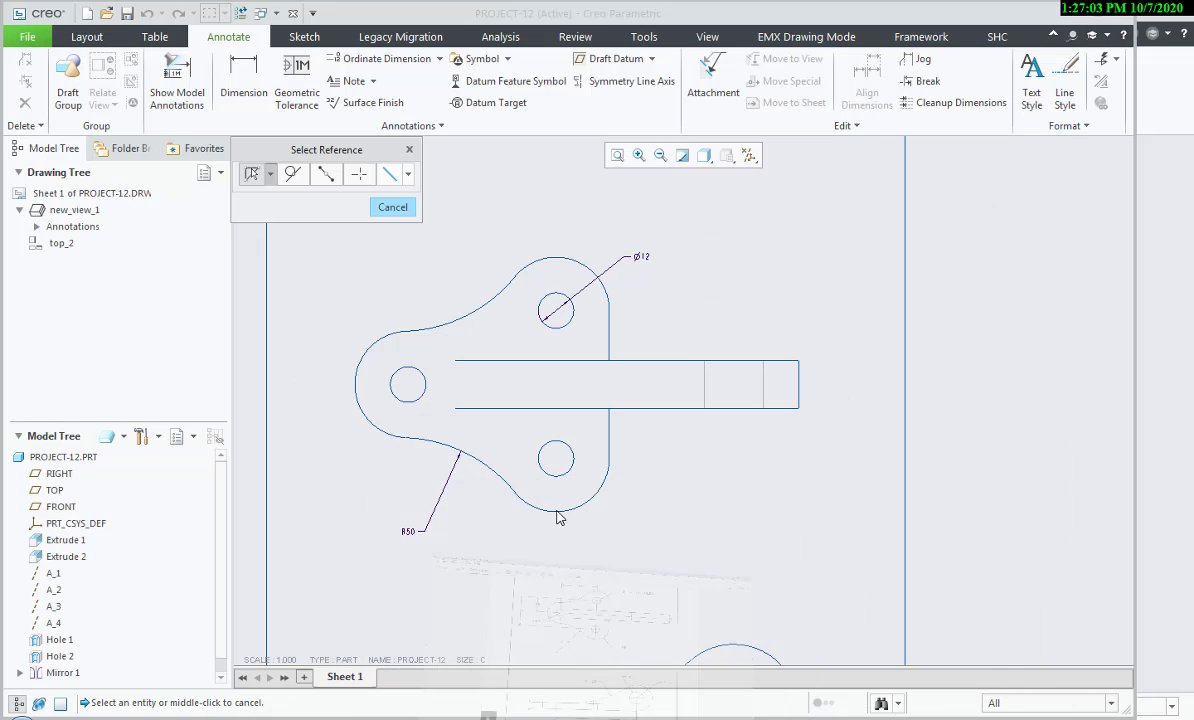
pyautogui.click(592, 495)
pyautogui.middleClick(617, 542)
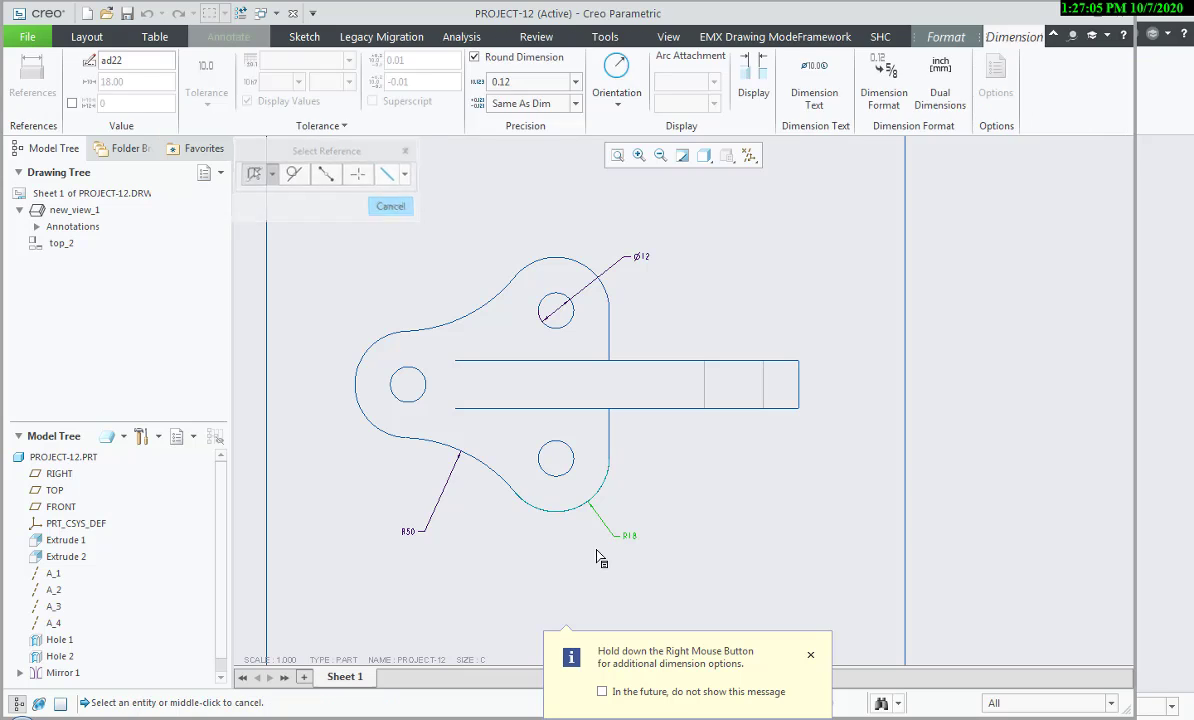
pyautogui.hotkey('alt', 'Tab')
pyautogui.hotkey('alt', 'Tab')
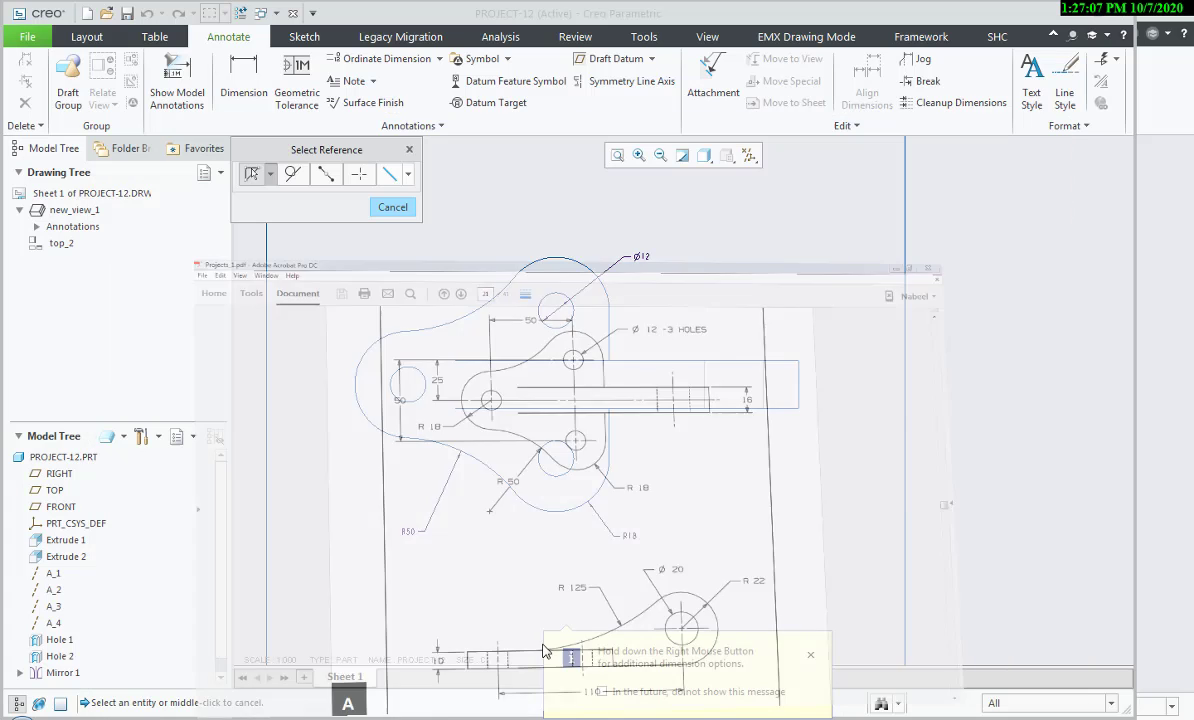
pyautogui.click(366, 416)
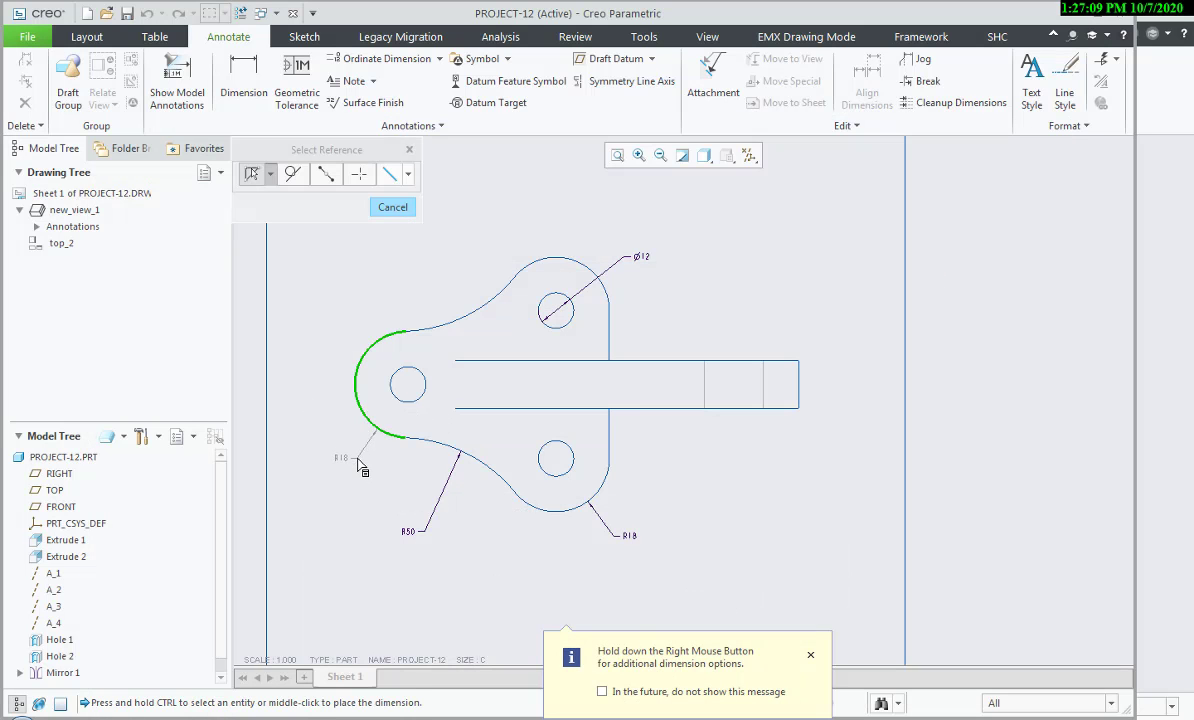
pyautogui.middleClick(363, 463)
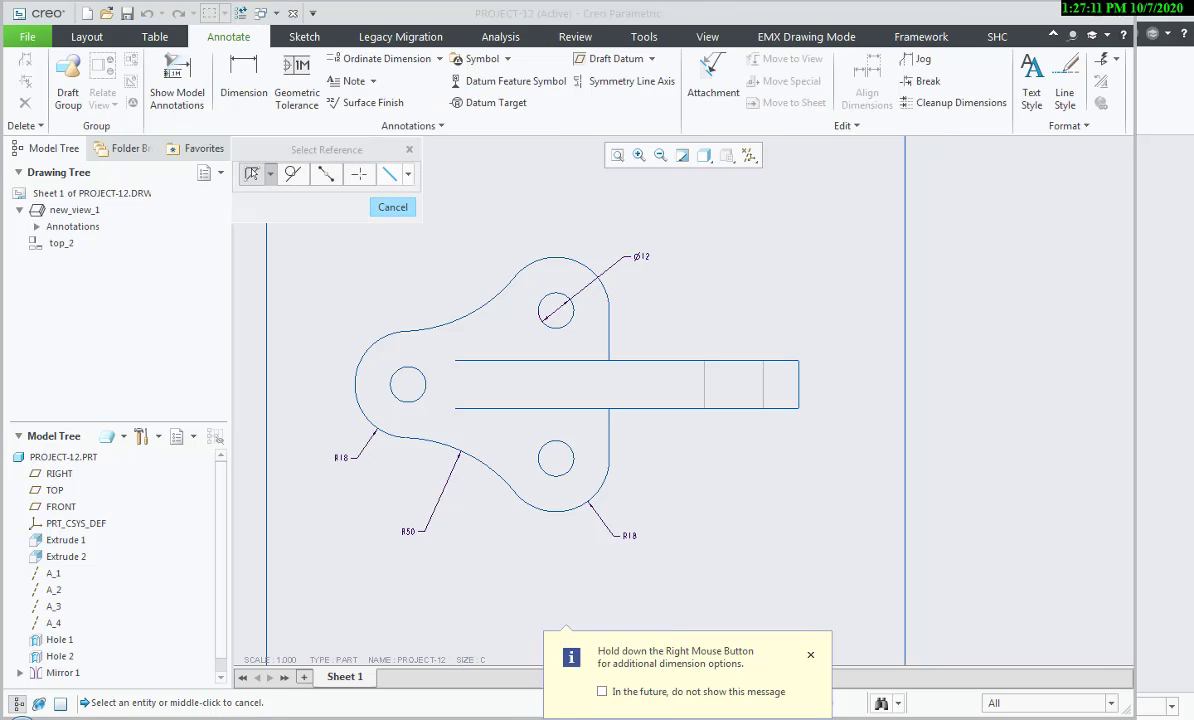
# - Turn on the datum plane display, check the PDF's hole dimensions, and leave the Dimension command
pyautogui.hotkey('alt', 'Tab')
pyautogui.hotkey('alt', 'Tab')
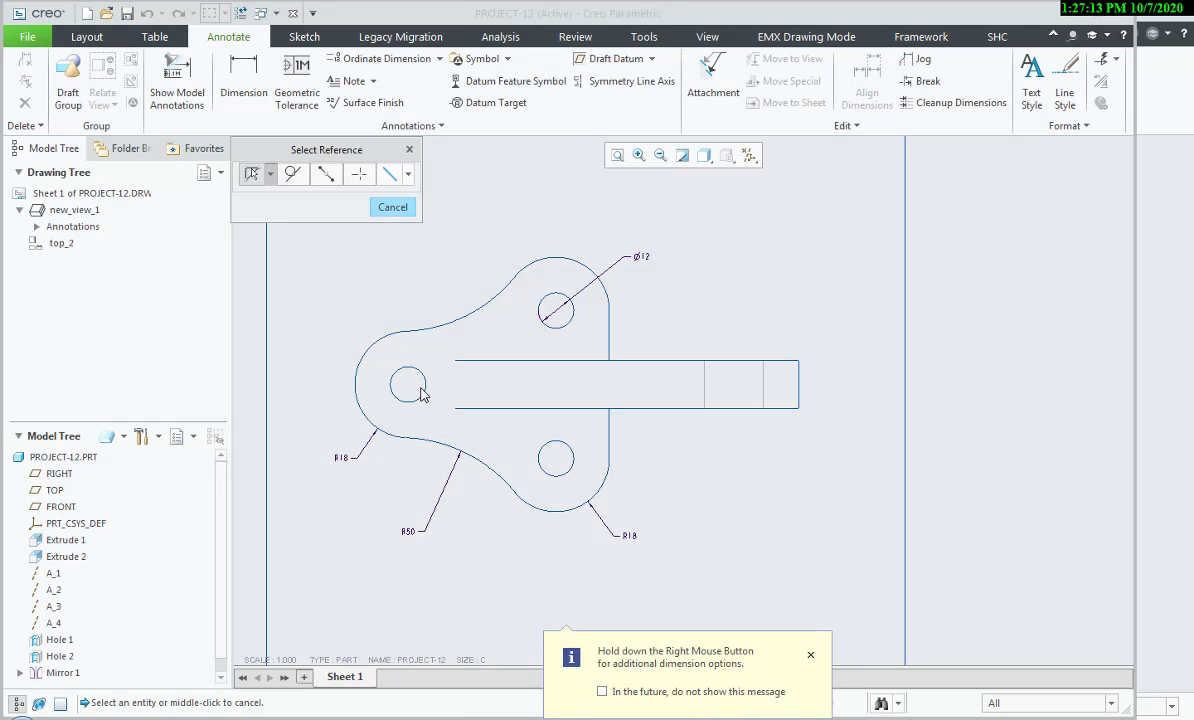
pyautogui.click(749, 155)
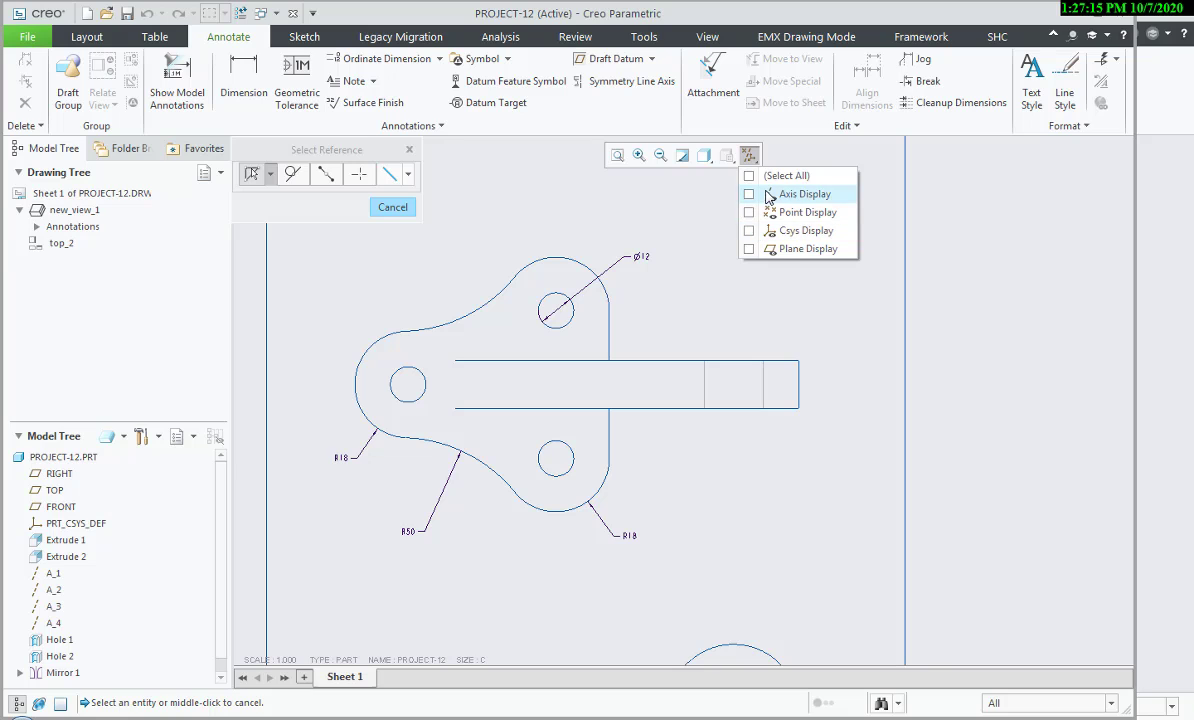
pyautogui.click(768, 195)
pyautogui.click(750, 248)
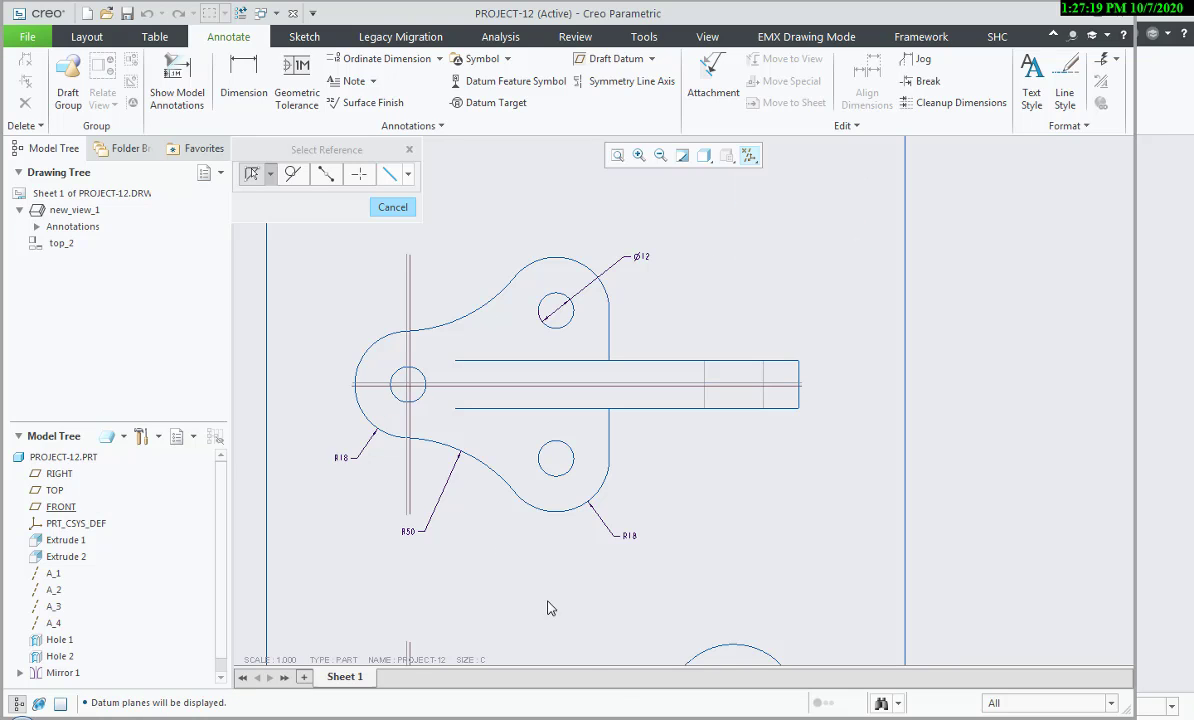
pyautogui.hotkey('alt', 'Tab')
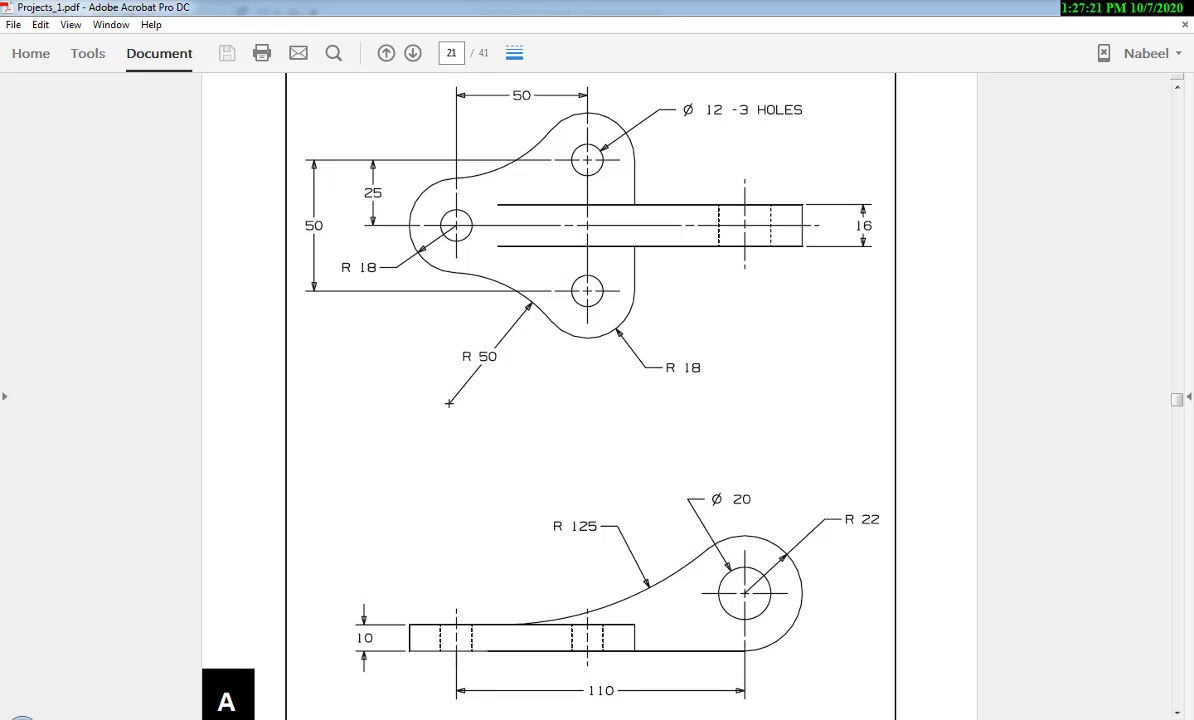
pyautogui.hotkey('alt', 'Tab')
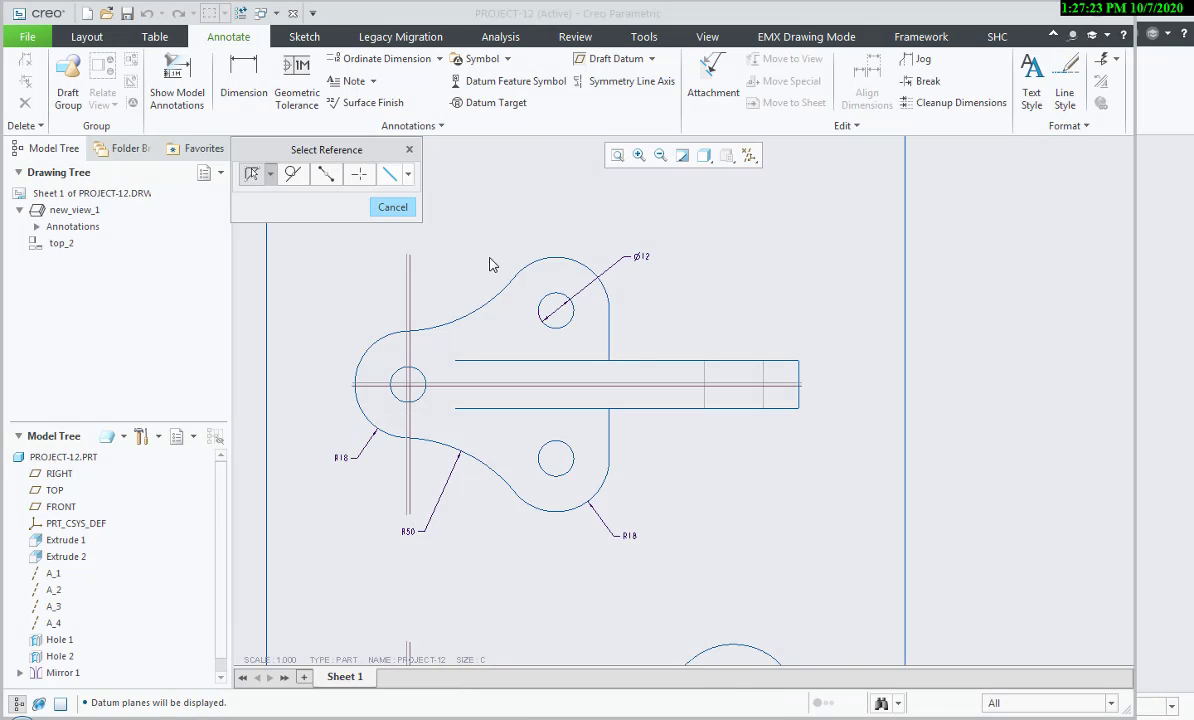
pyautogui.click(391, 207)
# - Show the model axes A_1, A_2 and A_4 of the base plate's extrusion as annotations in the top view
pyautogui.click(177, 92)
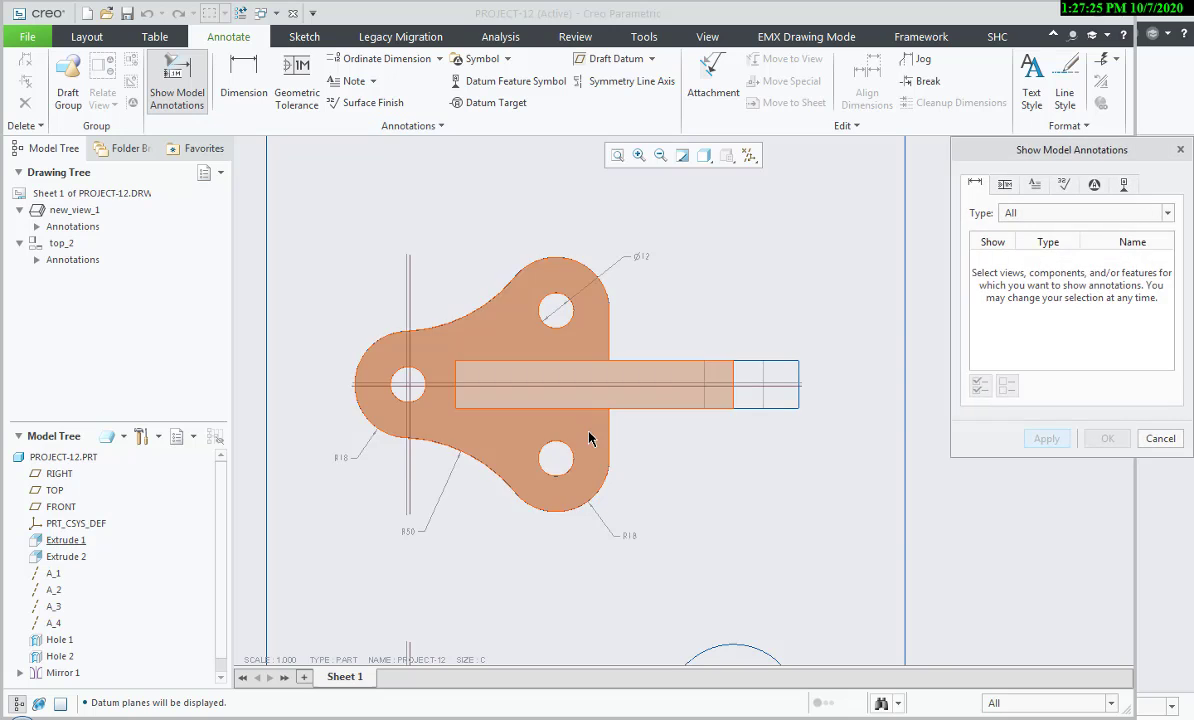
pyautogui.click(610, 459)
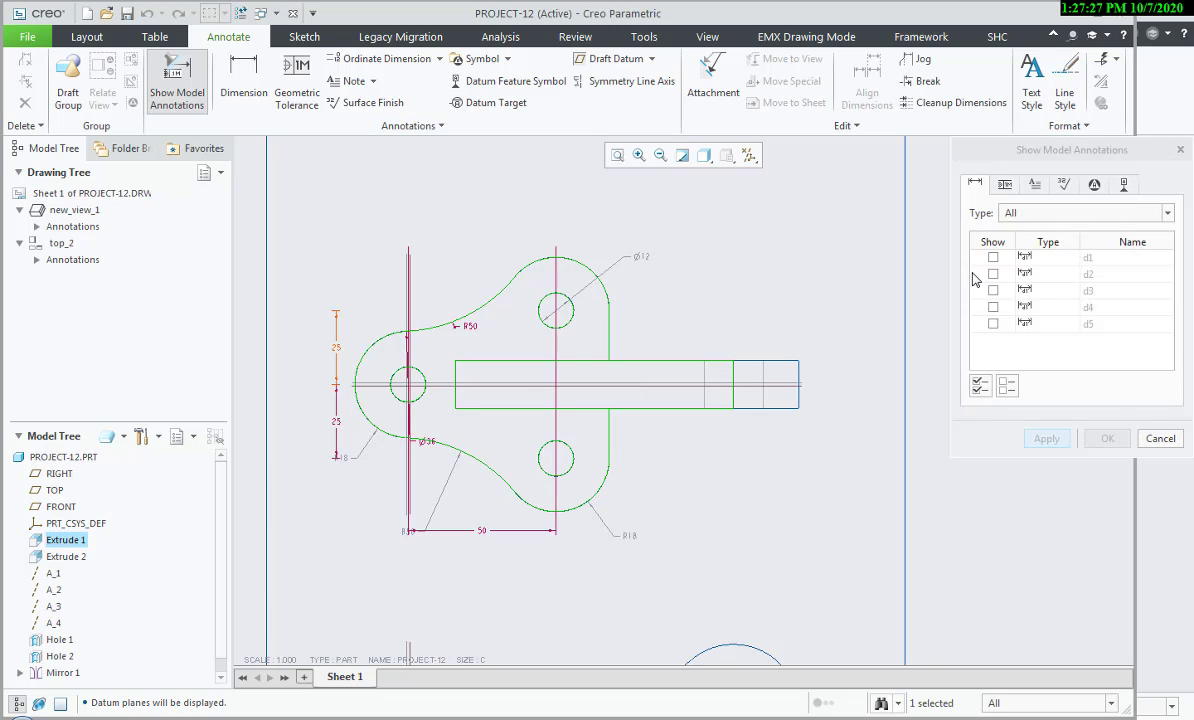
pyautogui.click(1123, 186)
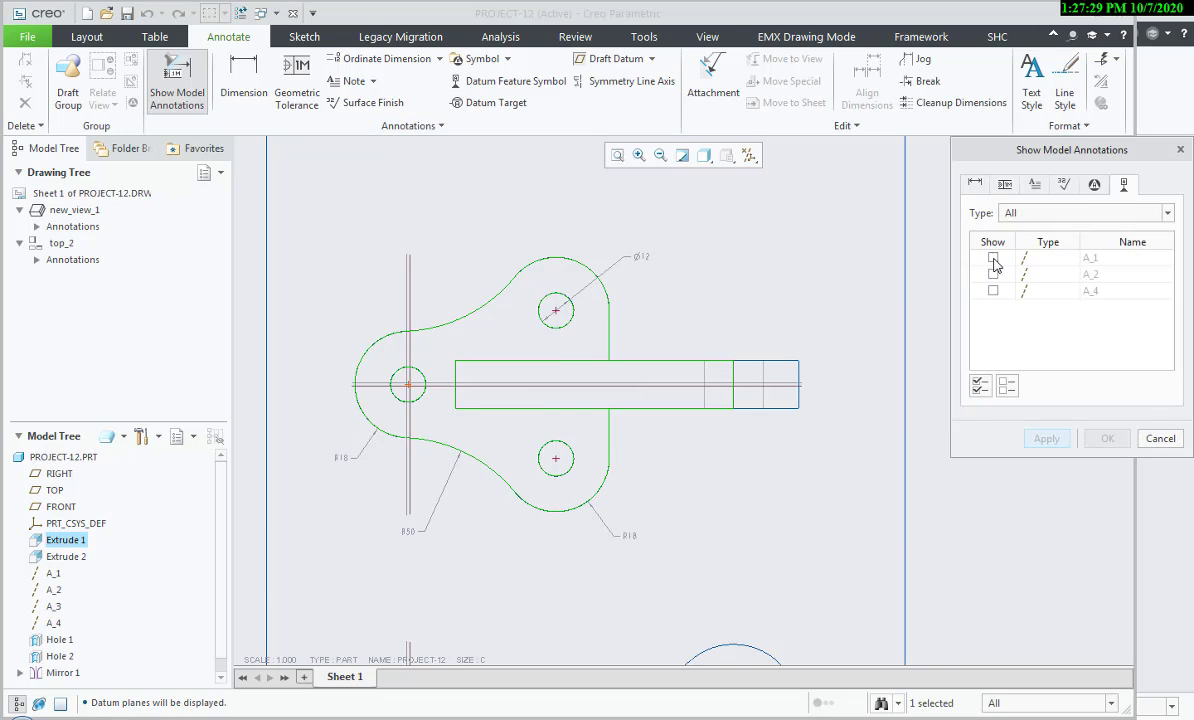
pyautogui.click(993, 259)
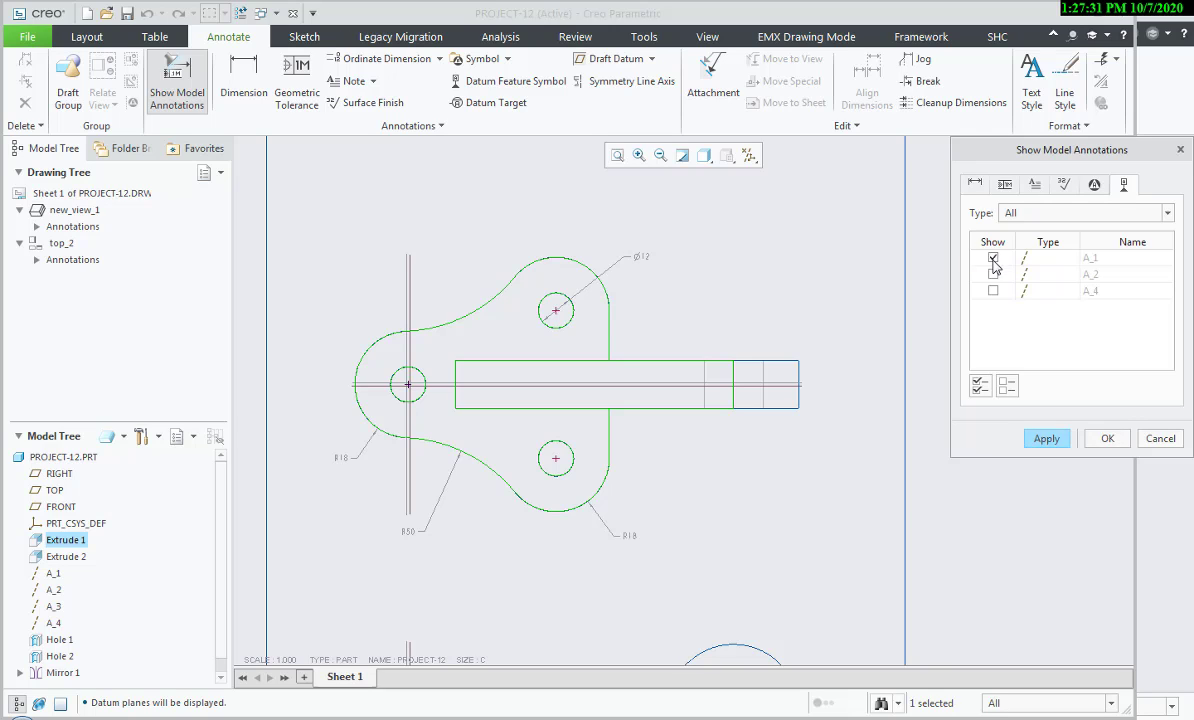
pyautogui.click(993, 275)
pyautogui.click(993, 291)
pyautogui.click(1044, 440)
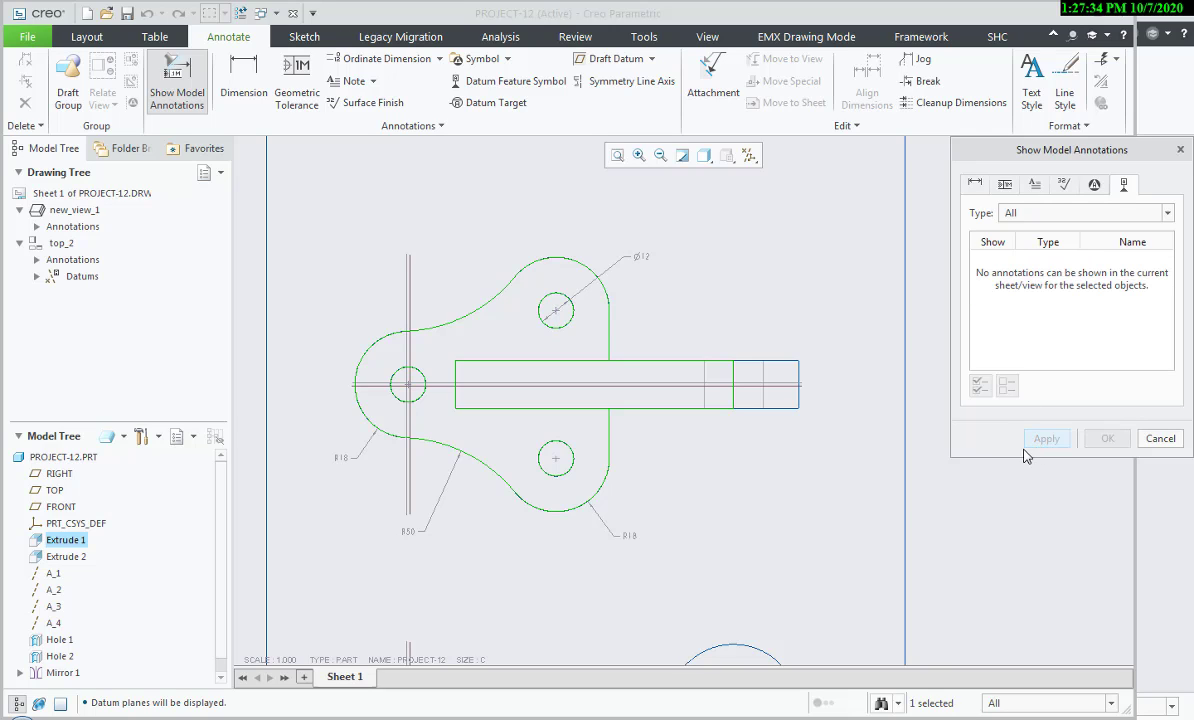
pyautogui.click(1159, 438)
# - Extend the axis lines of the upper and lower holes in the top view beyond their circles
pyautogui.scroll(3, 548, 314)
pyautogui.scroll(2, 548, 314)
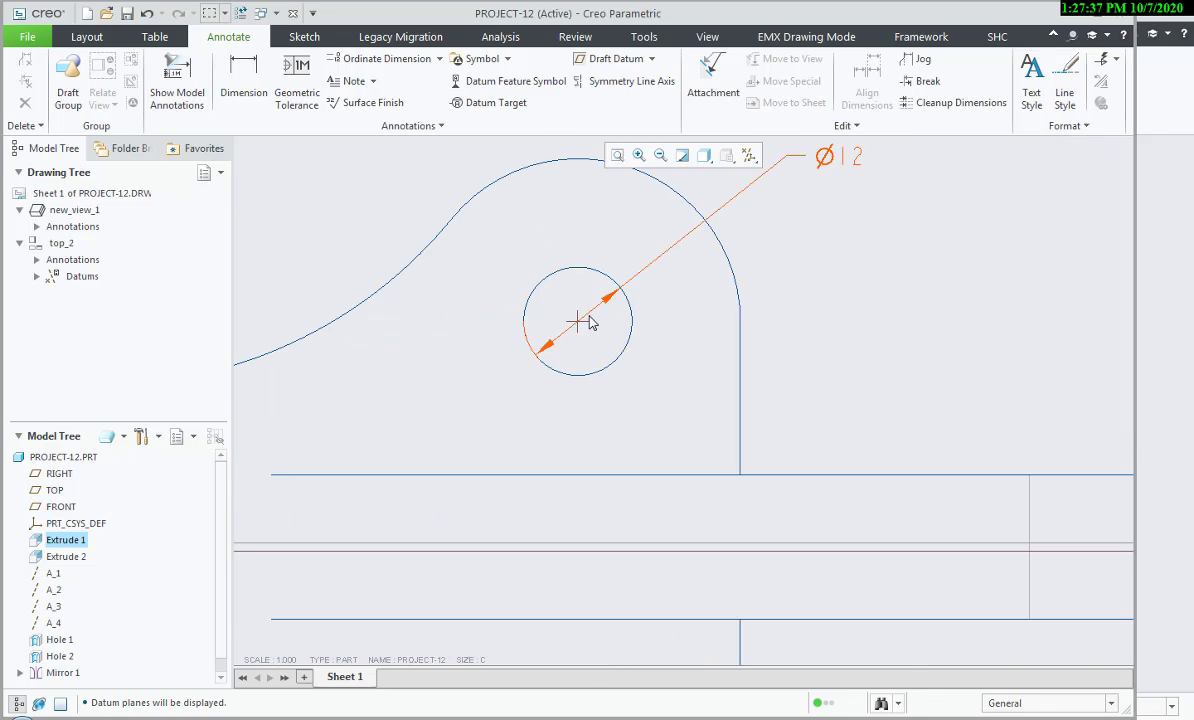
pyautogui.click(579, 321)
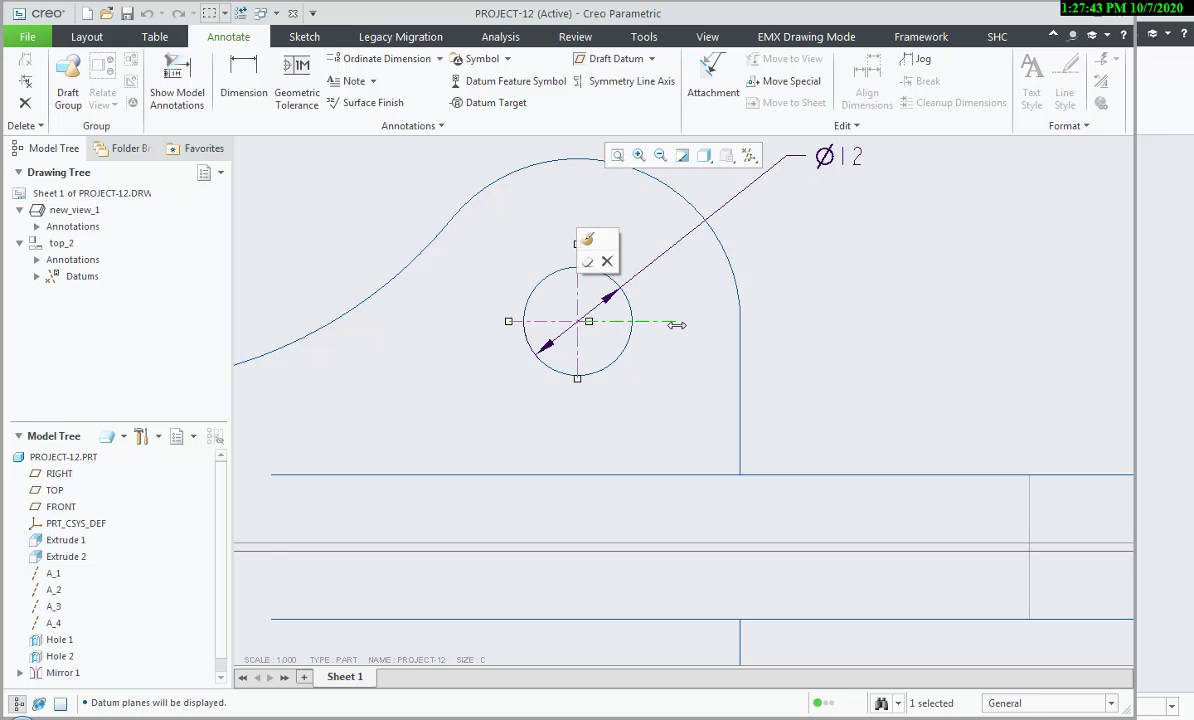
pyautogui.scroll(-3, 613, 398)
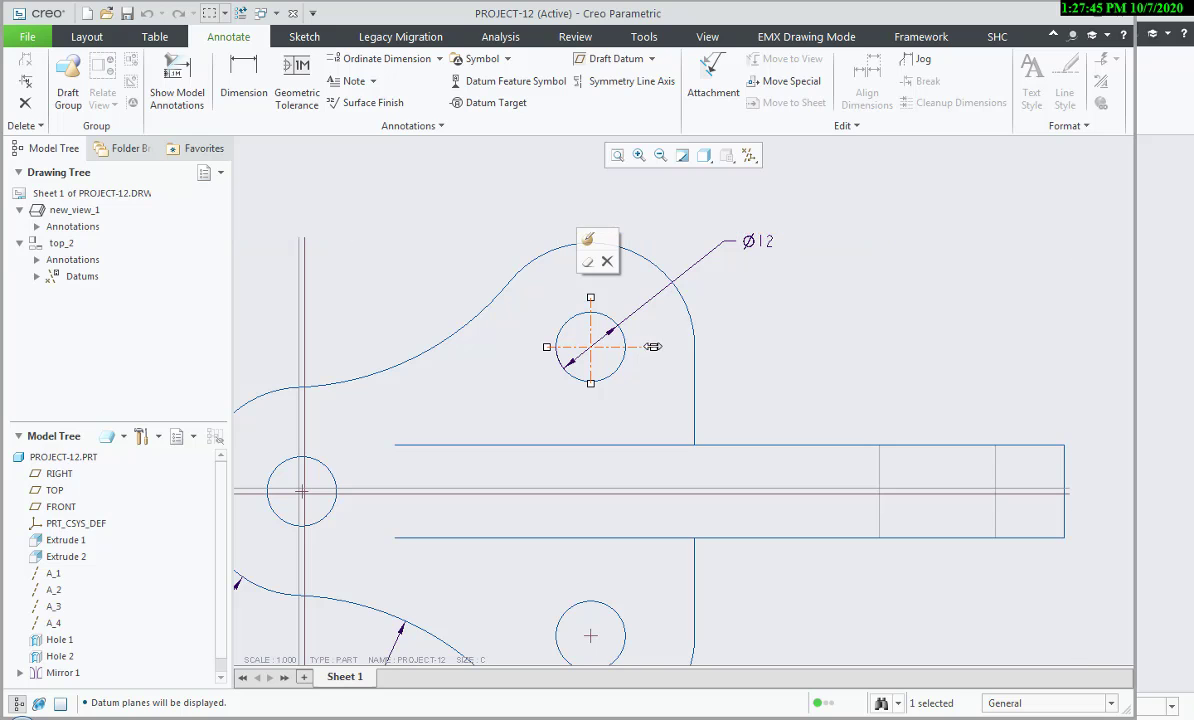
pyautogui.moveTo(611, 395); pyautogui.dragTo(639, 167, button='middle')
pyautogui.click(783, 443)
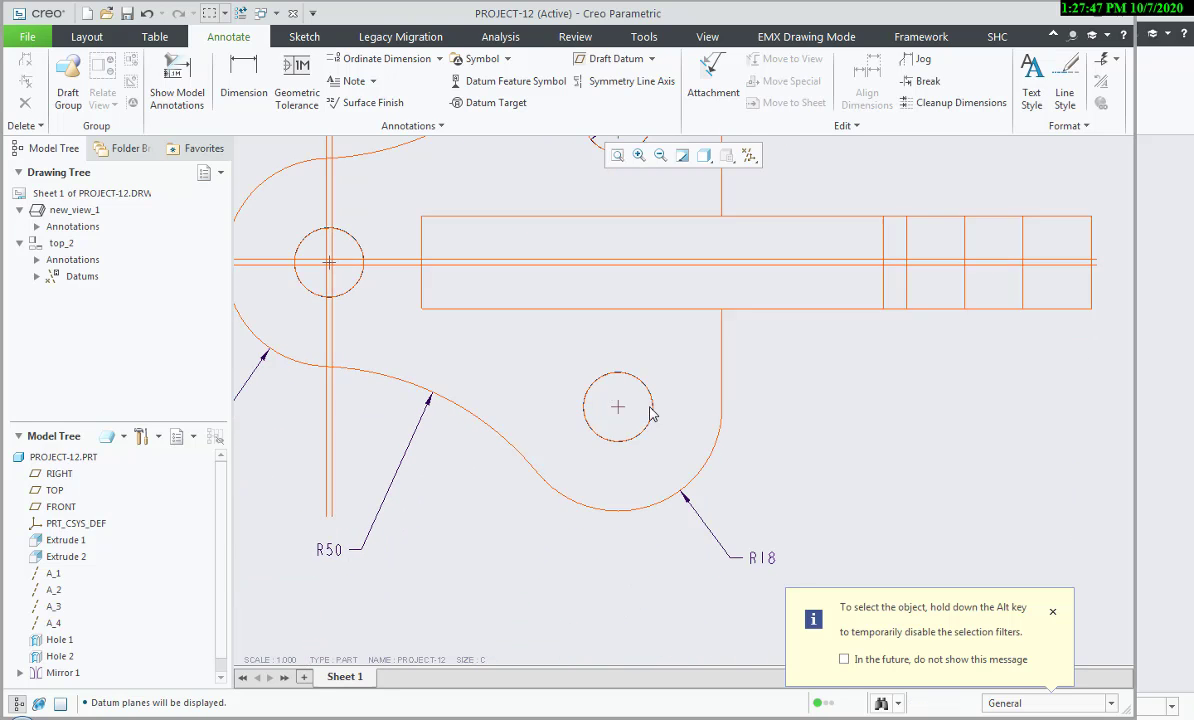
pyautogui.click(618, 406)
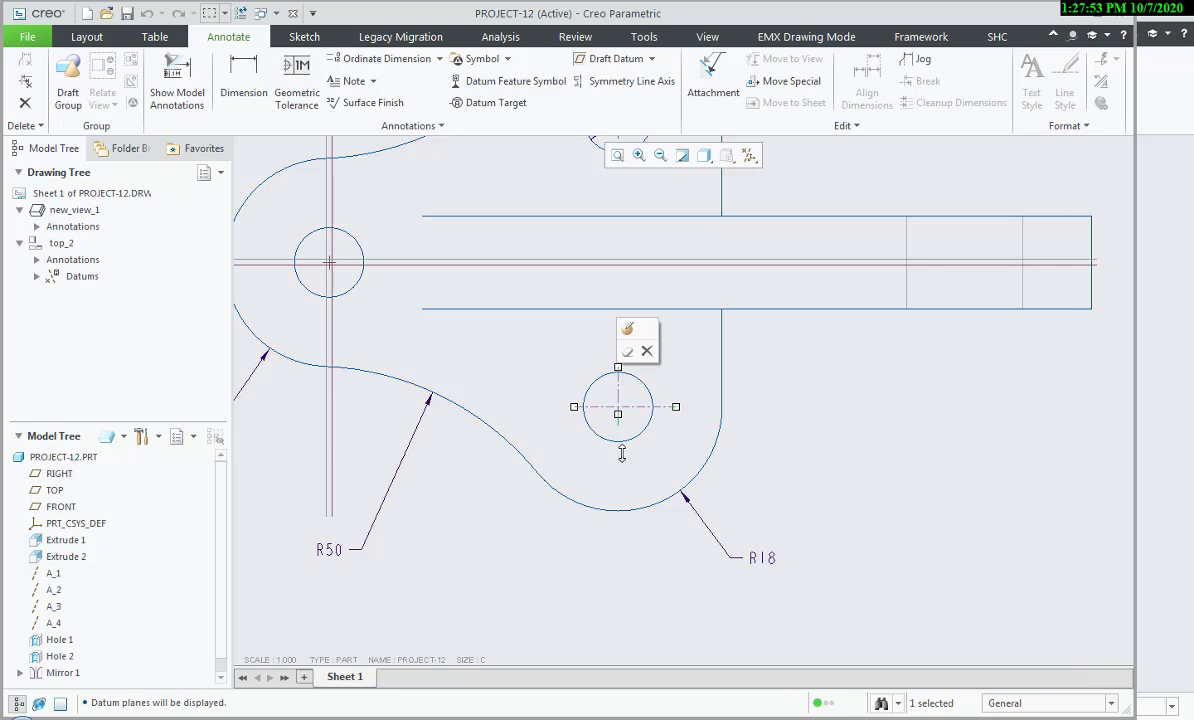
pyautogui.moveTo(622, 453); pyautogui.dragTo(619, 456)
pyautogui.moveTo(413, 340); pyautogui.dragTo(548, 416, button='middle')
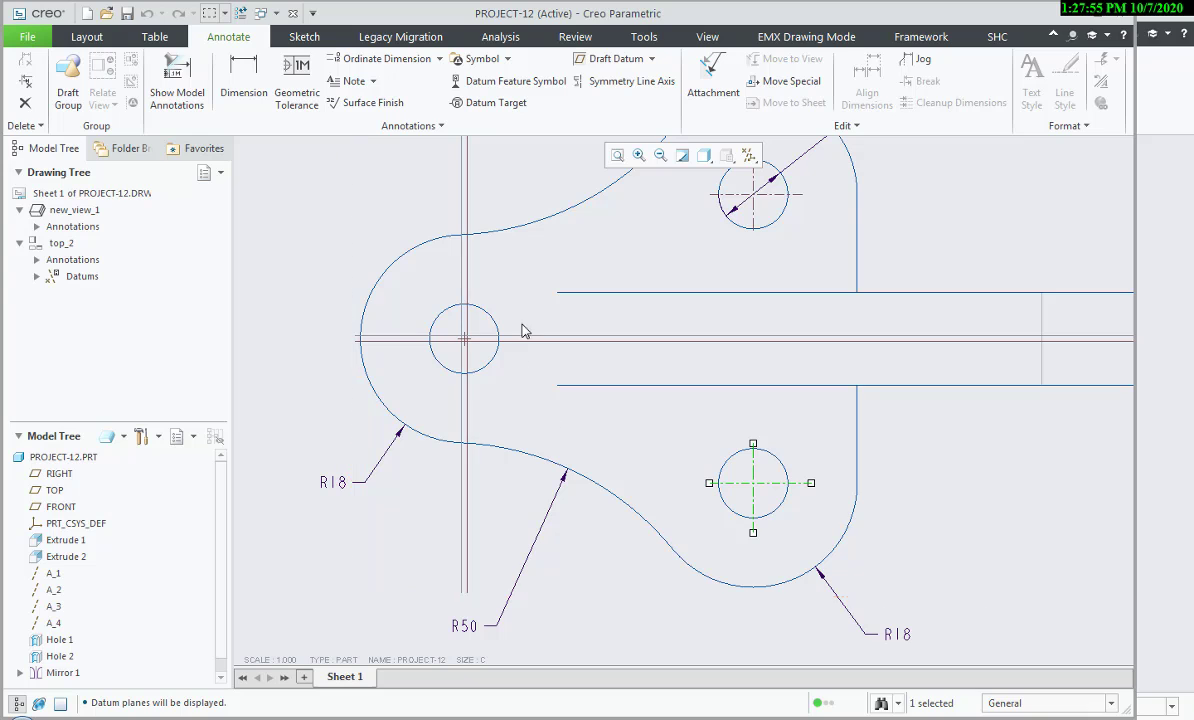
pyautogui.click(388, 458)
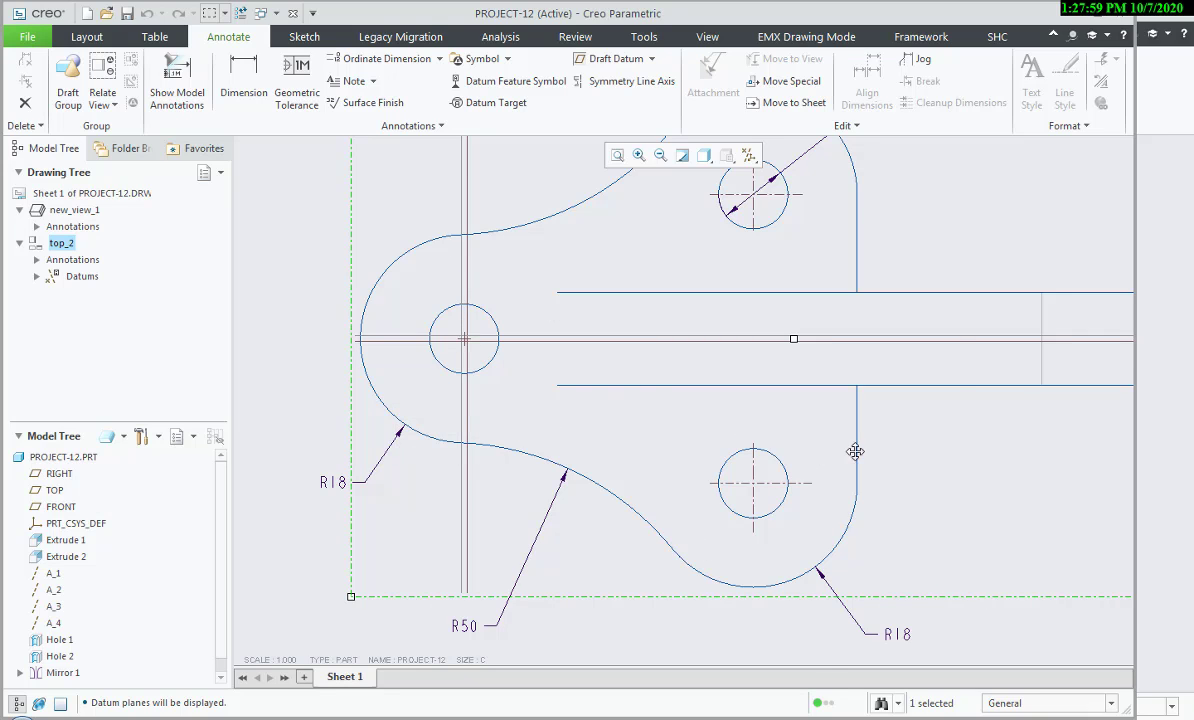
pyautogui.scroll(2, 466, 336)
pyautogui.scroll(1, 466, 334)
pyautogui.doubleClick(464, 346)
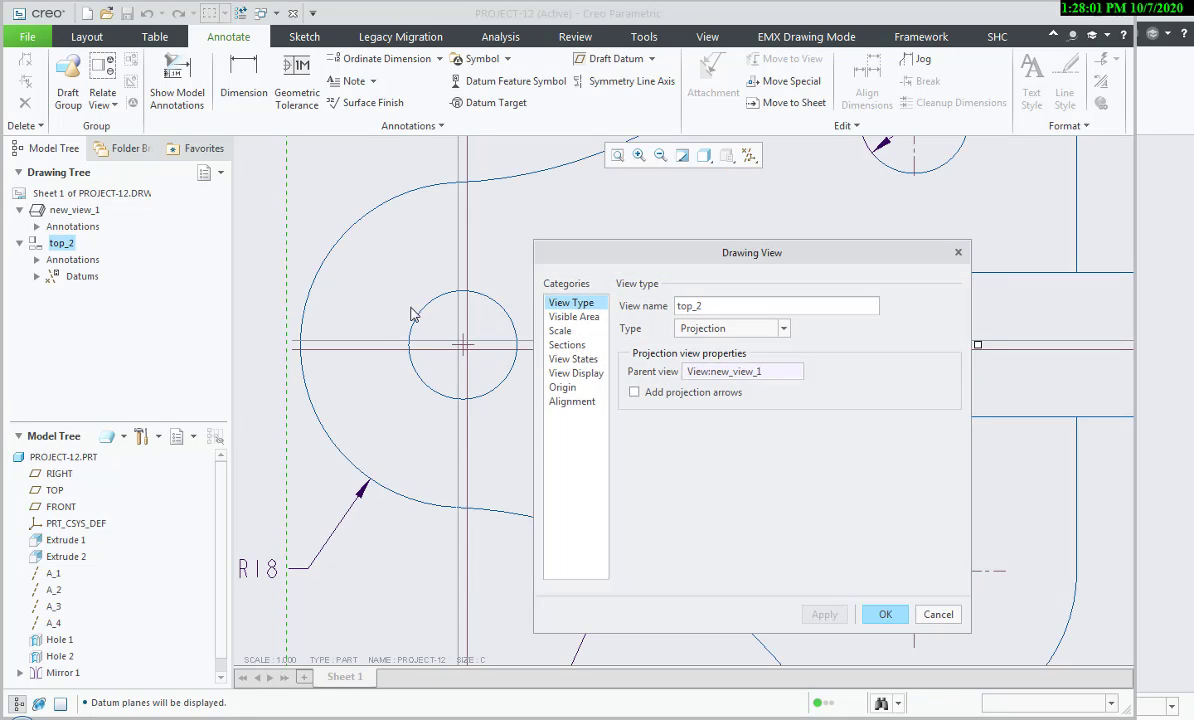
pyautogui.click(886, 615)
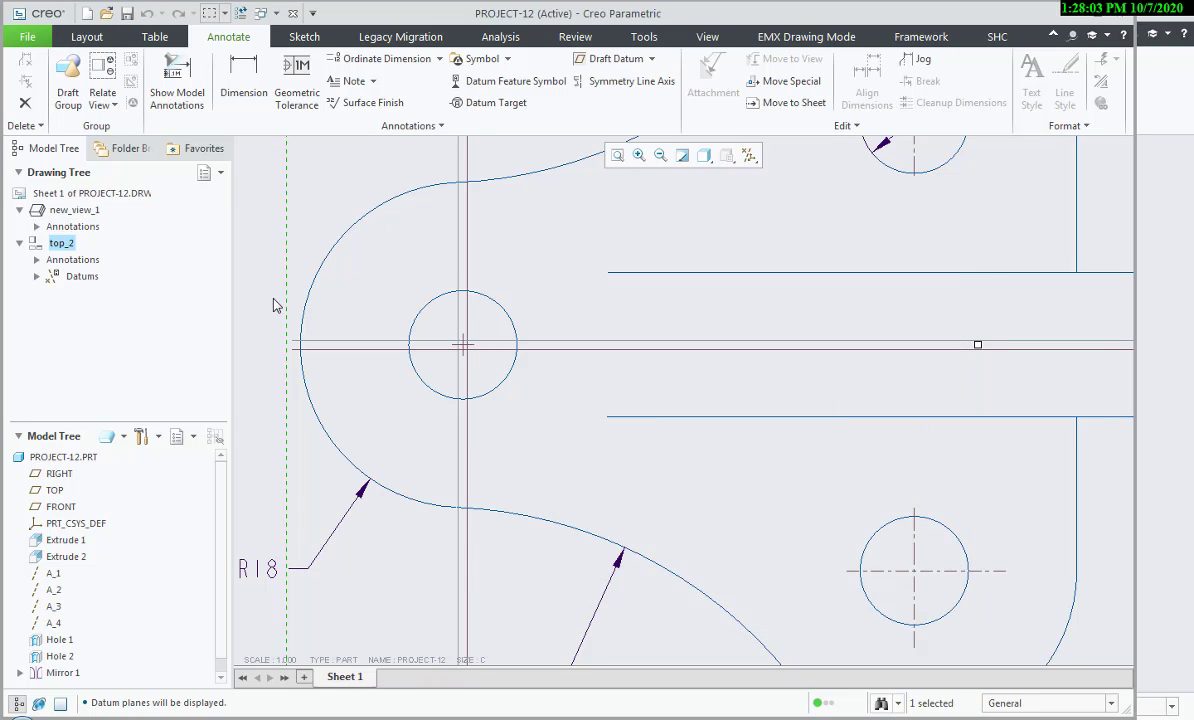
pyautogui.doubleClick(462, 350)
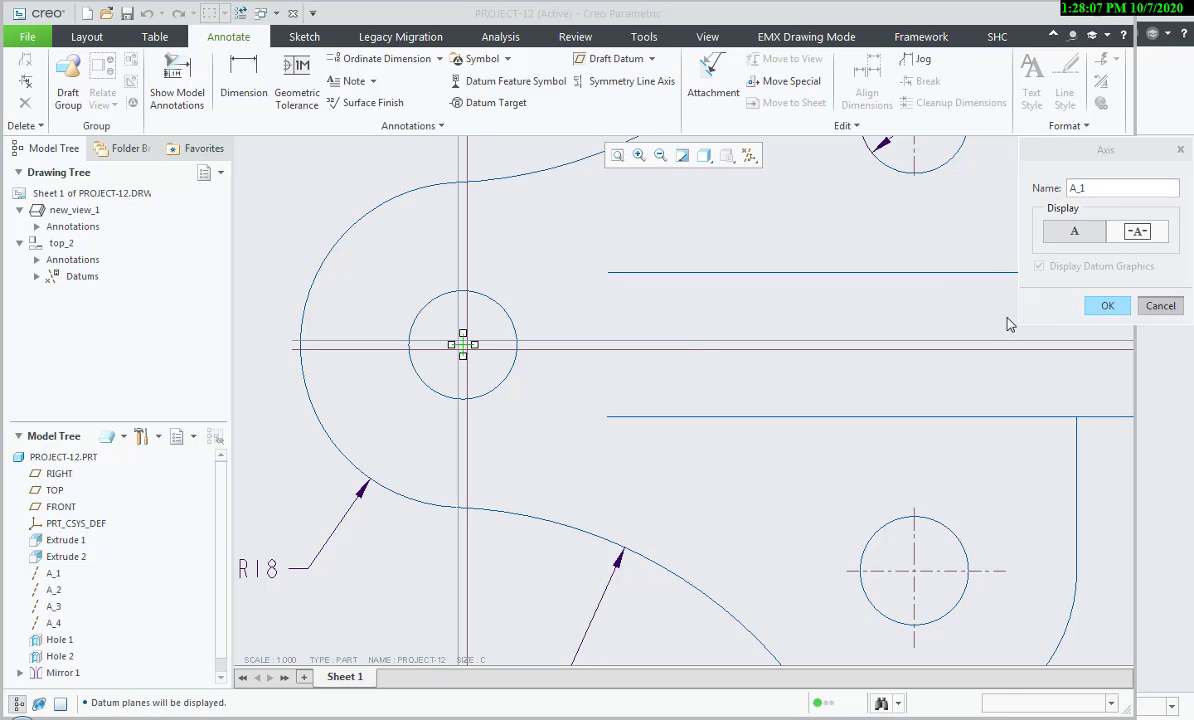
pyautogui.press('Escape')
# - Extend the left hole's axis lines in all four directions beyond its circle in the top view
pyautogui.click(632, 421)
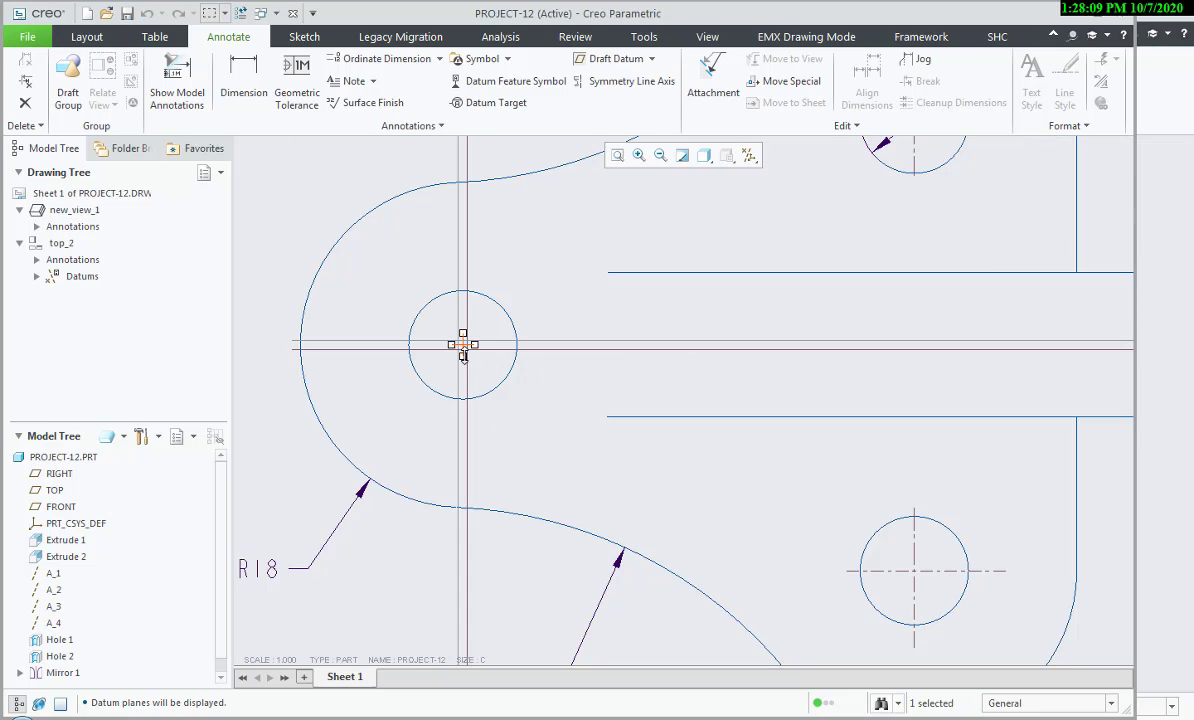
pyautogui.moveTo(463, 356); pyautogui.dragTo(463, 410)
pyautogui.moveTo(463, 333); pyautogui.dragTo(463, 271)
pyautogui.moveTo(451, 344); pyautogui.dragTo(386, 344)
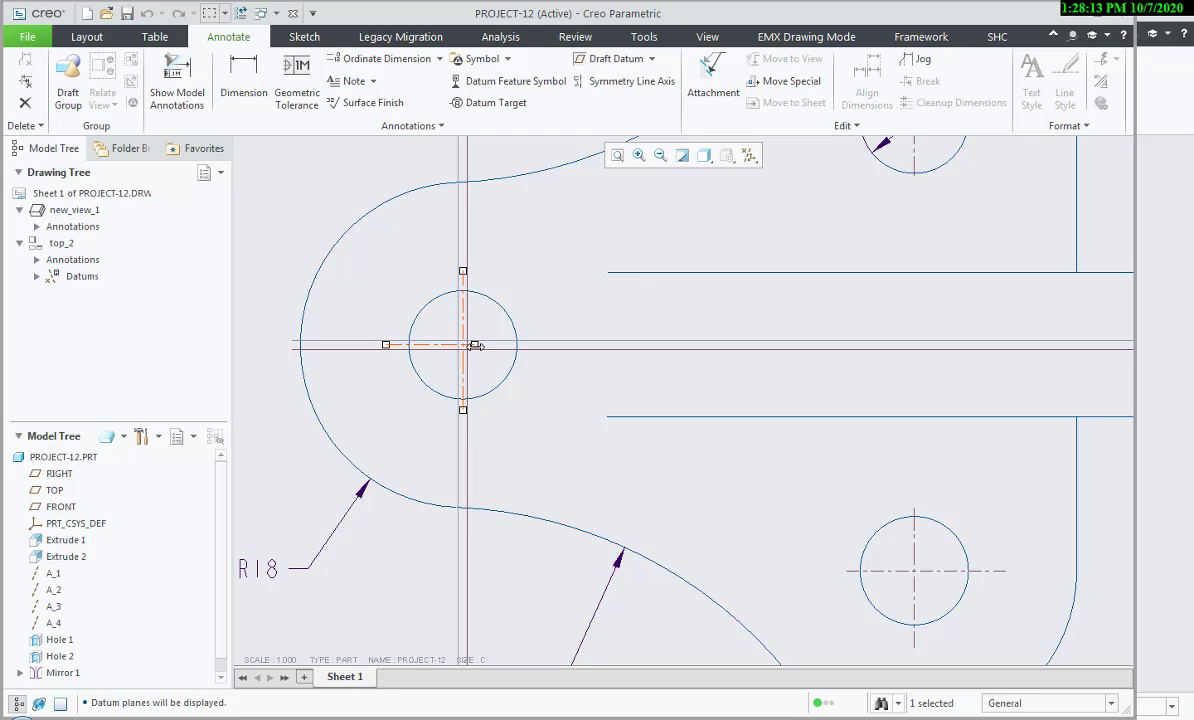
pyautogui.moveTo(528, 350); pyautogui.dragTo(531, 345)
pyautogui.scroll(-4, 530, 368)
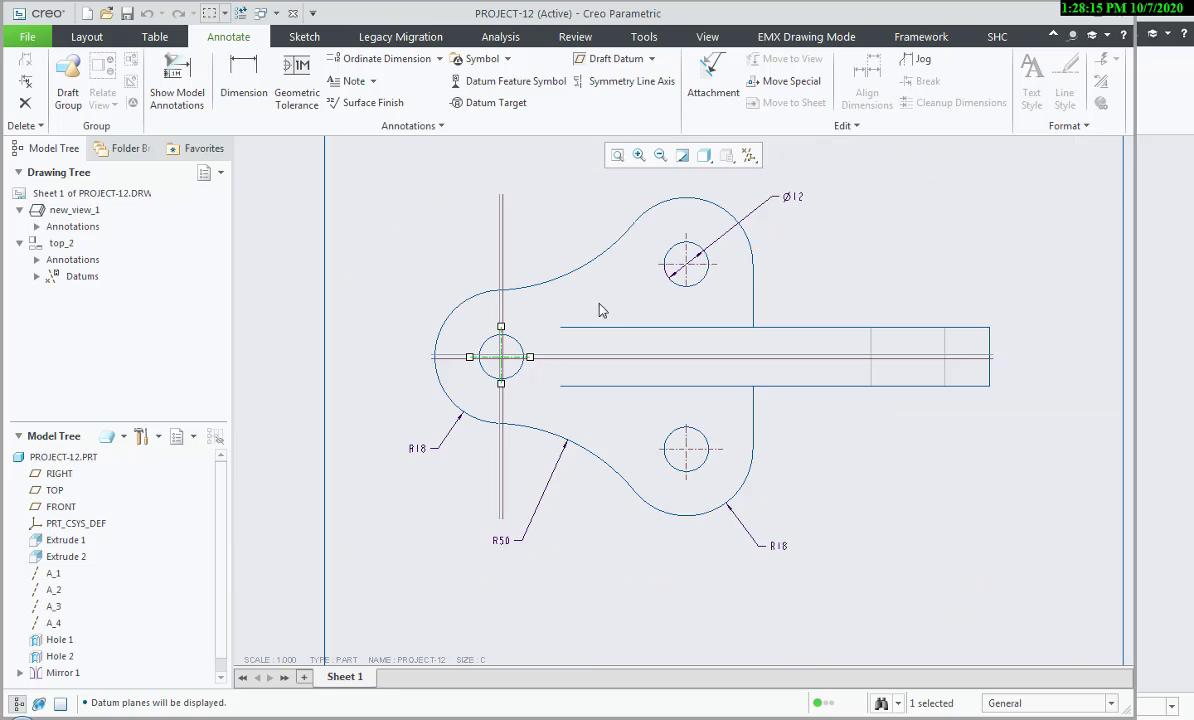
# - Turn off the datum plane display and clear the selection of the left hole's axis
pyautogui.click(749, 165)
pyautogui.click(717, 233)
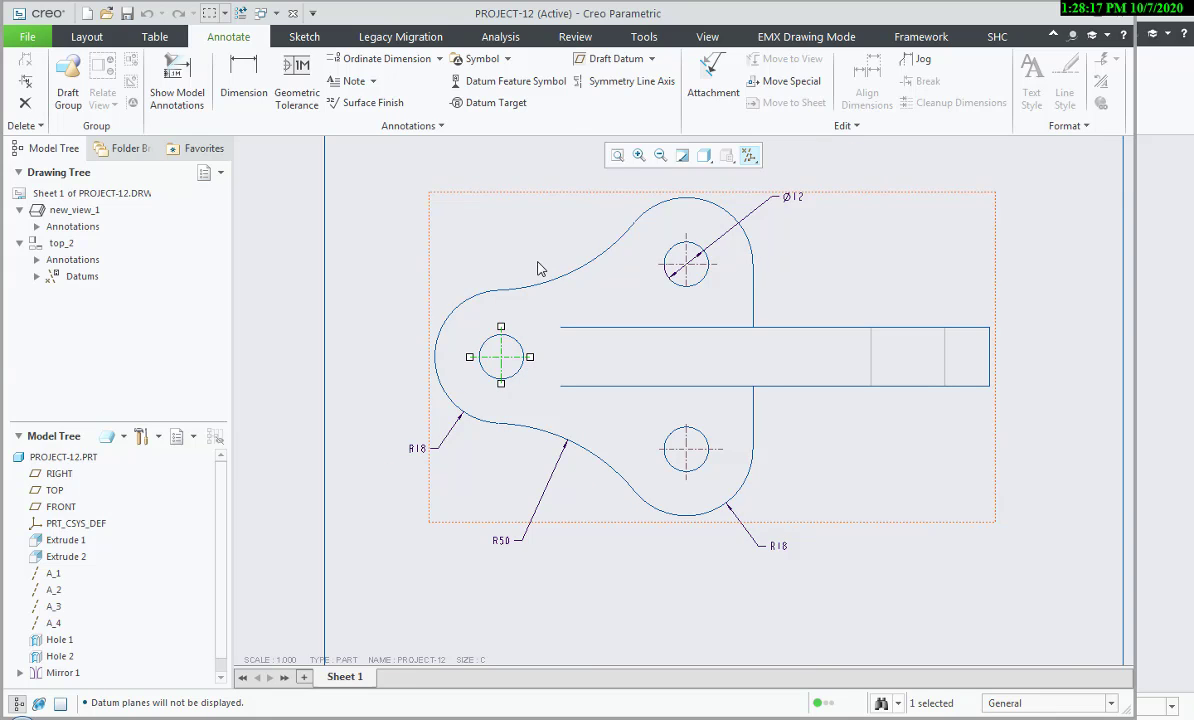
pyautogui.click(511, 236)
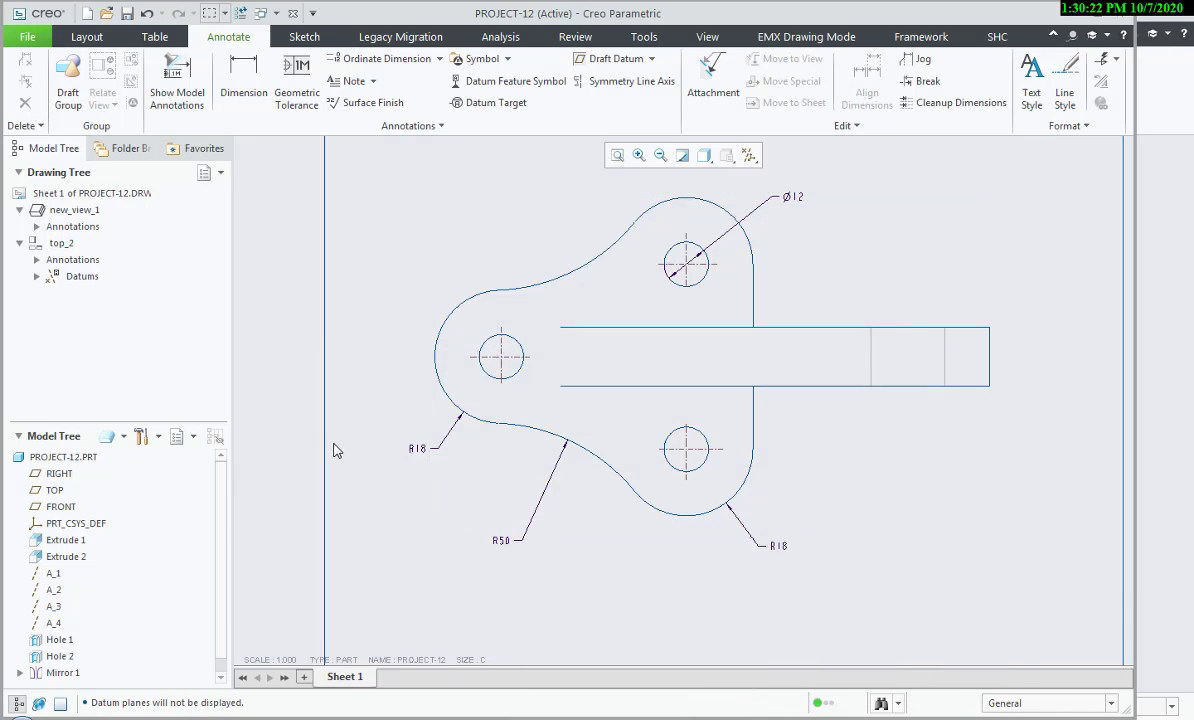
# - Dimension the vertical distance between the left and upper hole axes in the top view, placing it left of the outline
pyautogui.click(245, 80)
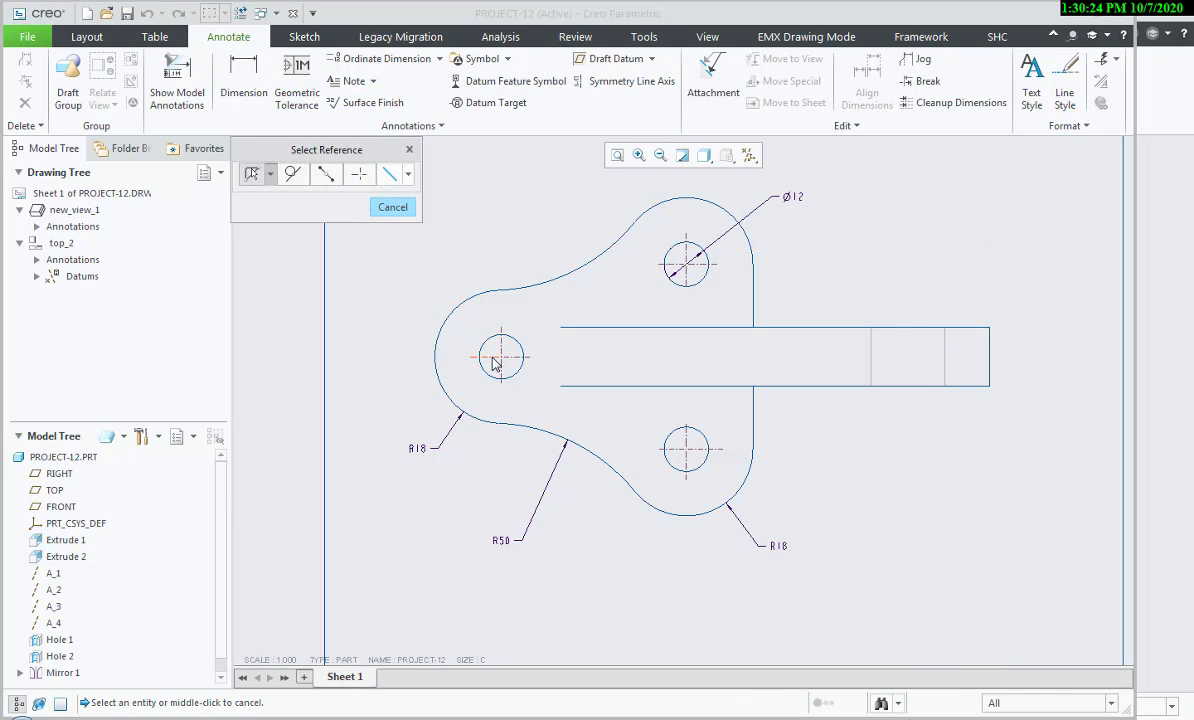
pyautogui.click(679, 270)
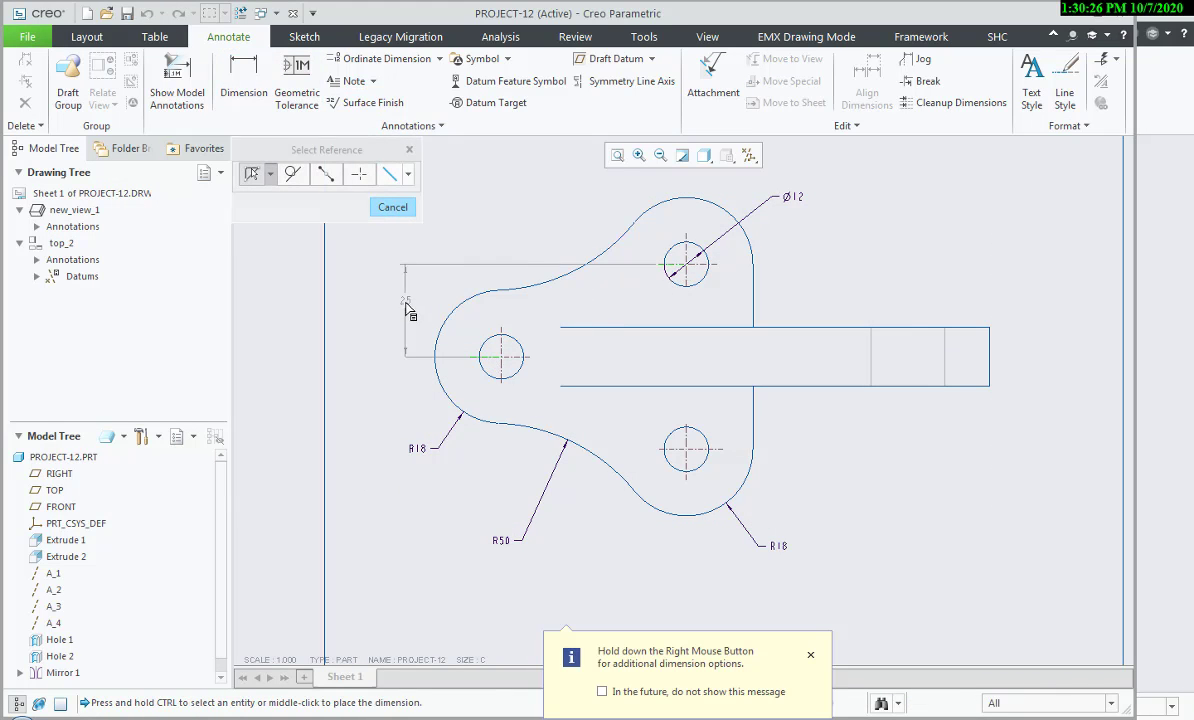
pyautogui.middleClick(408, 315)
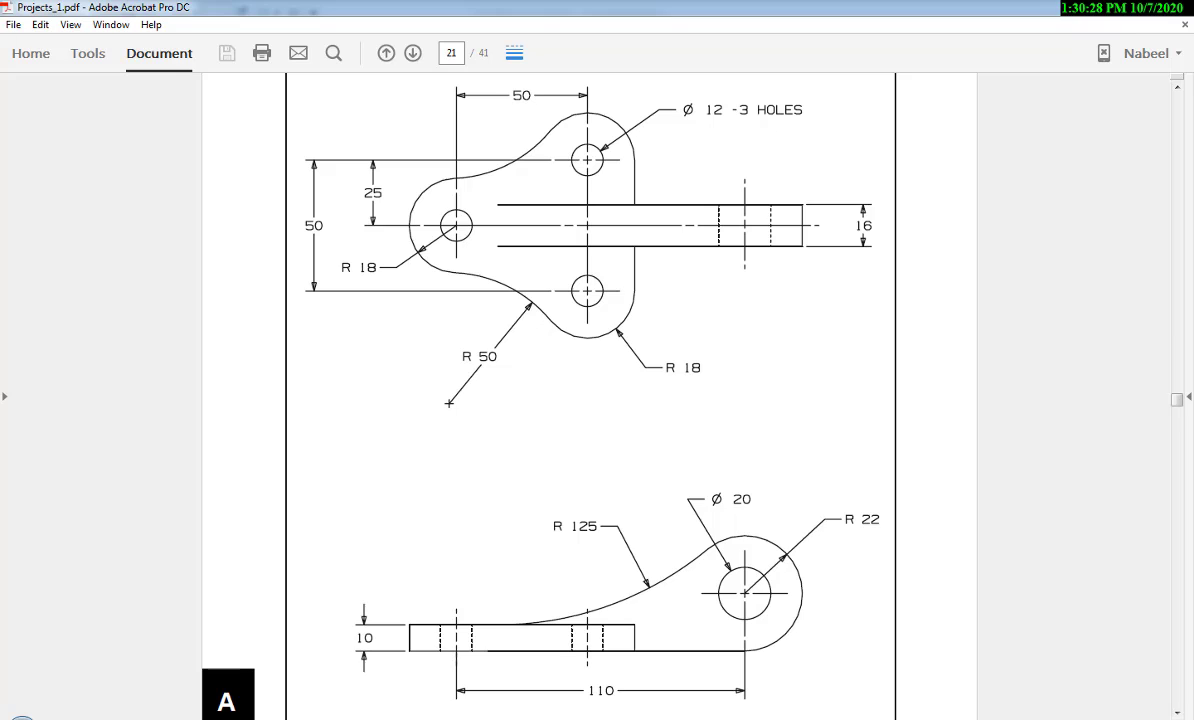
# - Dimension the width of the horizontal arm in the top view, placing the dimension beyond its free end
pyautogui.hotkey('alt', 'Tab')
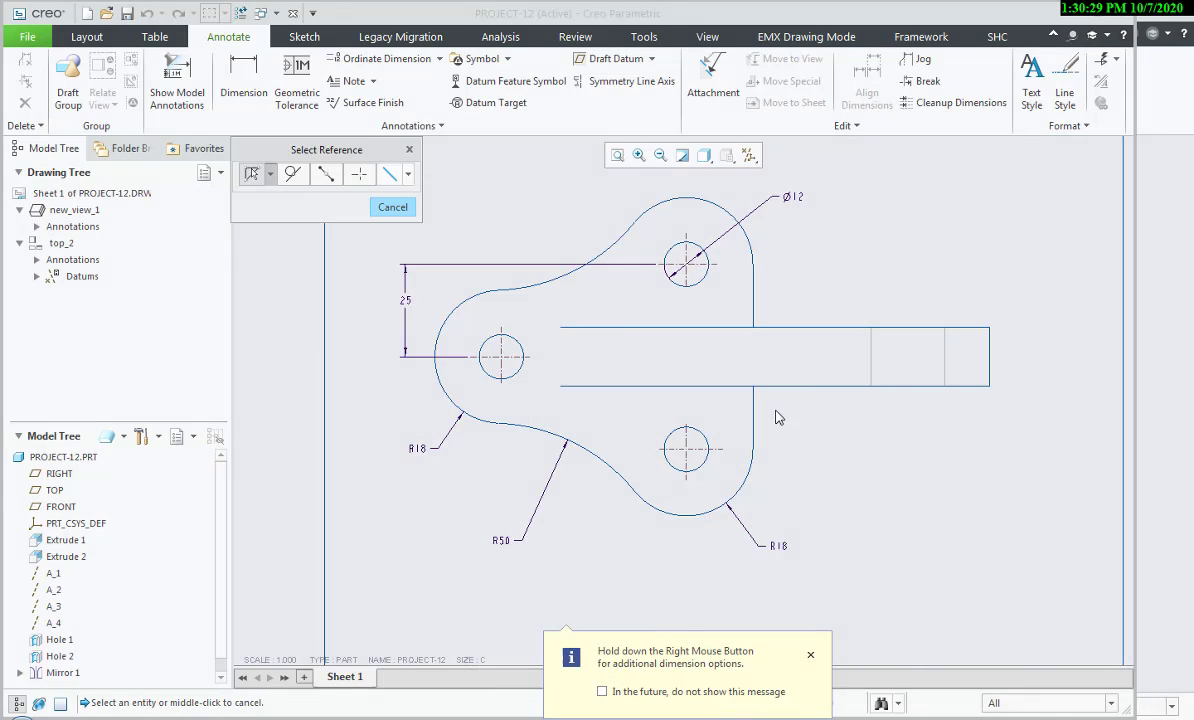
pyautogui.click(933, 328)
pyautogui.keyDown('ctrl'); pyautogui.click(933, 386); pyautogui.keyUp('ctrl')
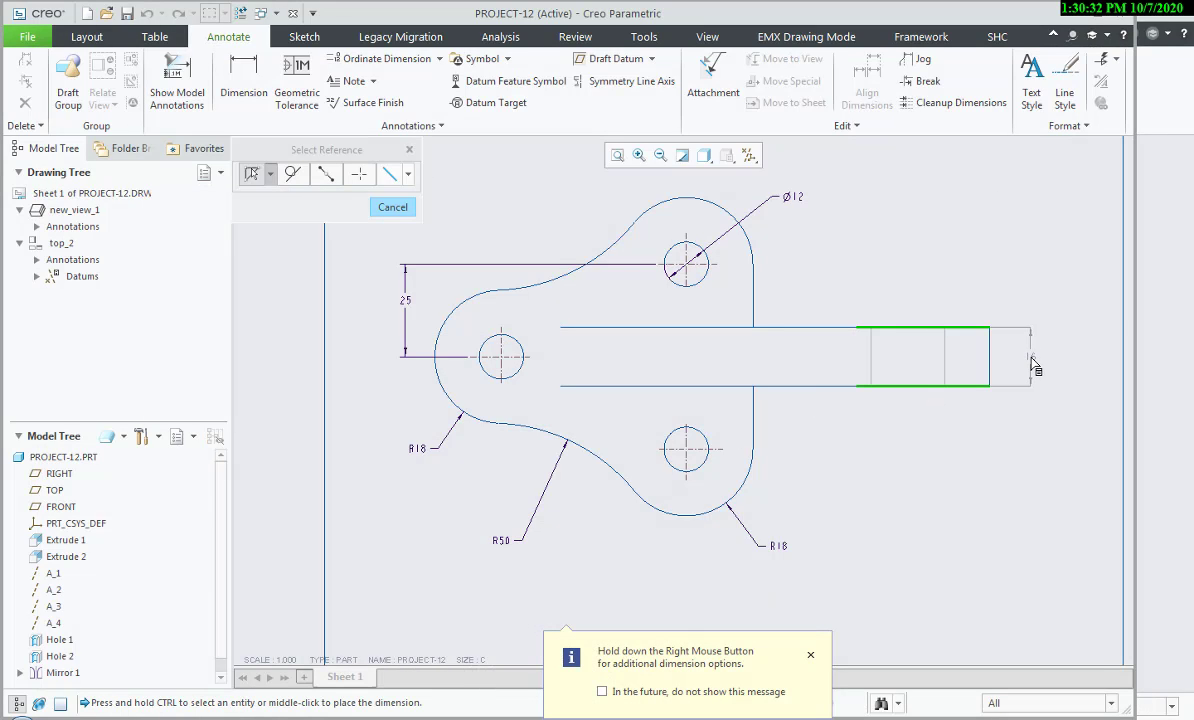
pyautogui.middleClick(1030, 355)
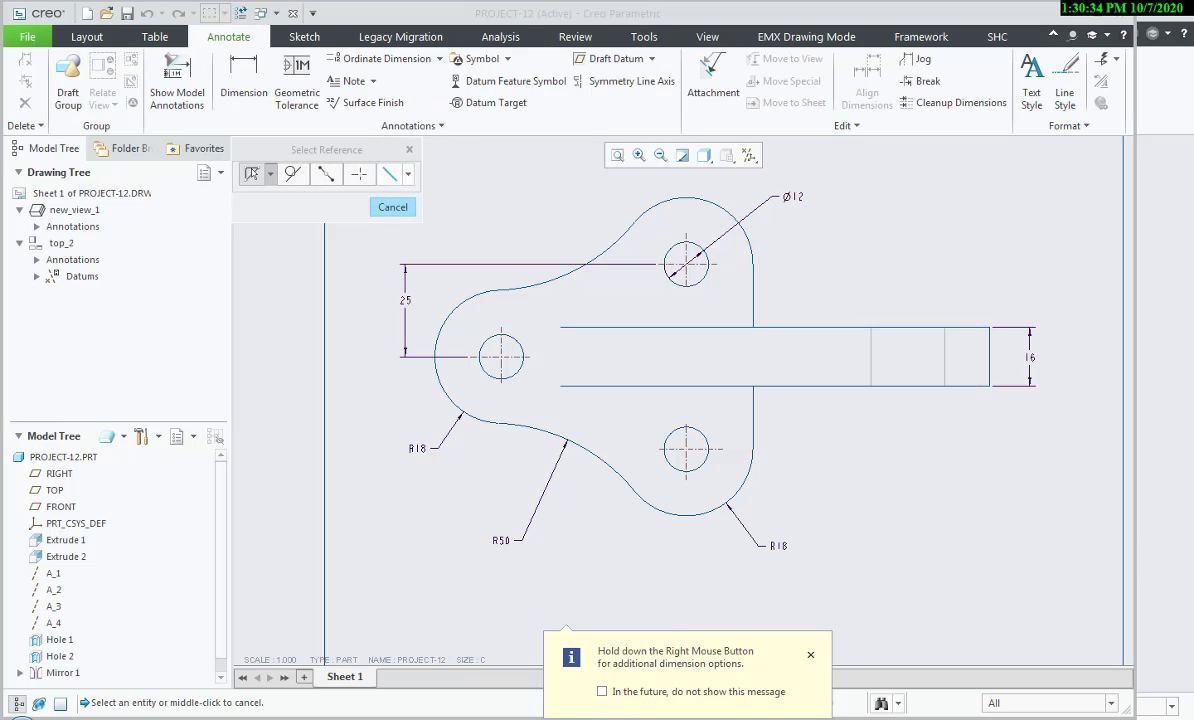
# - Check the PDF and dimension the horizontal distance between the left and upper hole axes above the top view
pyautogui.hotkey('alt', 'Tab')
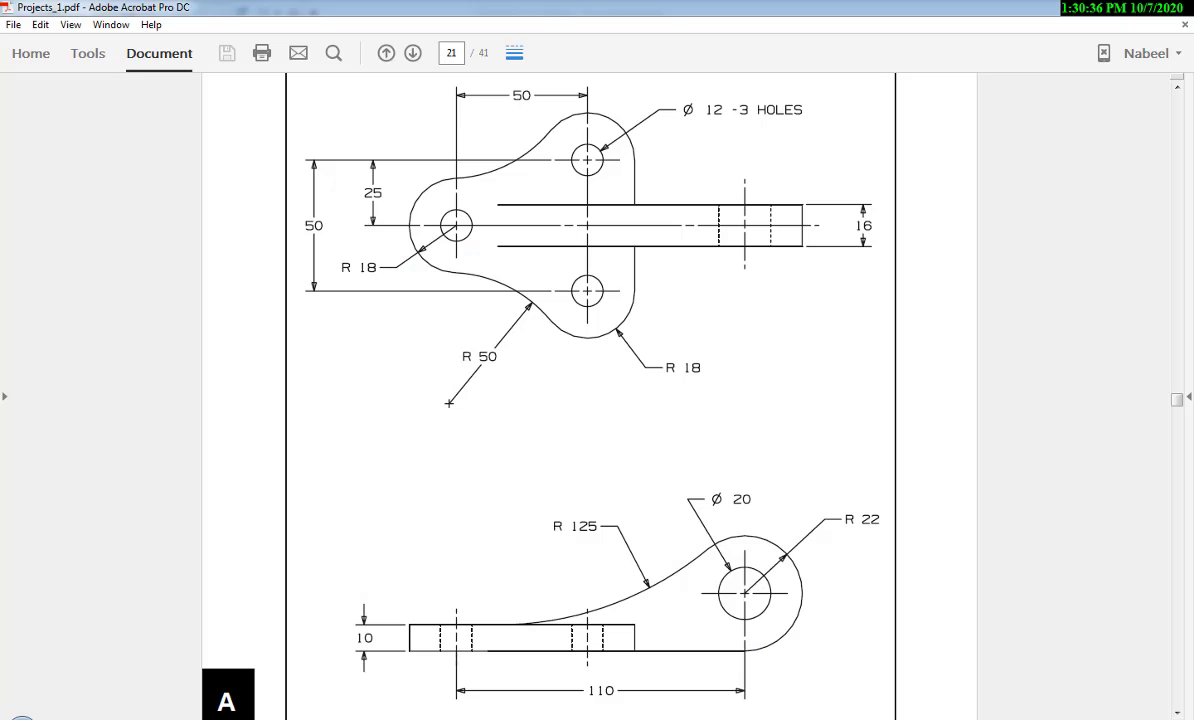
pyautogui.hotkey('alt', 'Tab')
pyautogui.hotkey('alt', 'Tab')
pyautogui.hotkey('alt', 'Tab')
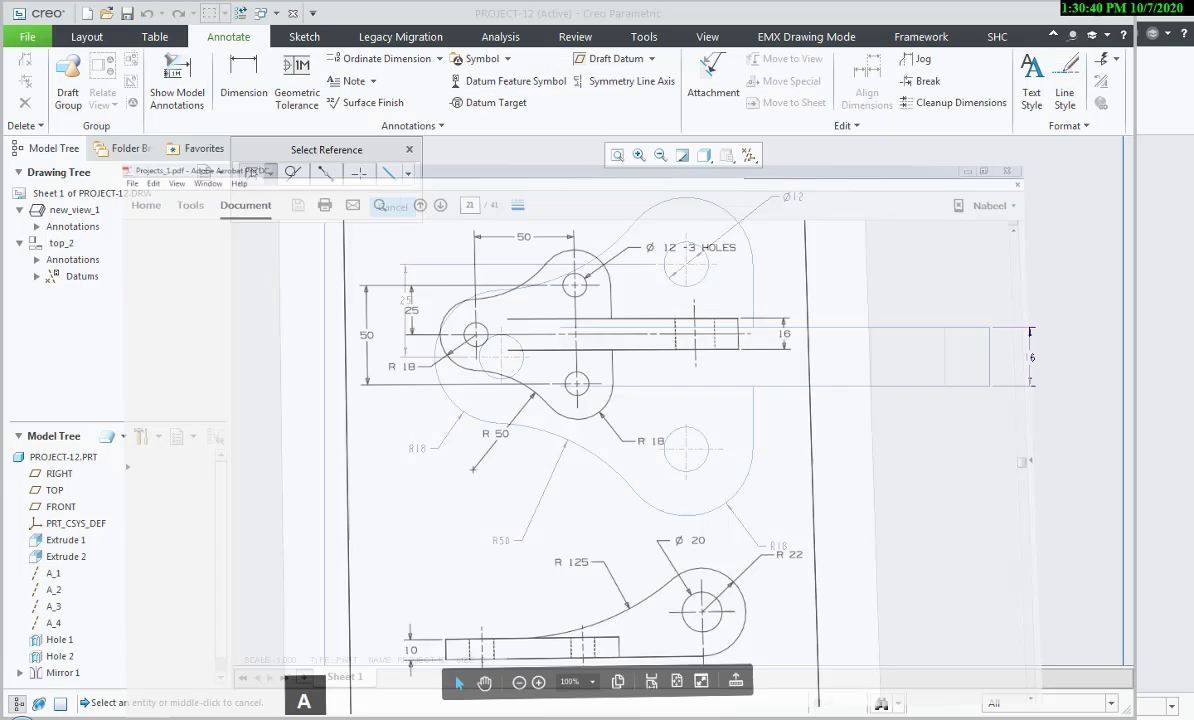
pyautogui.click(686, 262)
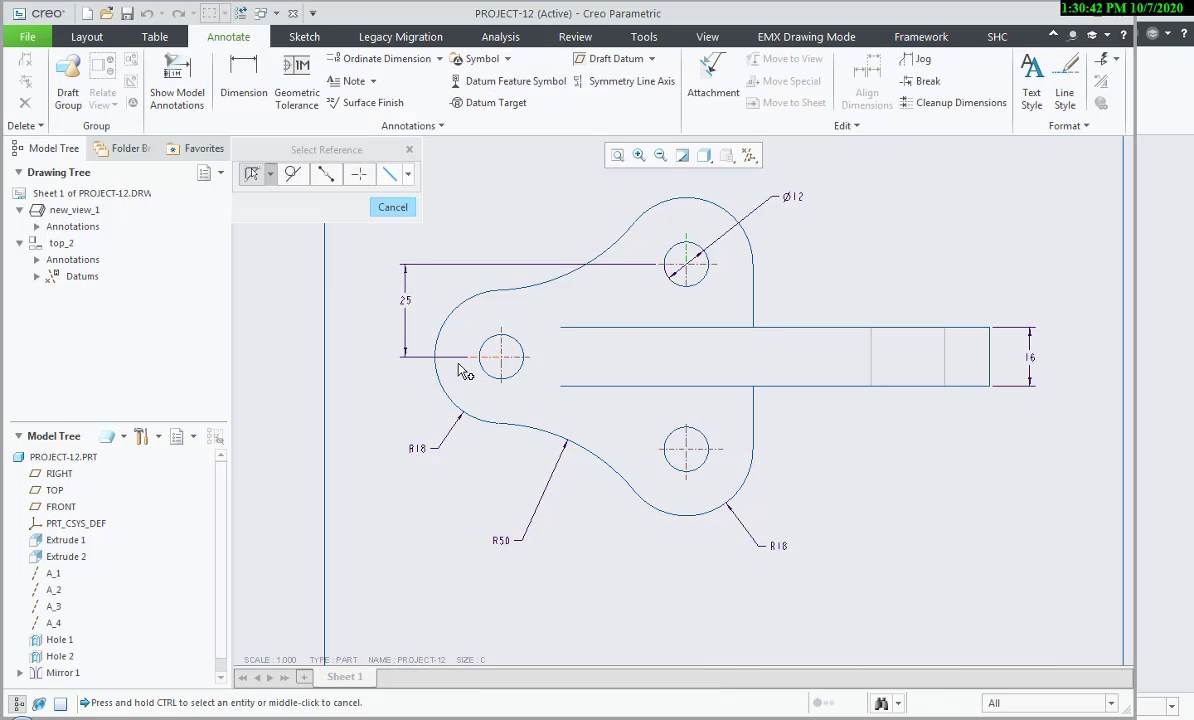
pyautogui.keyDown('ctrl'); pyautogui.click(505, 355); pyautogui.keyUp('ctrl')
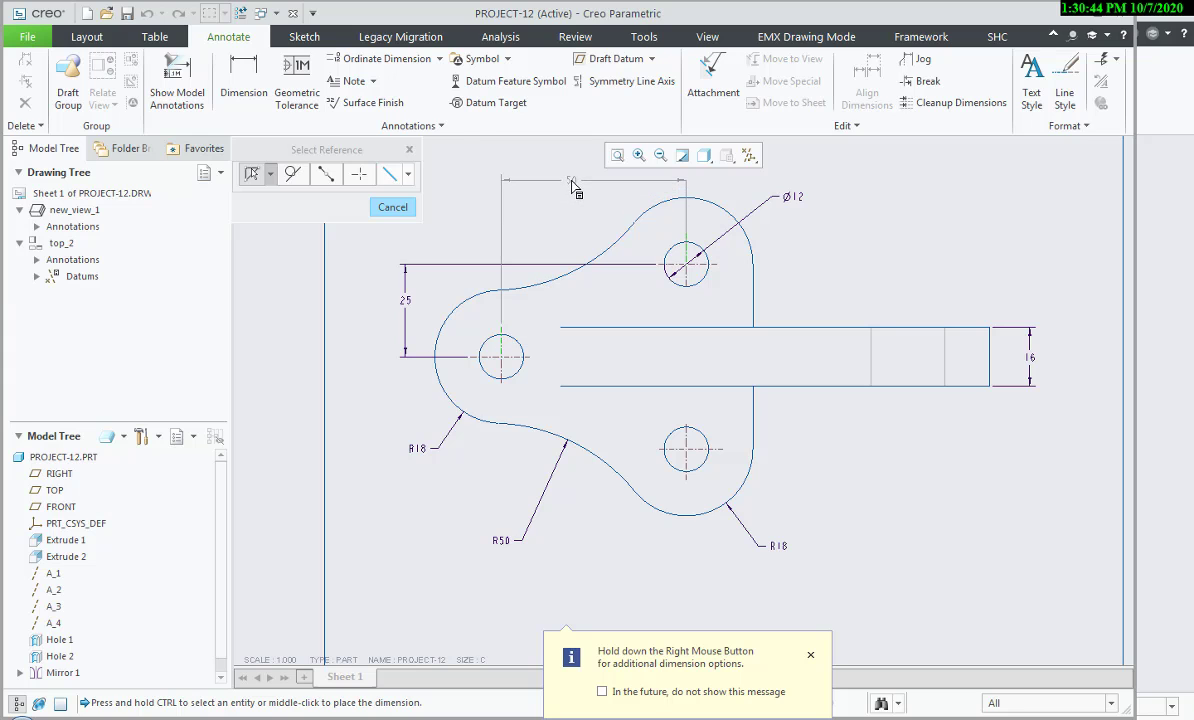
pyautogui.middleClick(571, 182)
# - Dimension the vertical distance between the upper and lower hole axes in the top view, placing it outside the existing vertical dimension
pyautogui.click(576, 551)
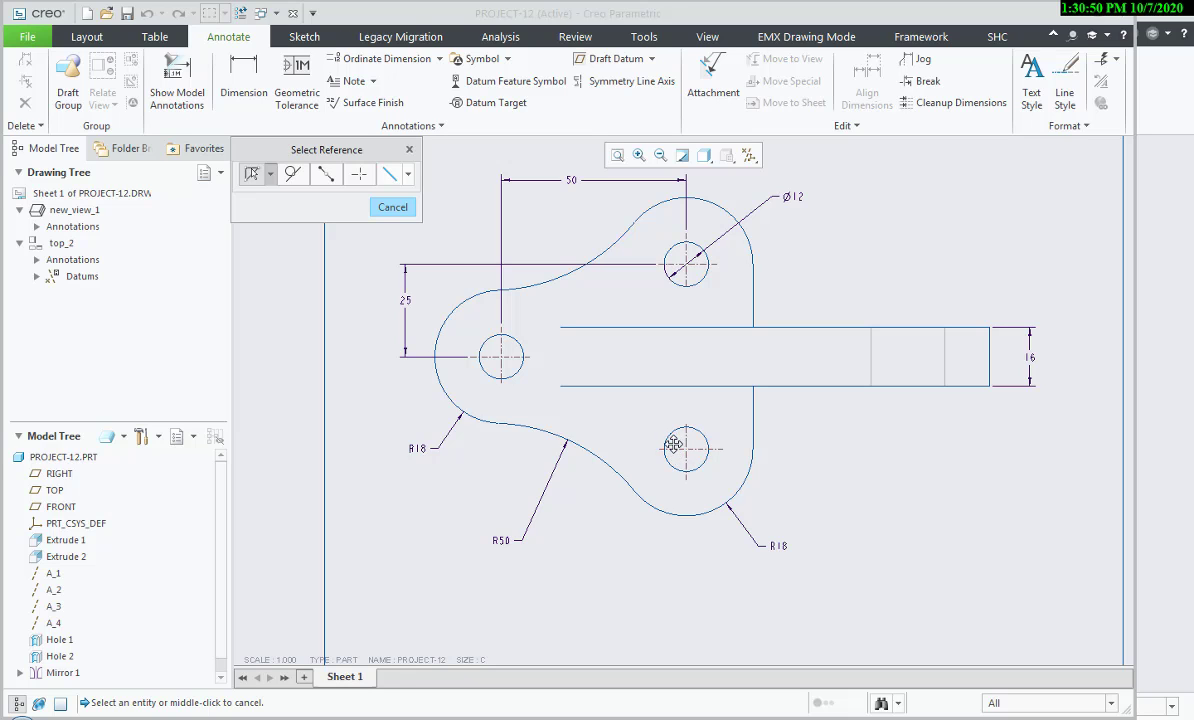
pyautogui.click(392, 207)
pyautogui.click(679, 449)
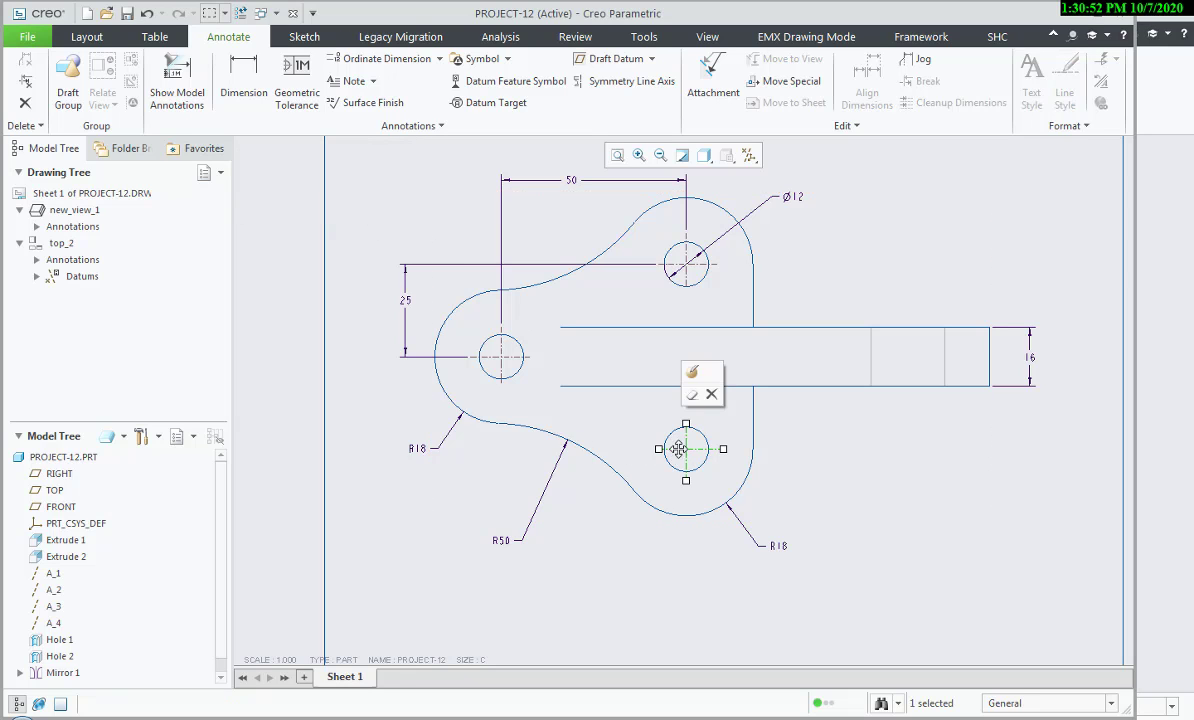
pyautogui.click(244, 75)
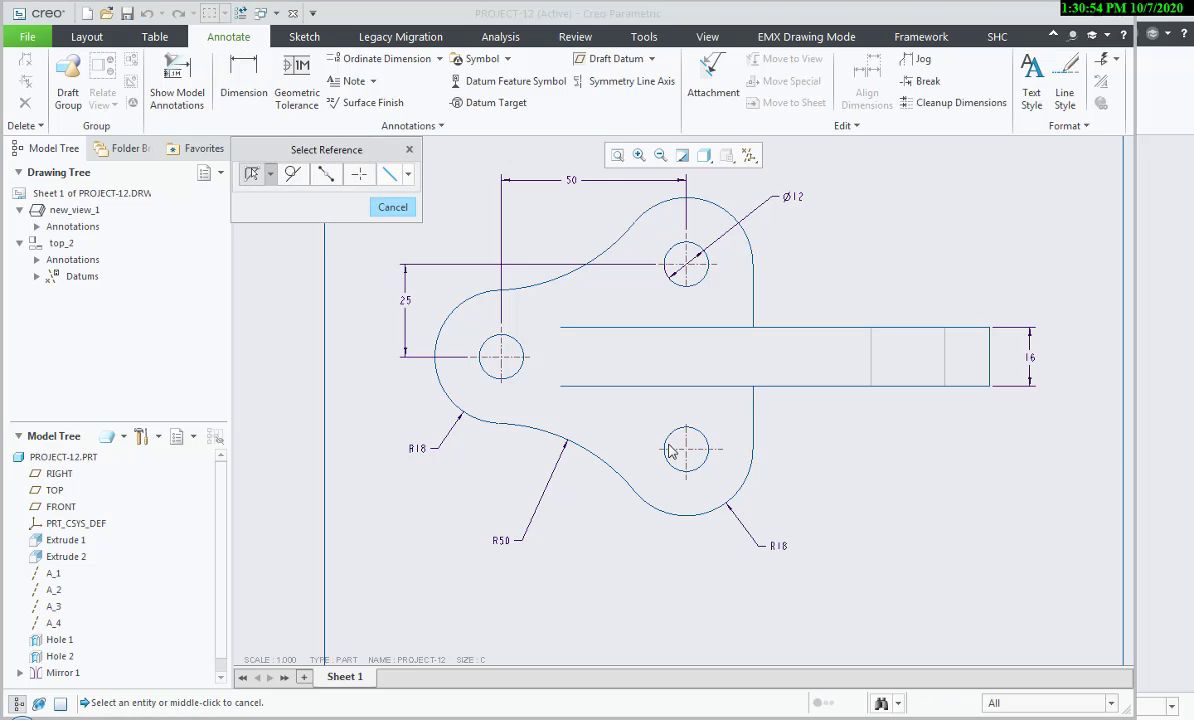
pyautogui.click(683, 456)
pyautogui.keyDown('ctrl'); pyautogui.click(683, 268); pyautogui.keyUp('ctrl')
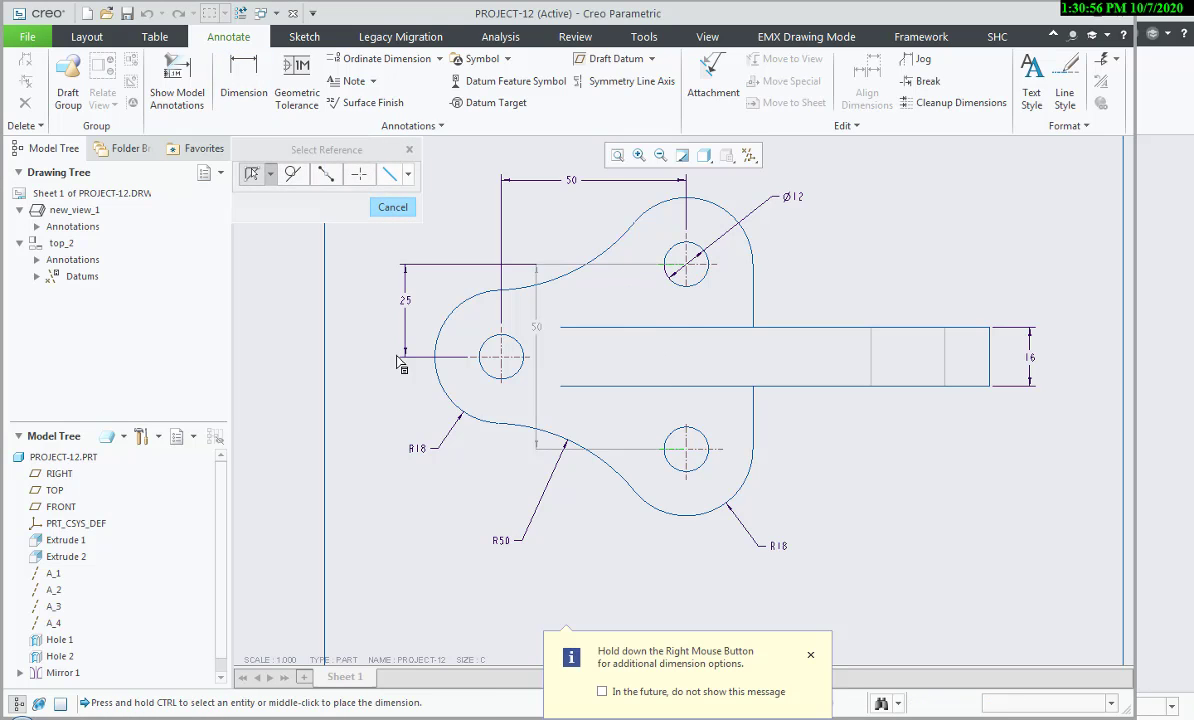
pyautogui.middleClick(381, 412)
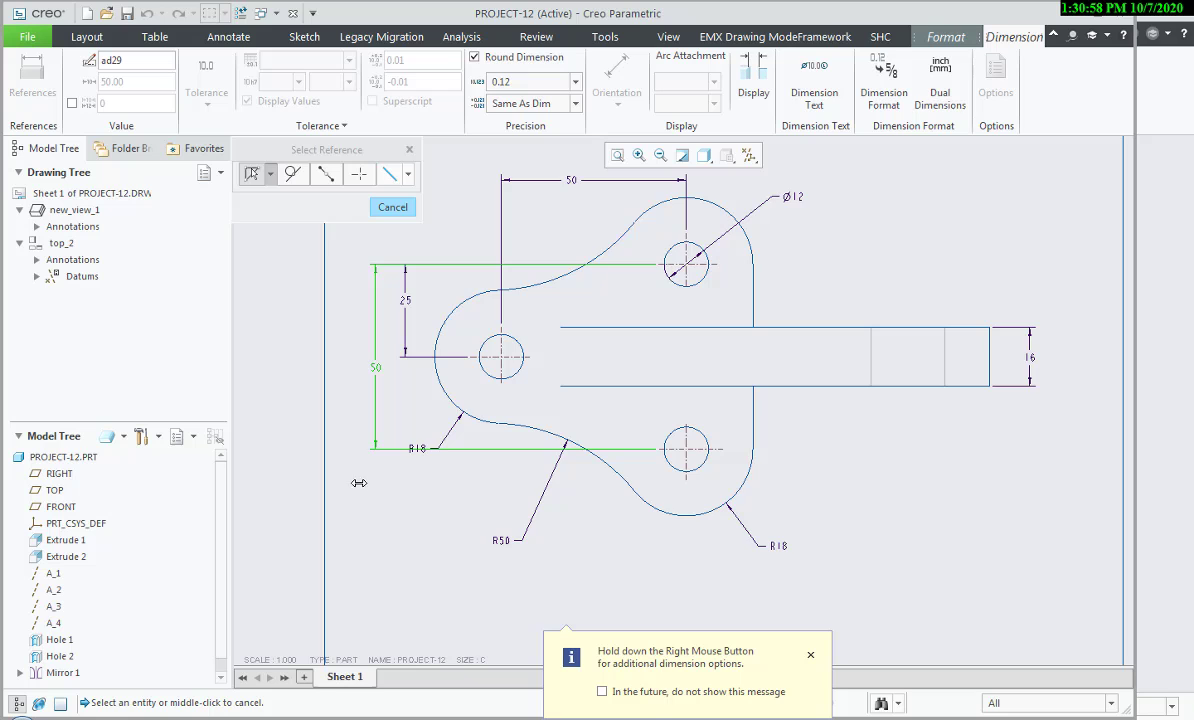
# - Finish dimensioning, compare with the PDF and show the arm extrusion's axis A_3 as an annotation in the top view
pyautogui.scroll(1, 376, 495)
pyautogui.moveTo(443, 514)
pyautogui.mouseDown(button='middle')
pyautogui.moveTo(562, 400)
pyautogui.moveTo(511, 427)
pyautogui.mouseUp(button='middle')
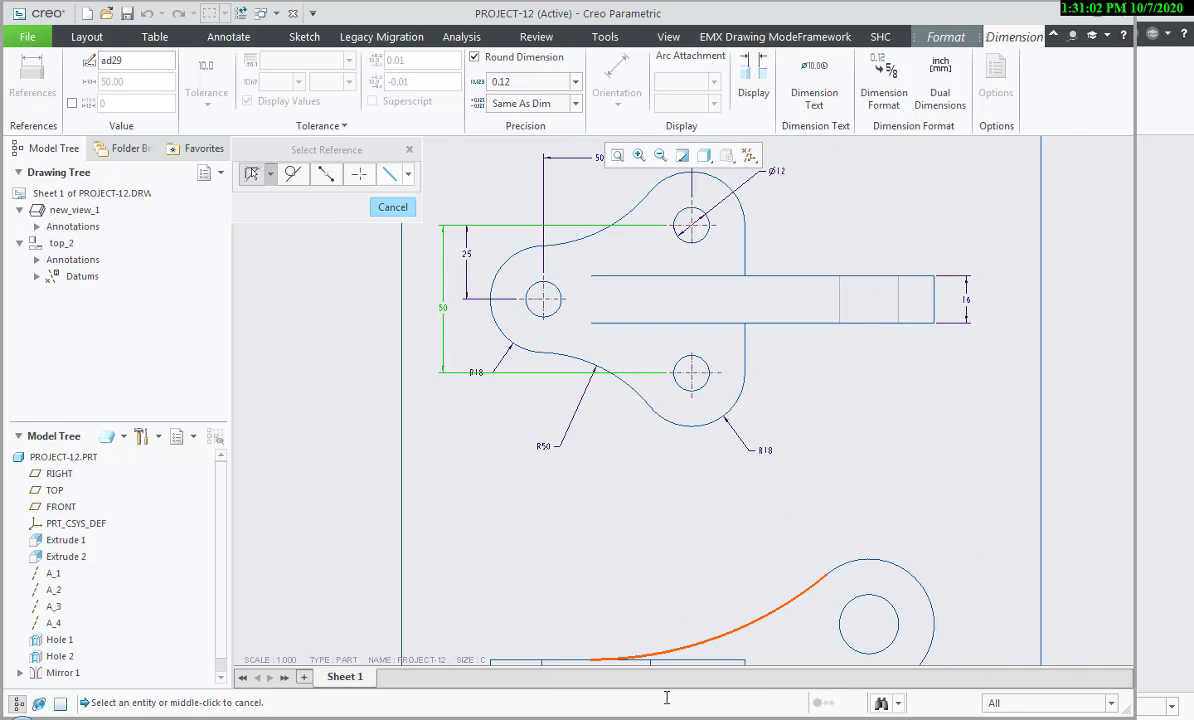
pyautogui.hotkey('alt', 'Tab')
pyautogui.hotkey('alt', 'Tab')
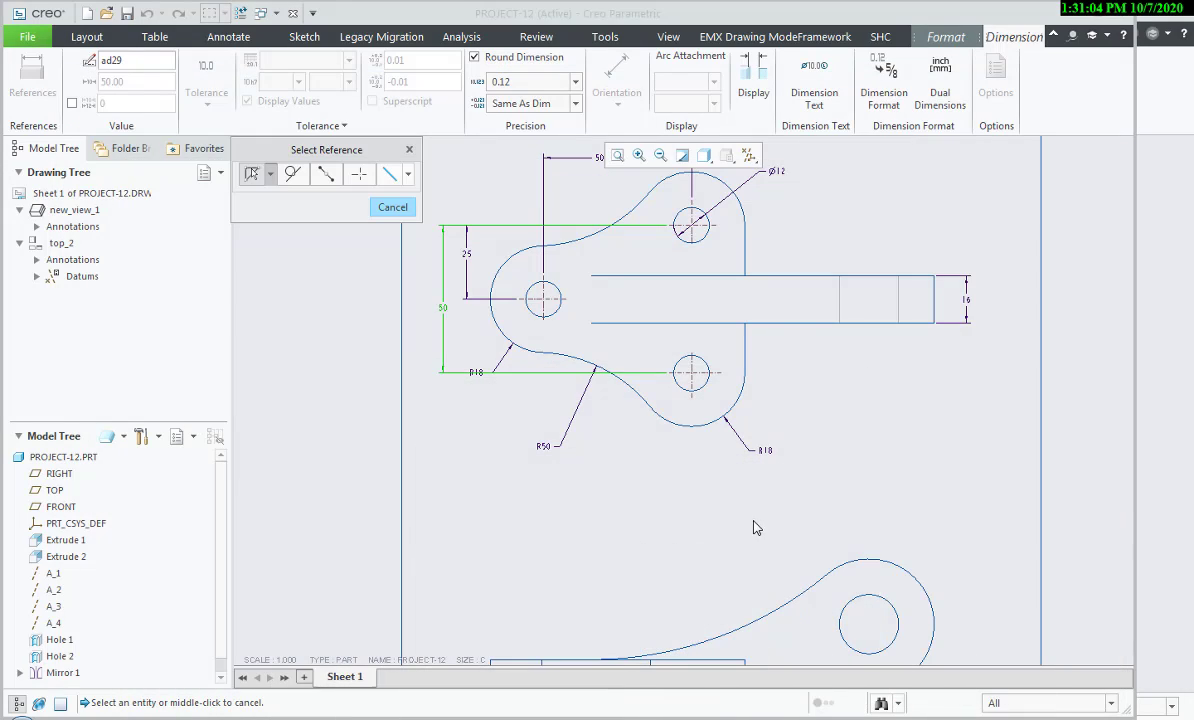
pyautogui.click(393, 207)
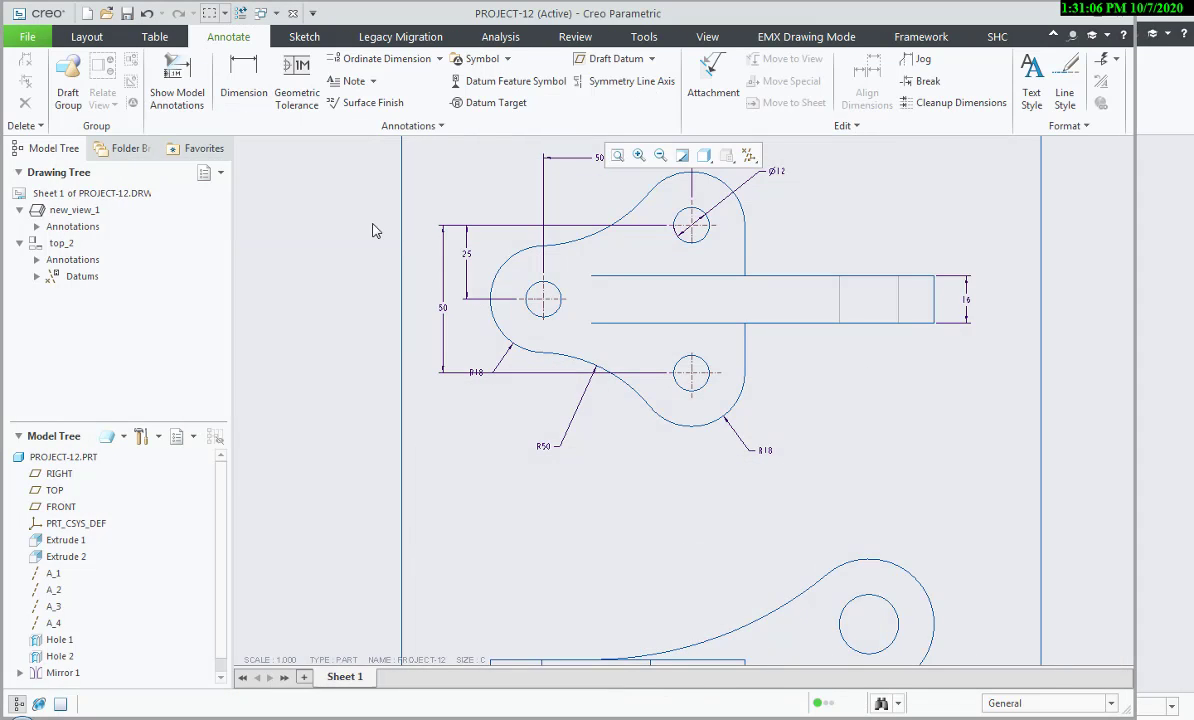
pyautogui.click(177, 85)
pyautogui.click(801, 362)
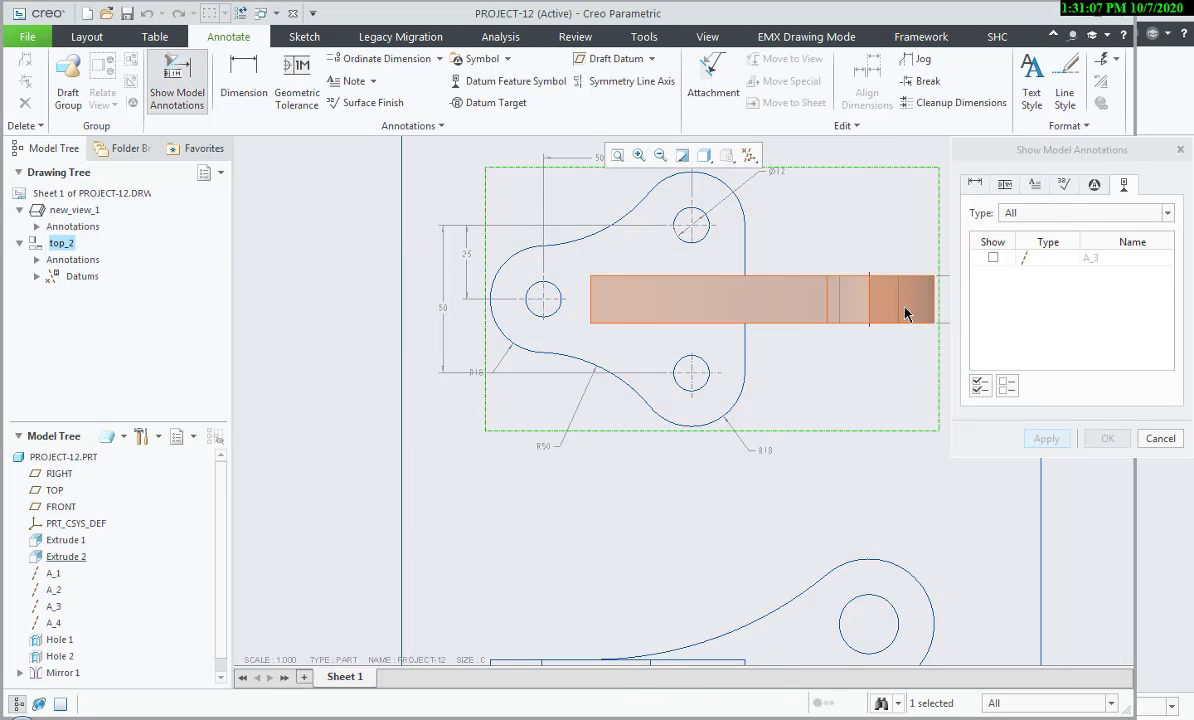
pyautogui.click(980, 386)
pyautogui.click(1046, 438)
pyautogui.click(1160, 438)
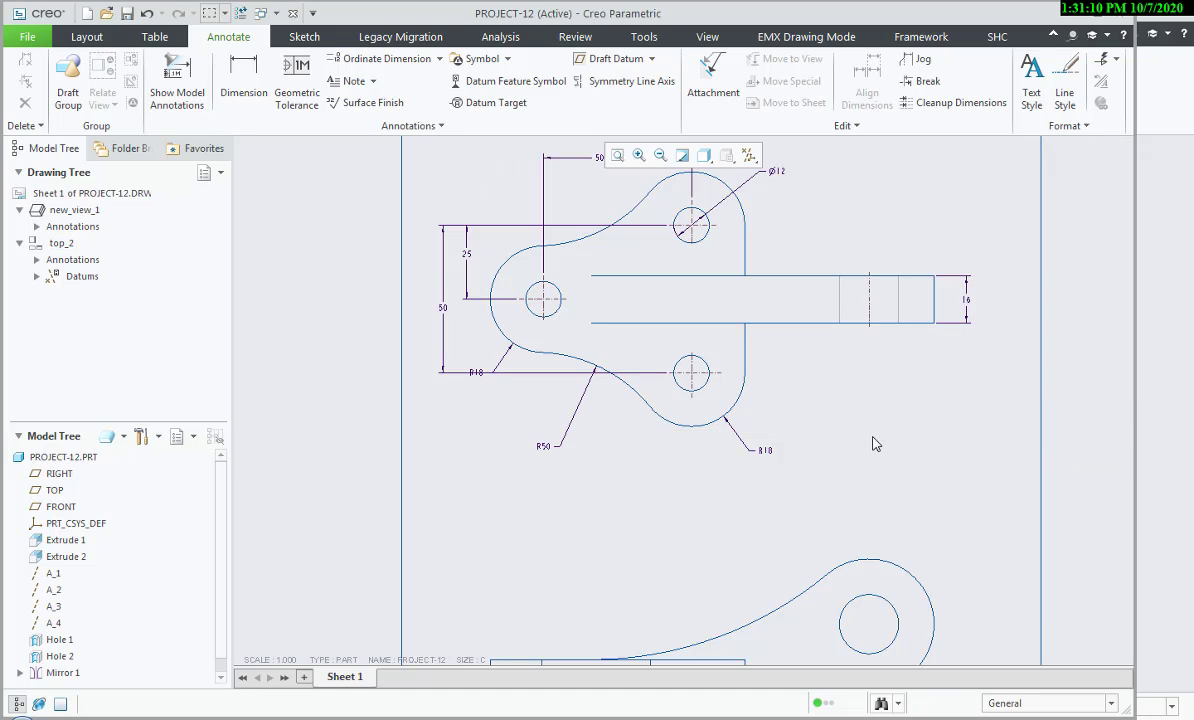
# - Check the PDF and add a radius dimension to the lug's hole in the front view
pyautogui.moveTo(827, 484); pyautogui.dragTo(912, 272, button='middle')
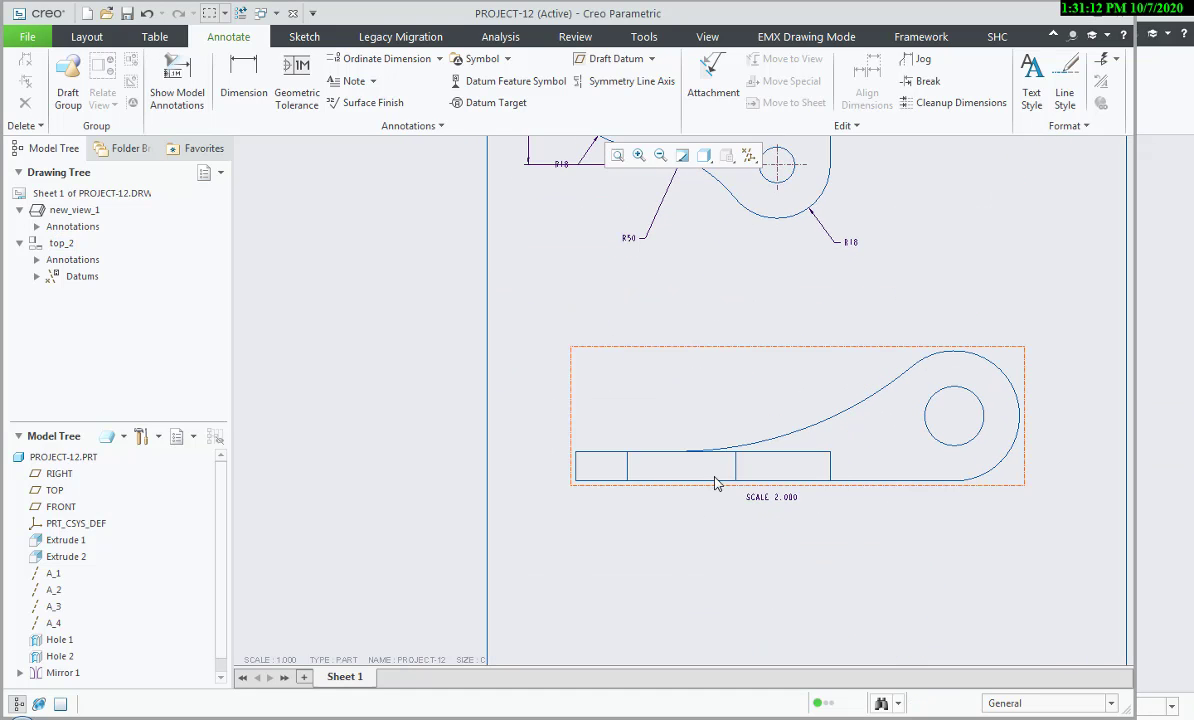
pyautogui.click(556, 694)
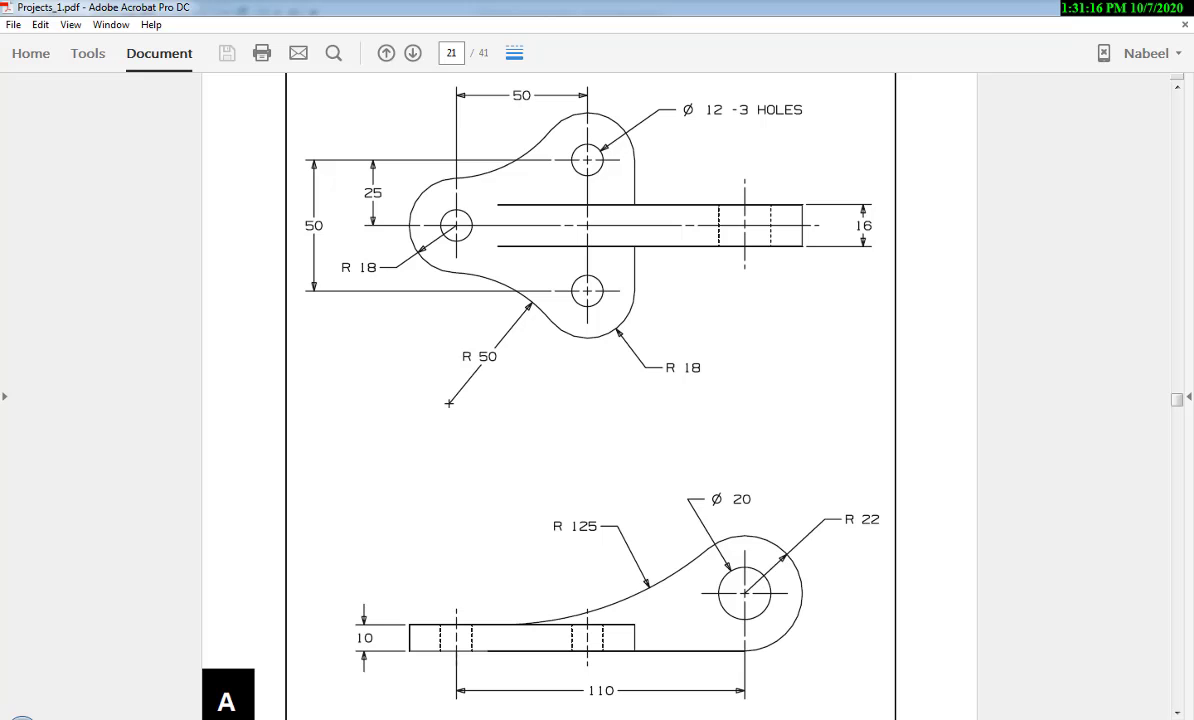
pyautogui.click(556, 714)
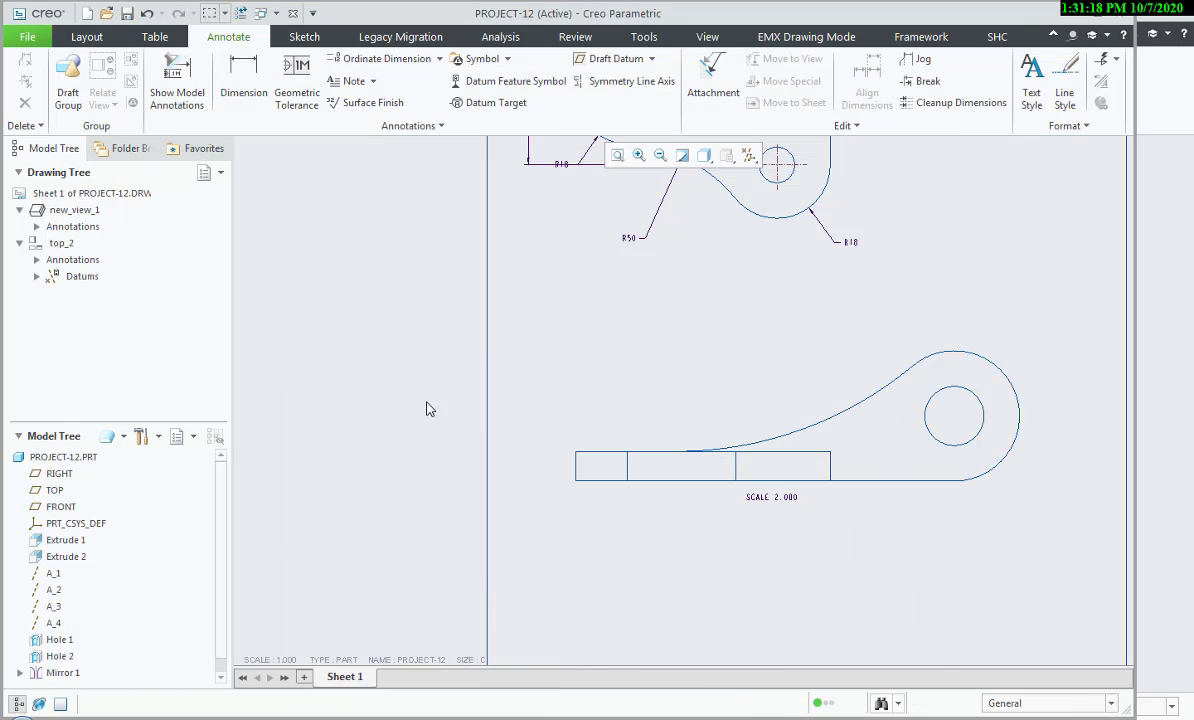
pyautogui.click(243, 80)
pyautogui.click(982, 406)
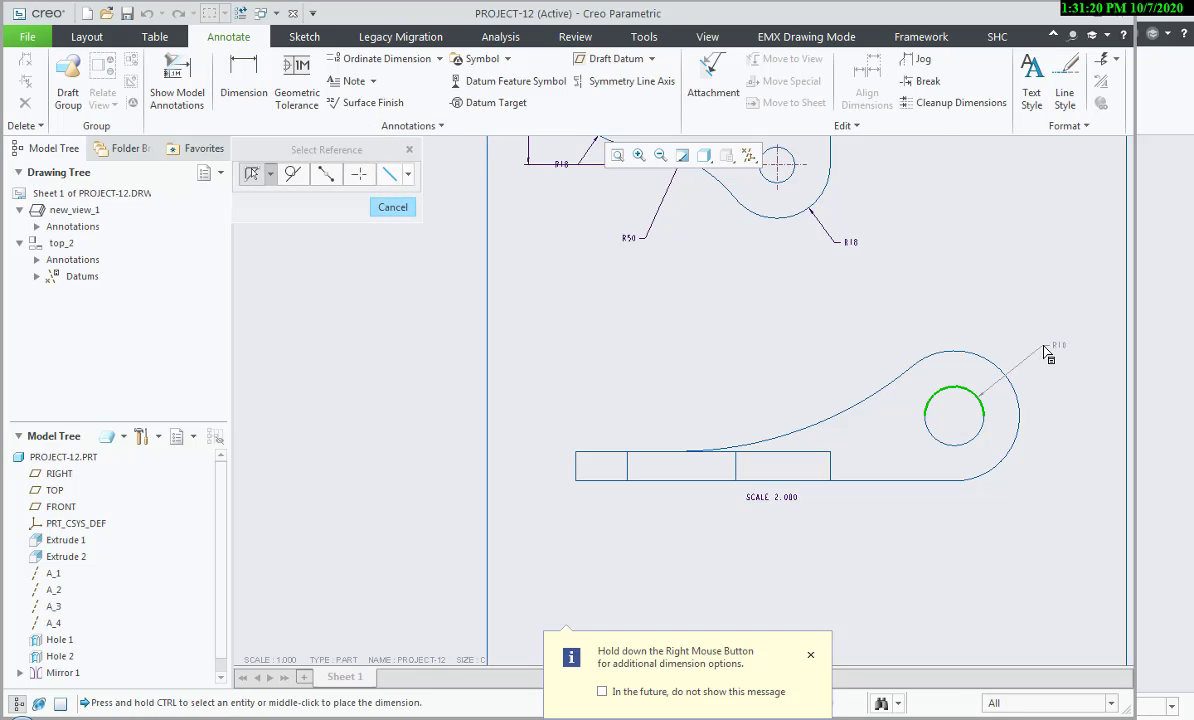
pyautogui.middleClick(1047, 352)
# - Dimension the lug's outer arc in the front view as a radius, placing it above the arc
pyautogui.click(977, 360)
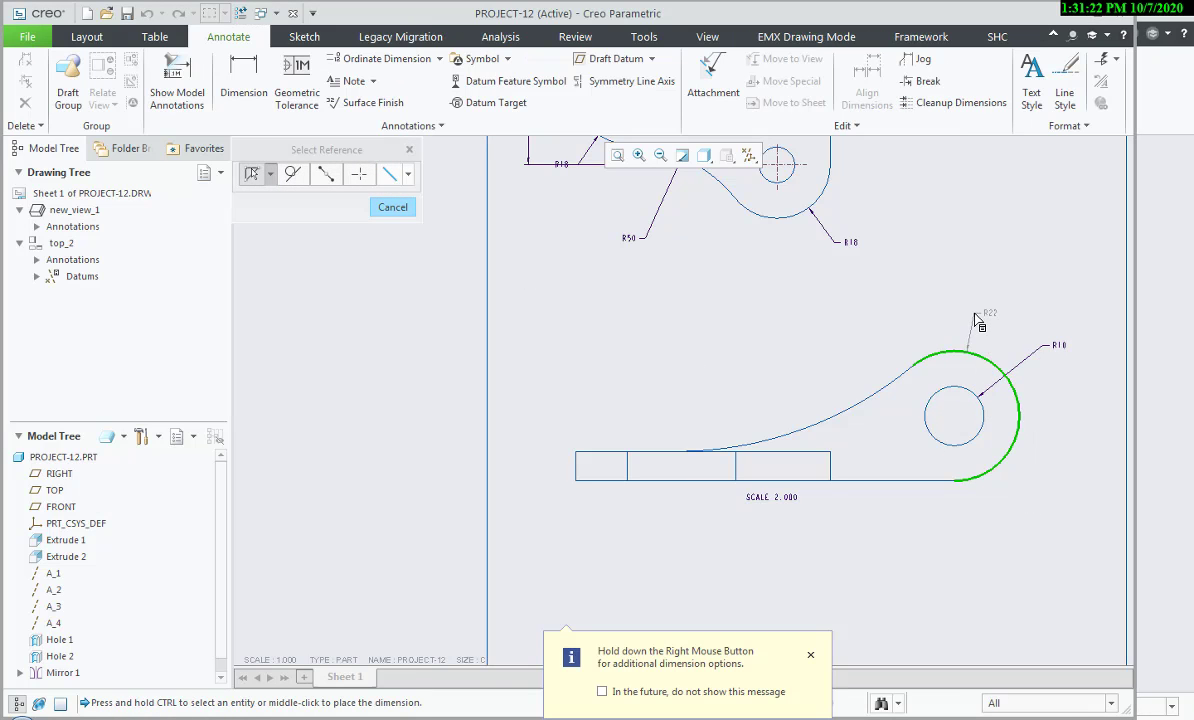
pyautogui.rightClick(977, 318)
pyautogui.click(1000, 322)
pyautogui.rightClick(1016, 330)
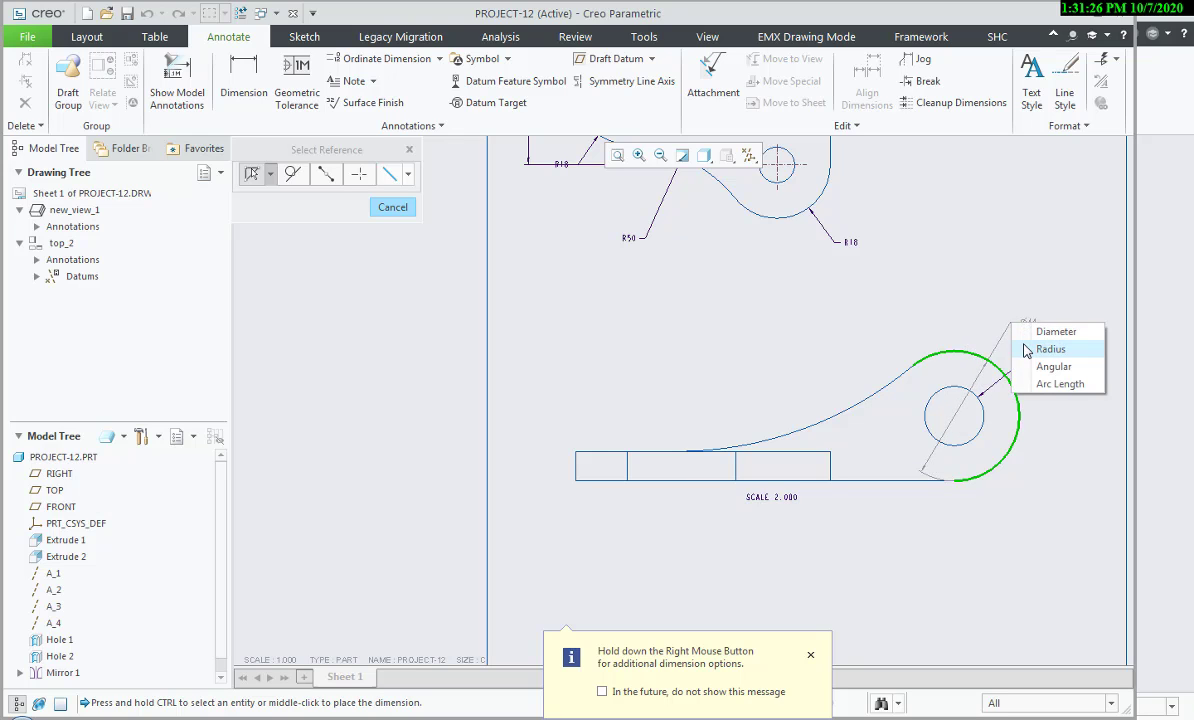
pyautogui.click(1035, 348)
pyautogui.middleClick(1020, 314)
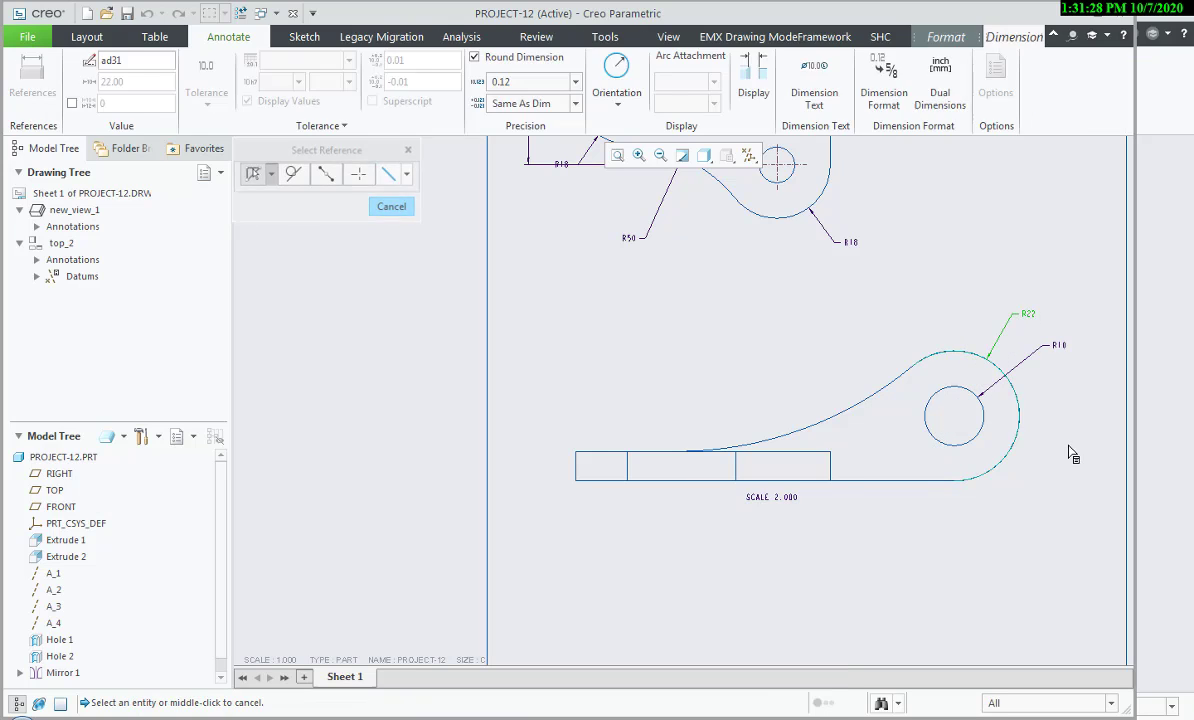
# - Delete the radius dimension of the lug's hole in the front view
pyautogui.click(1068, 354)
pyautogui.rightClick(1072, 358)
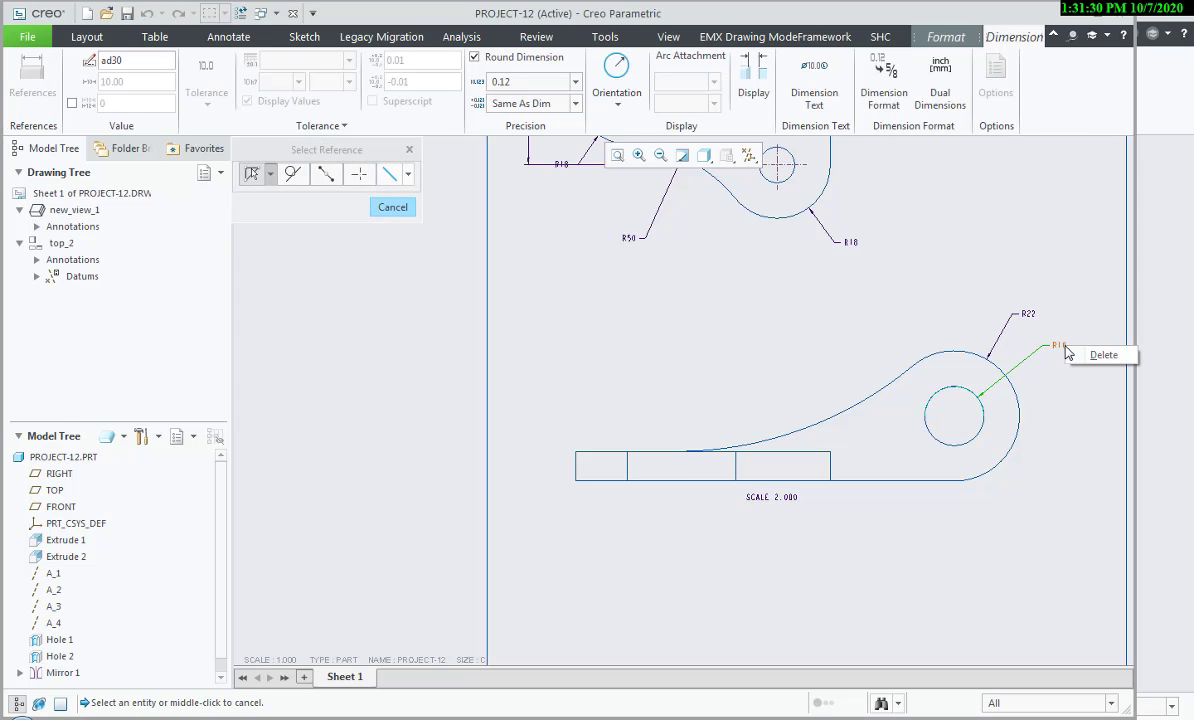
pyautogui.click(1100, 355)
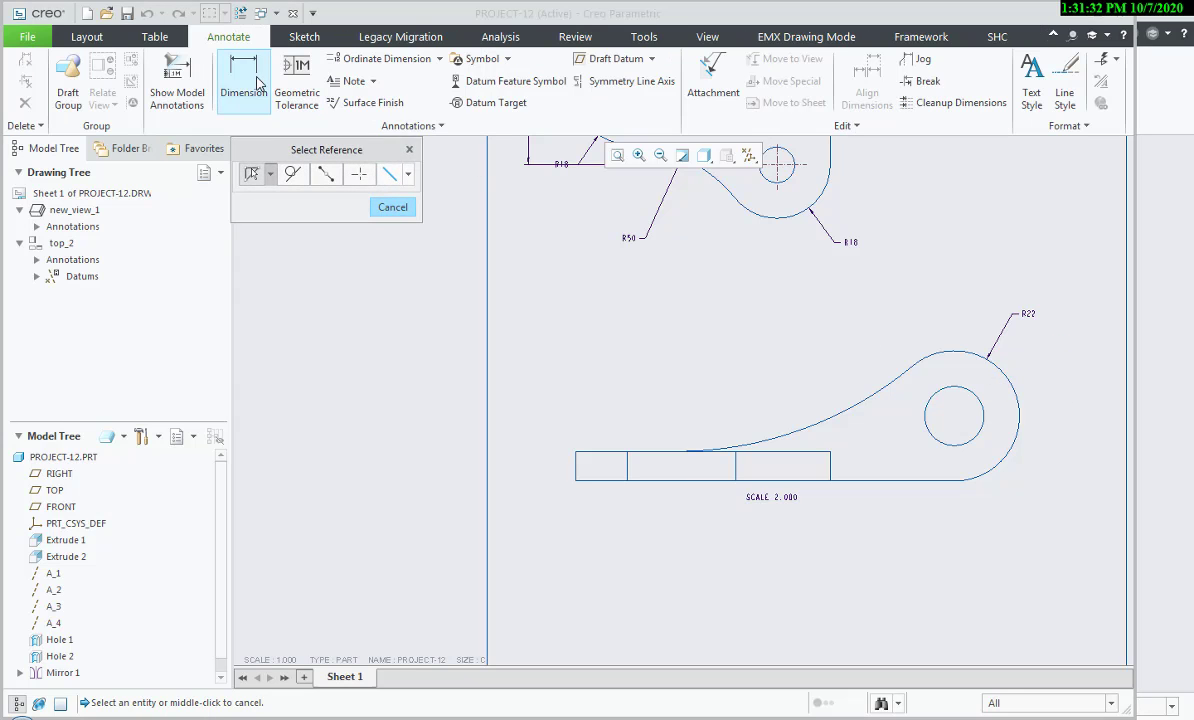
# - Dimension the lug's hole in the front view as a diameter
pyautogui.click(984, 410)
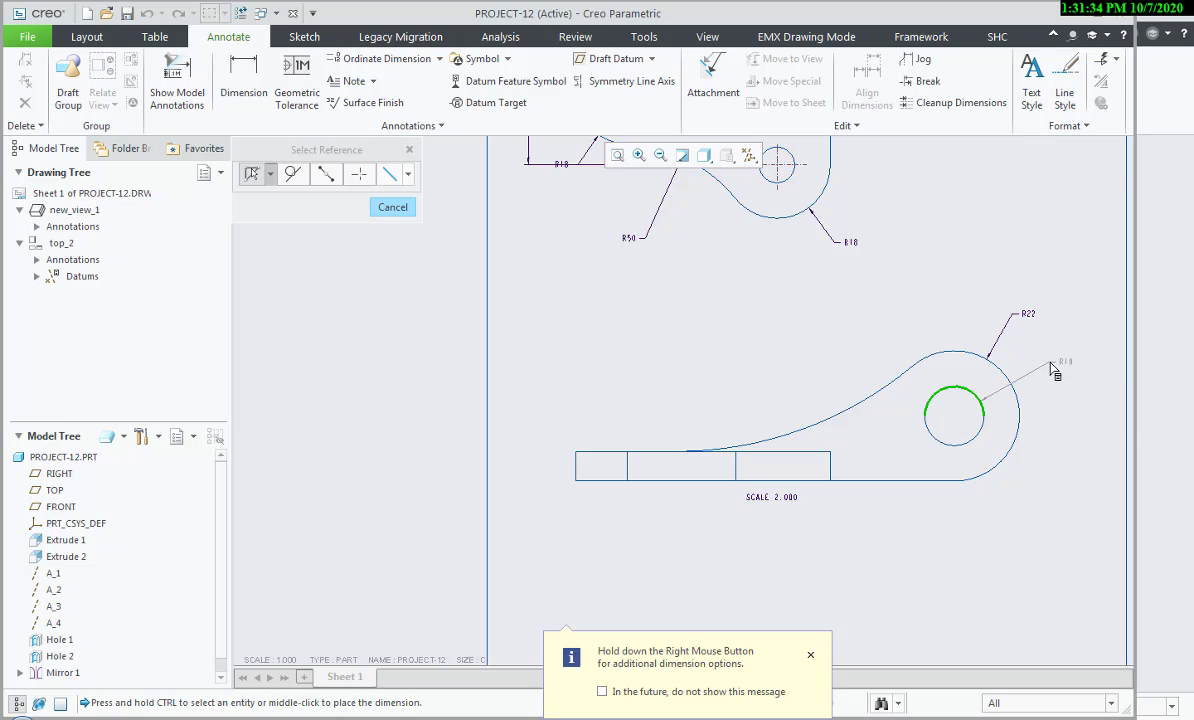
pyautogui.rightClick(1070, 375)
pyautogui.click(1094, 372)
# - Check the PDF and add a radius dimension to the long concave arc in the front view, placing it above the arc
pyautogui.click(592, 716)
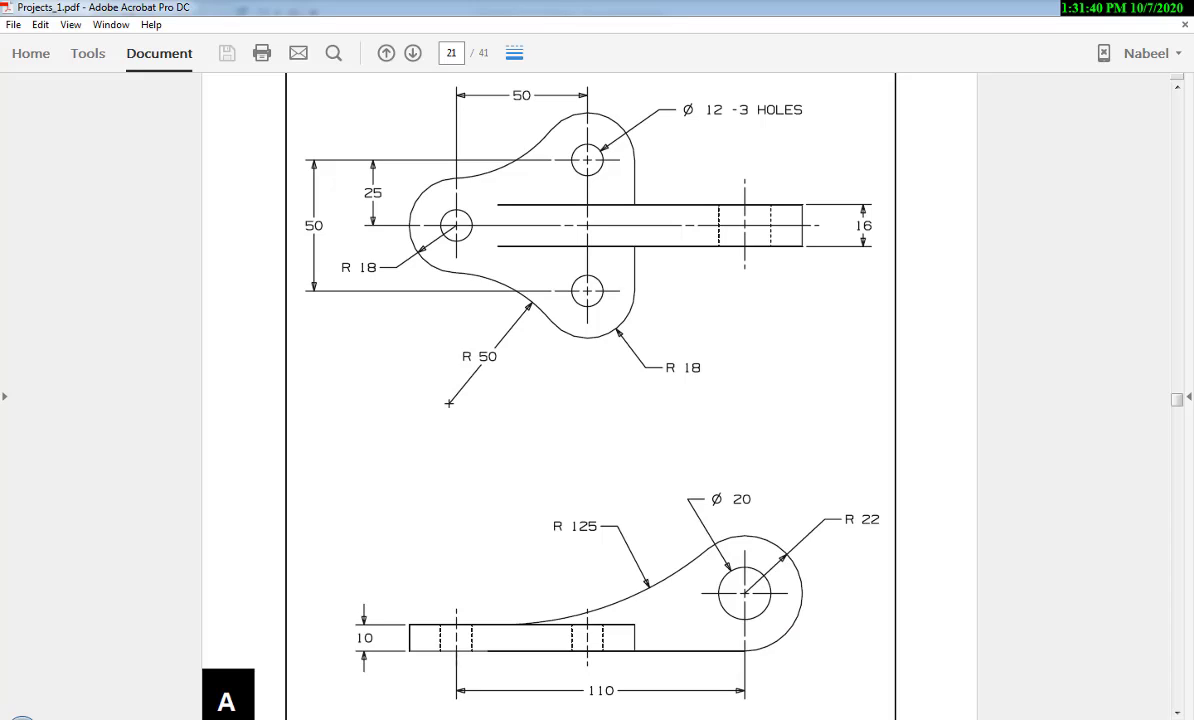
pyautogui.click(592, 716)
pyautogui.click(592, 716)
pyautogui.hotkey('alt', 'Tab')
pyautogui.click(840, 412)
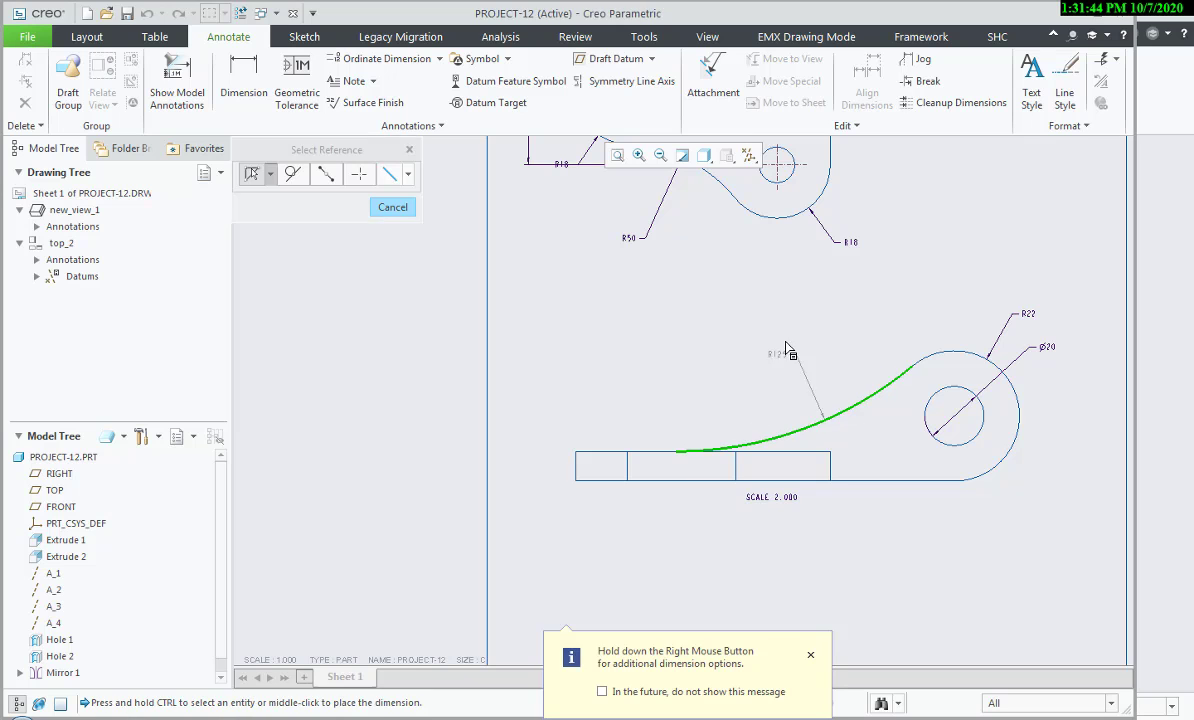
pyautogui.middleClick(781, 361)
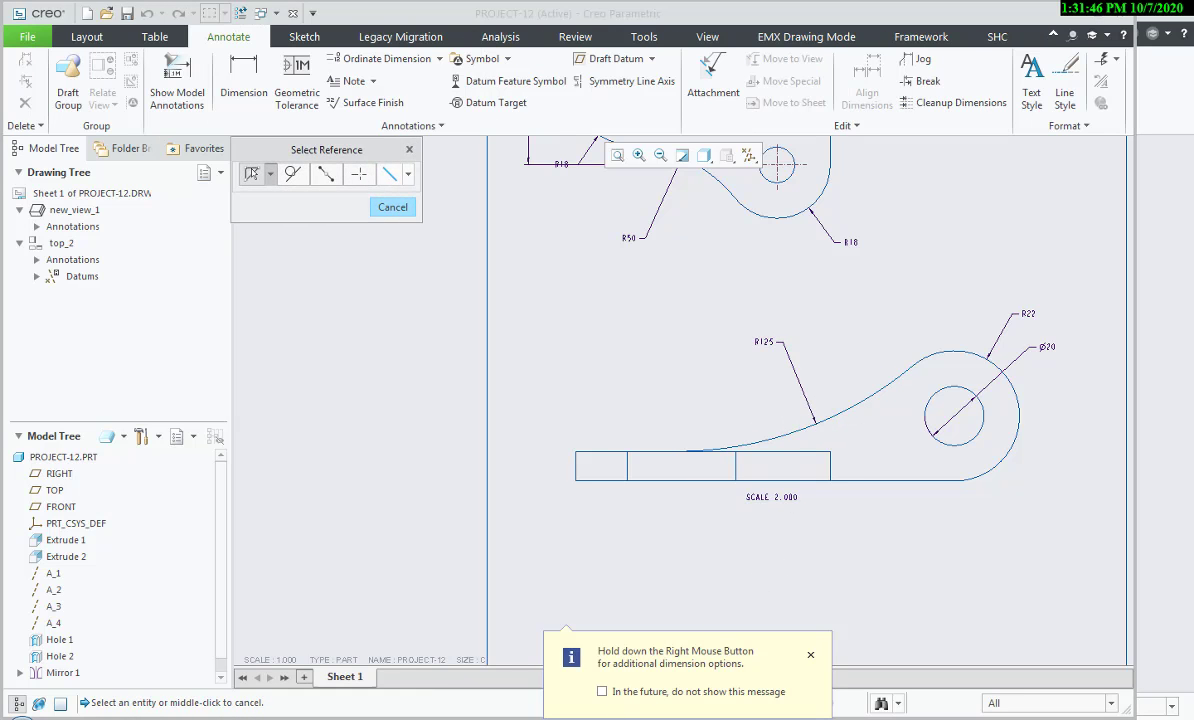
# - Check the PDF and show the axis centerlines A_1 and A_3 for the end base hole and lug hole in the front view
pyautogui.hotkey('alt', 'Tab')
pyautogui.hotkey('alt', 'Tab')
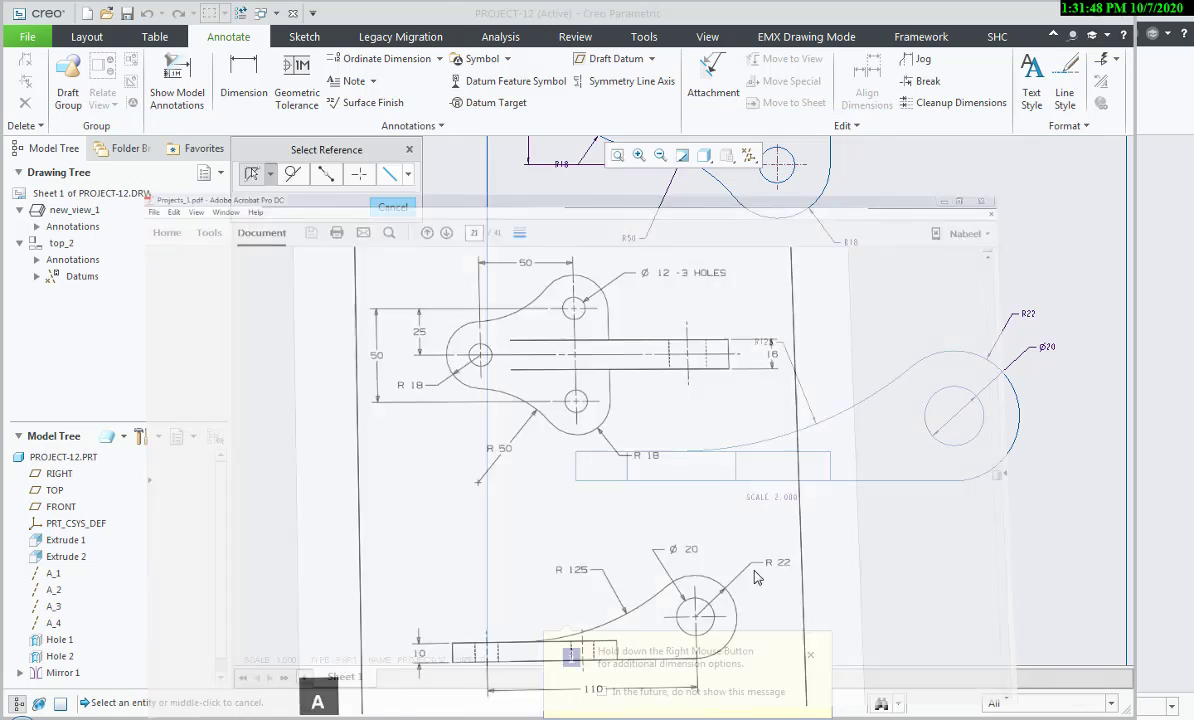
pyautogui.click(197, 112)
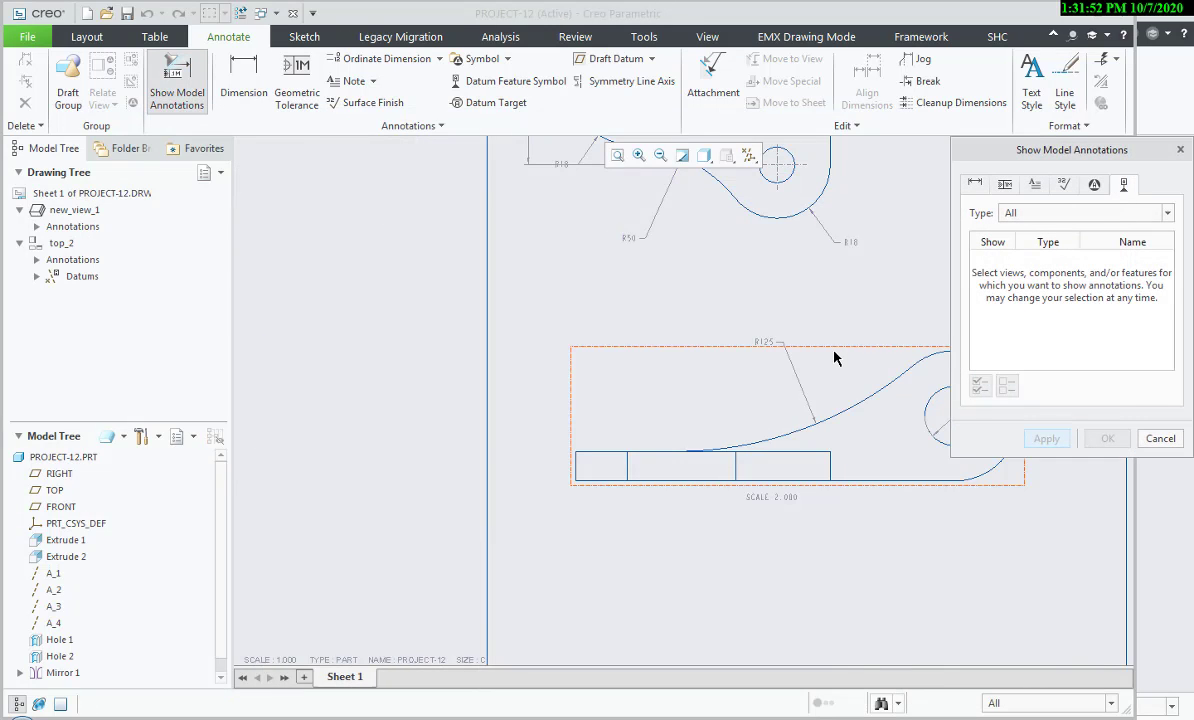
pyautogui.click(834, 355)
pyautogui.moveTo(1016, 153); pyautogui.dragTo(1075, 154)
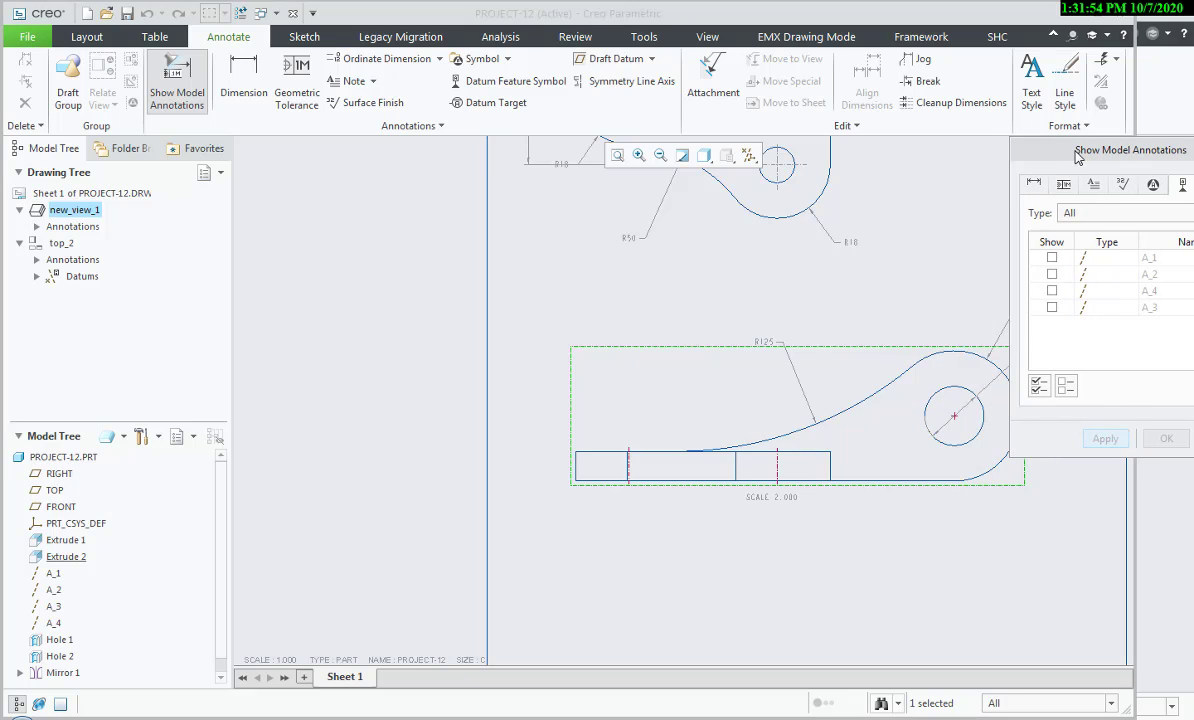
pyautogui.click(954, 416)
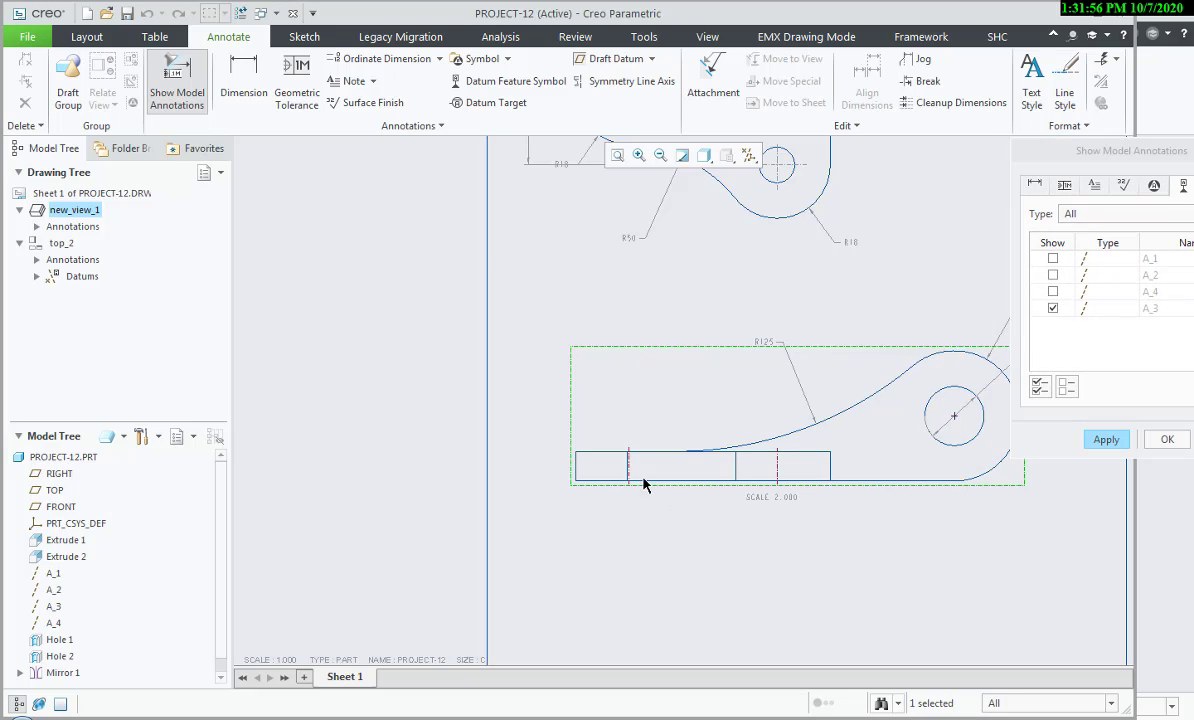
pyautogui.click(1106, 440)
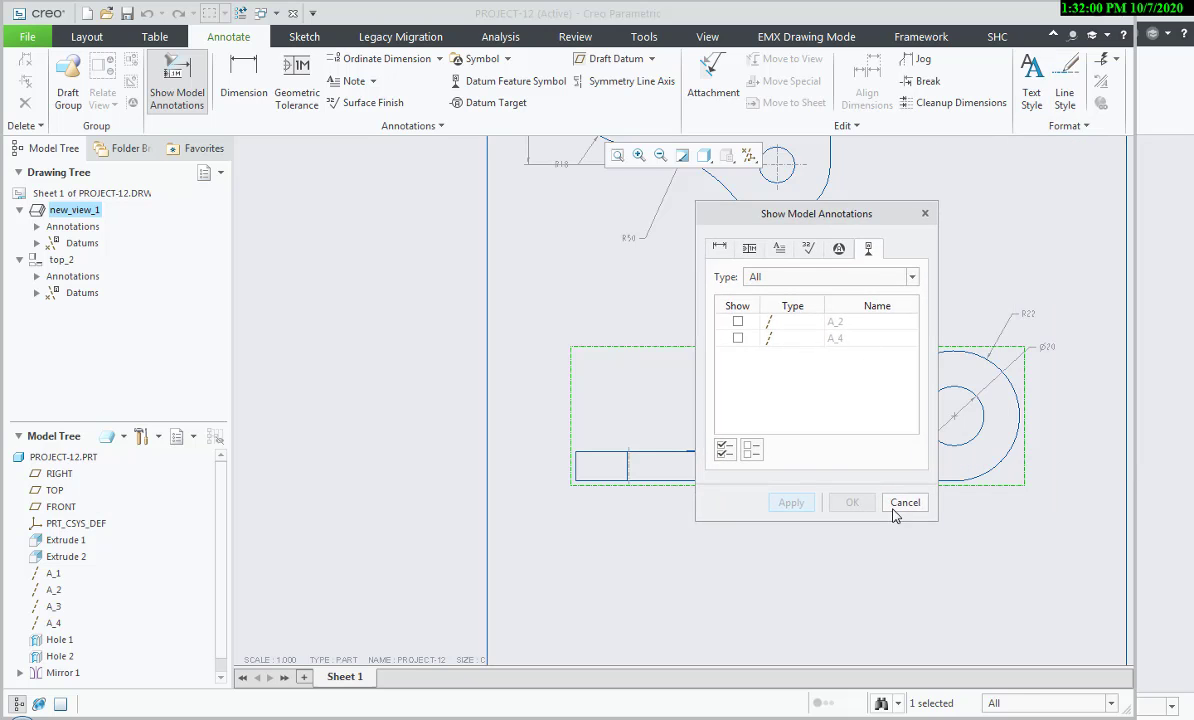
pyautogui.click(904, 503)
# - Extend all four ends of the lug hole's center mark in the front view slightly beyond the circle
pyautogui.scroll(3, 943, 440)
pyautogui.click(965, 405)
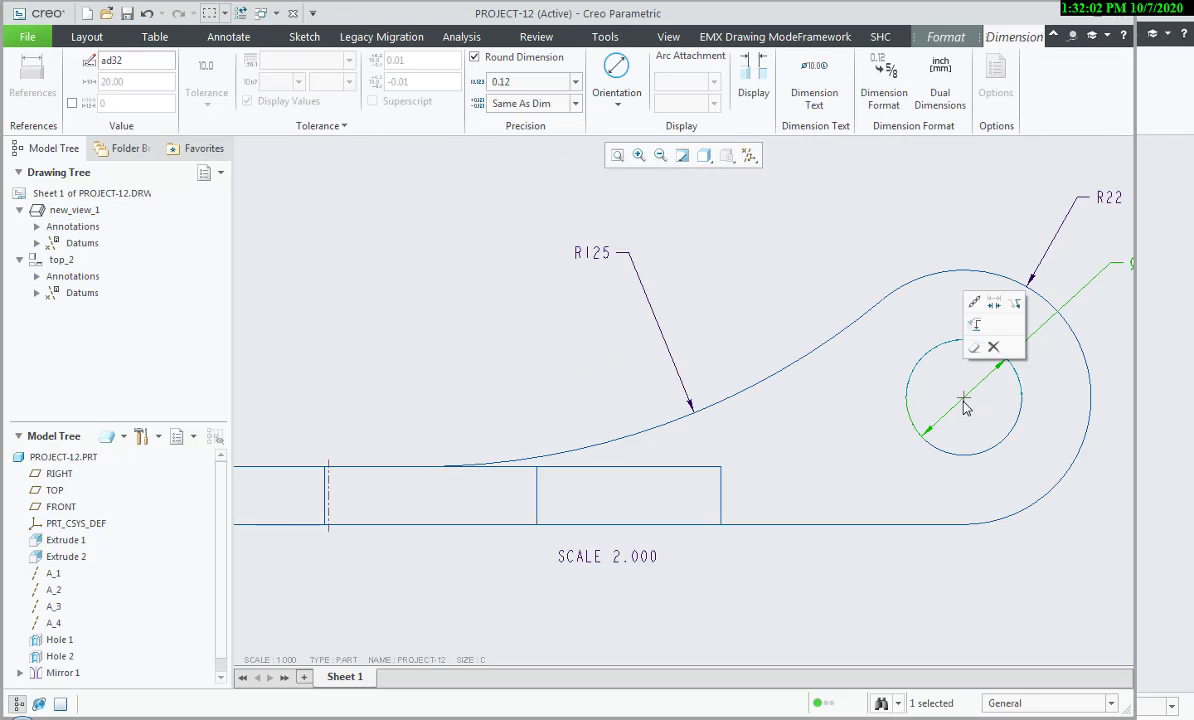
pyautogui.click(757, 263)
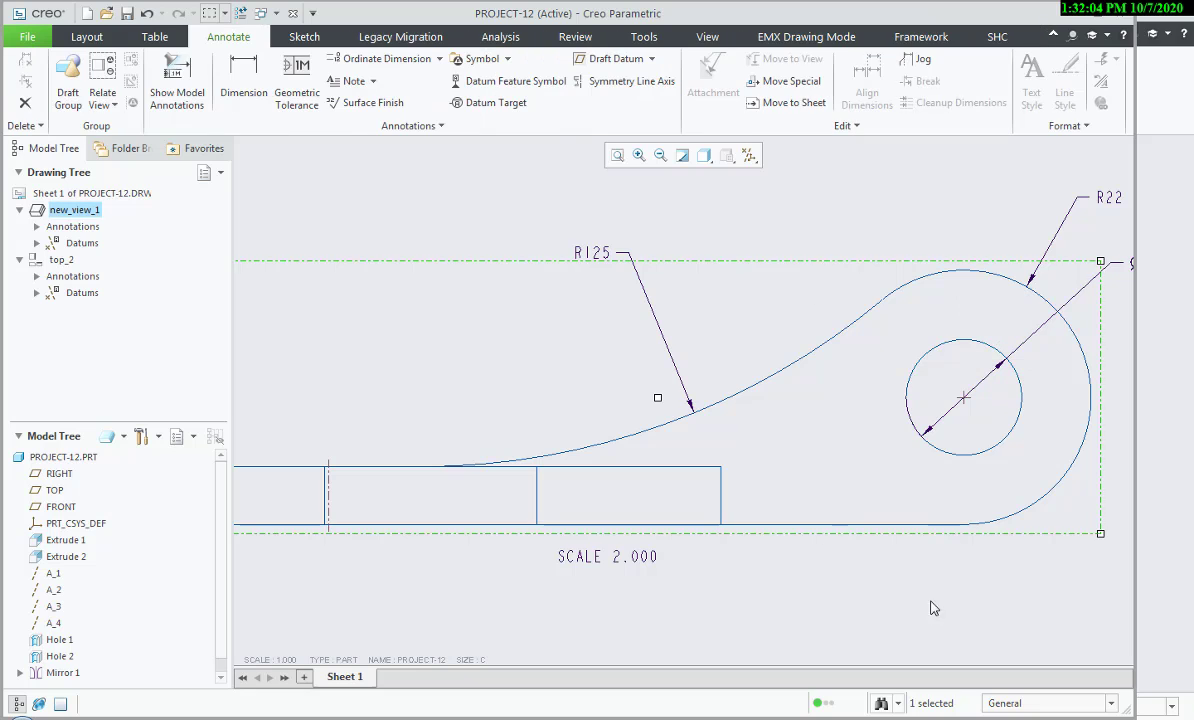
pyautogui.click(966, 405)
pyautogui.click(966, 405)
pyautogui.scroll(3, 966, 403)
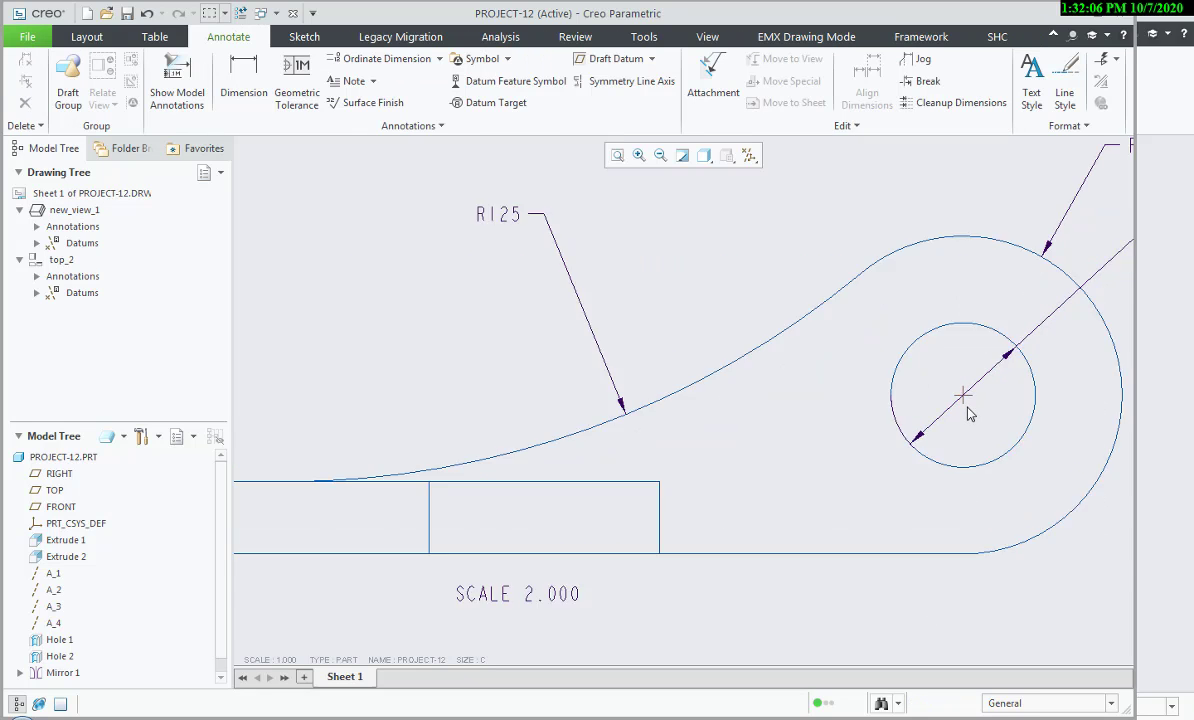
pyautogui.click(963, 393)
pyautogui.moveTo(961, 407); pyautogui.dragTo(961, 531)
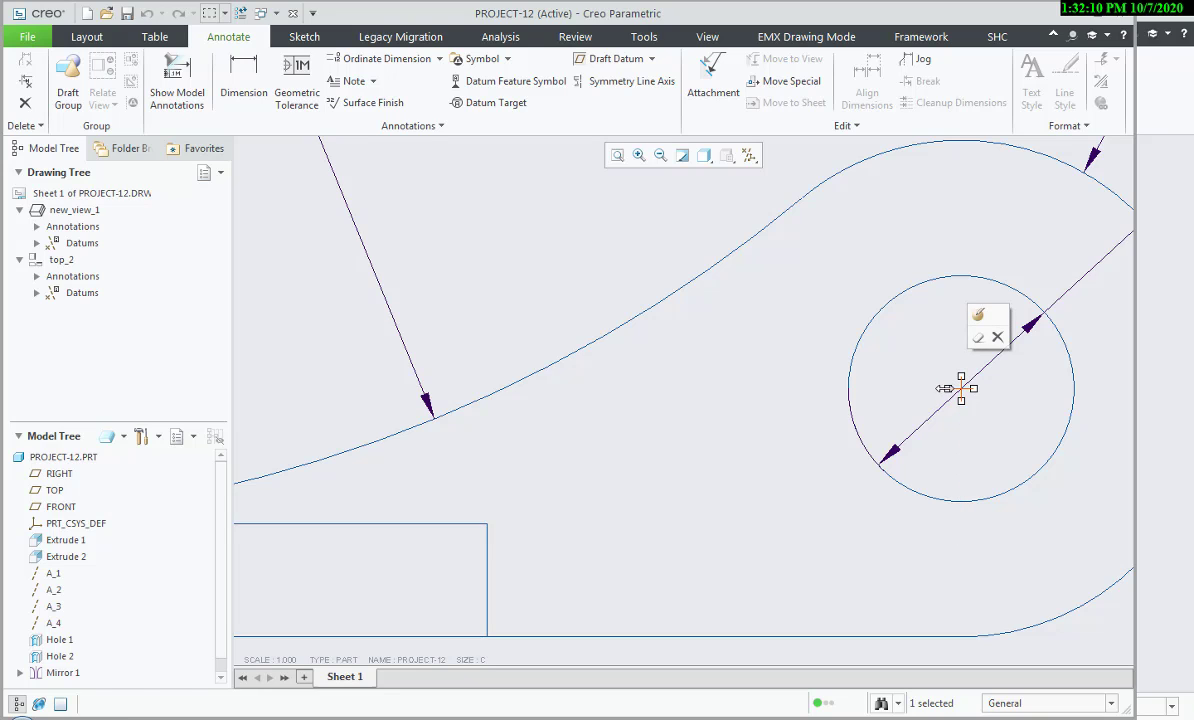
pyautogui.moveTo(946, 388); pyautogui.dragTo(815, 388)
pyautogui.moveTo(961, 400); pyautogui.dragTo(961, 510)
pyautogui.moveTo(990, 388); pyautogui.dragTo(1091, 388)
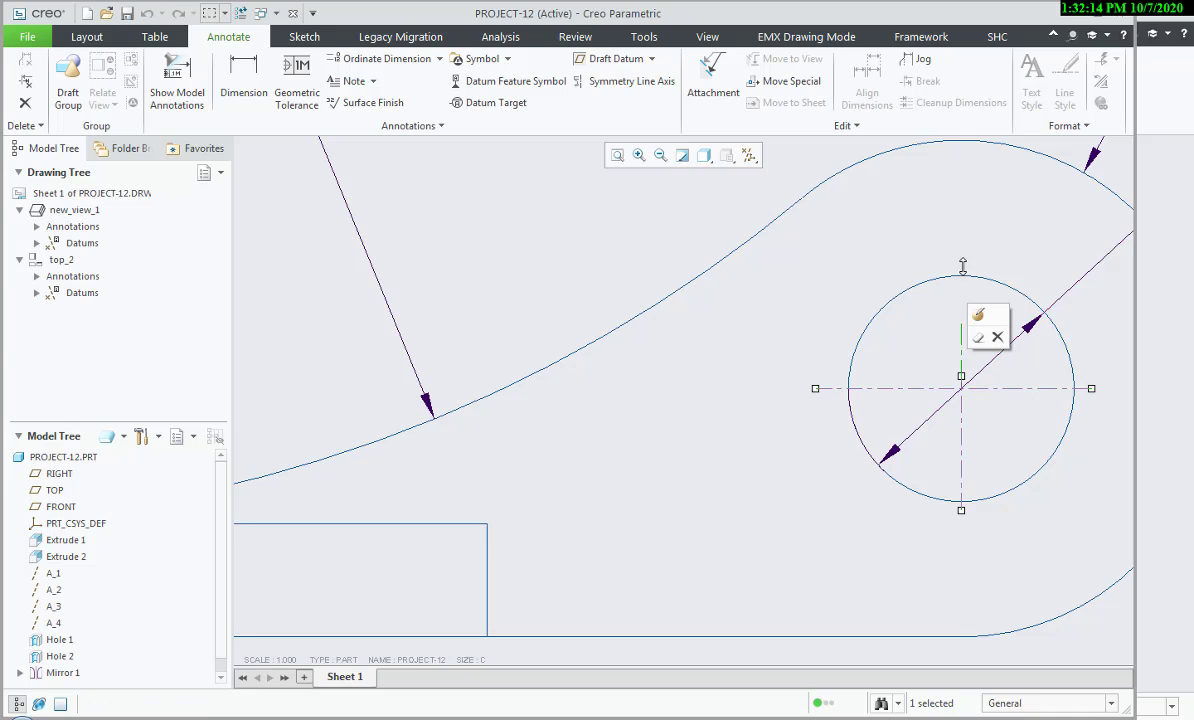
pyautogui.moveTo(963, 266); pyautogui.dragTo(961, 257)
pyautogui.click(637, 330)
pyautogui.scroll(3, 637, 330)
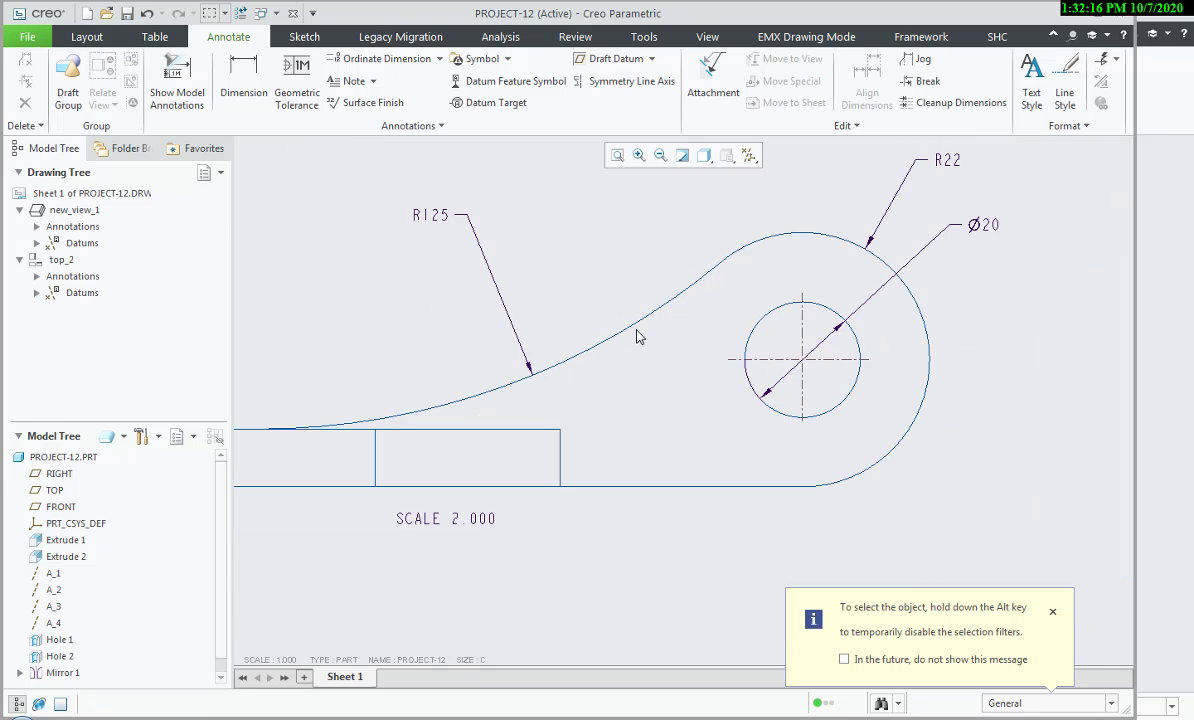
# - Dimension the horizontal distance between the end base hole's axis and the lug hole's center below the front view, and delete the scale note
pyautogui.moveTo(645, 519); pyautogui.dragTo(853, 514, button='middle')
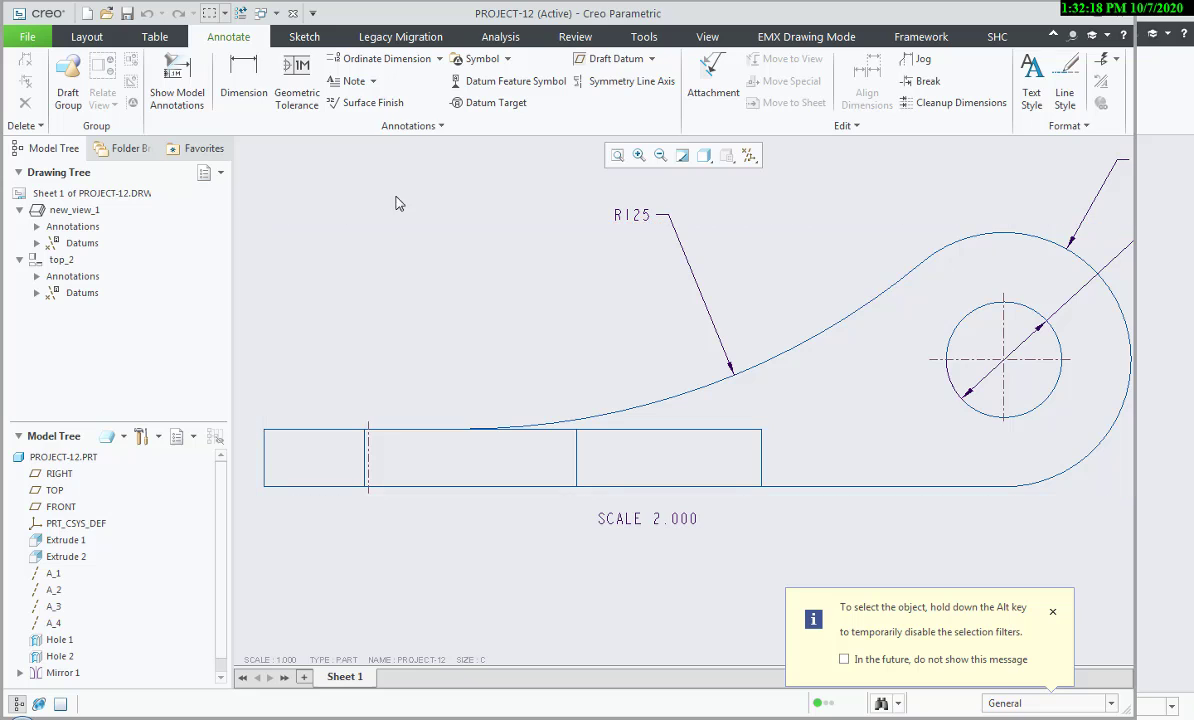
pyautogui.click(244, 80)
pyautogui.click(1012, 404)
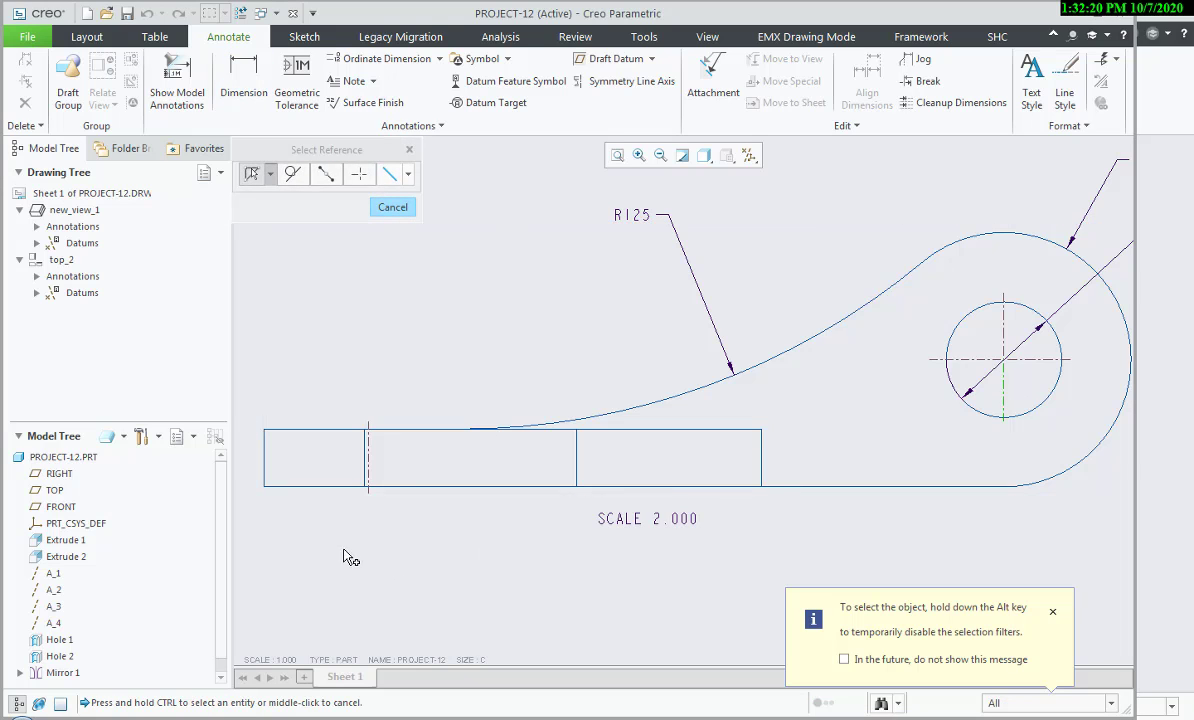
pyautogui.click(373, 490)
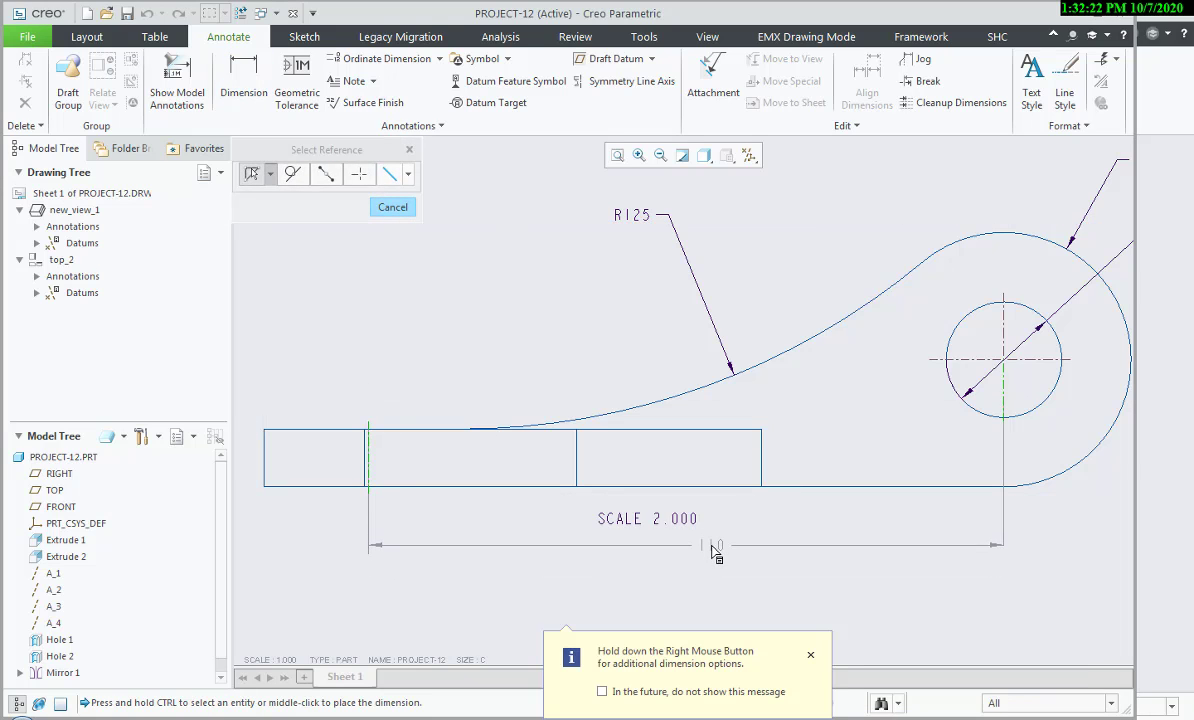
pyautogui.middleClick(714, 550)
pyautogui.middleClick(645, 507)
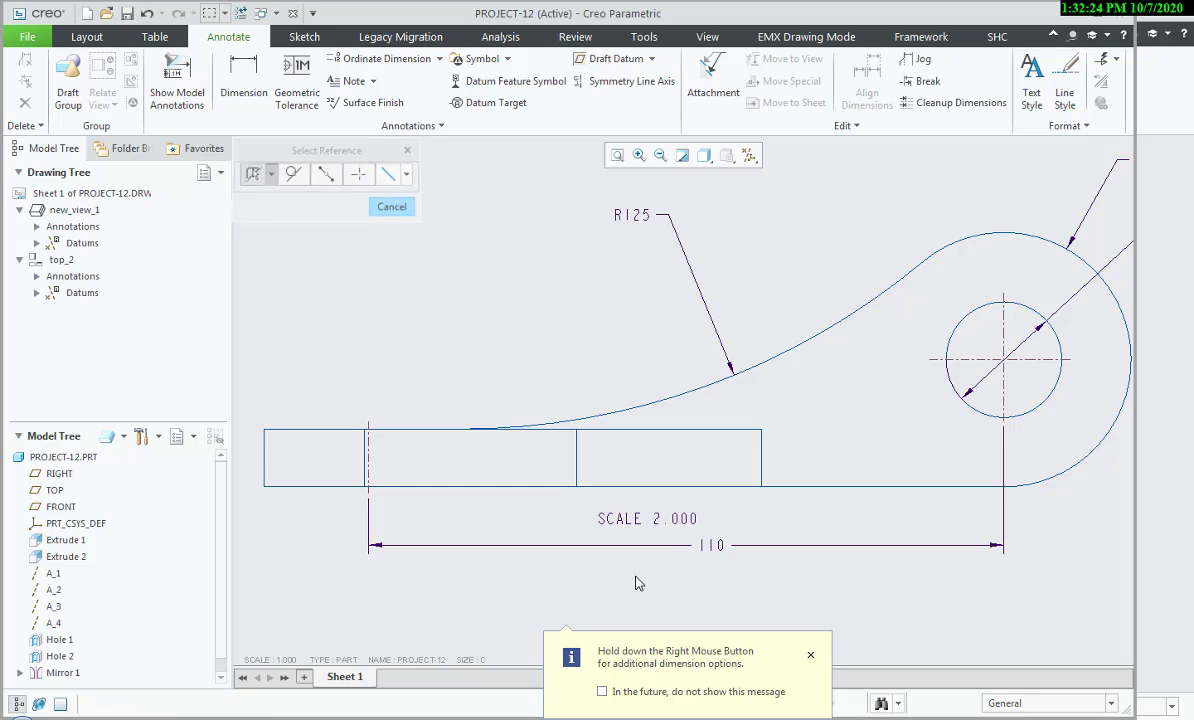
pyautogui.click(645, 527)
pyautogui.press('Delete')
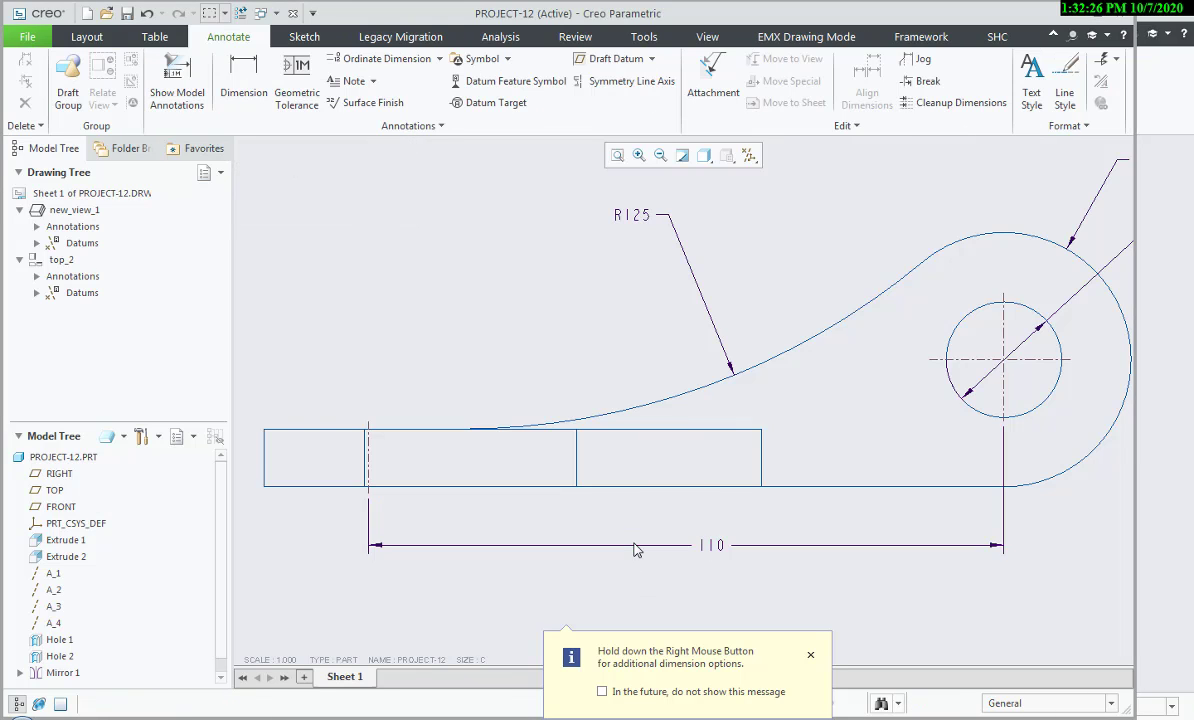
# - Check the PDF and dimension the base plate's thickness beside its free end in the front view
pyautogui.hotkey('alt', 'Tab')
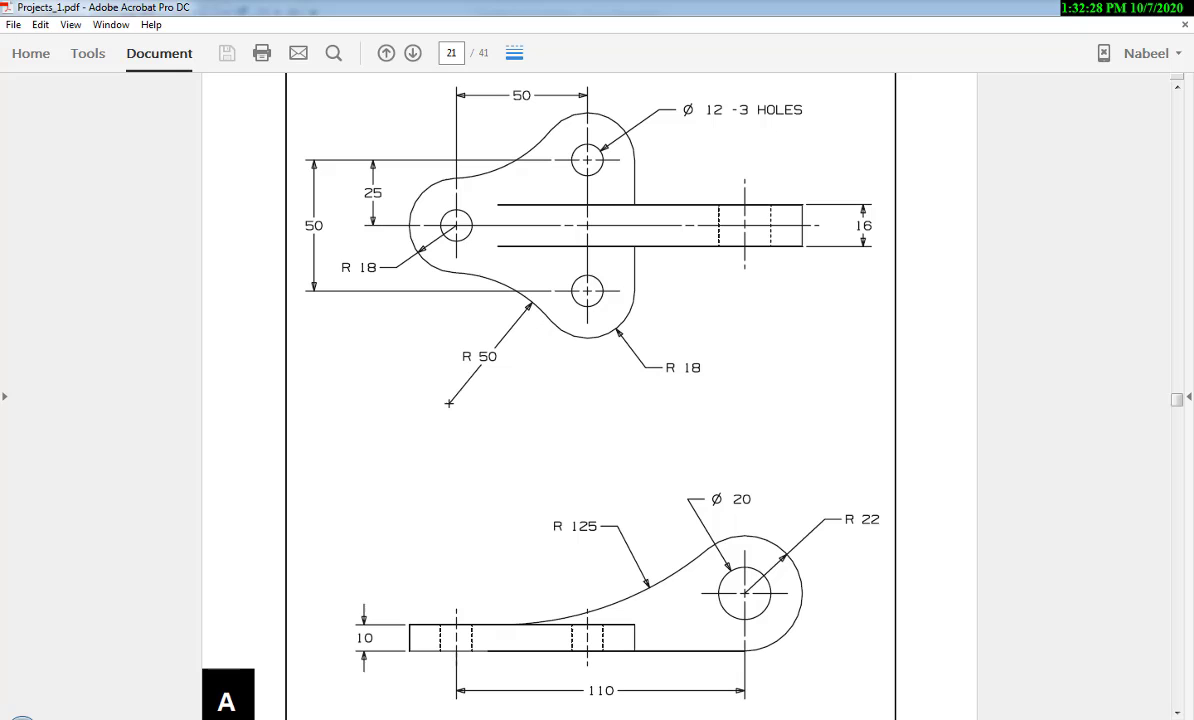
pyautogui.hotkey('alt', 'Tab')
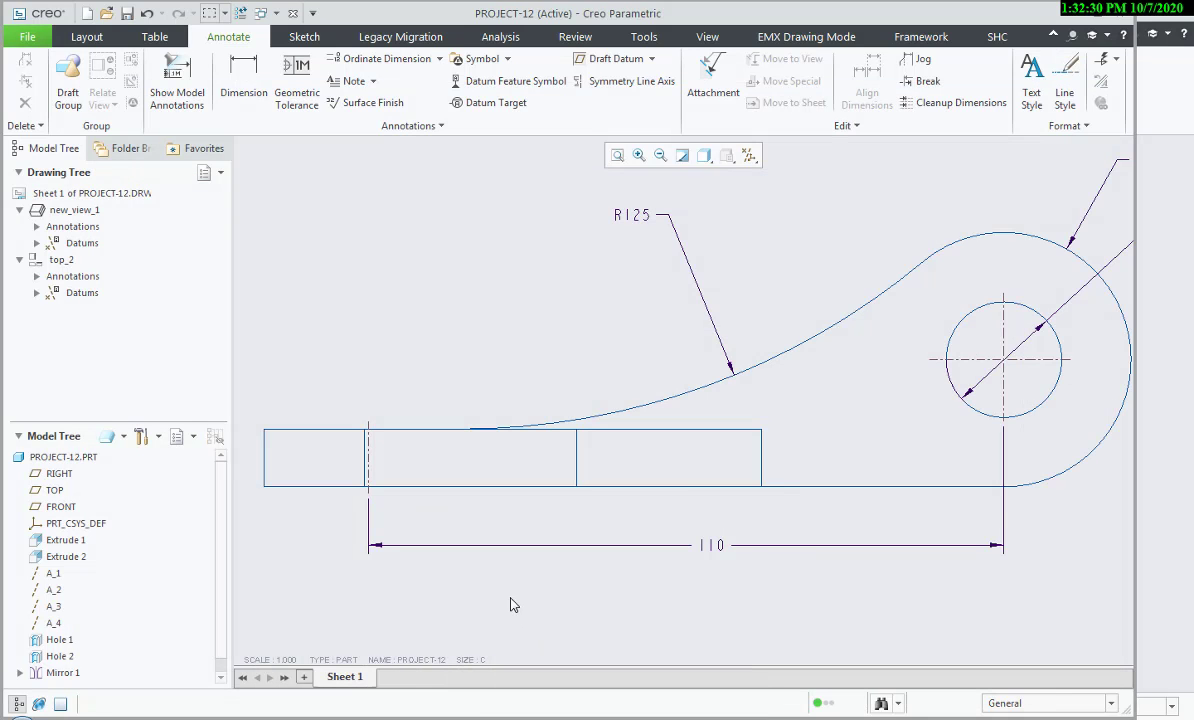
pyautogui.moveTo(488, 588); pyautogui.dragTo(644, 591, button='middle')
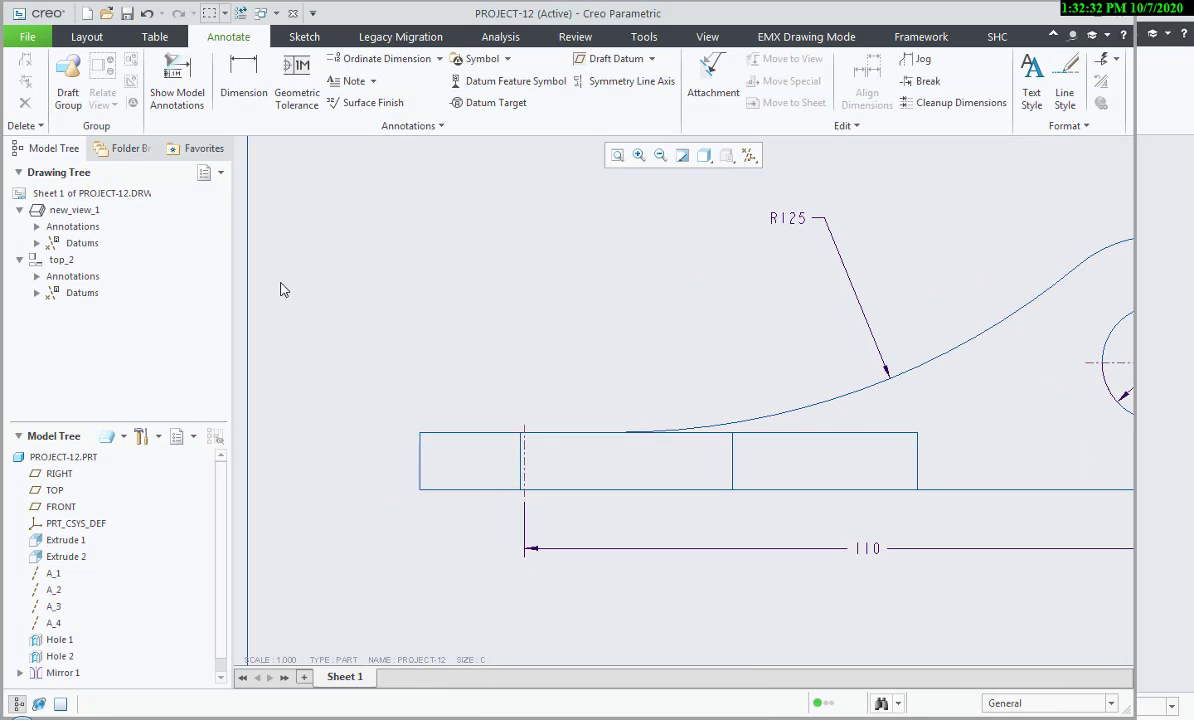
pyautogui.click(243, 80)
pyautogui.click(455, 433)
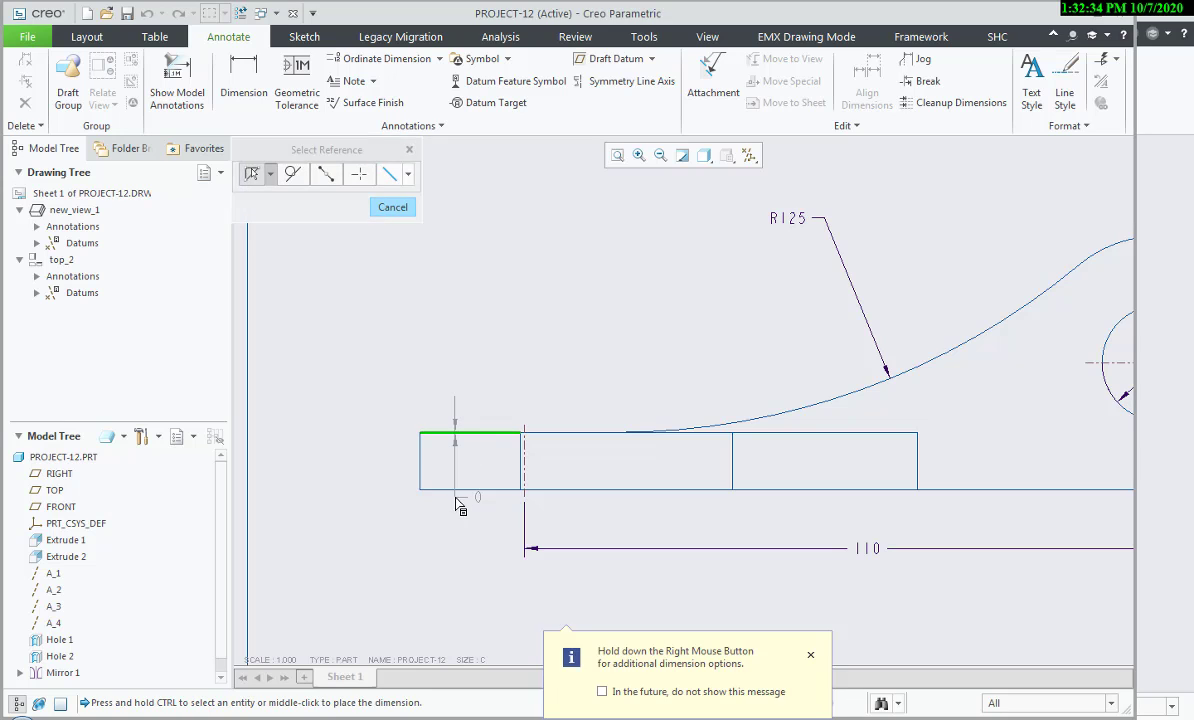
pyautogui.middleClick(343, 472)
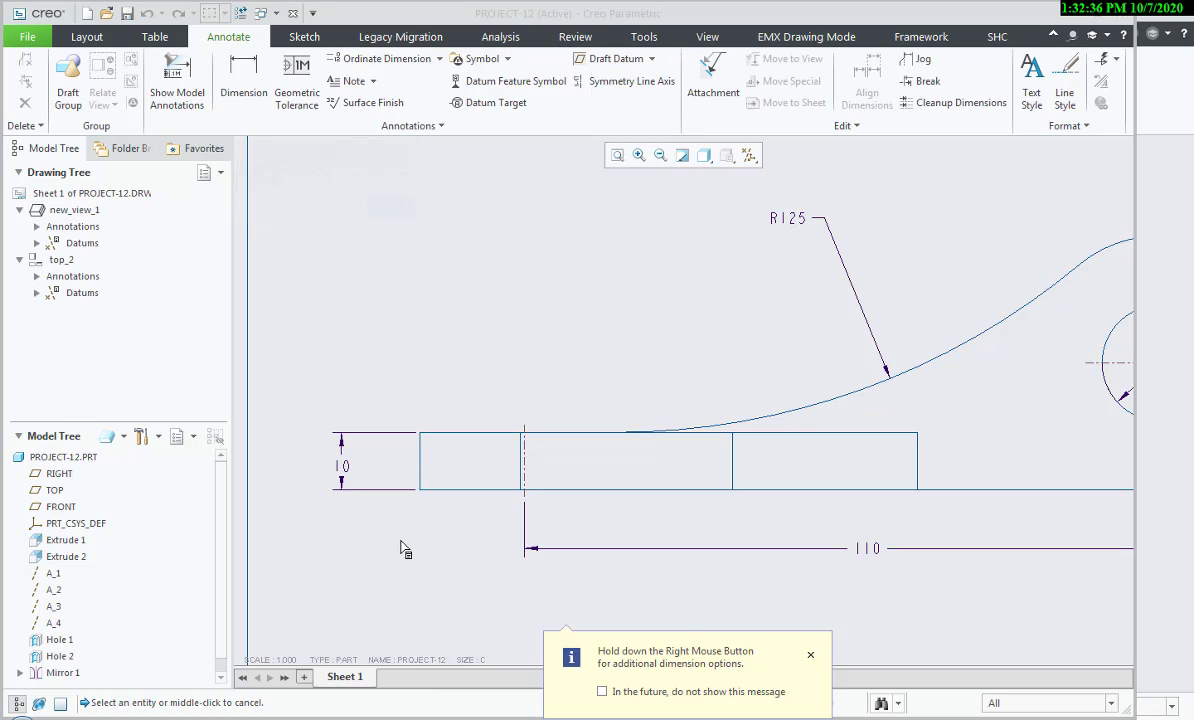
pyautogui.middleClick(343, 474)
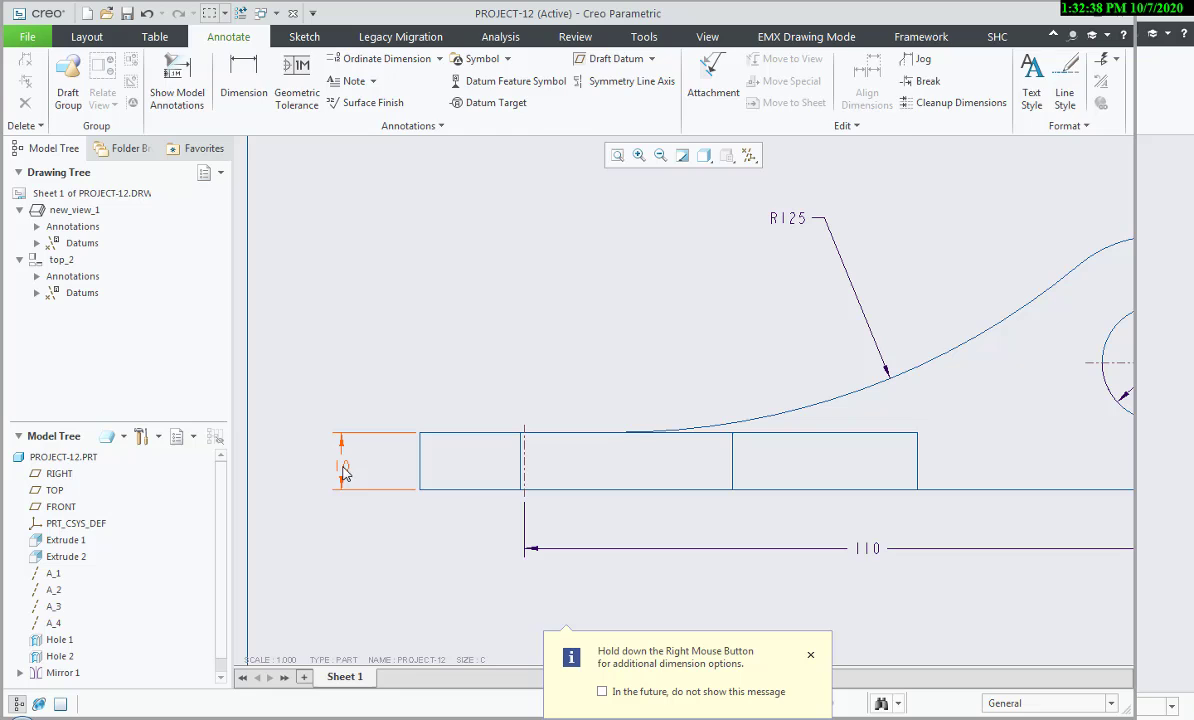
pyautogui.click(341, 472)
pyautogui.click(410, 556)
pyautogui.scroll(1, 422, 576)
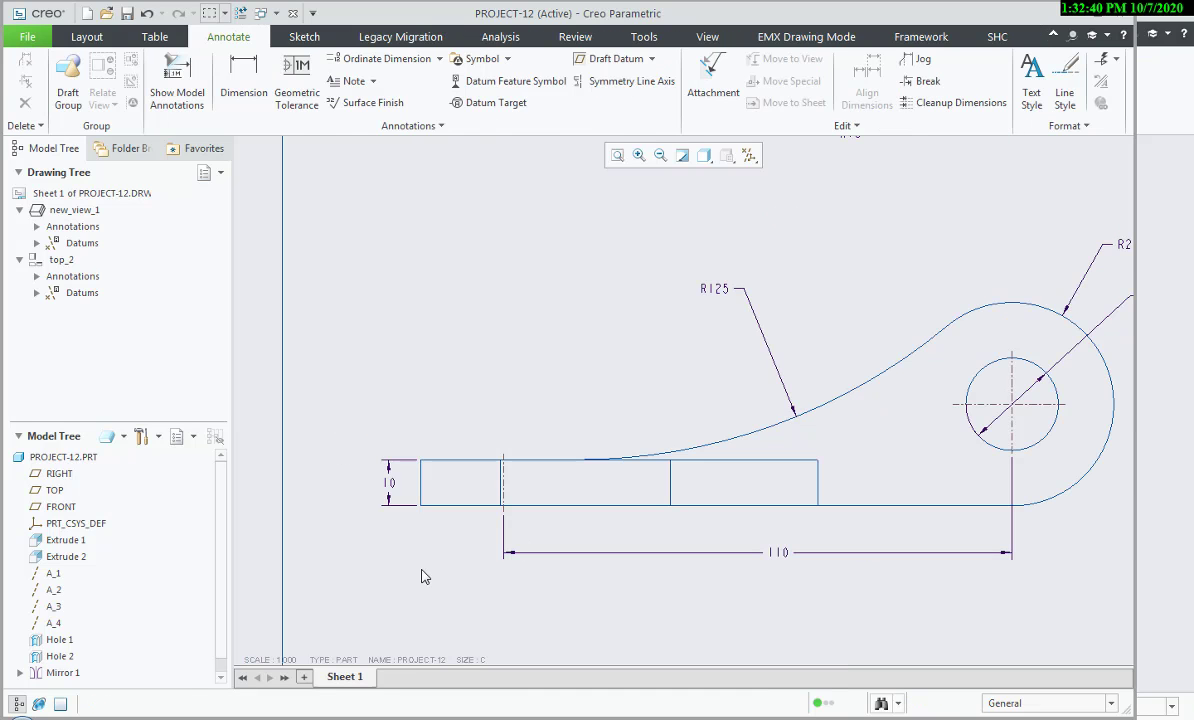
# - Check the PDF and show the axis centerline A_2 for the base's remaining hole position in the front view
pyautogui.hotkey('alt', 'Tab')
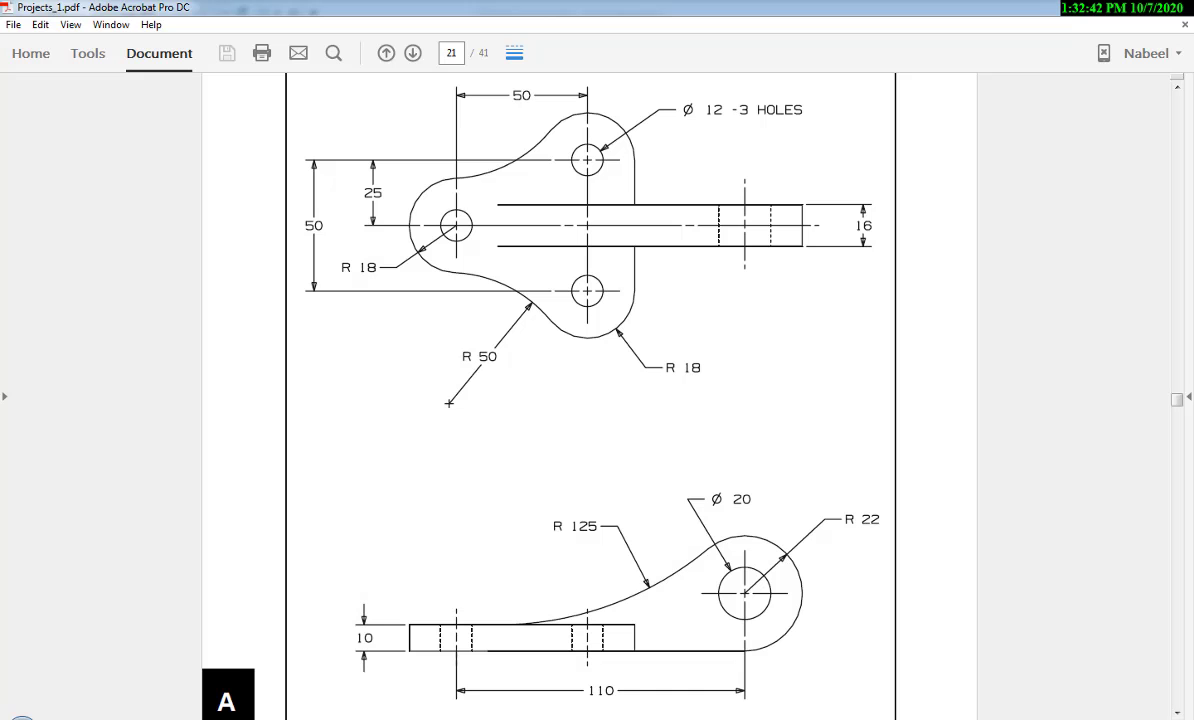
pyautogui.hotkey('alt', 'Tab')
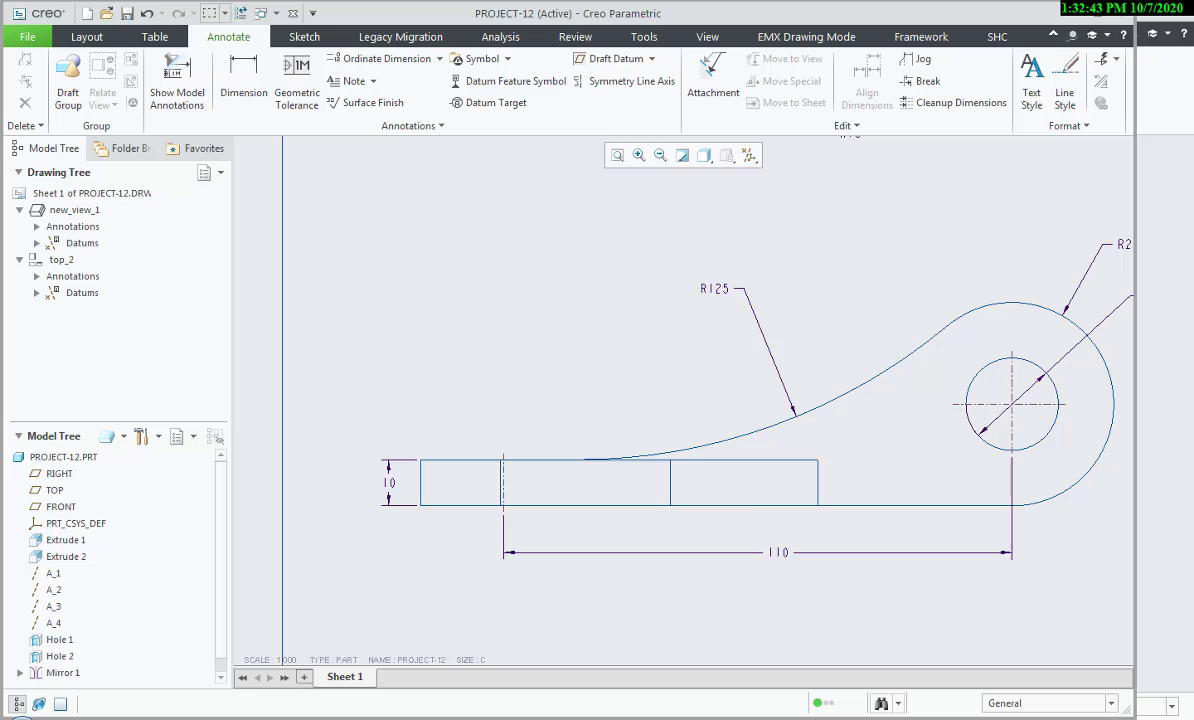
pyautogui.click(754, 497)
pyautogui.click(177, 85)
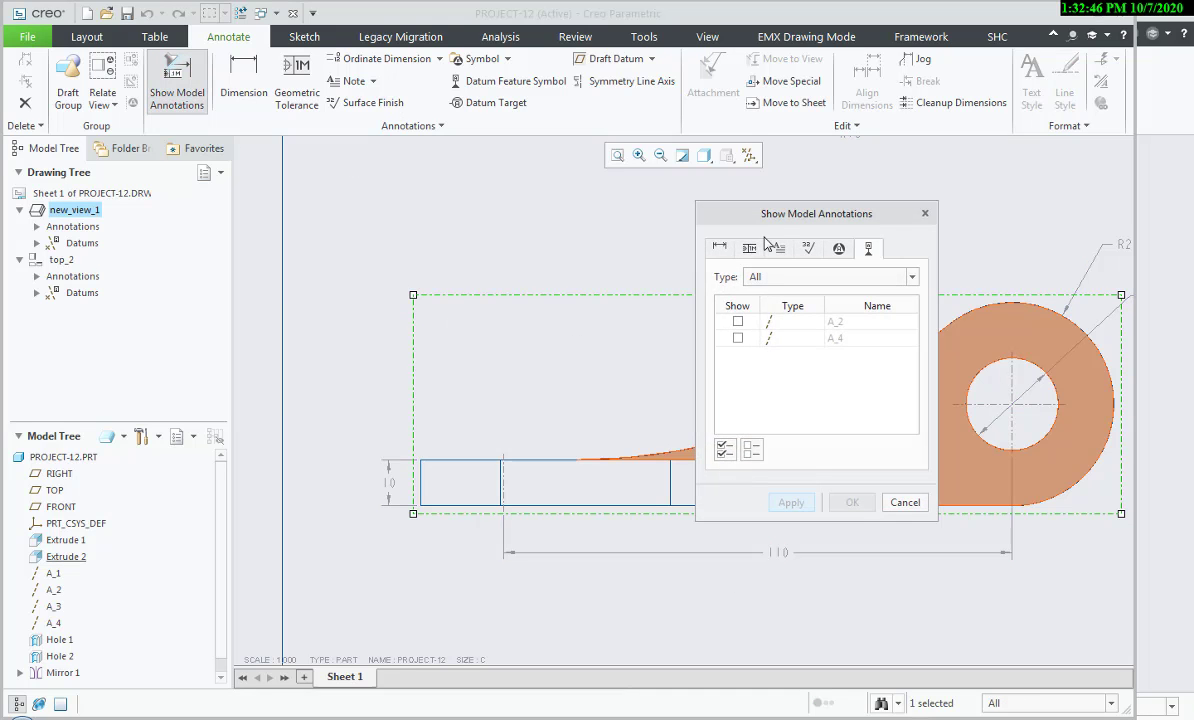
pyautogui.moveTo(861, 221); pyautogui.dragTo(1028, 220)
pyautogui.click(735, 474)
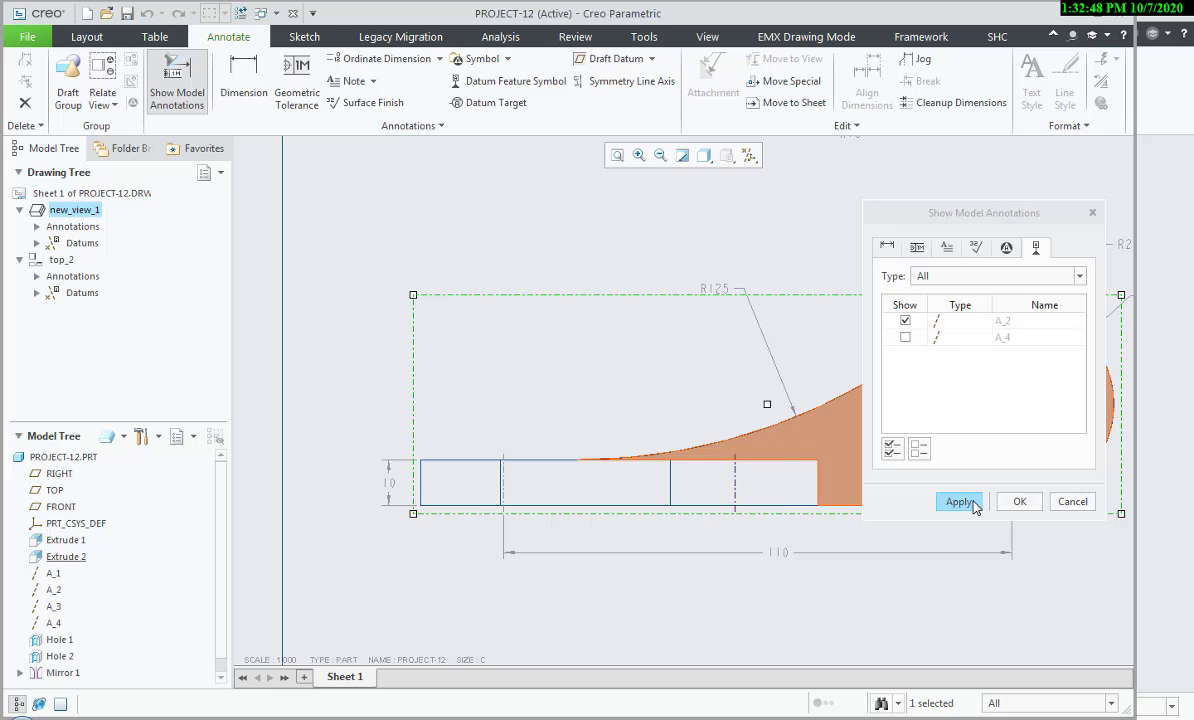
pyautogui.click(972, 505)
pyautogui.click(1015, 501)
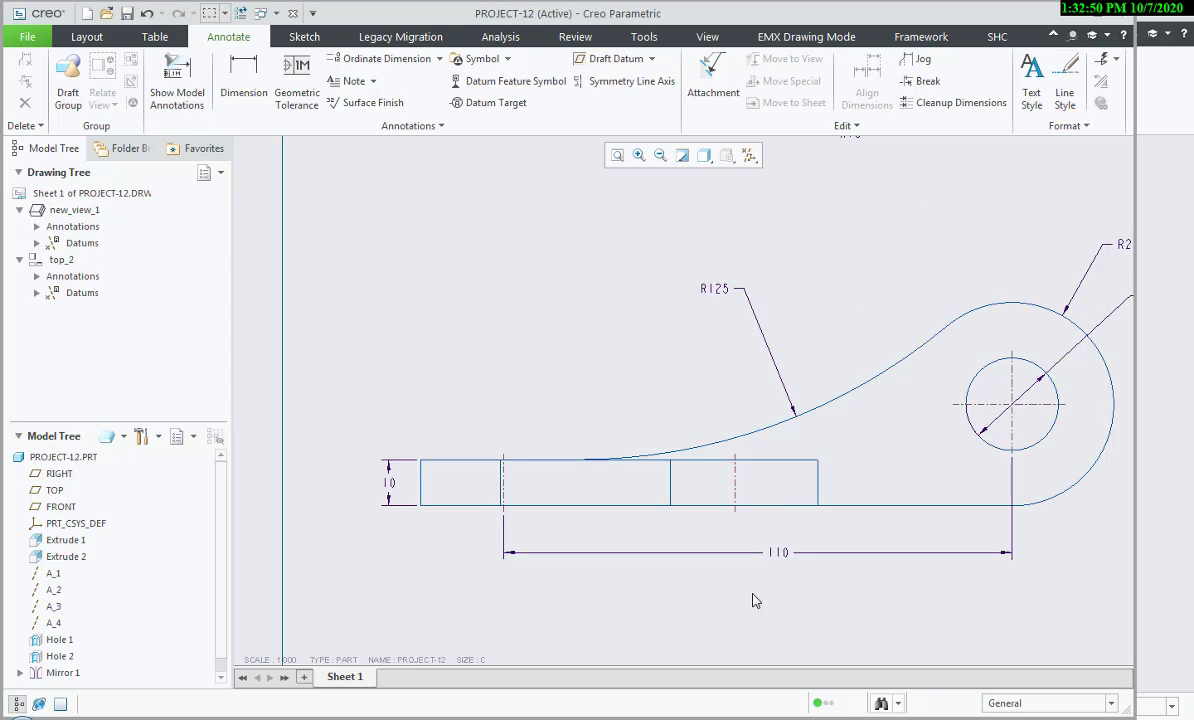
# - Compare the front view with the PDF and set its tangent edges display style to None
pyautogui.moveTo(752, 594); pyautogui.dragTo(684, 509, button='middle')
pyautogui.hotkey('alt', 'Tab')
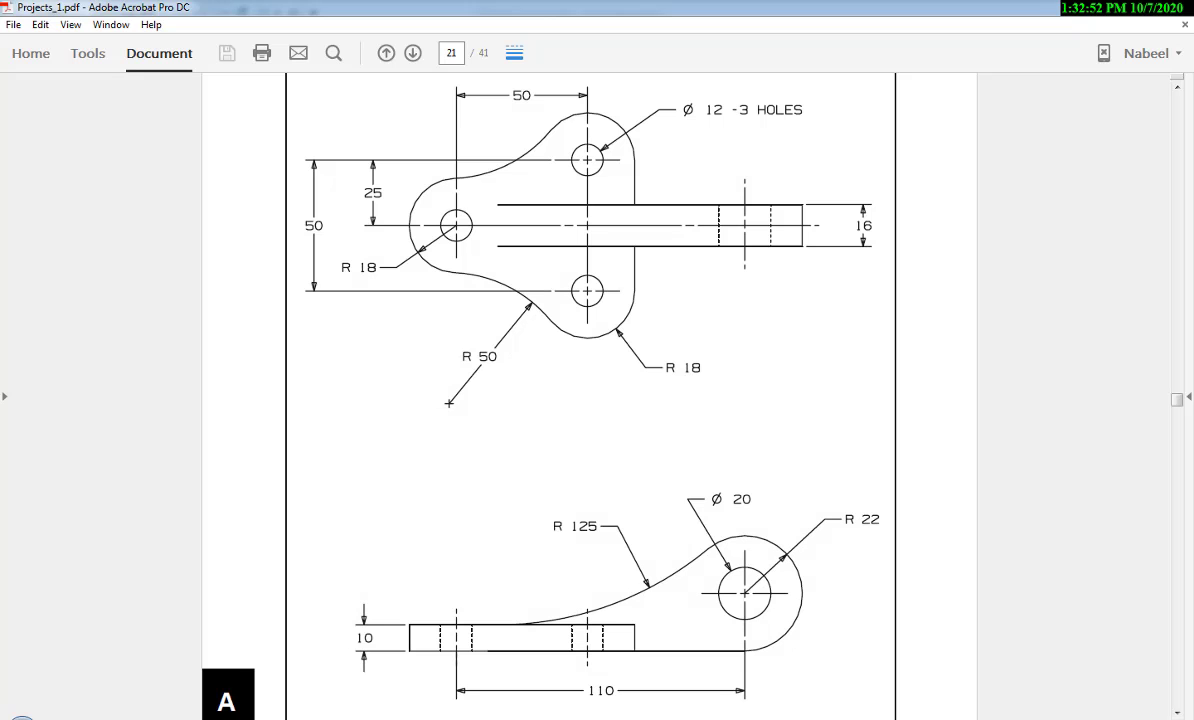
pyautogui.hotkey('alt', 'Tab')
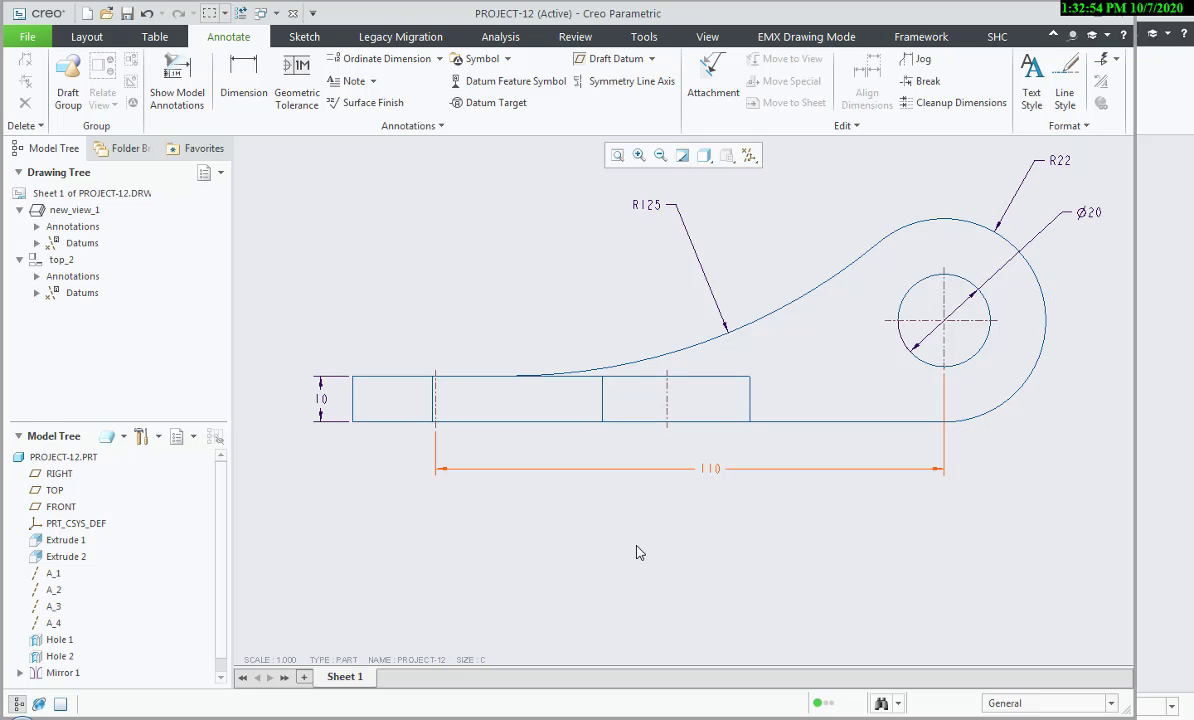
pyautogui.doubleClick(608, 398)
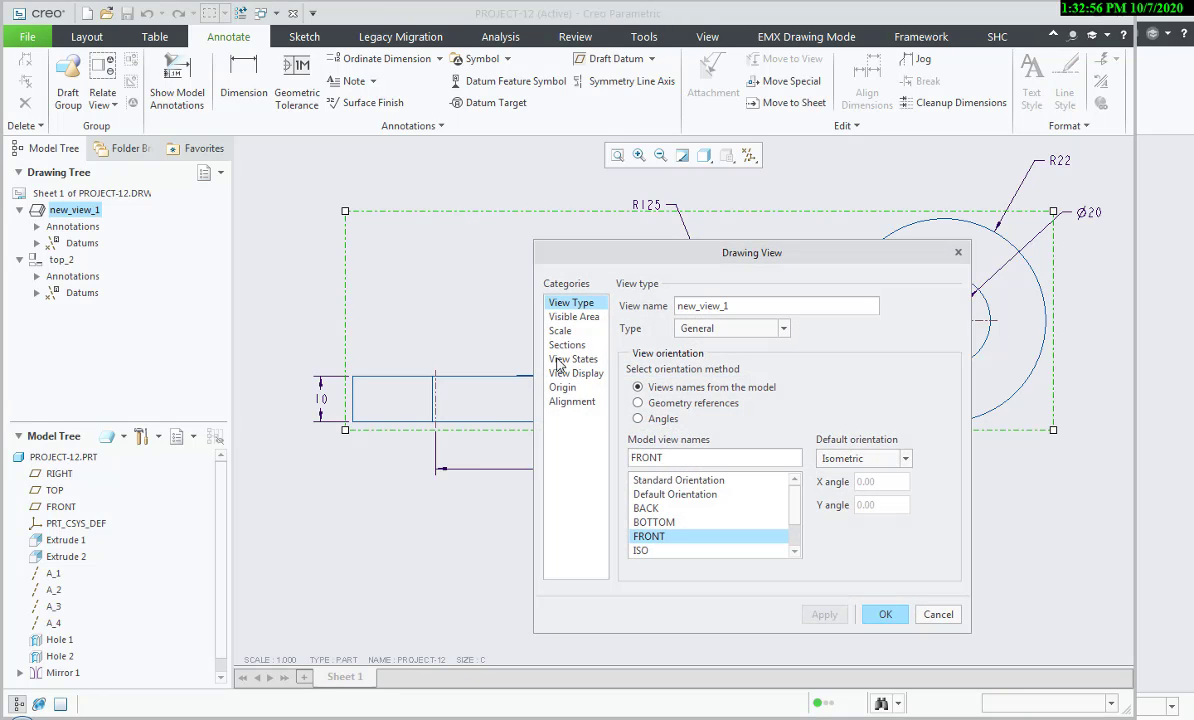
pyautogui.click(568, 373)
pyautogui.click(847, 353)
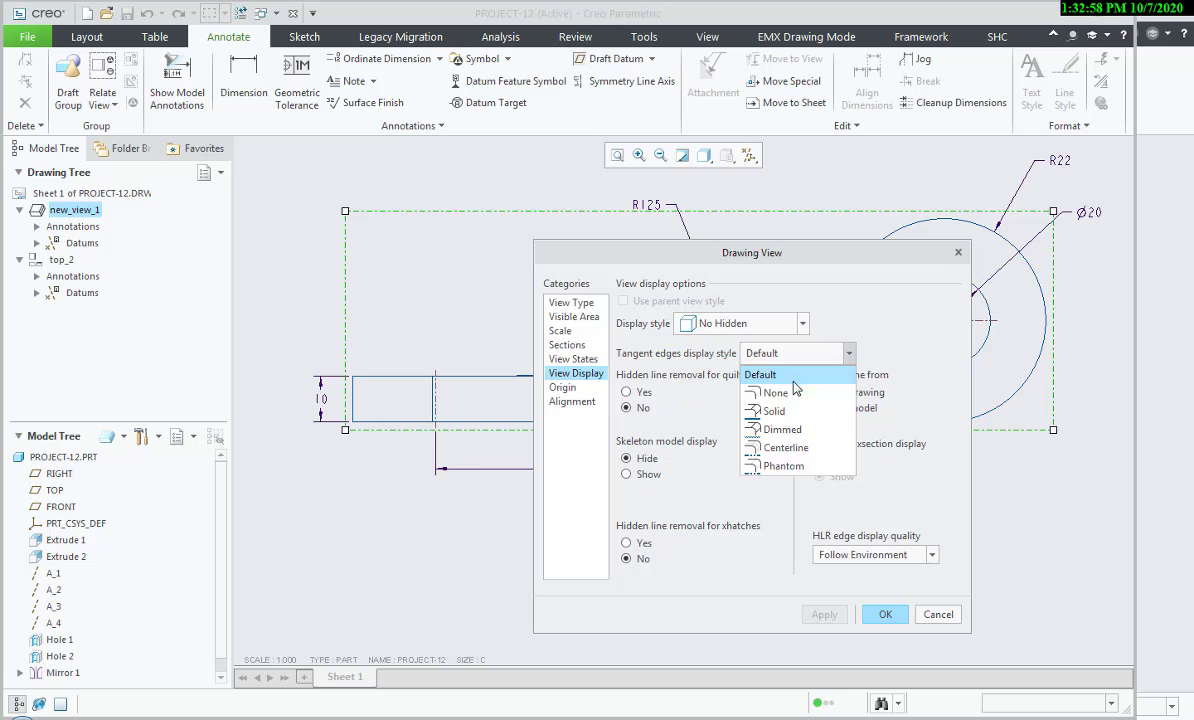
pyautogui.click(776, 390)
pyautogui.moveTo(750, 259); pyautogui.dragTo(935, 248)
pyautogui.click(997, 603)
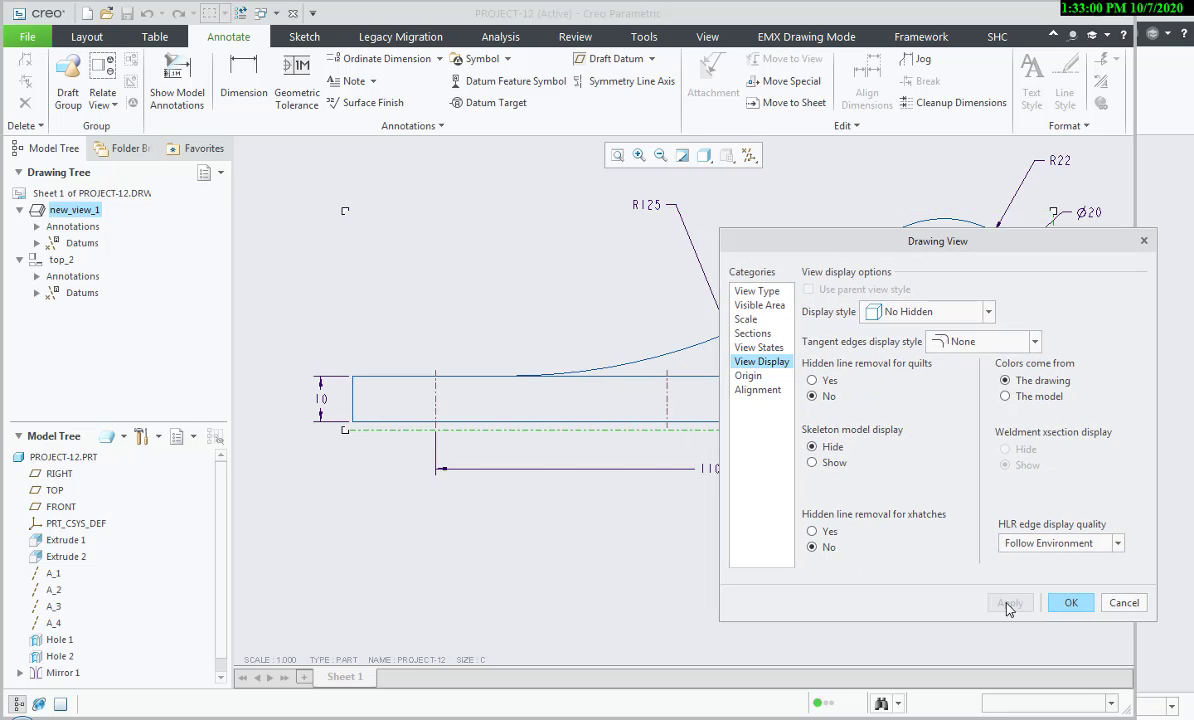
pyautogui.click(1122, 603)
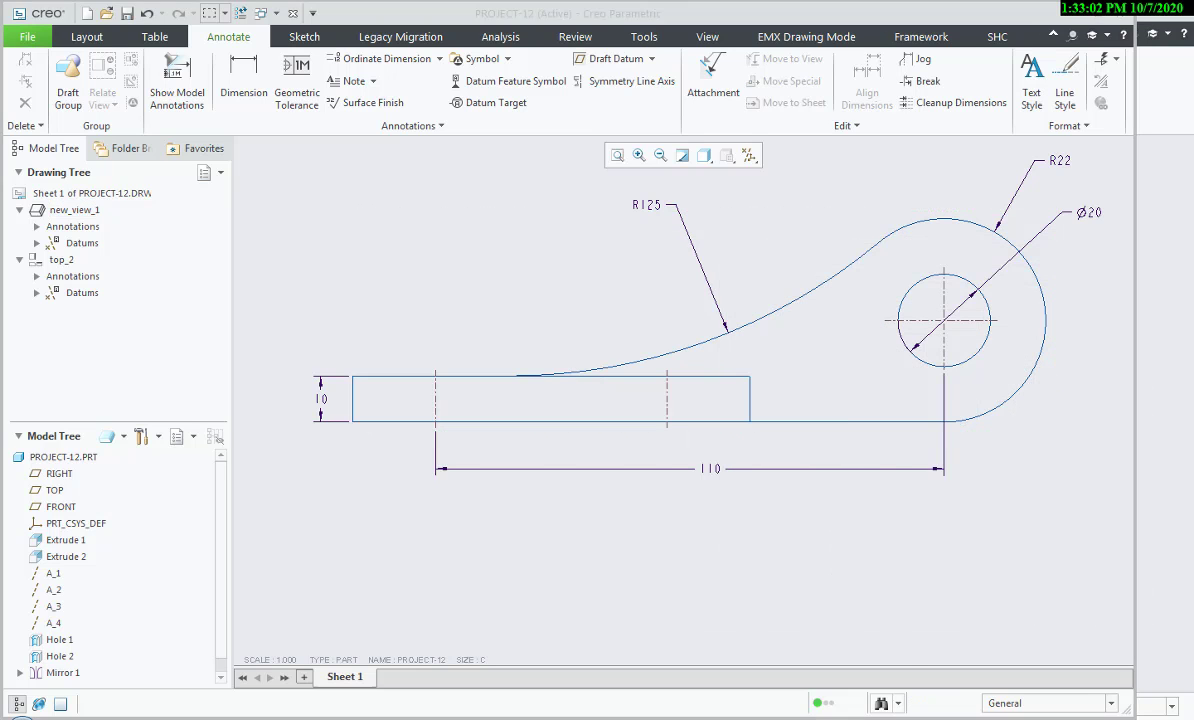
pyautogui.hotkey('alt', 'Tab')
pyautogui.hotkey('alt', 'Tab')
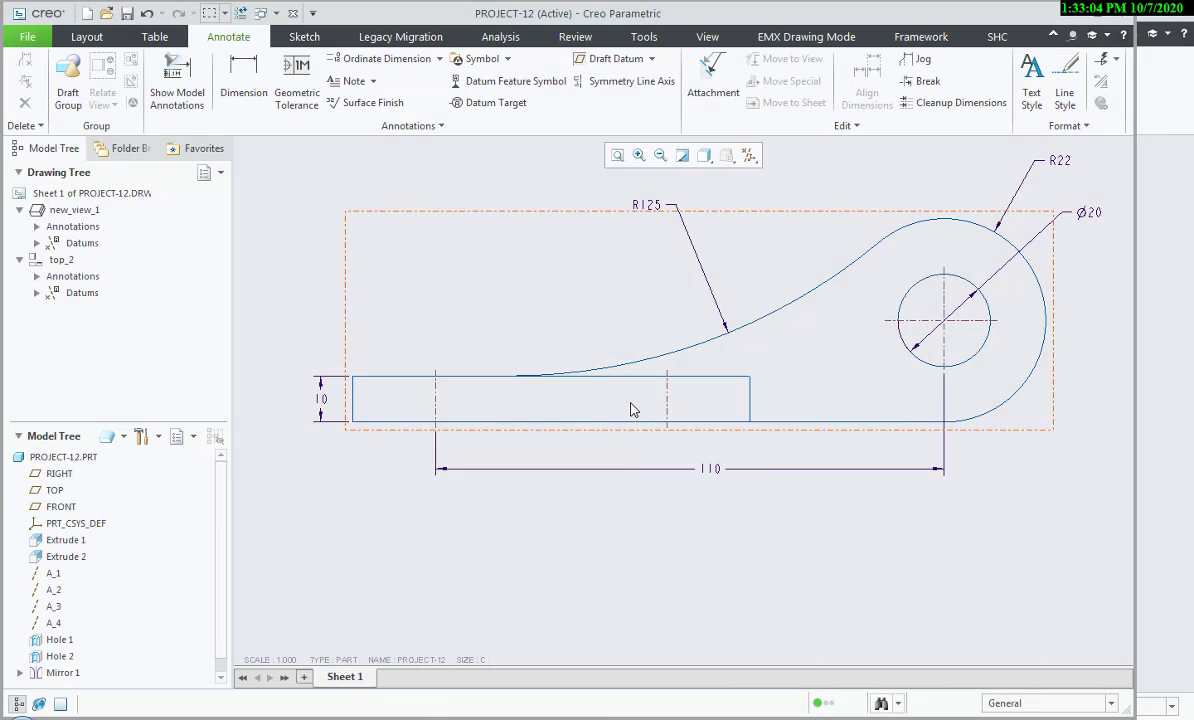
# - Set the front view's display style to Hidden so the base holes' hidden edges are drawn
pyautogui.doubleClick(631, 409)
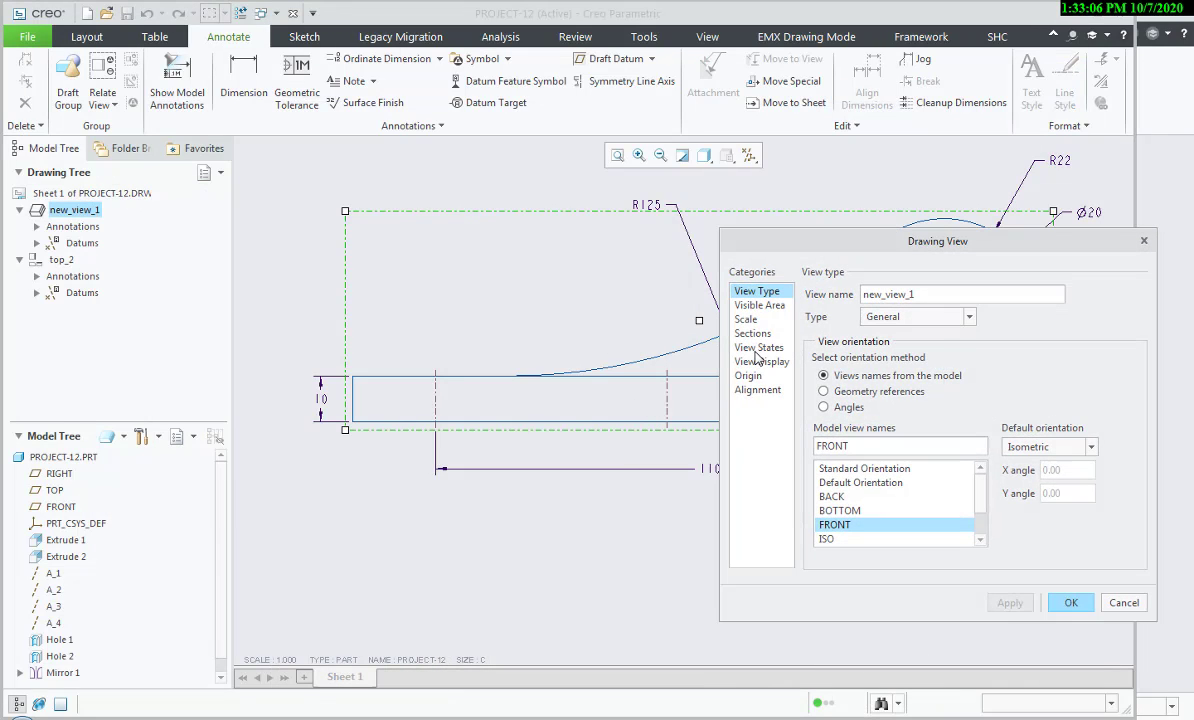
pyautogui.click(761, 361)
pyautogui.click(925, 312)
pyautogui.click(905, 368)
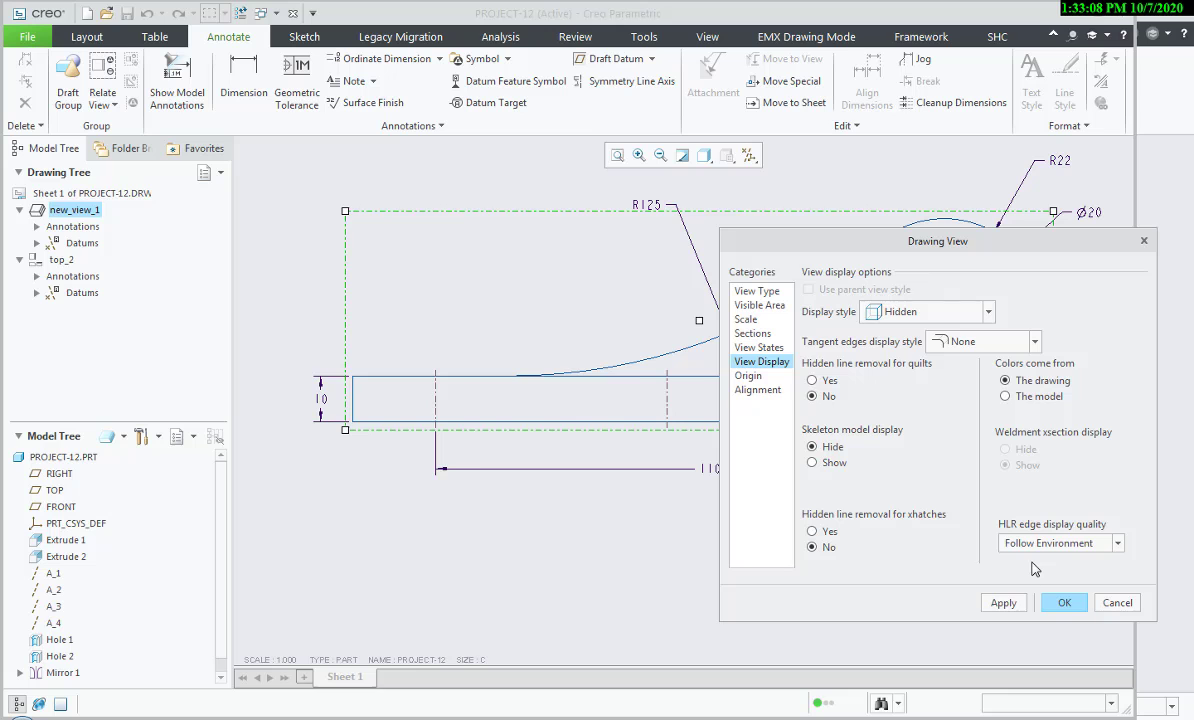
pyautogui.click(1028, 606)
pyautogui.click(1066, 610)
# - Center the text of the horizontal 50, vertical 25 and vertical 50 dimensions between their extension lines in the top view
pyautogui.scroll(-5, 810, 536)
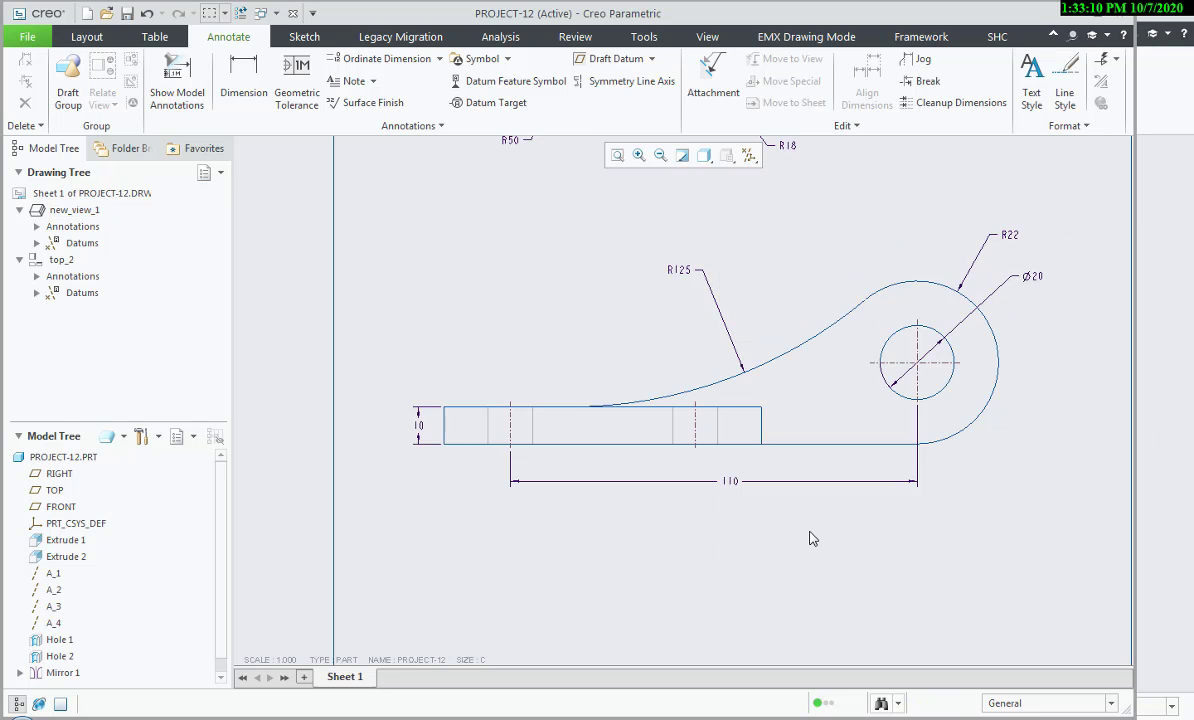
pyautogui.moveTo(812, 539); pyautogui.dragTo(735, 592, button='middle')
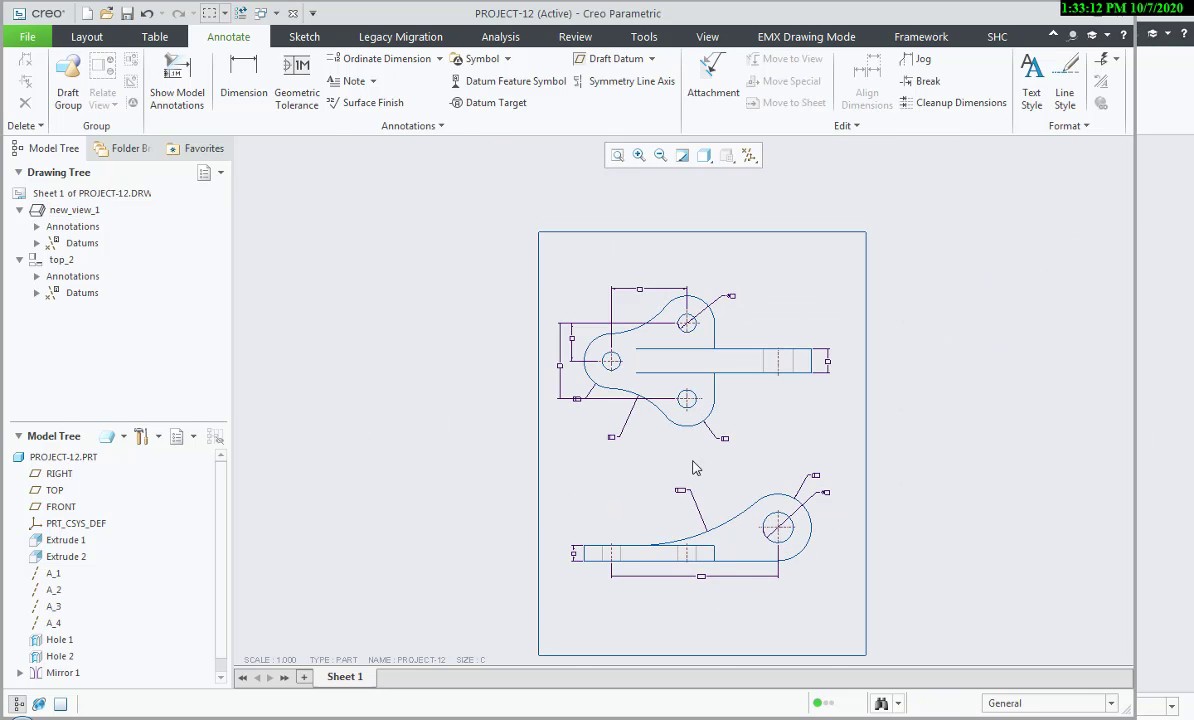
pyautogui.scroll(2, 693, 467)
pyautogui.scroll(2, 626, 221)
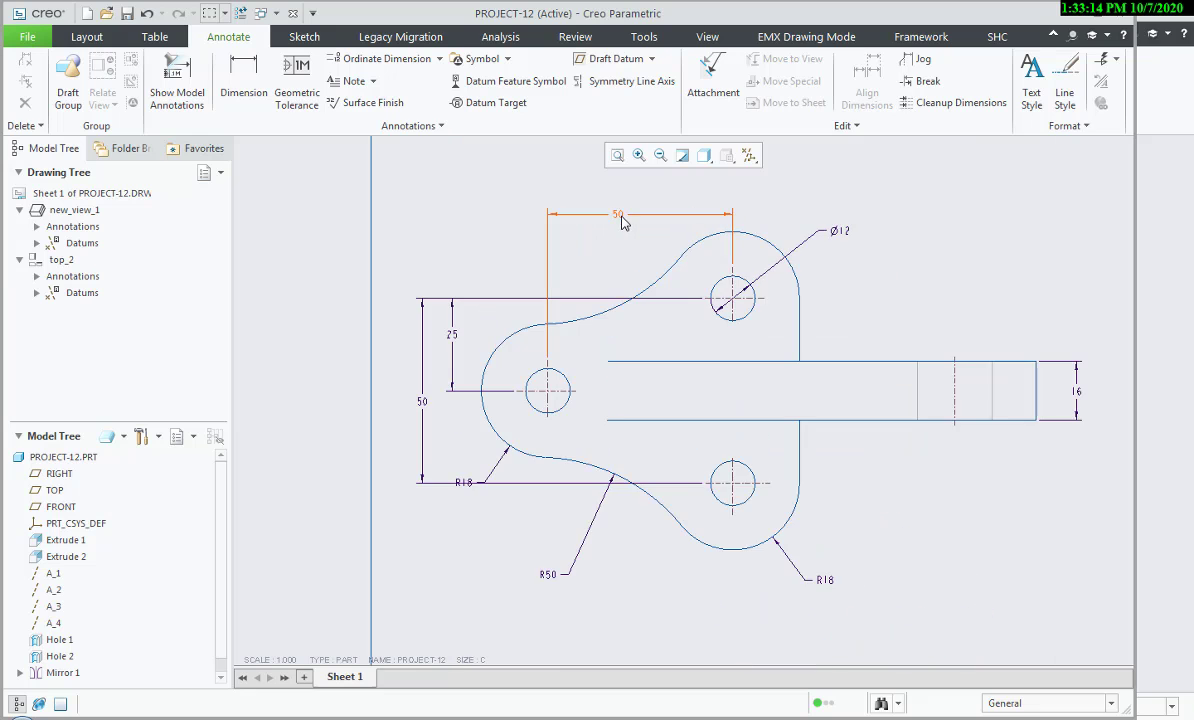
pyautogui.click(628, 216)
pyautogui.click(607, 276)
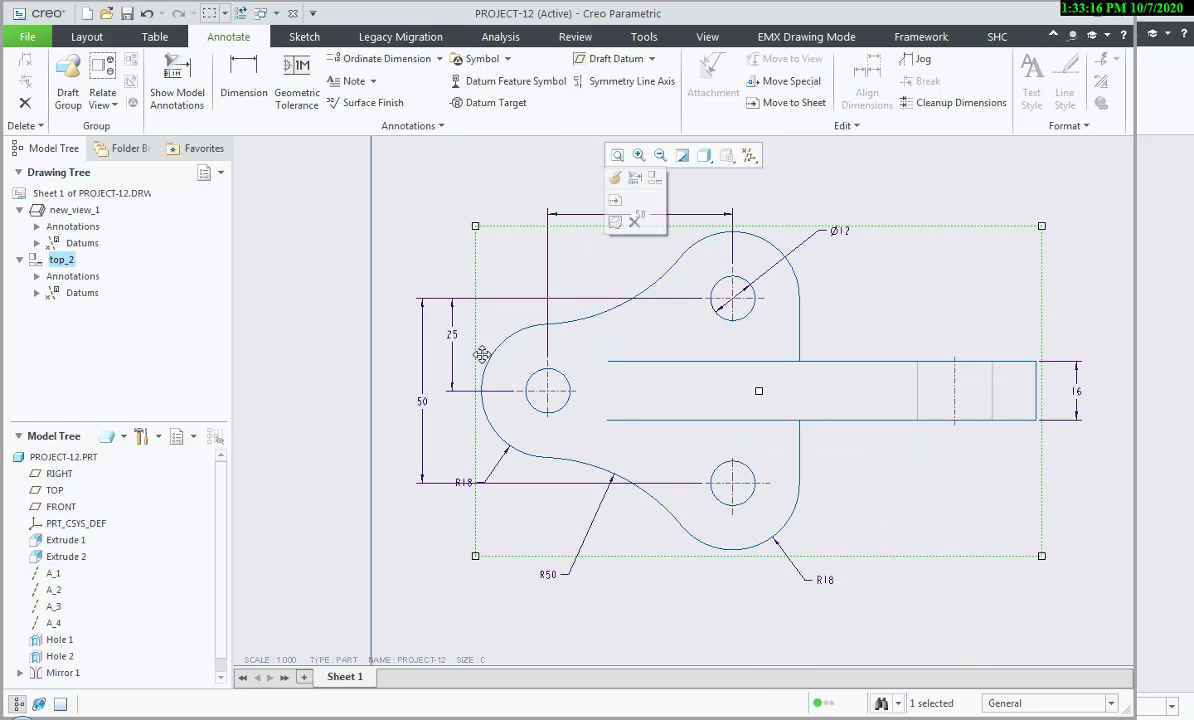
pyautogui.click(452, 340)
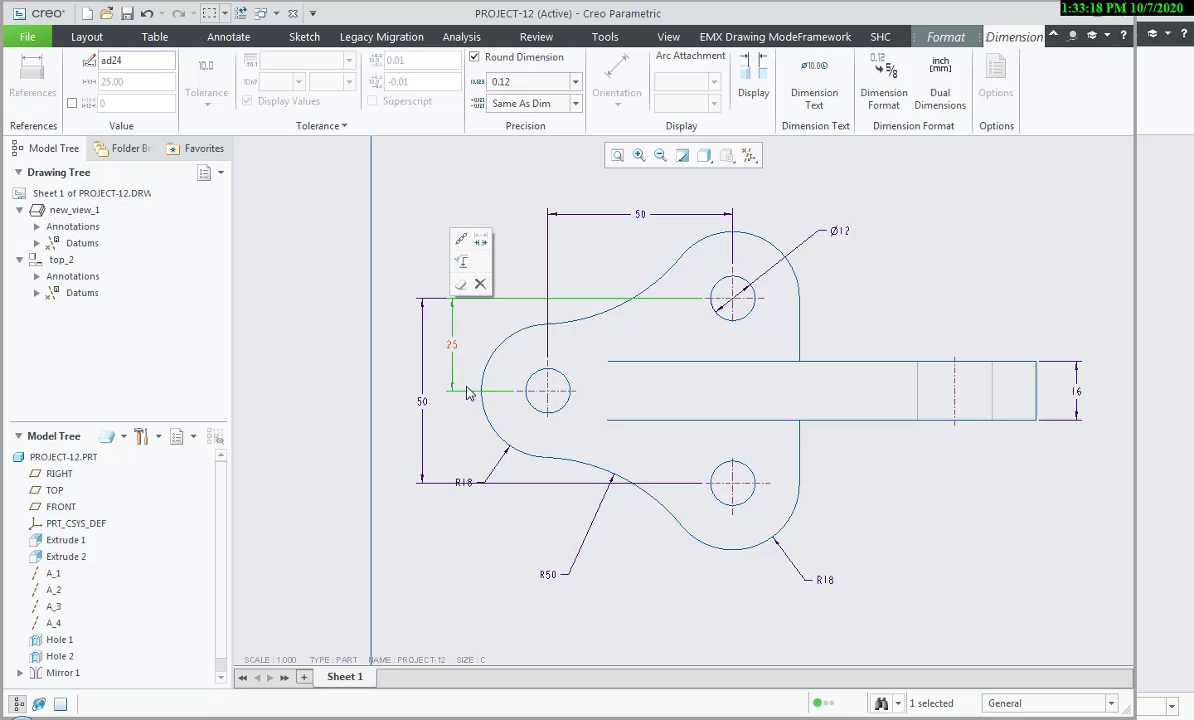
pyautogui.click(426, 405)
pyautogui.click(422, 396)
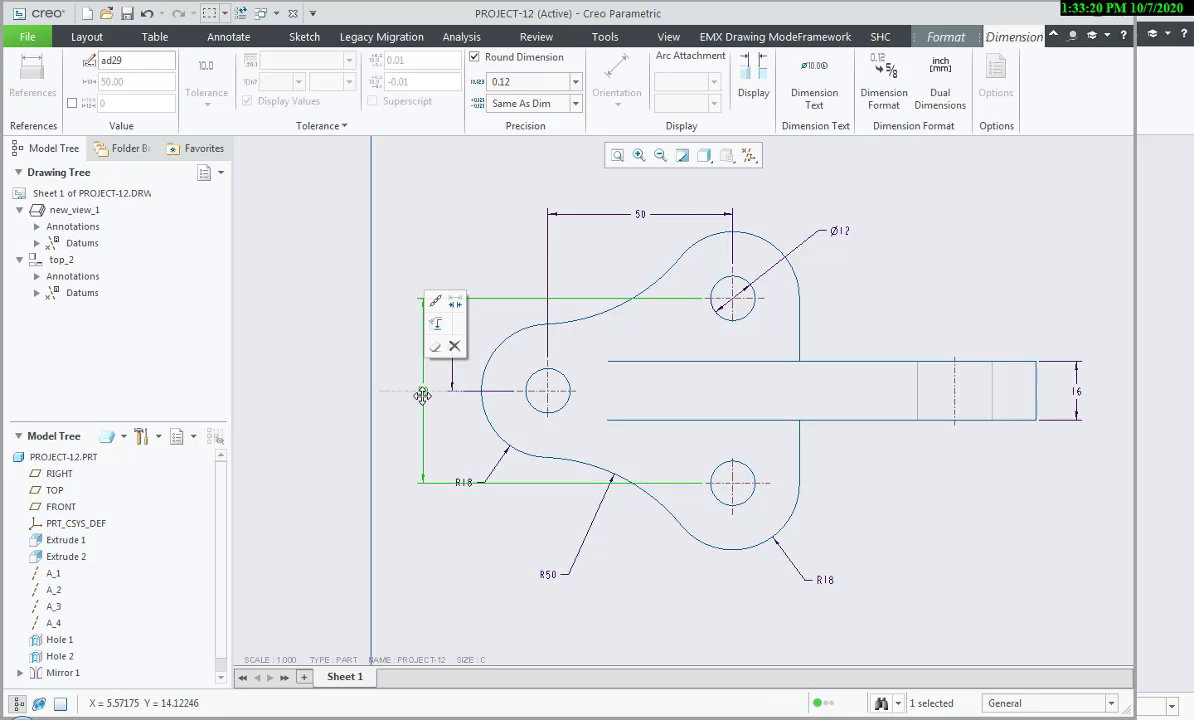
pyautogui.click(464, 463)
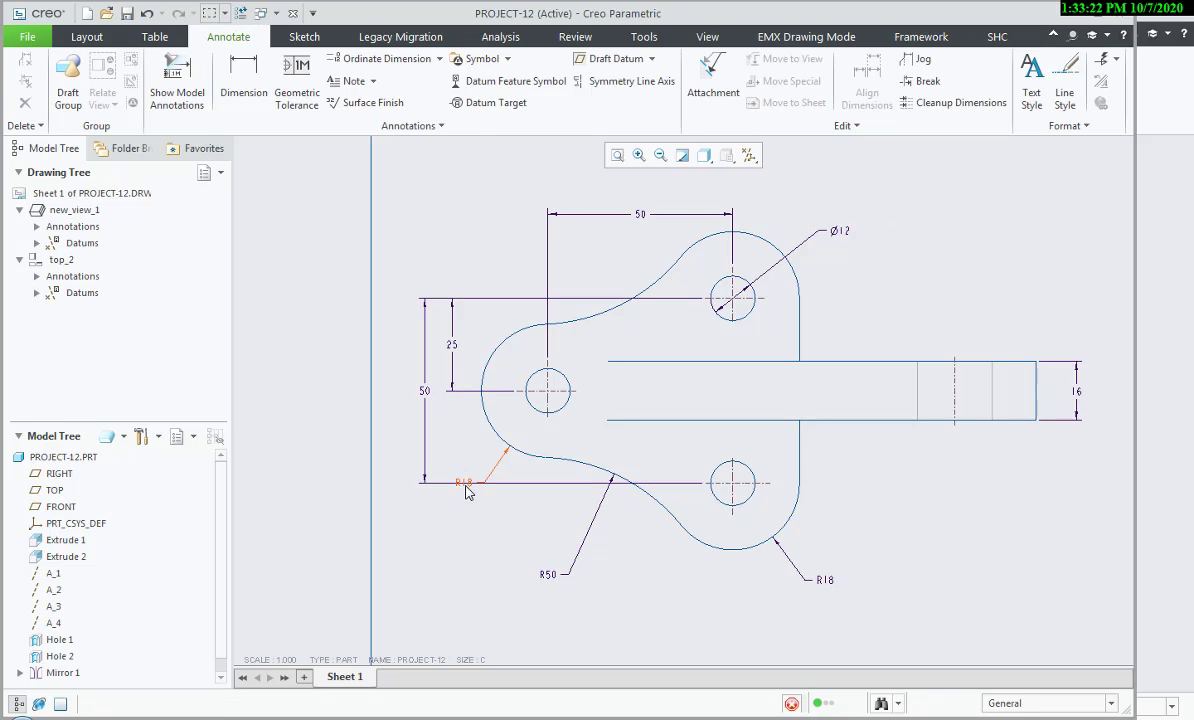
# - Move the R18 dimension of the rounded end and the R50 dimension closer to the outline in the top view
pyautogui.click(465, 485)
pyautogui.moveTo(465, 484); pyautogui.dragTo(488, 470)
pyautogui.click(539, 546)
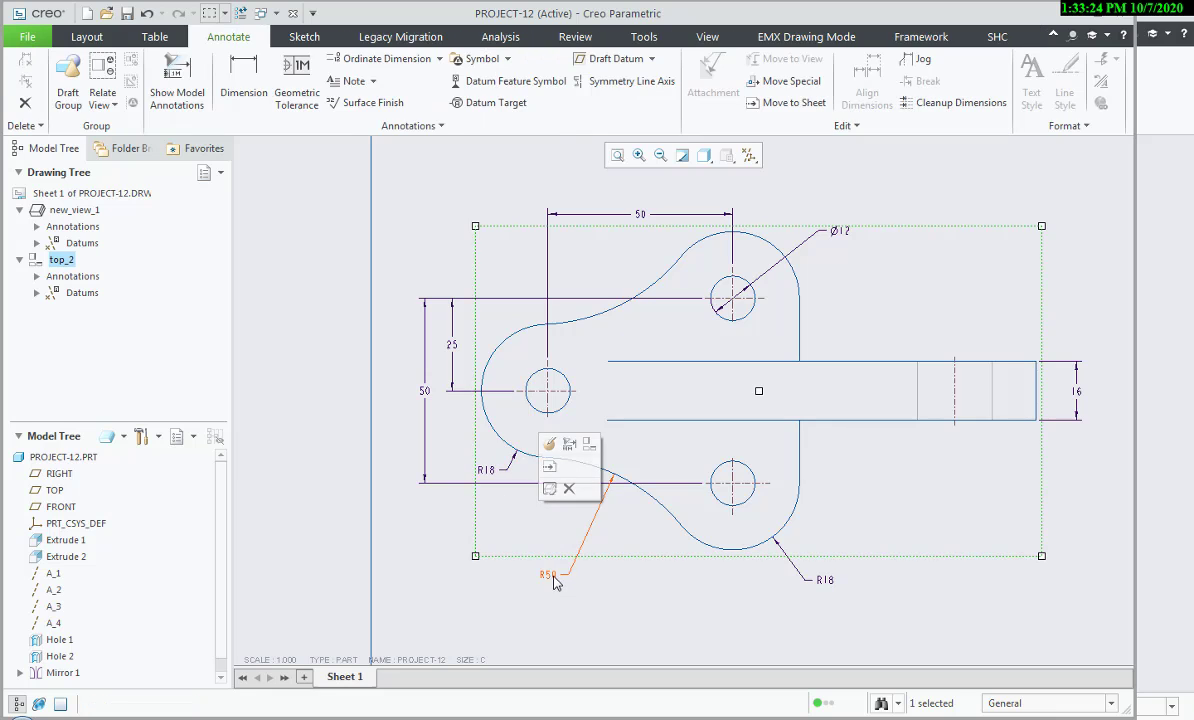
pyautogui.click(554, 579)
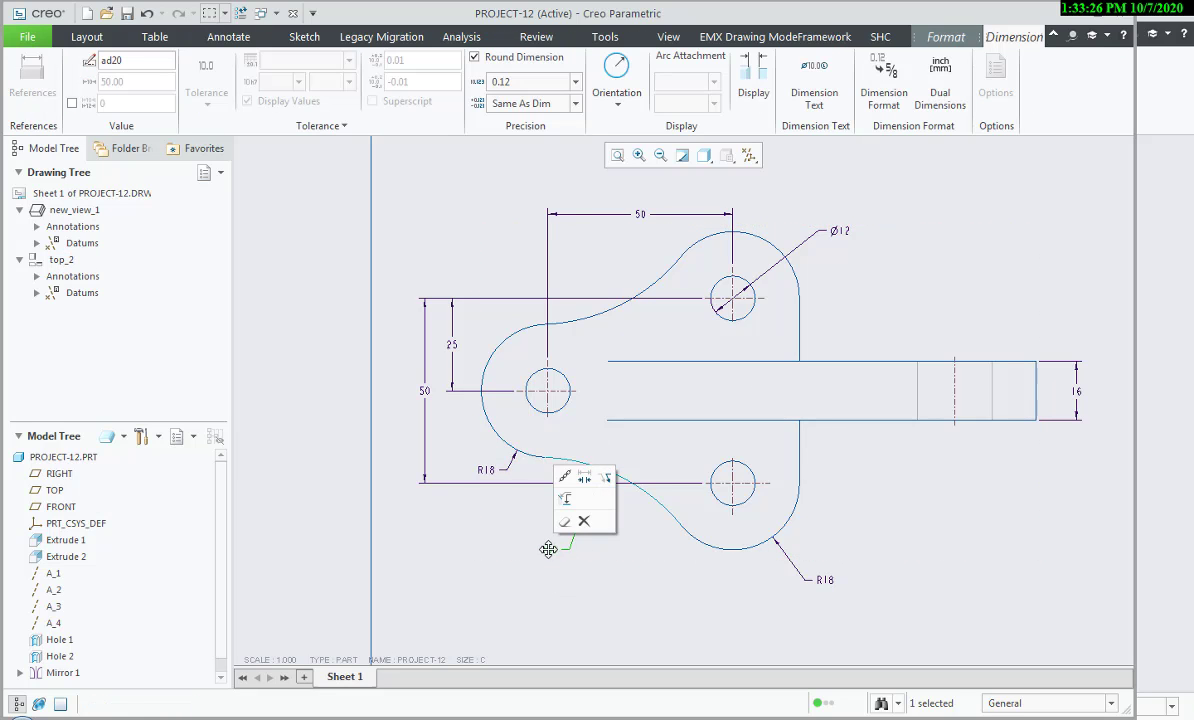
pyautogui.click(623, 605)
# - Save the PROJECT-12 drawing
pyautogui.scroll(4, 623, 605)
pyautogui.moveTo(631, 599); pyautogui.dragTo(618, 409, button='middle')
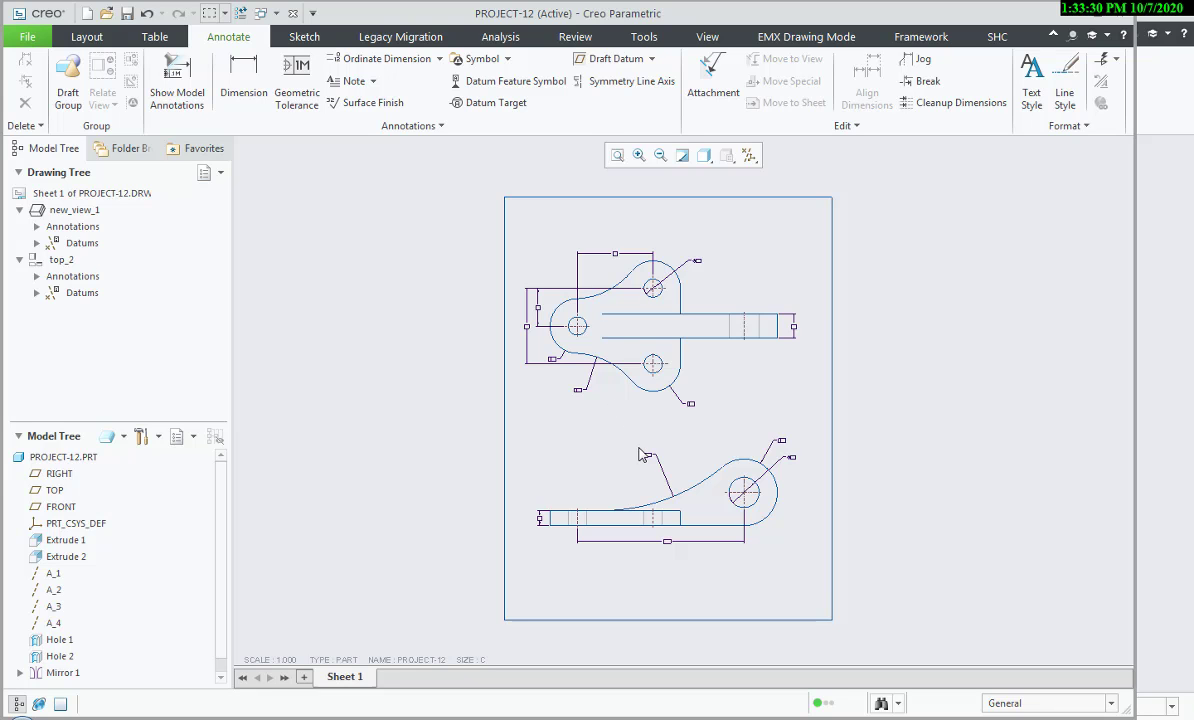
pyautogui.click(27, 36)
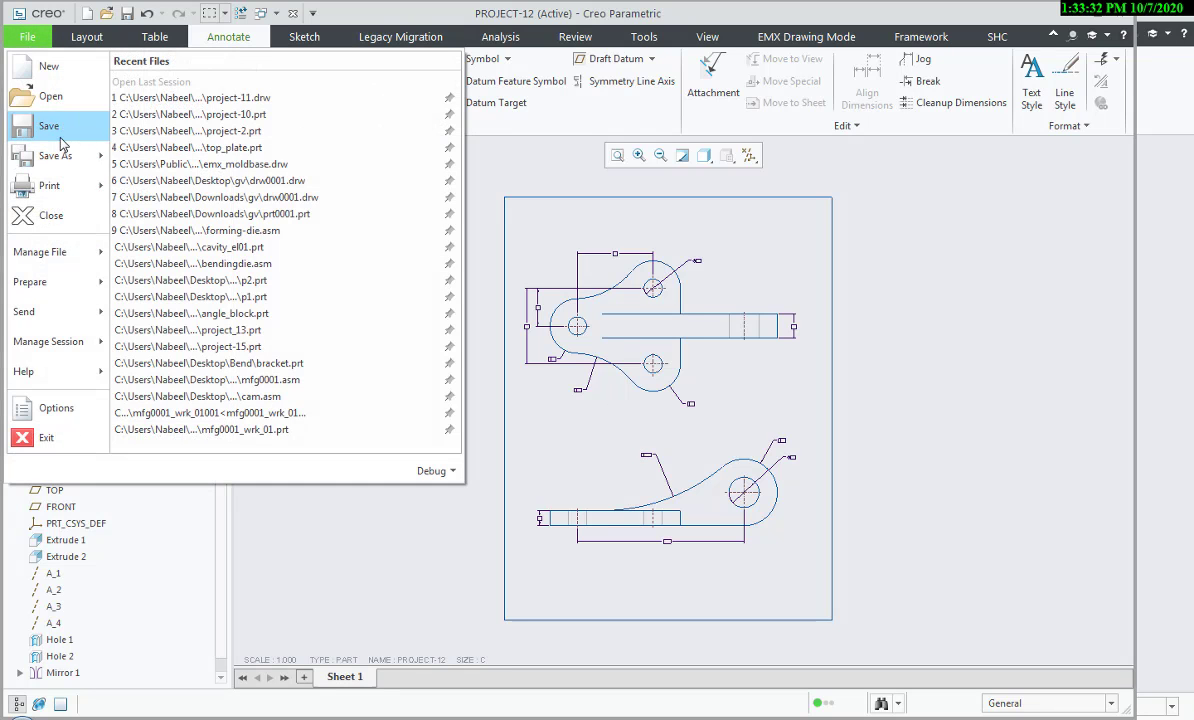
pyautogui.click(58, 132)
pyautogui.press('Return')
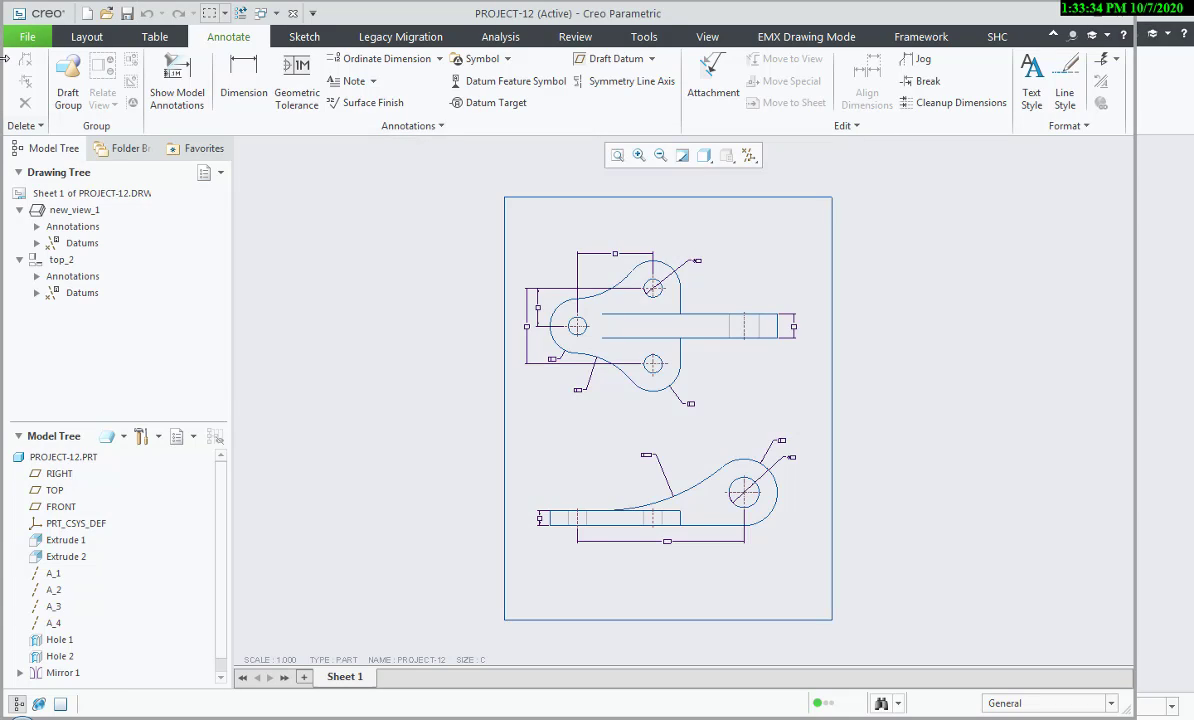
# - Save a copy of the drawing as a PDF named project-12 with the current export profile, and fit the whole page in view
pyautogui.click(27, 36)
pyautogui.moveTo(67, 156)
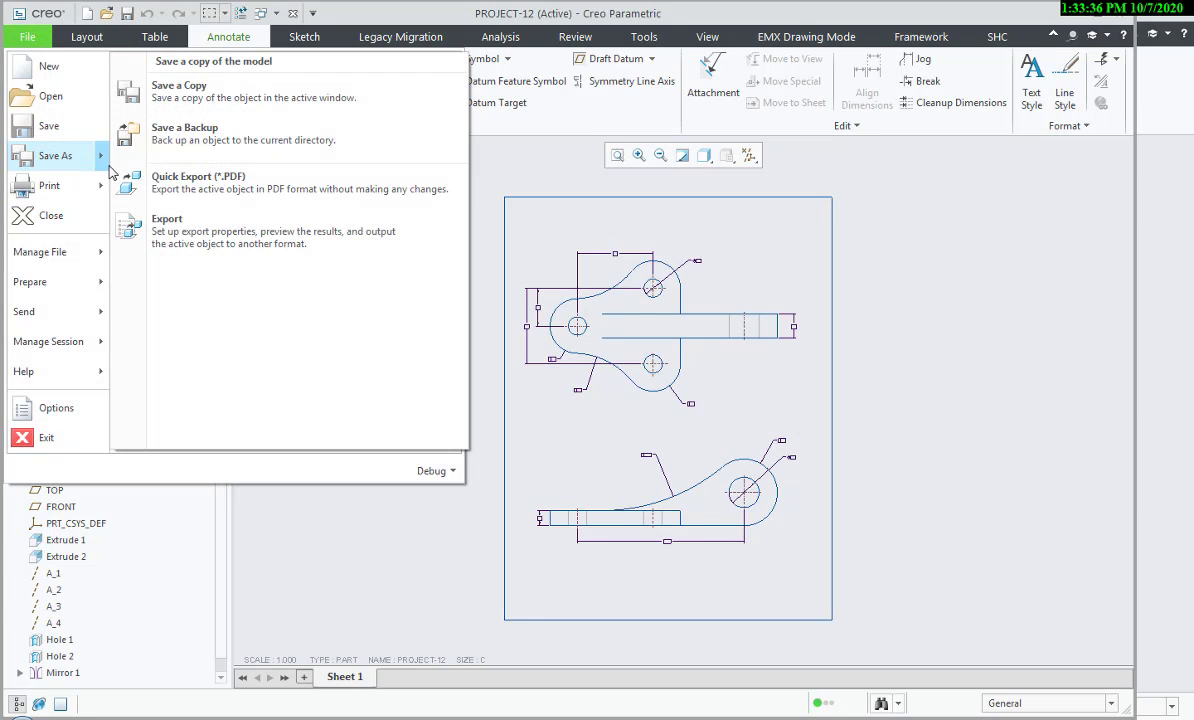
pyautogui.click(172, 92)
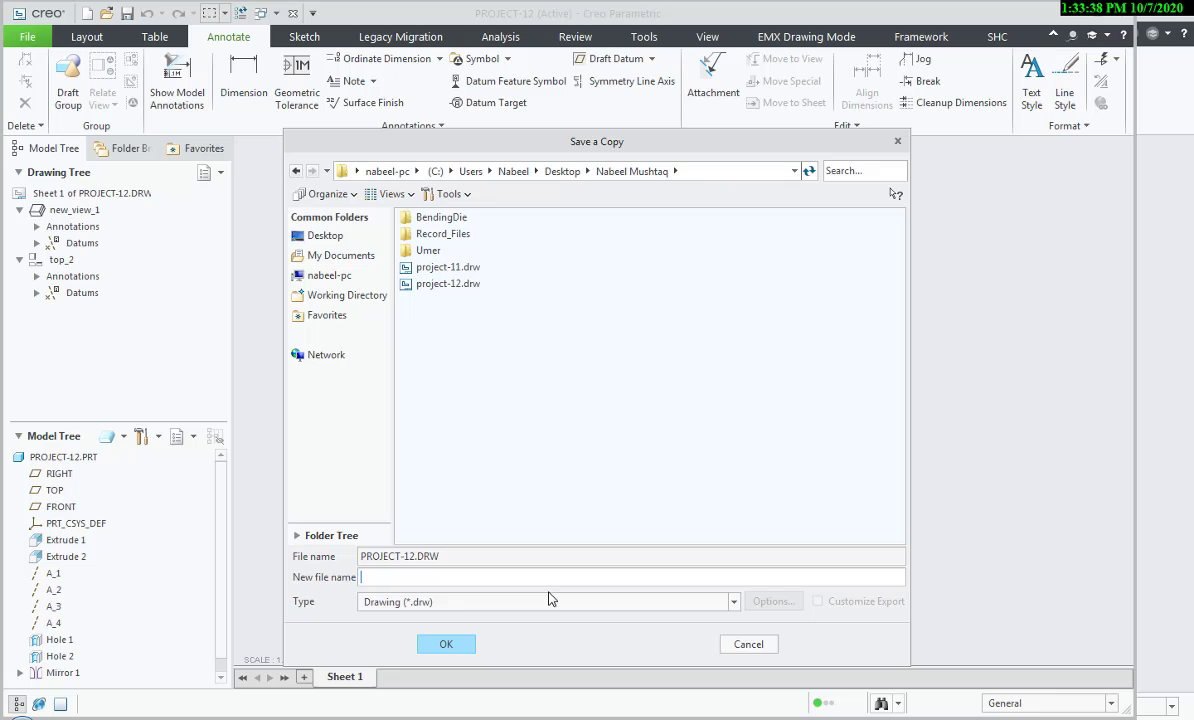
pyautogui.click(549, 601)
pyautogui.click(541, 500)
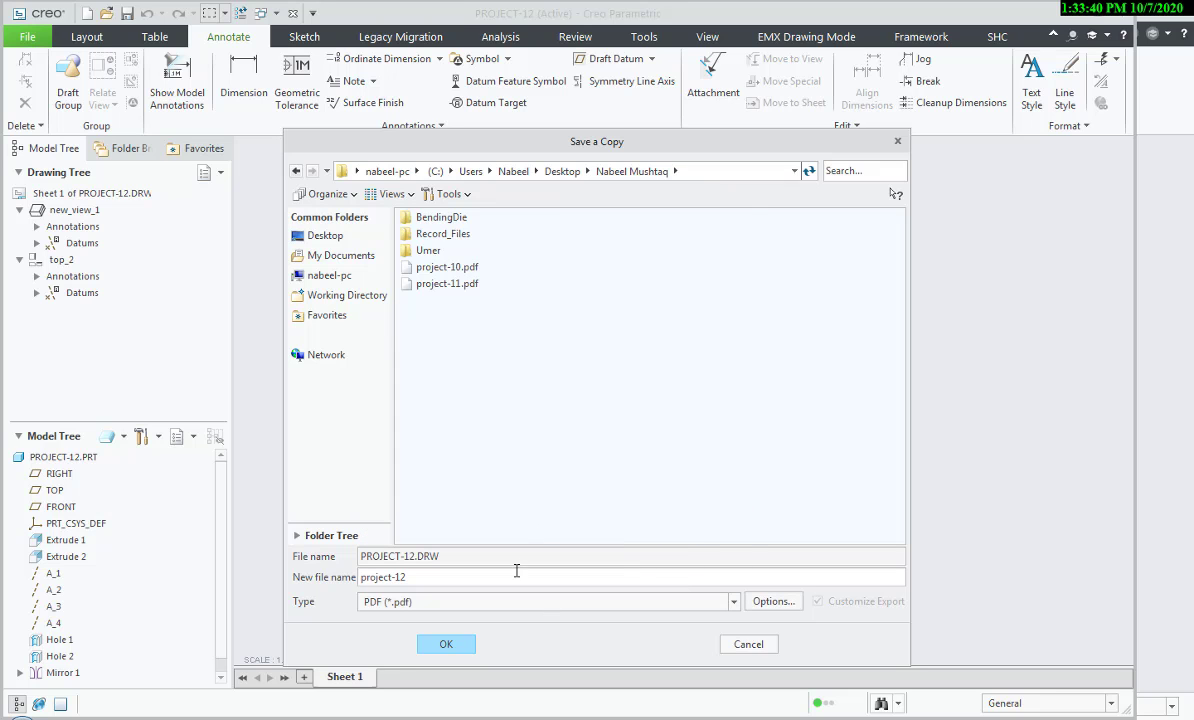
pyautogui.click(446, 644)
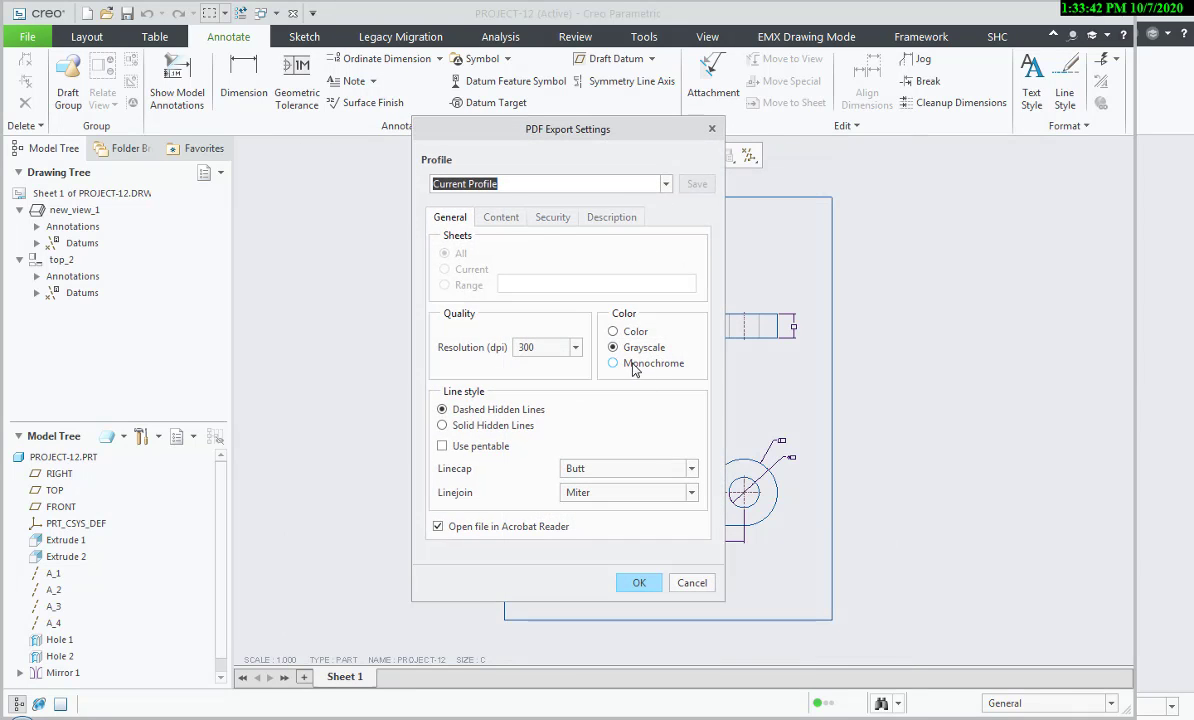
pyautogui.click(624, 583)
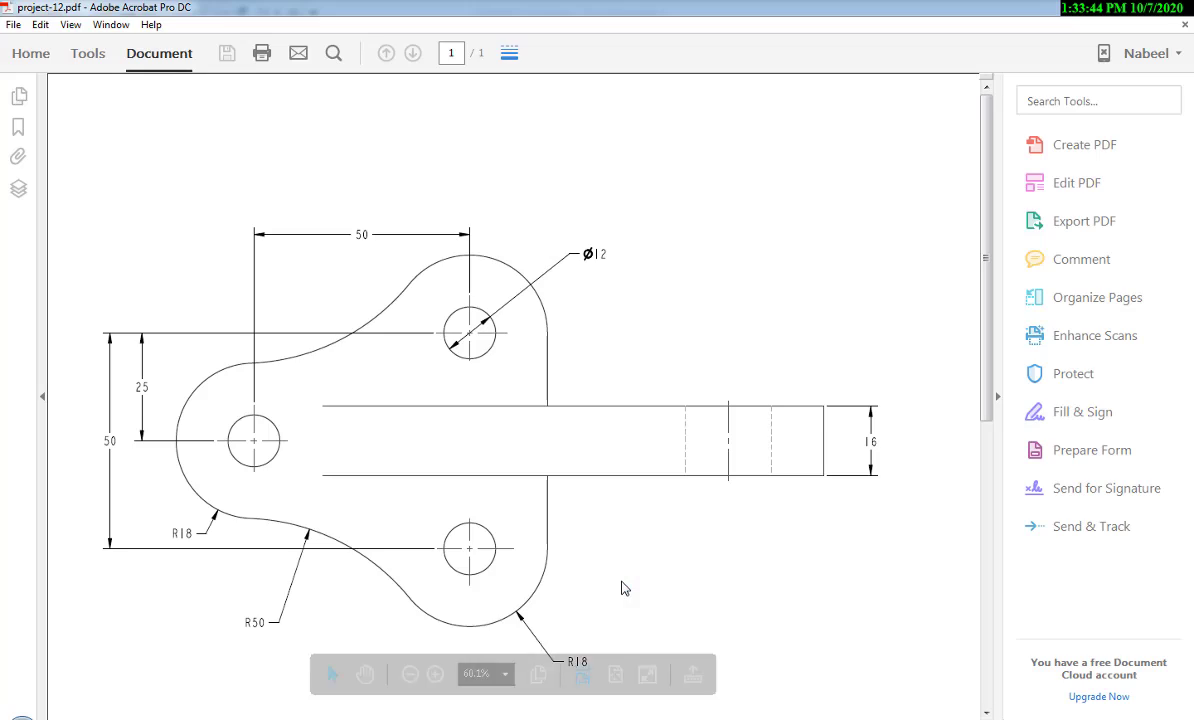
pyautogui.hotkey('ctrl', '0')
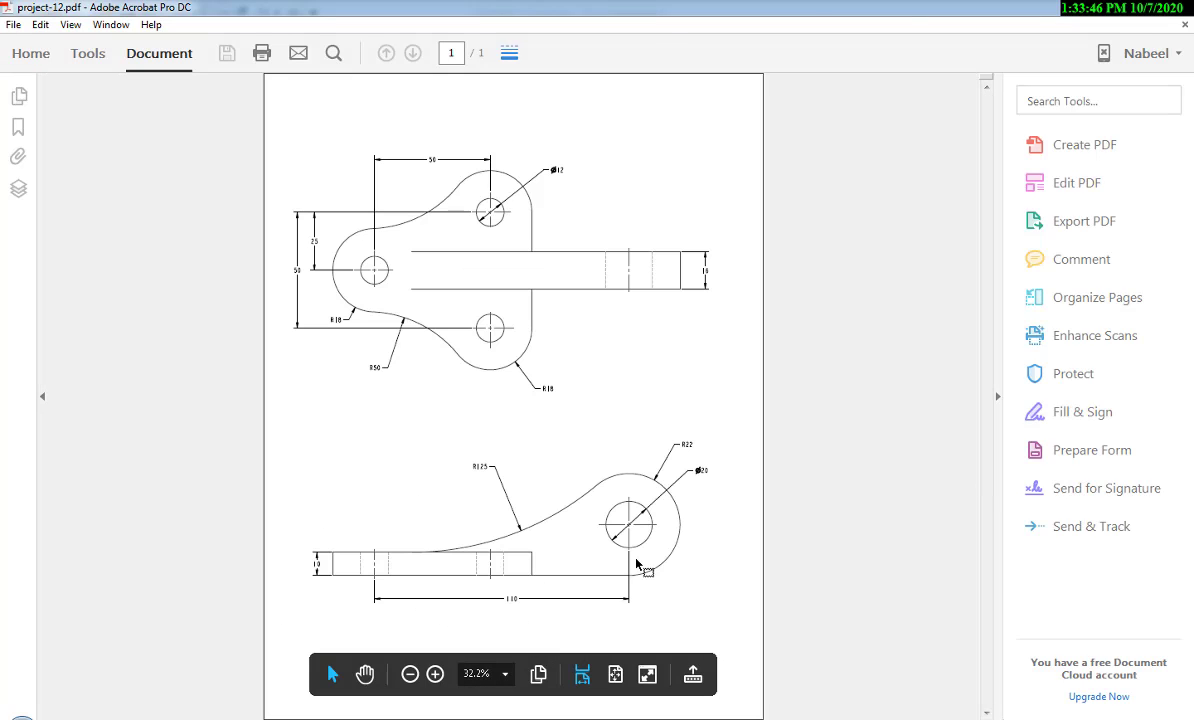